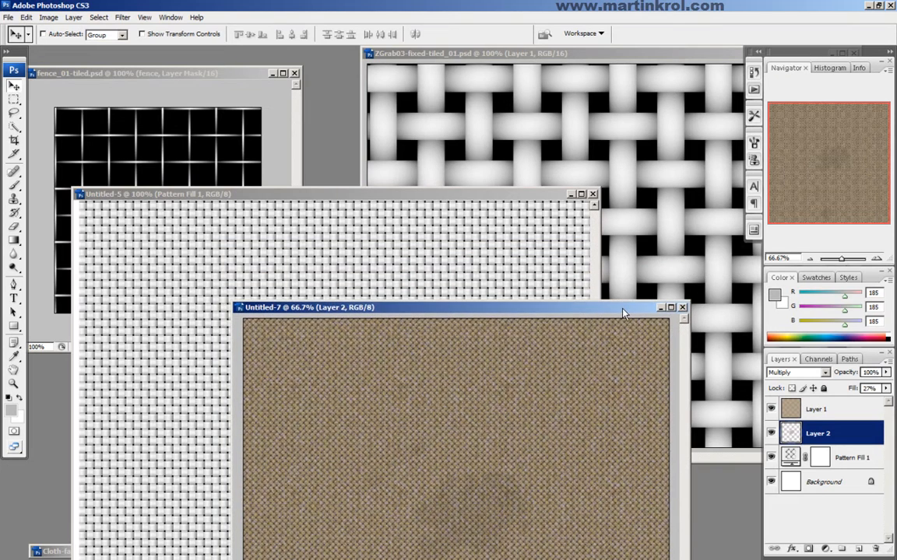
# Step: Compare the tiled weave document with the brown cloth document, hiding and restoring Layer 1 and Layer 2 to inspect the underlying pattern
pyautogui.moveTo(540, 311); pyautogui.dragTo(507, 309)
pyautogui.click(444, 195)
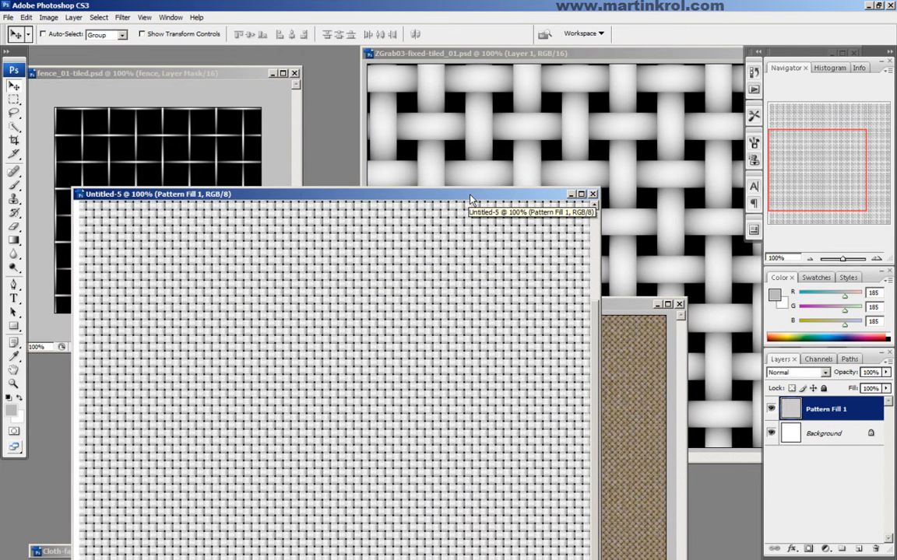
pyautogui.click(607, 309)
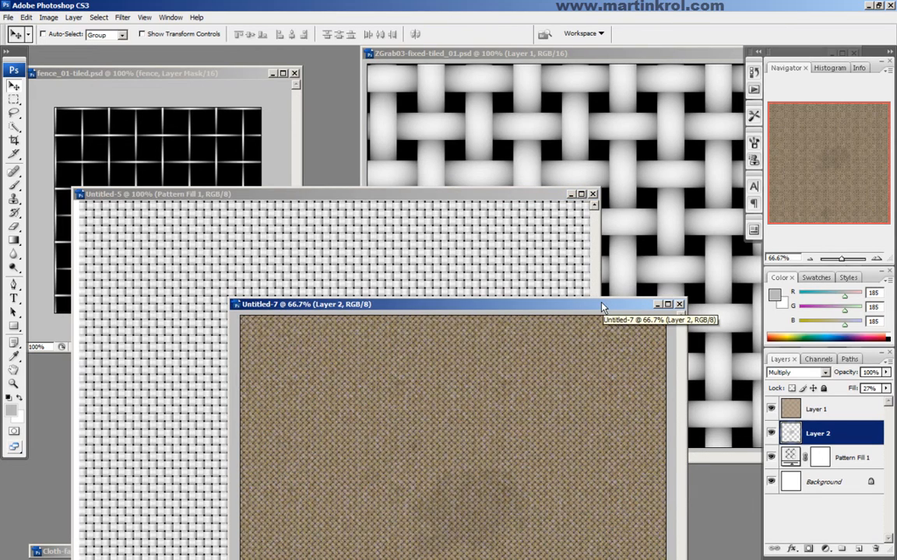
pyautogui.moveTo(590, 309); pyautogui.dragTo(548, 118)
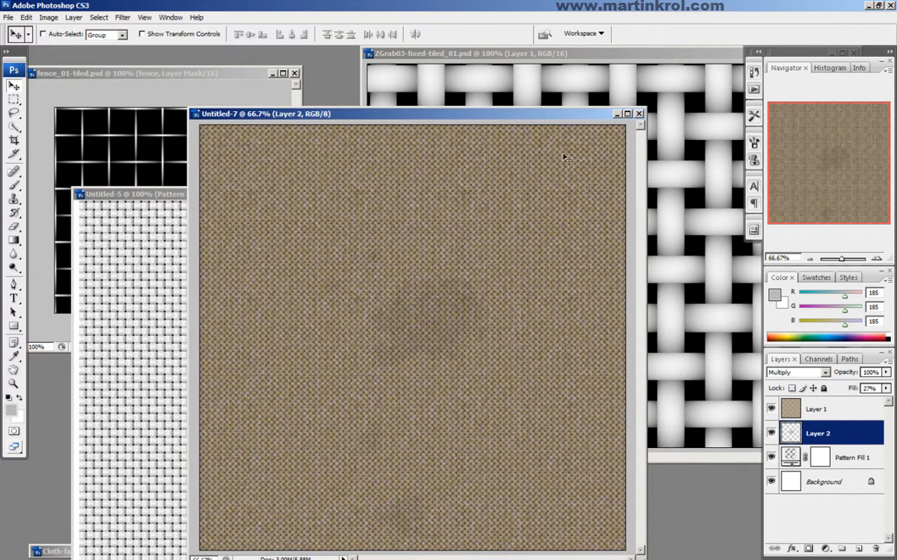
pyautogui.click(771, 408)
pyautogui.click(770, 433)
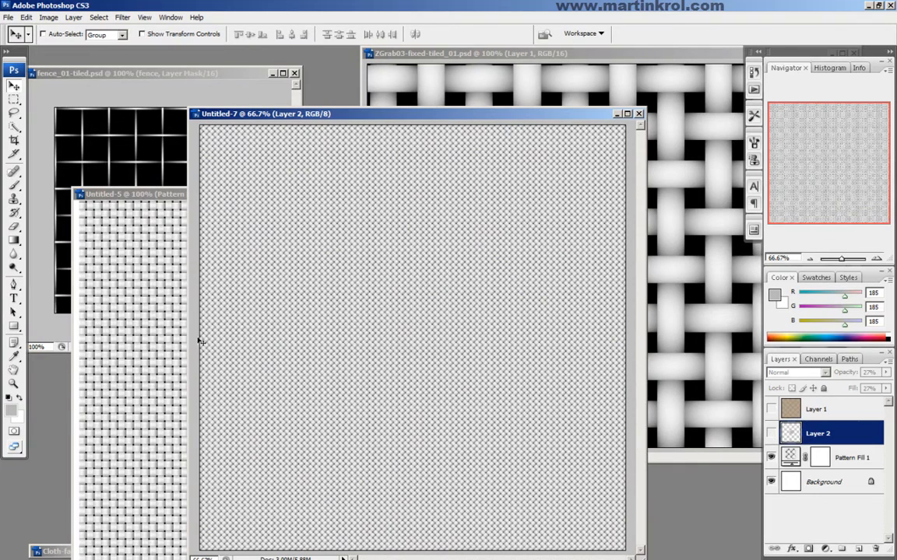
pyautogui.click(771, 433)
pyautogui.click(771, 408)
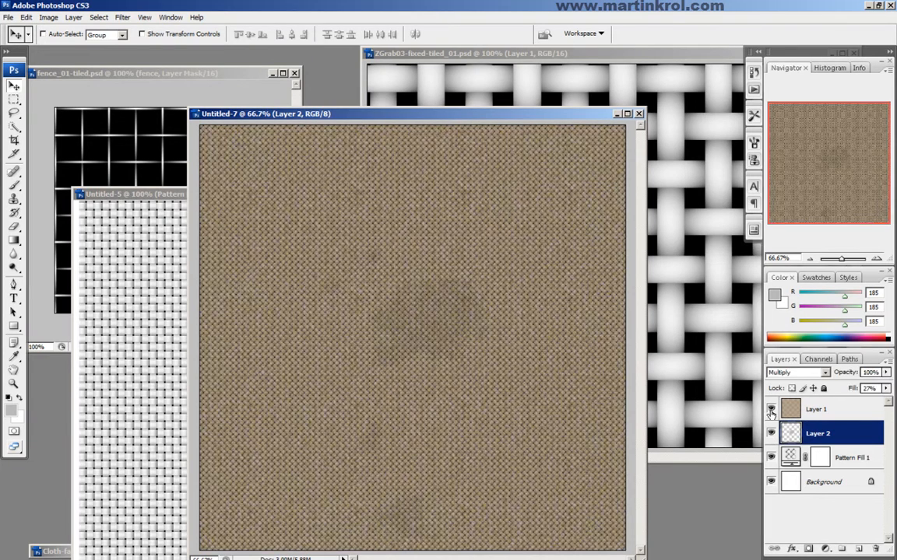
pyautogui.moveTo(440, 121); pyautogui.dragTo(545, 263)
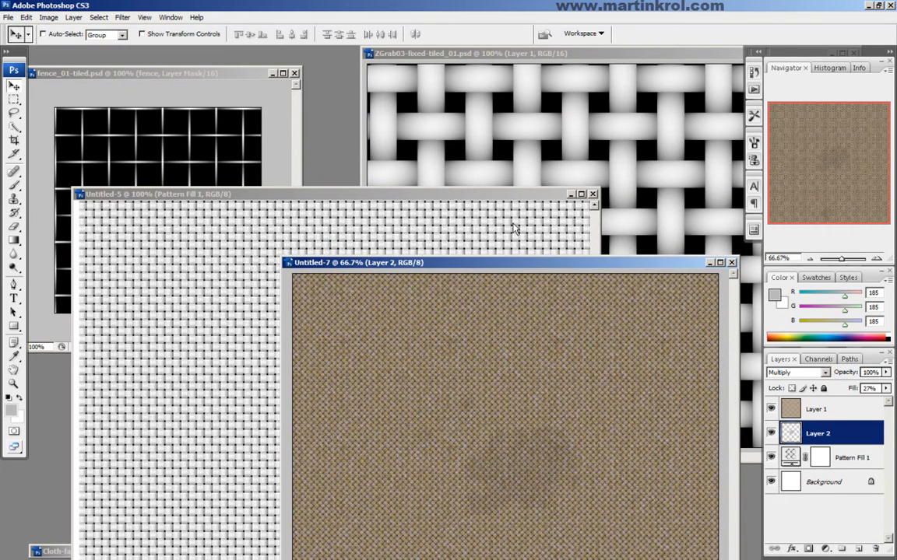
pyautogui.moveTo(526, 265); pyautogui.dragTo(491, 290)
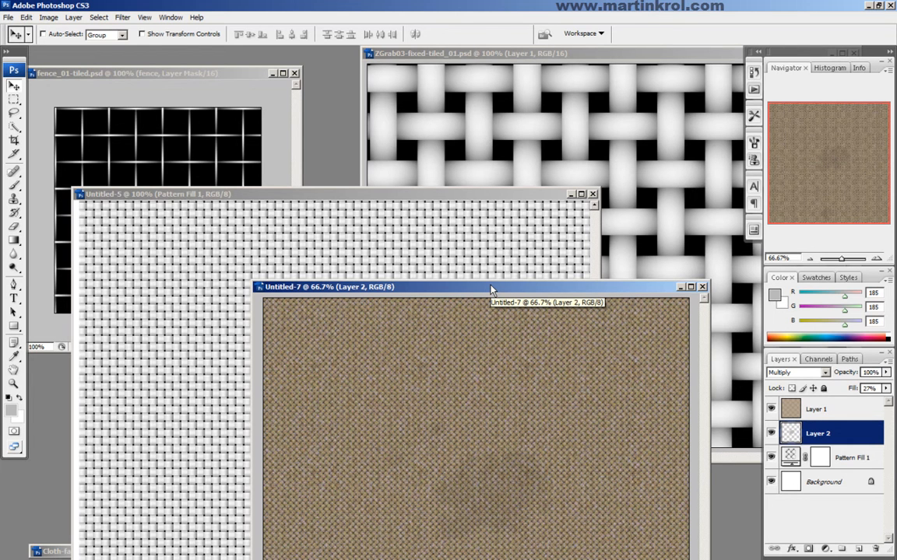
pyautogui.moveTo(491, 291); pyautogui.dragTo(477, 286)
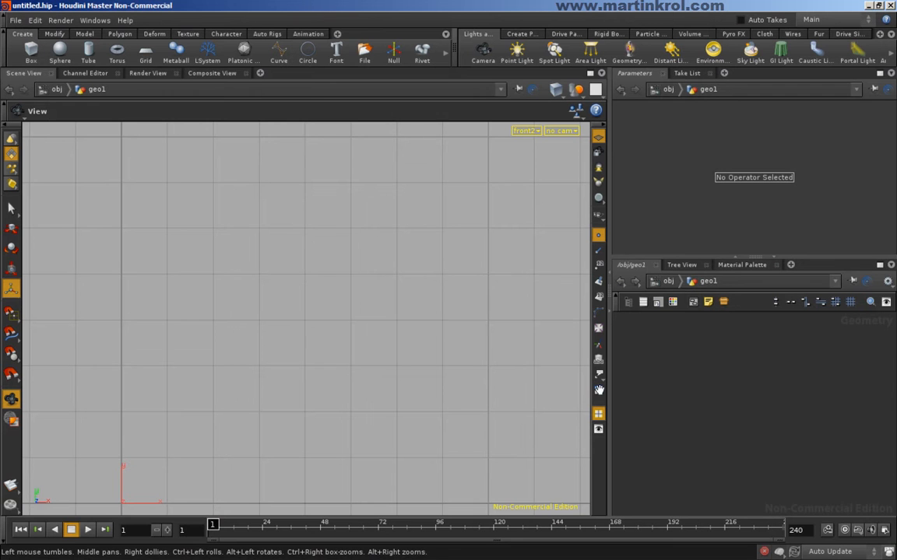
pyautogui.moveTo(358, 295); pyautogui.dragTo(398, 312, button='right')
pyautogui.moveTo(398, 307); pyautogui.dragTo(392, 315, button='middle')
pyautogui.moveTo(392, 314); pyautogui.dragTo(380, 316, button='right')
pyautogui.moveTo(379, 314); pyautogui.dragTo(367, 326, button='middle')
pyautogui.moveTo(367, 326); pyautogui.dragTo(394, 354, button='right')
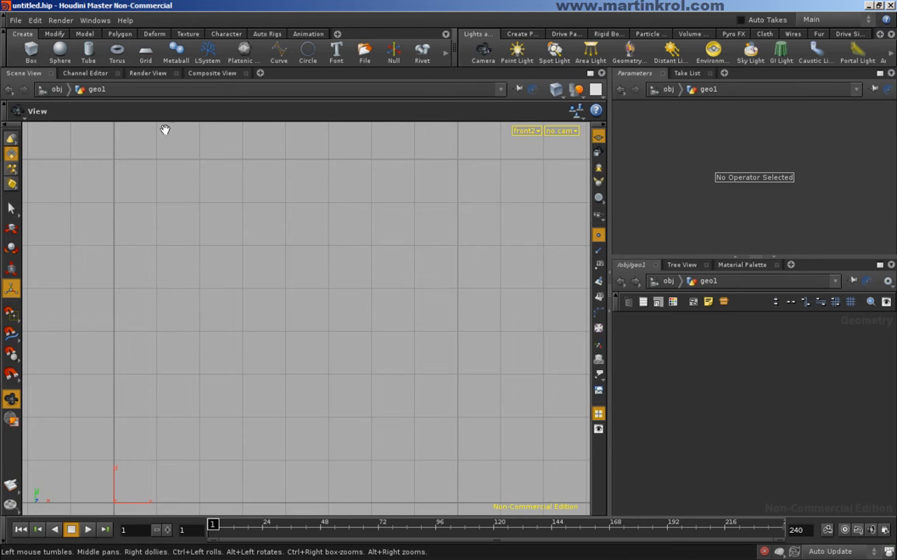
pyautogui.moveTo(273, 319); pyautogui.dragTo(246, 324, button='right')
pyautogui.moveTo(256, 326); pyautogui.dragTo(245, 317, button='middle')
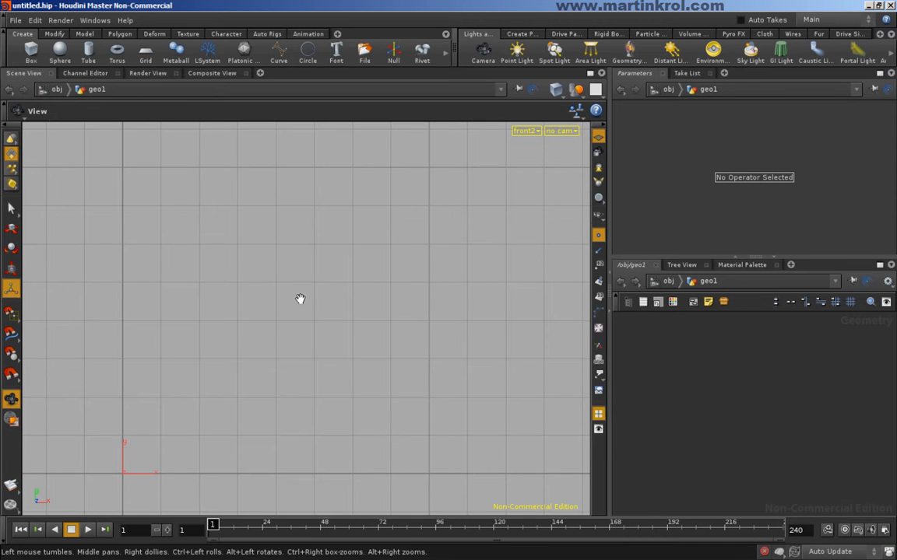
pyautogui.moveTo(252, 262); pyautogui.dragTo(275, 299, button='right')
pyautogui.moveTo(386, 307); pyautogui.dragTo(320, 305, button='right')
pyautogui.moveTo(320, 305)
pyautogui.mouseDown(button='middle')
pyautogui.moveTo(188, 290)
pyautogui.moveTo(352, 309)
pyautogui.moveTo(324, 304)
pyautogui.mouseUp(button='middle')
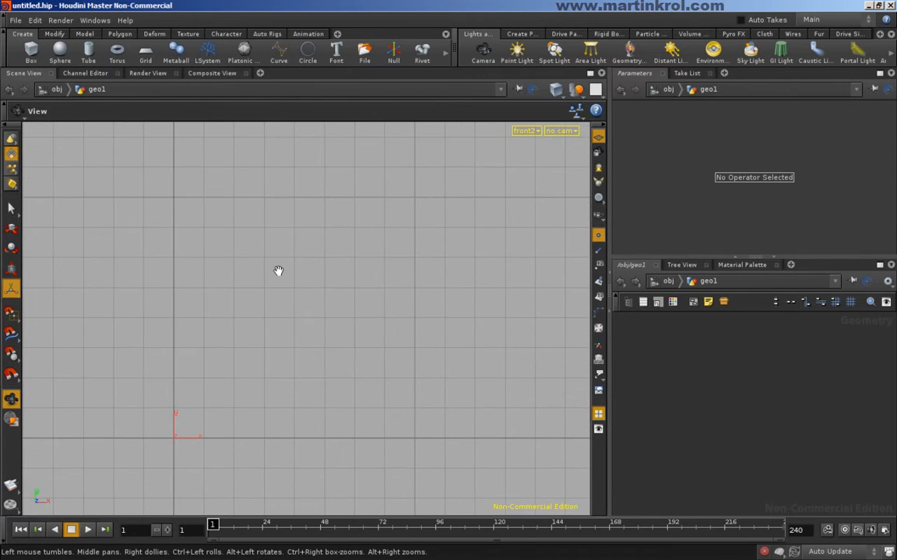
pyautogui.moveTo(308, 297)
pyautogui.mouseDown(button='middle')
pyautogui.moveTo(332, 288)
pyautogui.moveTo(298, 308)
pyautogui.mouseUp(button='middle')
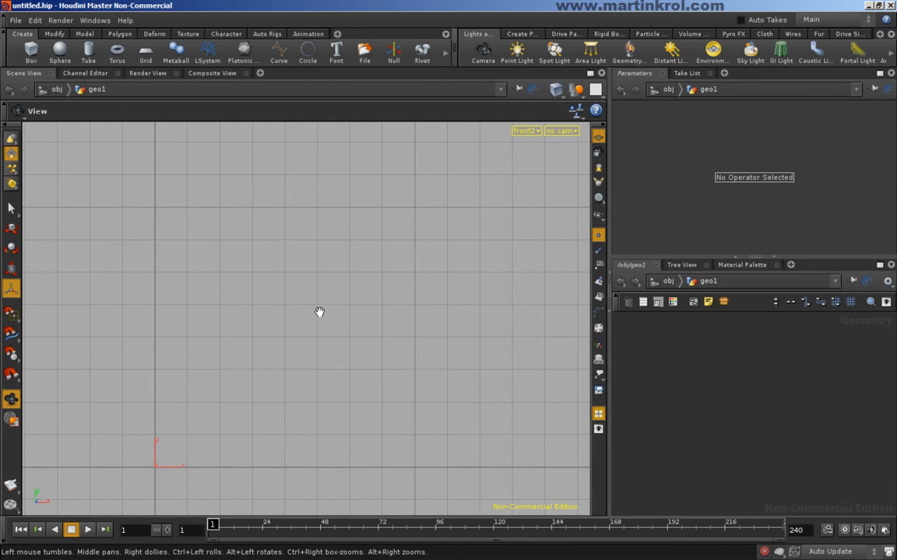
pyautogui.scroll(-2, 323, 298)
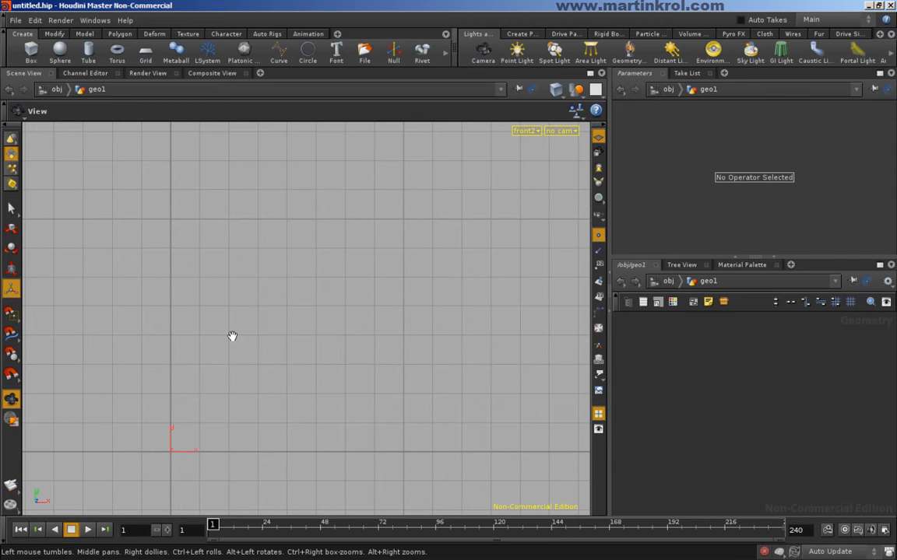
pyautogui.moveTo(312, 311); pyautogui.dragTo(272, 327, button='right')
pyautogui.moveTo(273, 321); pyautogui.dragTo(288, 306, button='middle')
pyautogui.moveTo(288, 306); pyautogui.dragTo(296, 314, button='right')
pyautogui.moveTo(423, 313); pyautogui.dragTo(407, 310, button='middle')
pyautogui.moveTo(226, 302); pyautogui.dragTo(266, 306, button='right')
pyautogui.moveTo(263, 310); pyautogui.dragTo(297, 307, button='middle')
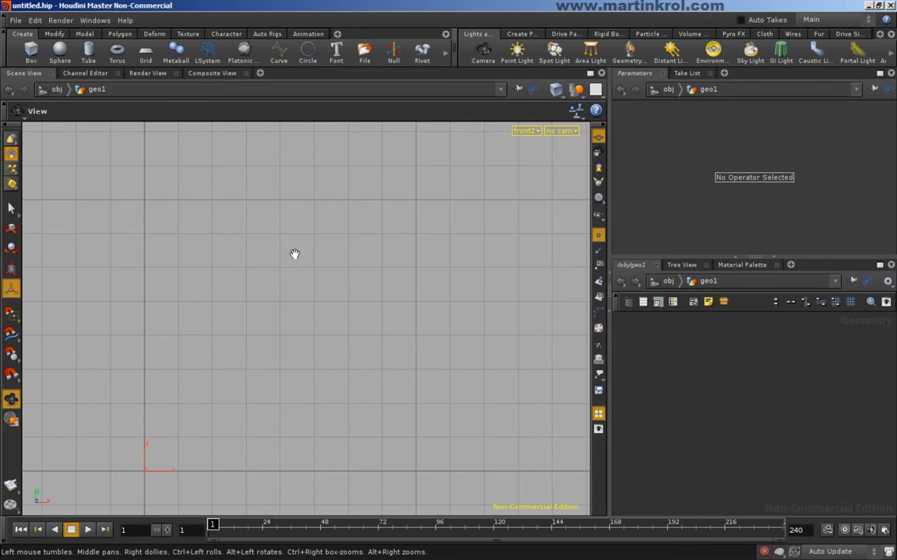
pyautogui.scroll(-2, 311, 337)
pyautogui.scroll(2, 311, 336)
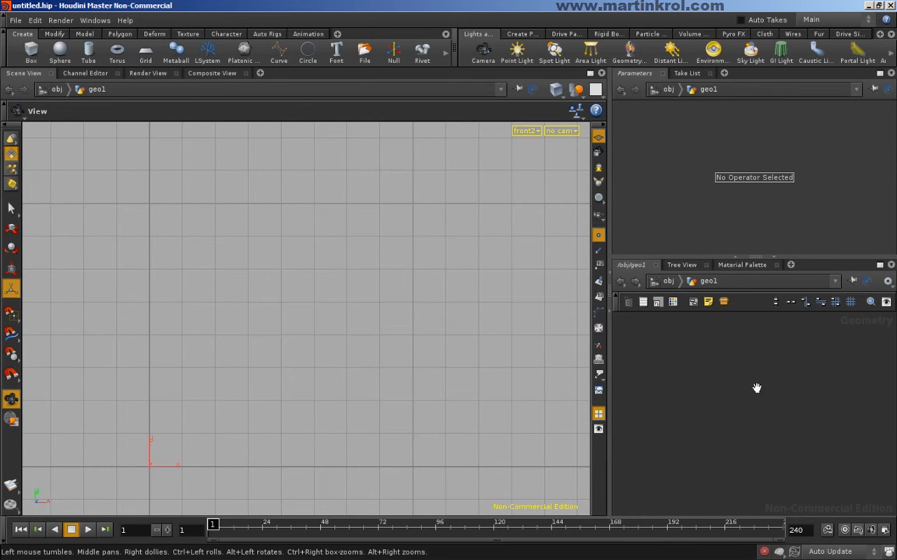
pyautogui.click(630, 267)
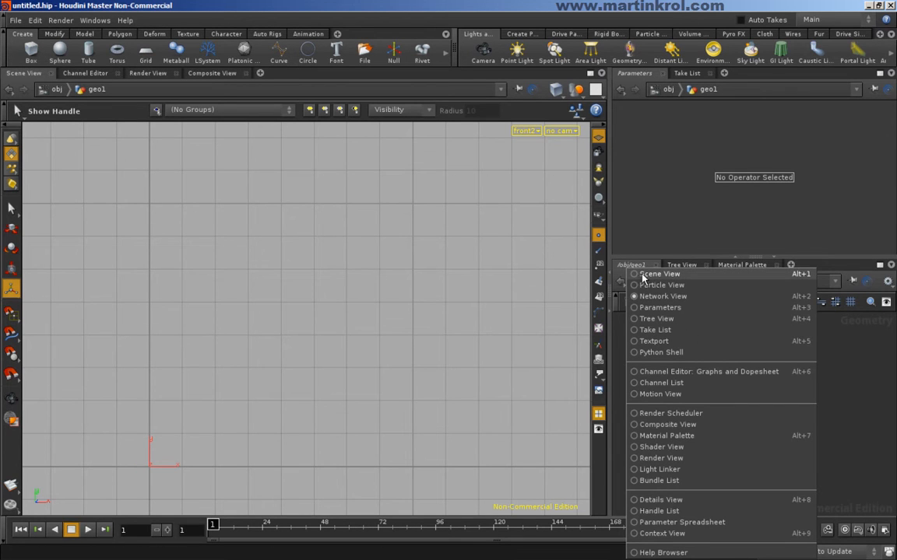
pyautogui.click(843, 358)
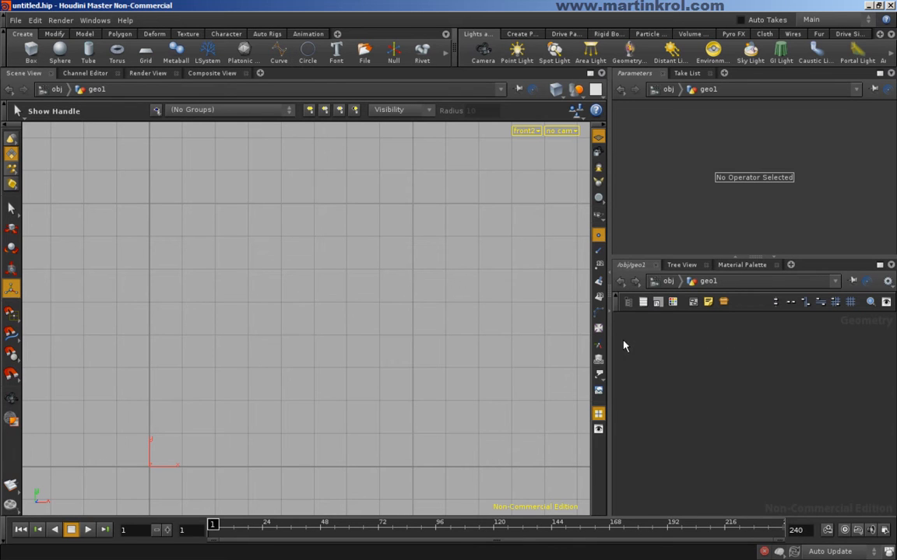
# Step: Narrow the large scene view pane in favour of the parameter and network panes, and change it to a Network View
pyautogui.moveTo(607, 340); pyautogui.dragTo(555, 342)
pyautogui.click(553, 296)
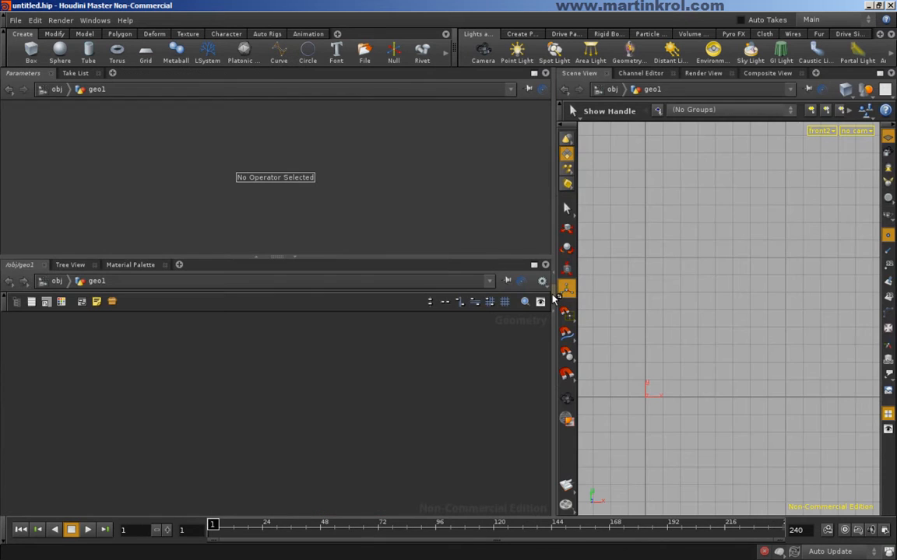
pyautogui.click(554, 296)
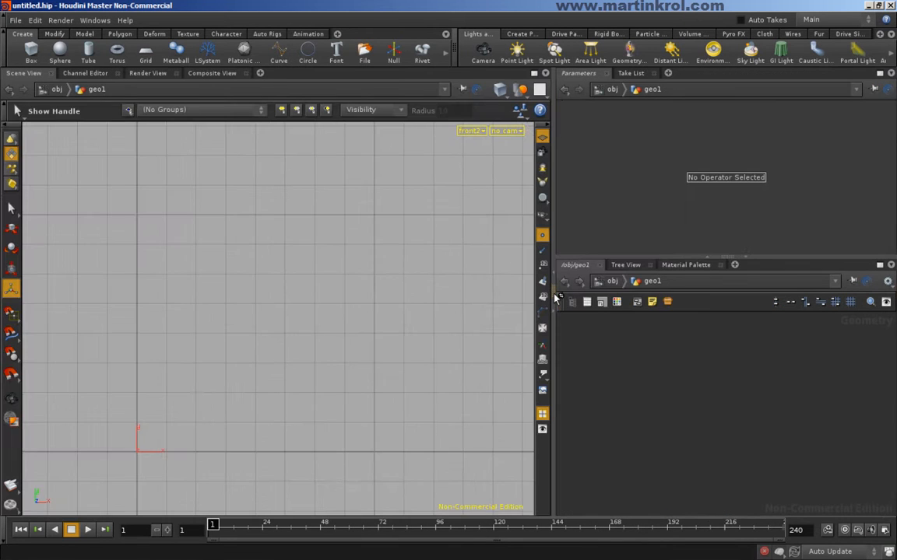
pyautogui.click(17, 75)
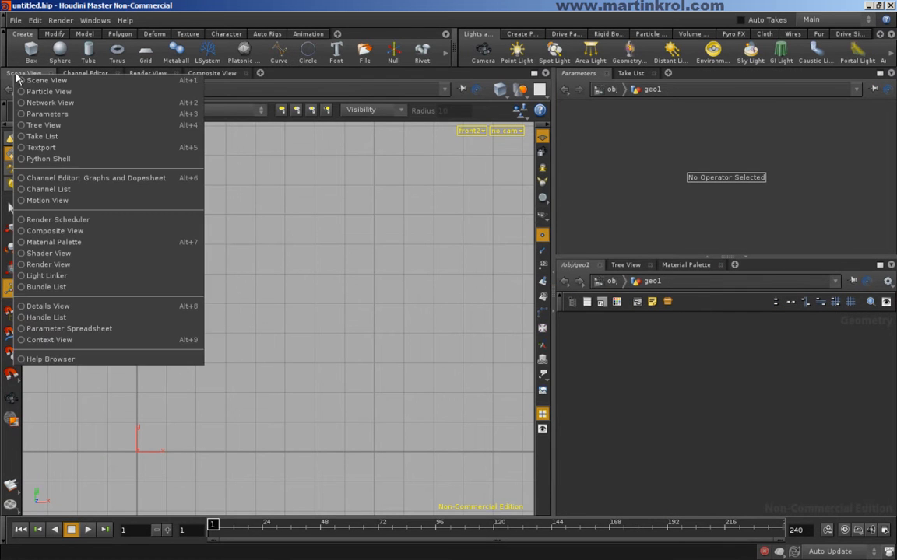
pyautogui.click(39, 103)
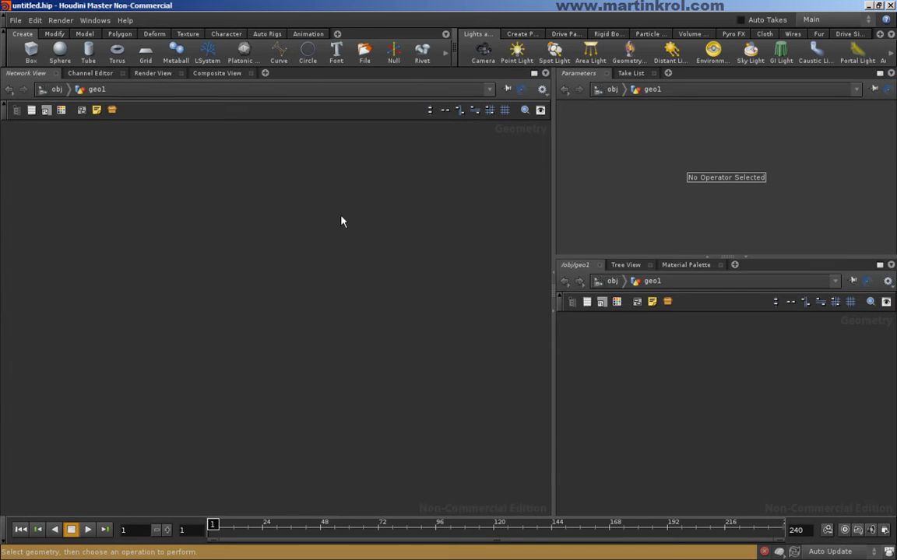
# Step: Change the network pane beneath the parameters to a Scene View, make it slightly taller and reveal its viewport tools
pyautogui.click(577, 267)
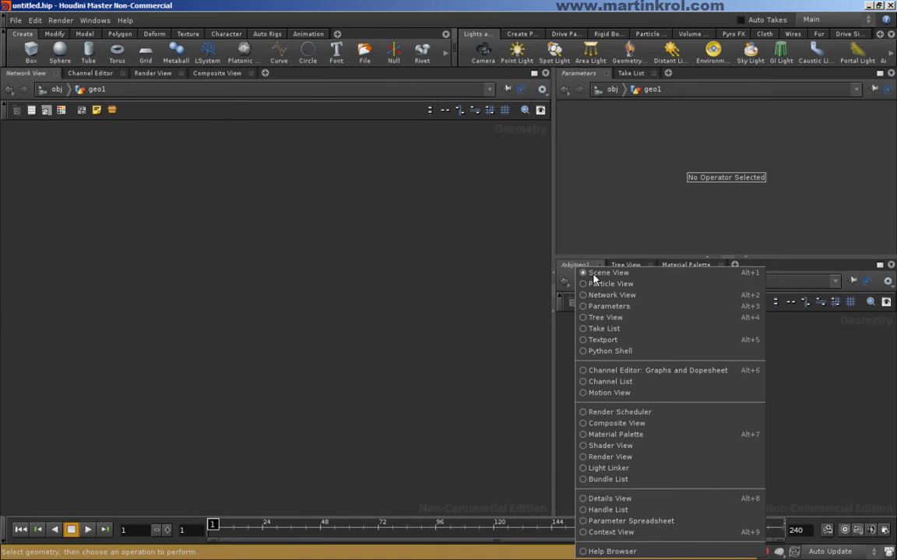
pyautogui.click(584, 278)
pyautogui.moveTo(631, 257); pyautogui.dragTo(631, 244)
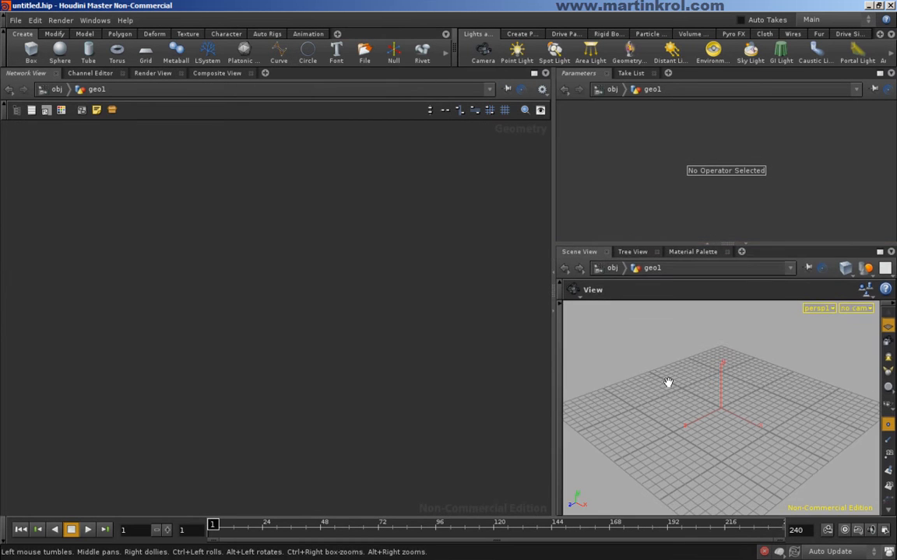
pyautogui.click(561, 378)
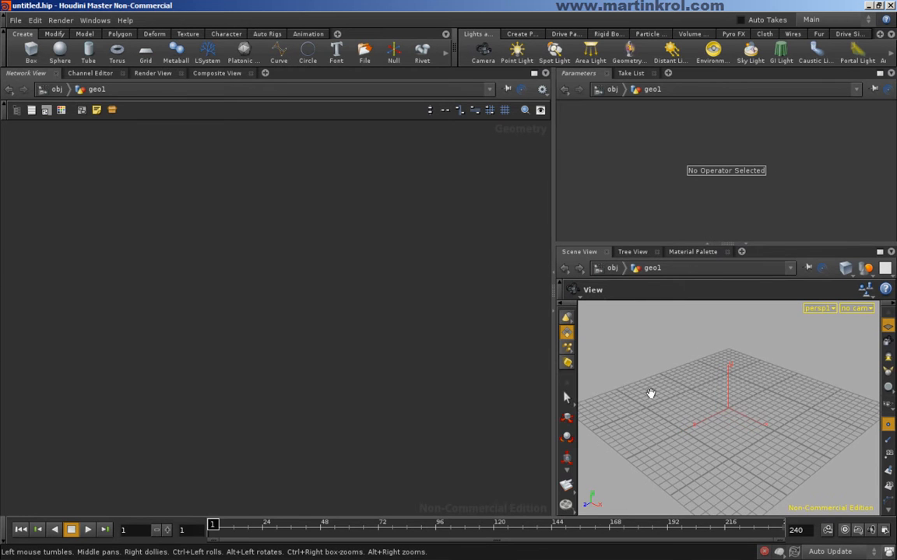
# Step: Switch the new scene view from perspective to the front viewport
pyautogui.moveTo(705, 411); pyautogui.dragTo(721, 397)
pyautogui.press('v')
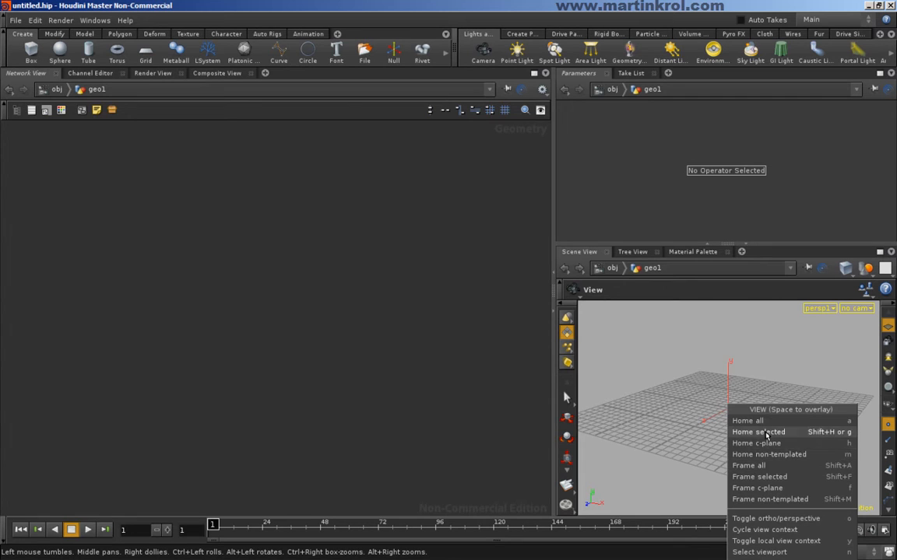
pyautogui.click(677, 423)
pyautogui.press('v')
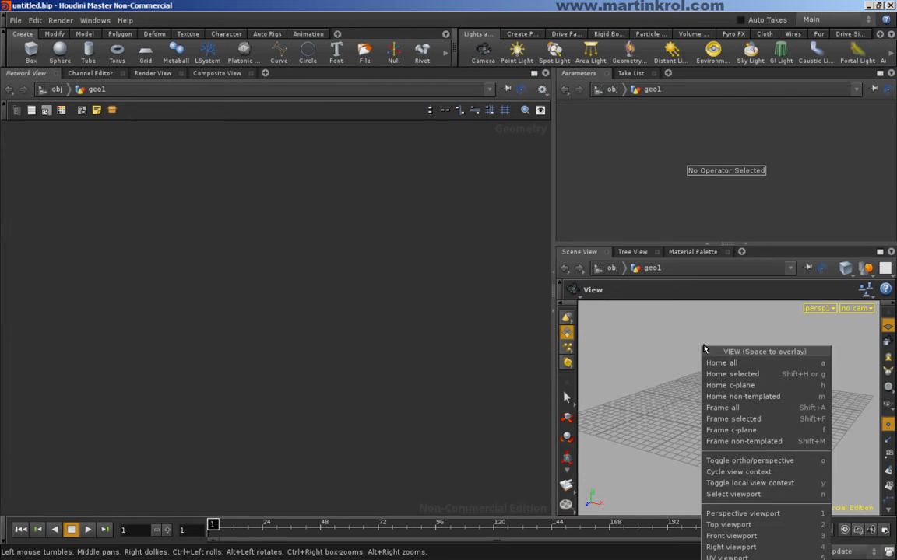
pyautogui.click(725, 537)
pyautogui.moveTo(766, 393); pyautogui.dragTo(710, 471, button='middle')
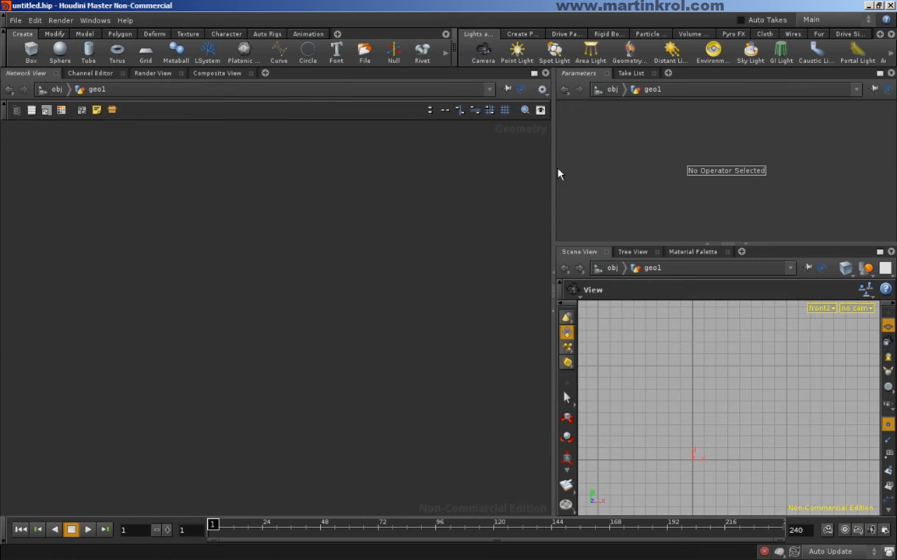
pyautogui.moveTo(757, 411)
pyautogui.mouseDown(button='right')
pyautogui.moveTo(701, 410)
pyautogui.moveTo(747, 409)
pyautogui.mouseUp(button='right')
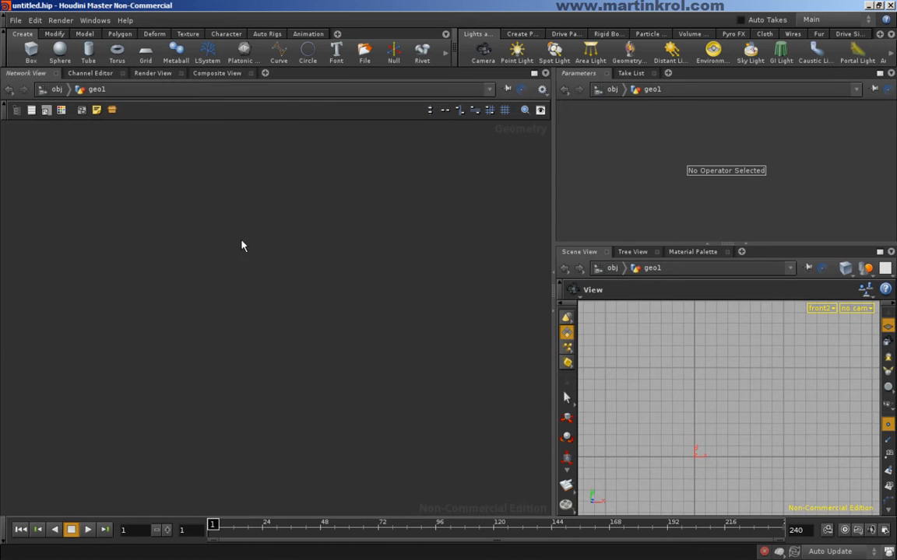
# Step: Go up to the obj level and delete the geo1 geometry object
pyautogui.press('Tab')
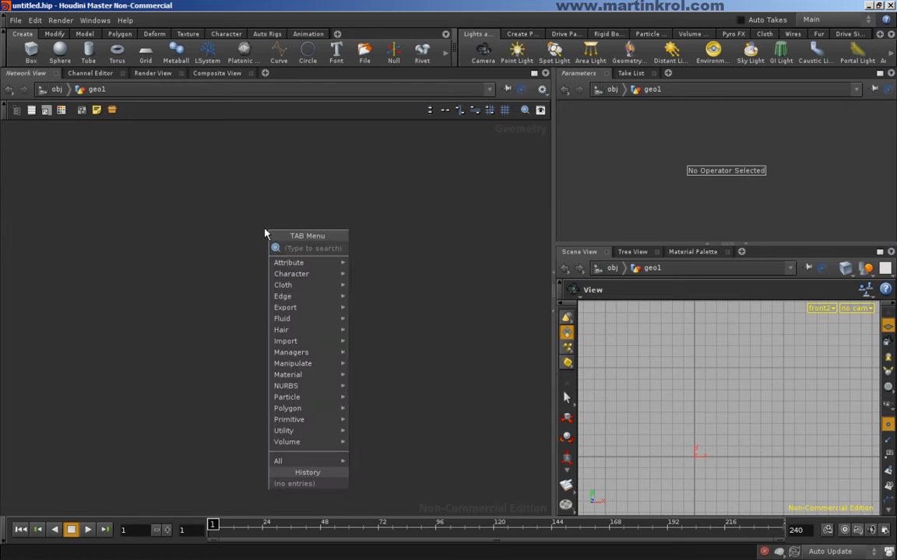
pyautogui.moveTo(285, 267)
pyautogui.click(172, 251)
pyautogui.click(83, 90)
pyautogui.click(56, 90)
pyautogui.click(55, 90)
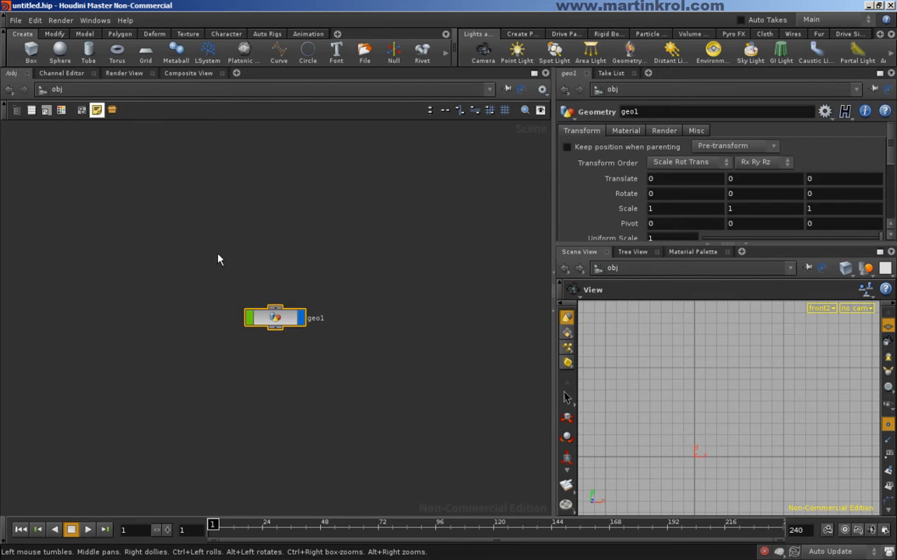
pyautogui.moveTo(210, 294); pyautogui.dragTo(281, 319)
pyautogui.press('Delete')
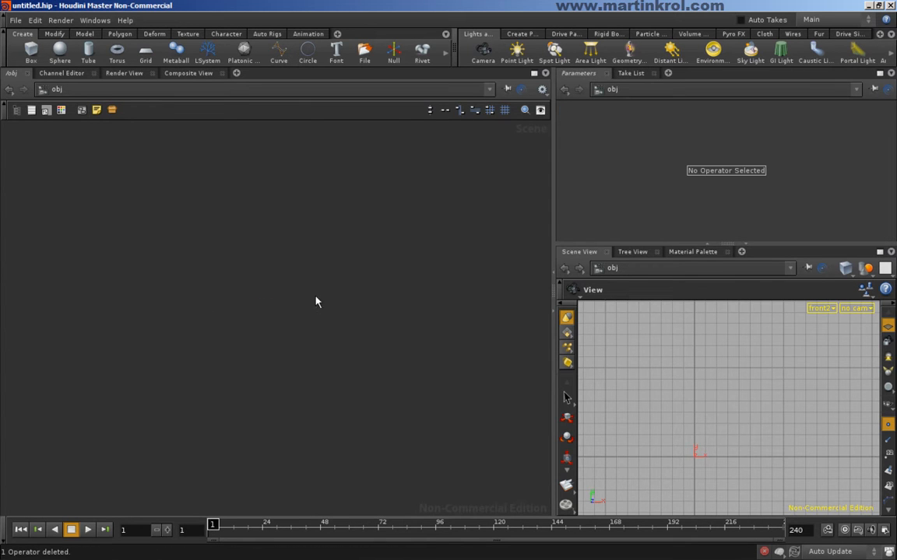
# Step: Add a new Geometry object at the obj level and place it in the middle of the network
pyautogui.click(46, 90)
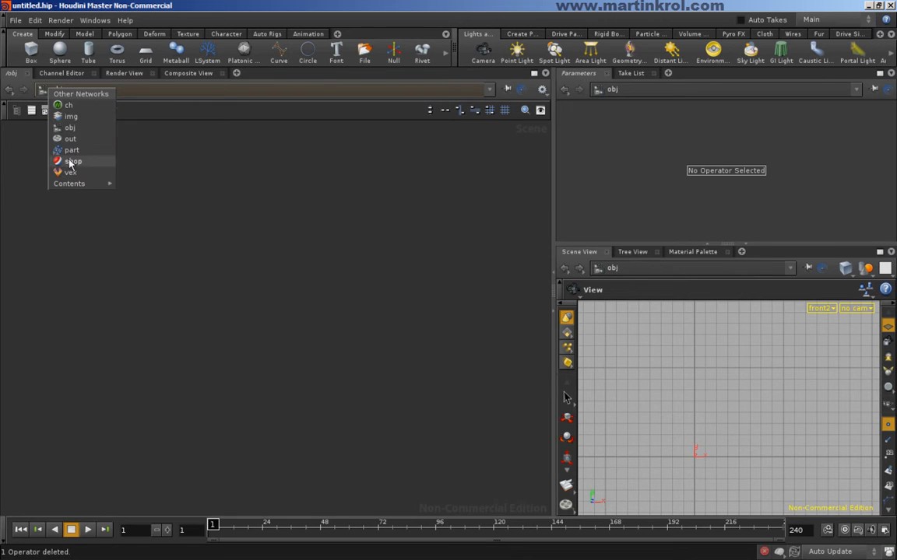
pyautogui.click(70, 128)
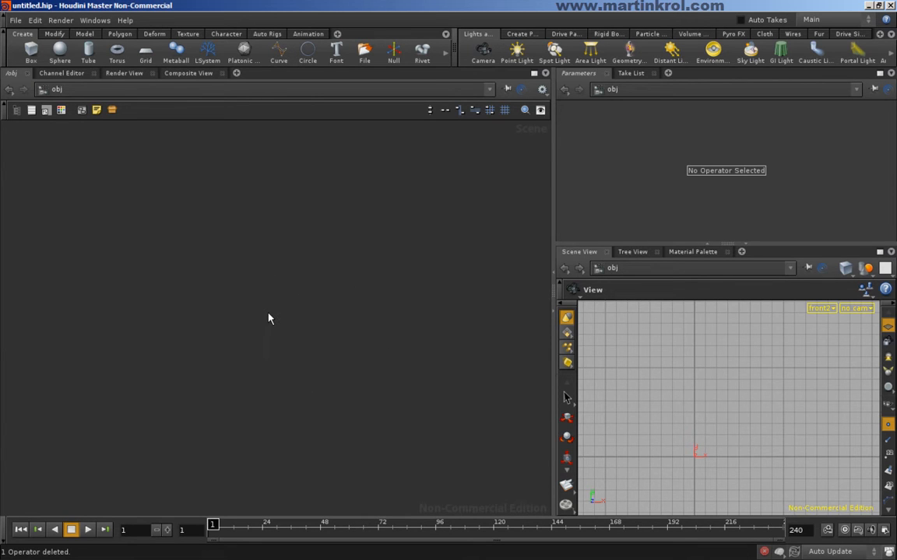
pyautogui.press('Tab')
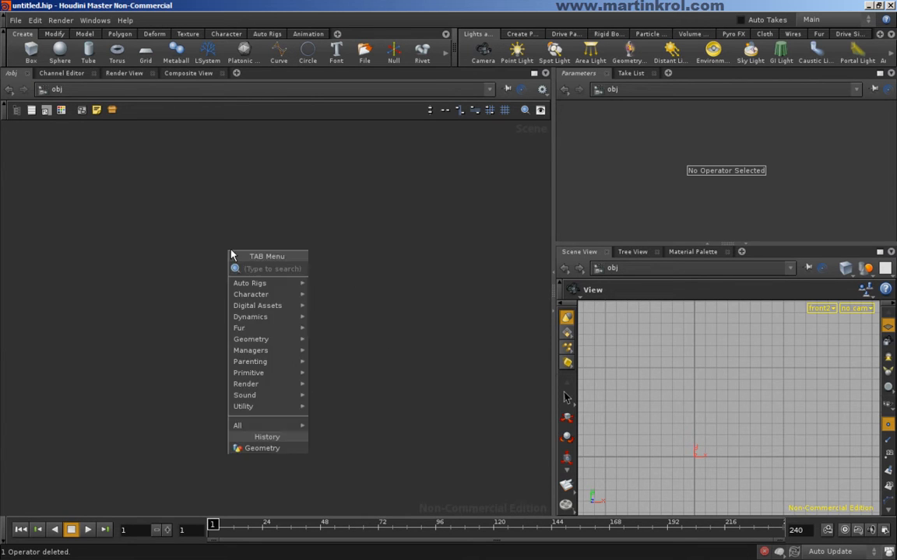
pyautogui.write('g')
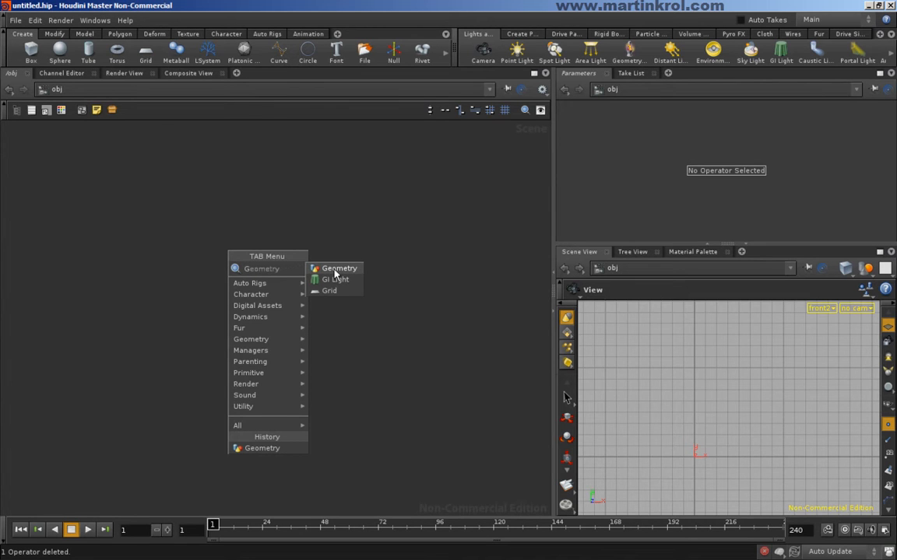
pyautogui.click(335, 272)
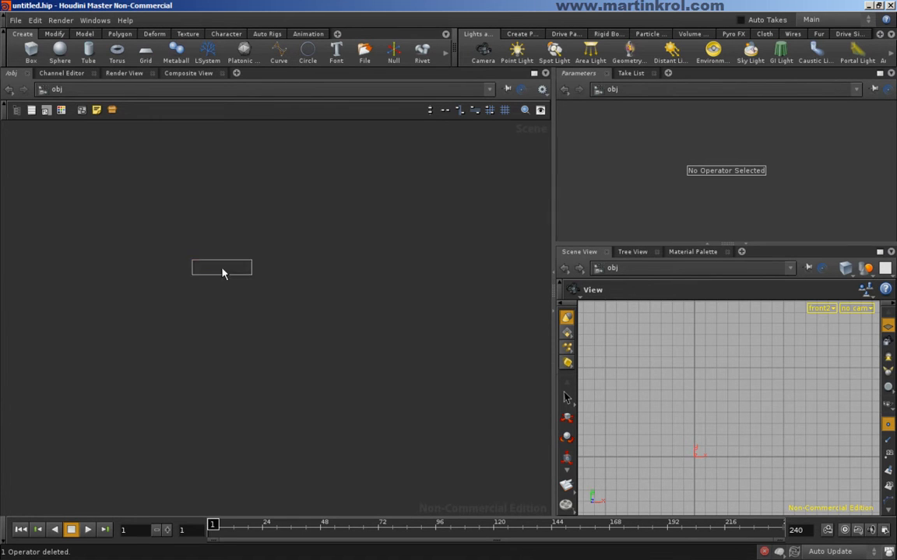
pyautogui.click(223, 270)
pyautogui.moveTo(227, 270); pyautogui.dragTo(250, 278)
pyautogui.moveTo(240, 277)
pyautogui.mouseDown()
pyautogui.moveTo(267, 288)
pyautogui.moveTo(236, 284)
pyautogui.moveTo(239, 292)
pyautogui.mouseUp()
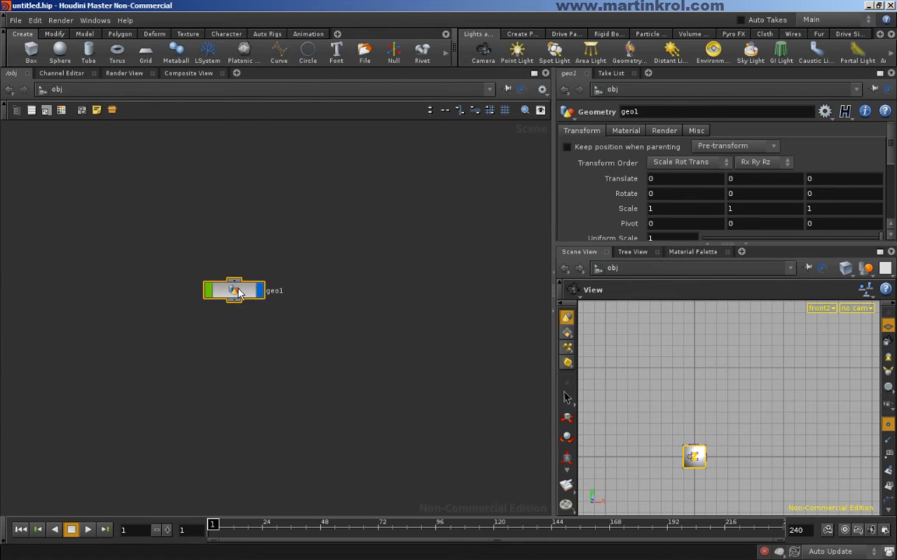
# Step: Go inside the geo1 object and delete its default file1 node
pyautogui.doubleClick(239, 291)
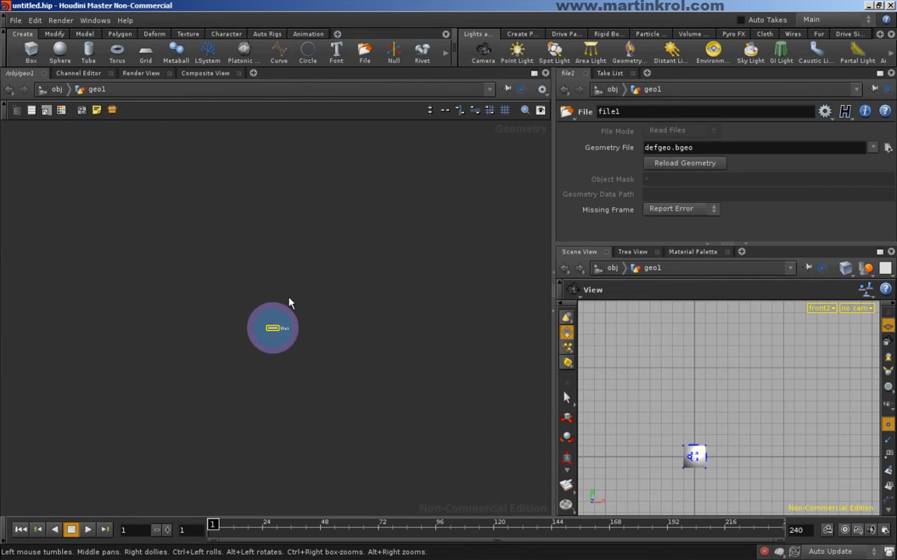
pyautogui.moveTo(262, 369); pyautogui.dragTo(371, 362, button='right')
pyautogui.moveTo(346, 300); pyautogui.dragTo(306, 407, button='middle')
pyautogui.moveTo(331, 268); pyautogui.dragTo(330, 291, button='right')
pyautogui.moveTo(330, 290); pyautogui.dragTo(314, 341, button='middle')
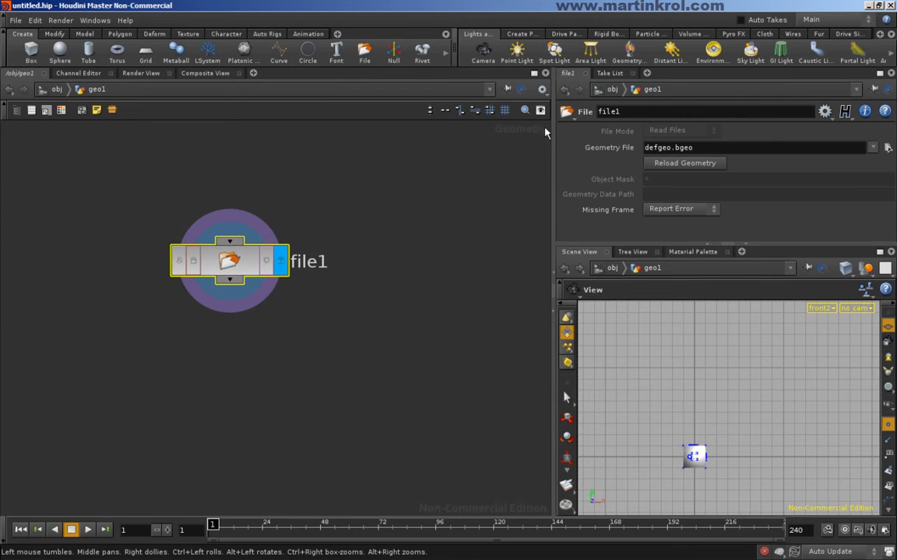
pyautogui.moveTo(315, 265); pyautogui.dragTo(342, 293, button='middle')
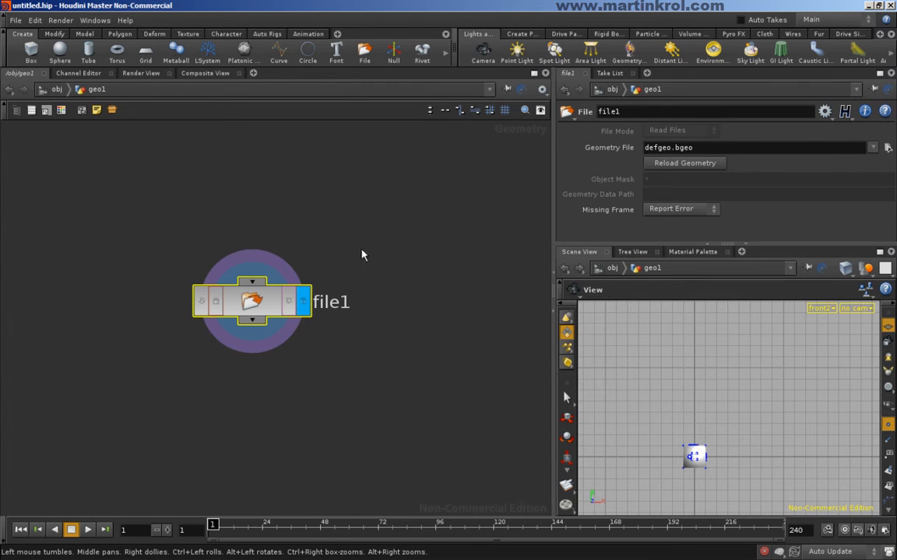
pyautogui.scroll(-2, 350, 253)
pyautogui.moveTo(243, 250); pyautogui.dragTo(209, 259)
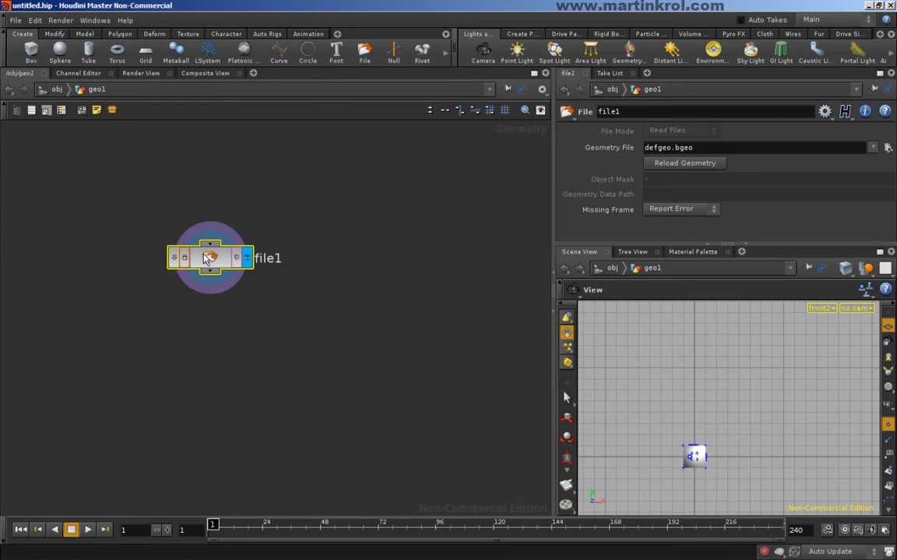
pyautogui.press('Delete')
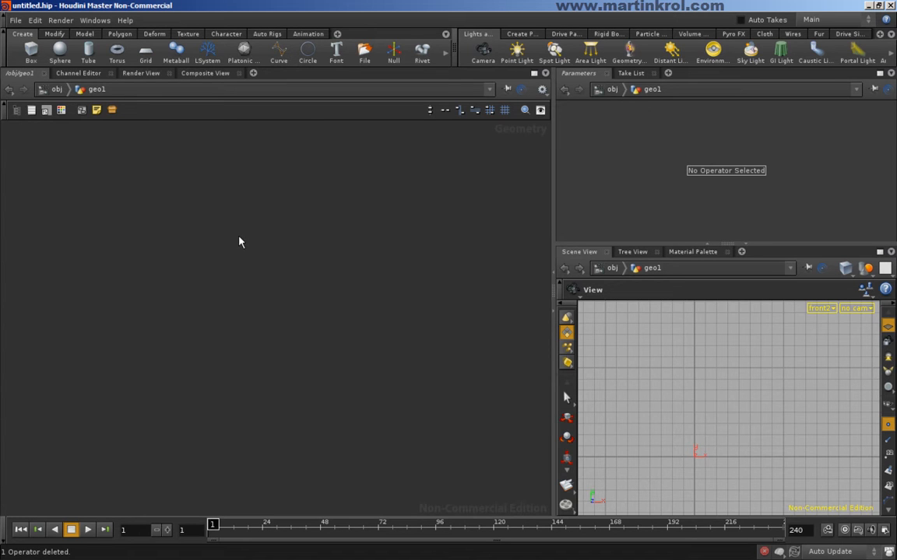
pyautogui.moveTo(734, 422); pyautogui.dragTo(757, 427, button='right')
pyautogui.moveTo(757, 427); pyautogui.dragTo(731, 417, button='middle')
pyautogui.moveTo(731, 416); pyautogui.dragTo(757, 418, button='right')
pyautogui.moveTo(746, 415); pyautogui.dragTo(762, 420, button='middle')
pyautogui.moveTo(709, 456); pyautogui.dragTo(653, 446, button='middle')
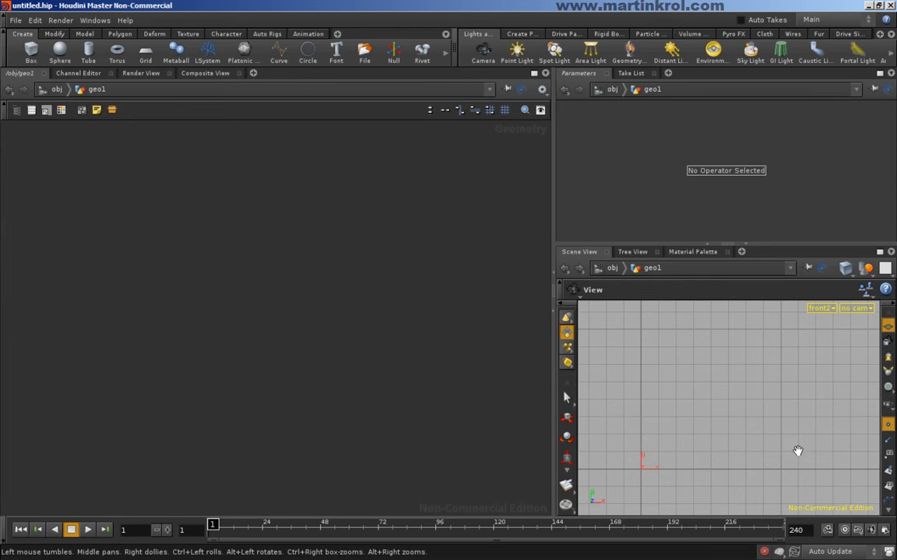
pyautogui.moveTo(732, 393); pyautogui.dragTo(734, 408, button='middle')
pyautogui.moveTo(734, 408); pyautogui.dragTo(704, 404, button='right')
pyautogui.moveTo(704, 404); pyautogui.dragTo(691, 379, button='middle')
pyautogui.press('Tab')
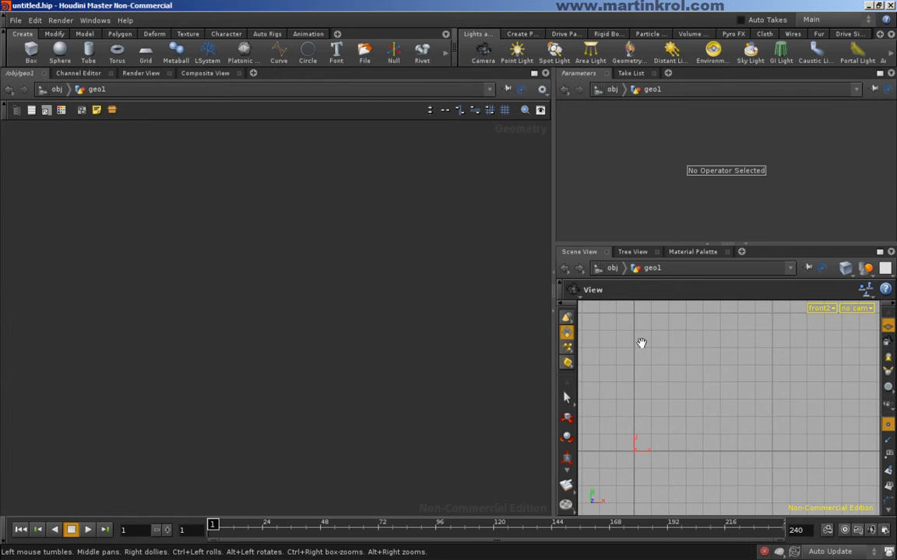
pyautogui.press('Tab')
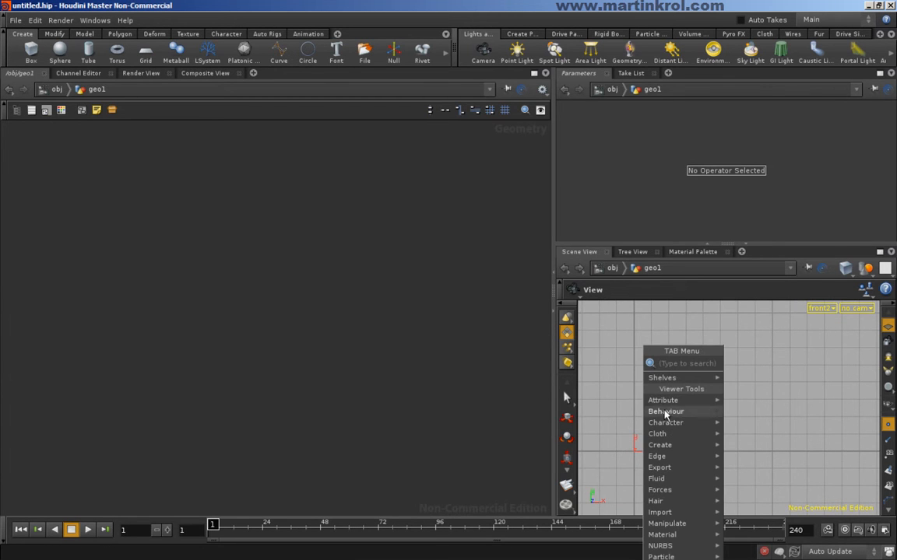
pyautogui.moveTo(675, 549)
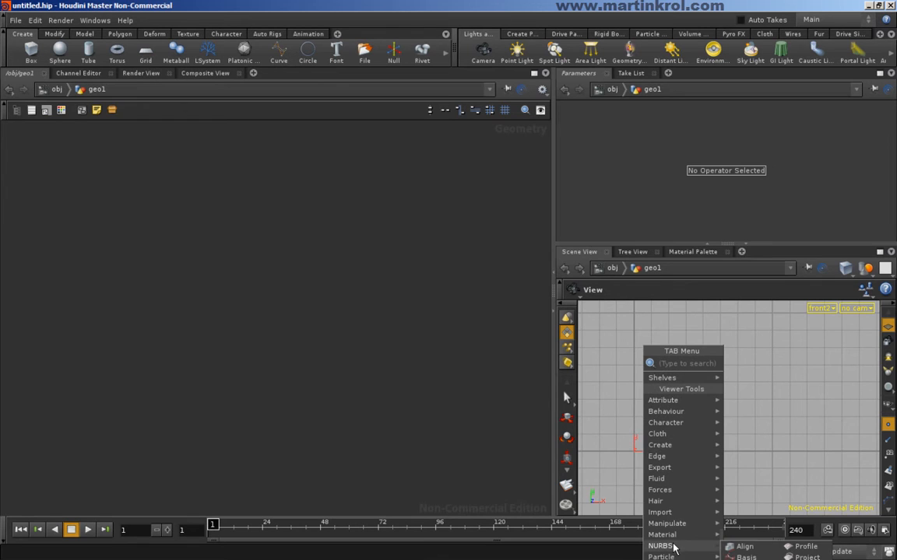
pyautogui.click(800, 329)
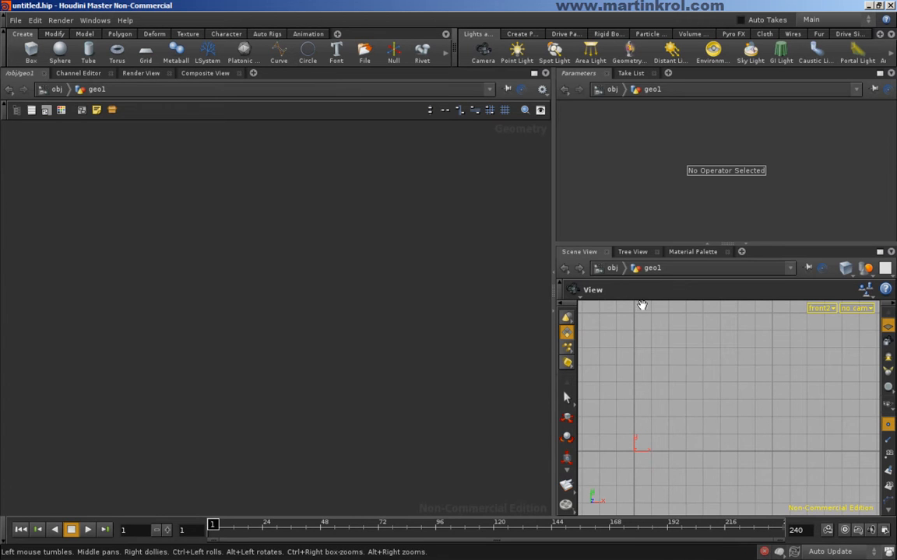
# Step: Swap the two panes by changing the large network pane to a Scene View and the small scene view to a Network View
pyautogui.click(14, 74)
pyautogui.click(36, 70)
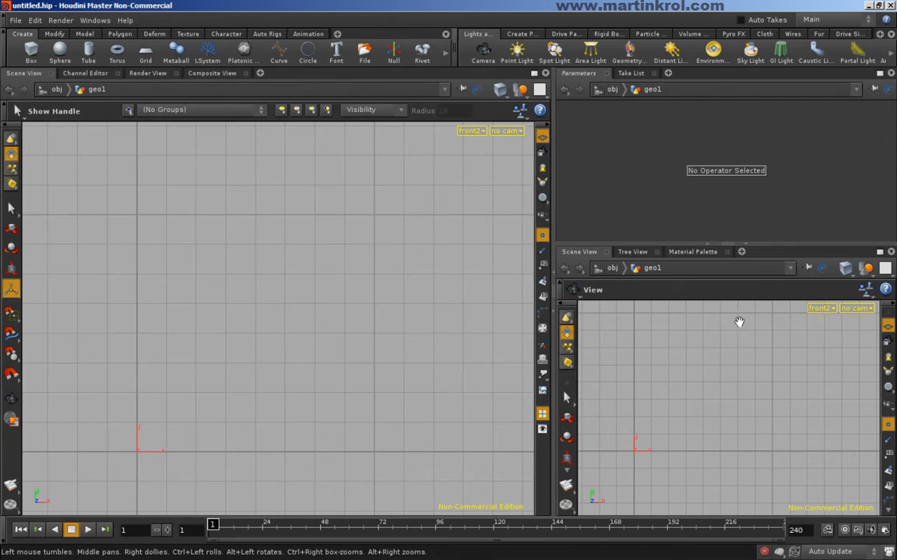
pyautogui.click(576, 251)
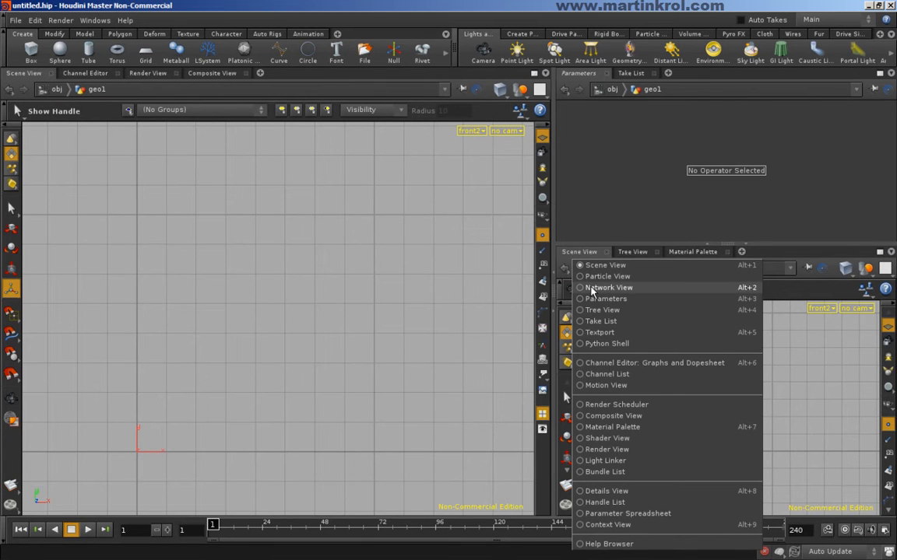
pyautogui.click(596, 288)
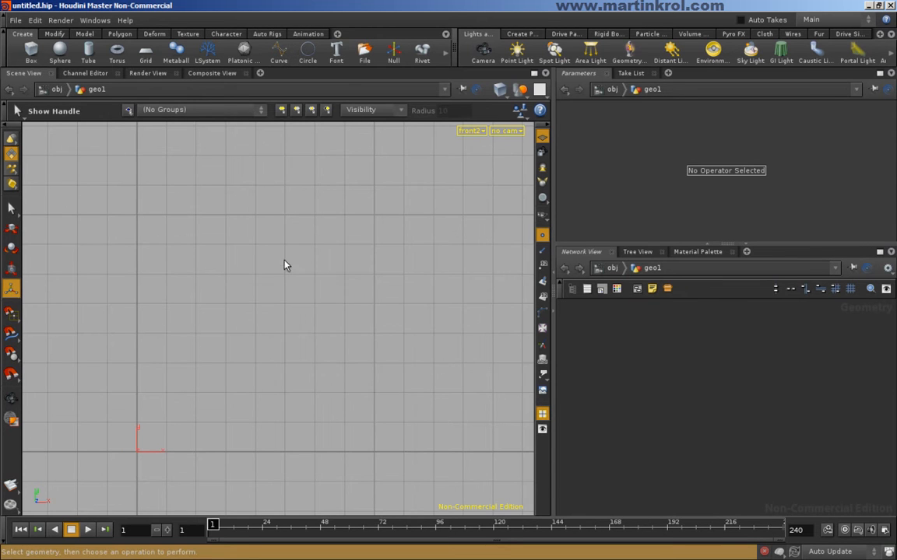
pyautogui.keyDown('alt'); pyautogui.moveTo(235, 272); pyautogui.dragTo(242, 276, button='right'); pyautogui.keyUp('alt')
pyautogui.keyDown('alt'); pyautogui.moveTo(242, 276); pyautogui.dragTo(242, 266, button='middle'); pyautogui.keyUp('alt')
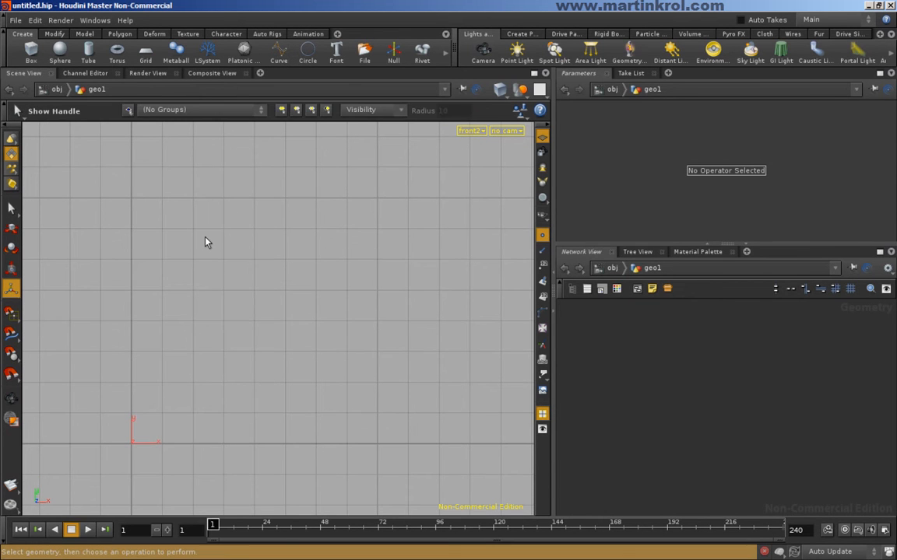
pyautogui.press('Tab')
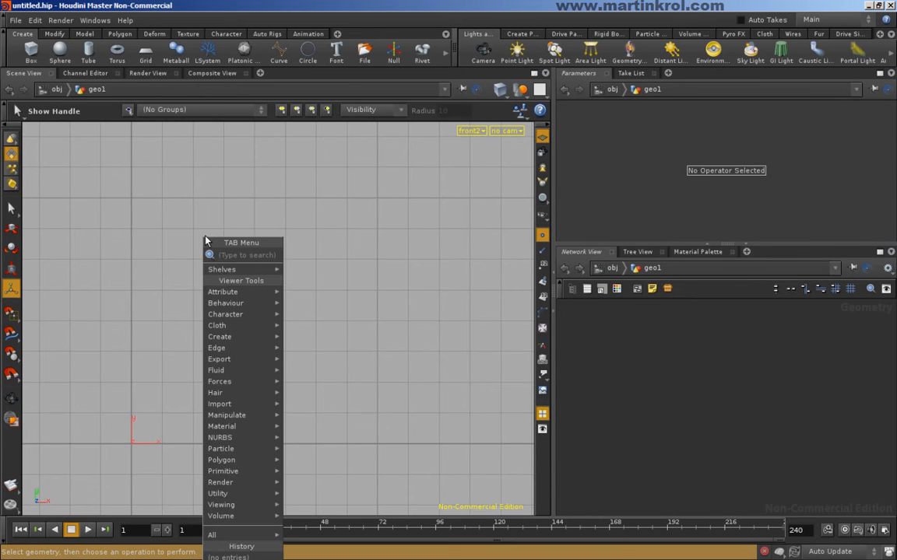
pyautogui.moveTo(245, 442)
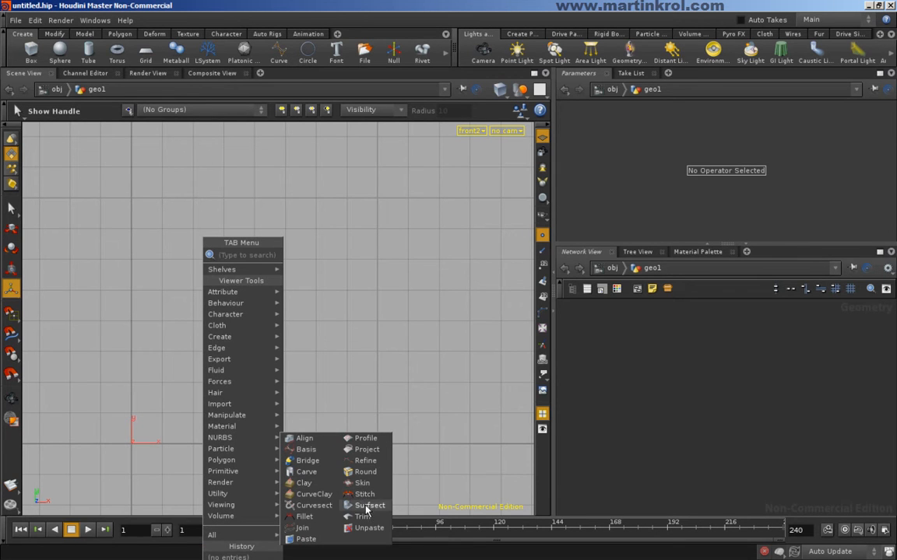
pyautogui.moveTo(233, 330)
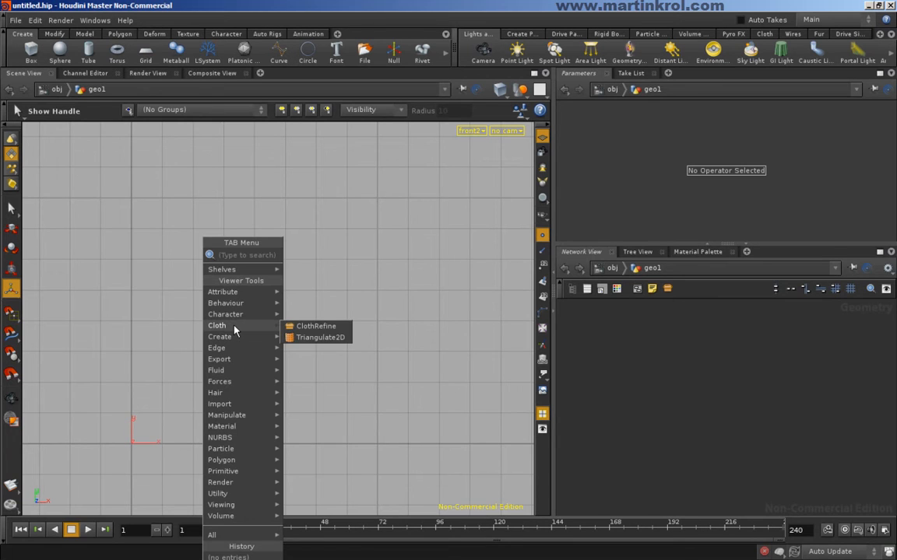
pyautogui.press('Escape')
pyautogui.press('Escape')
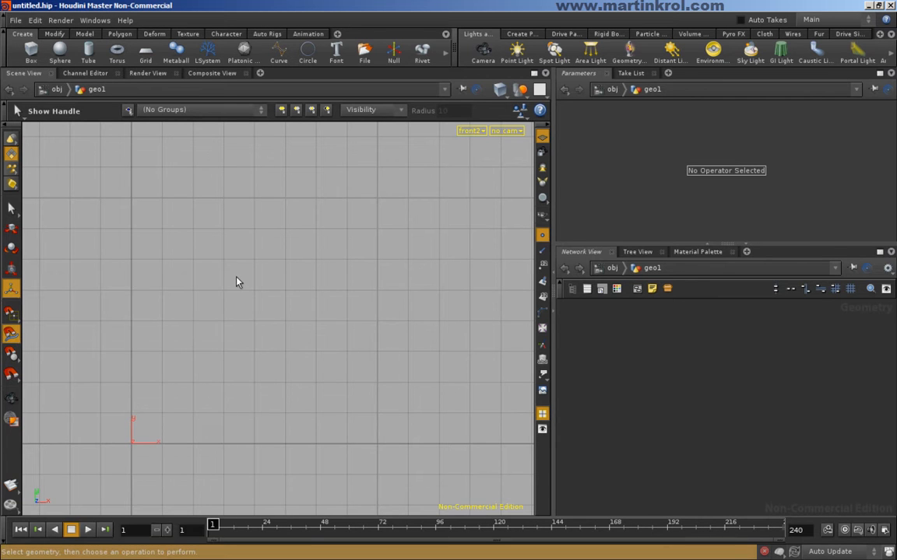
# Step: Start a polygon Curve at the origin with a peak four grid squares across and up, then return to the horizontal axis at eight squares
pyautogui.press('Tab')
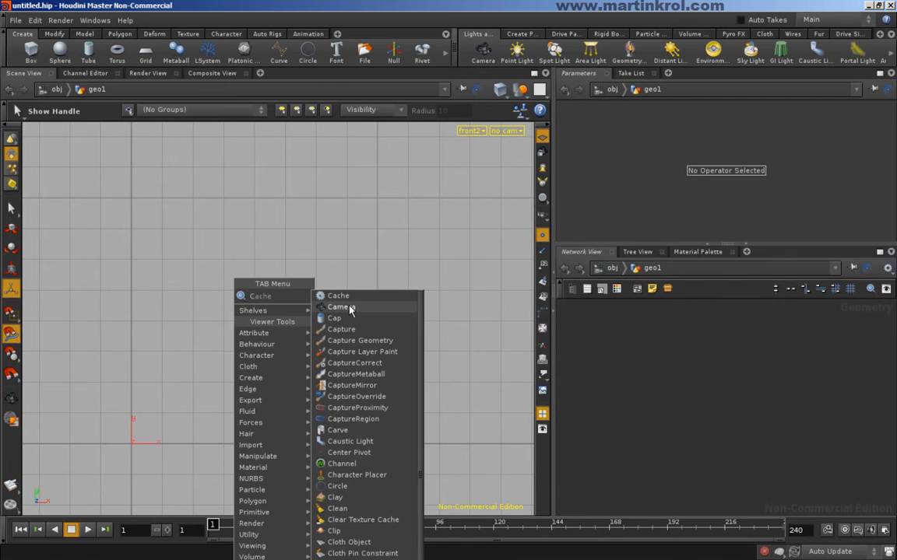
pyautogui.write('curve')
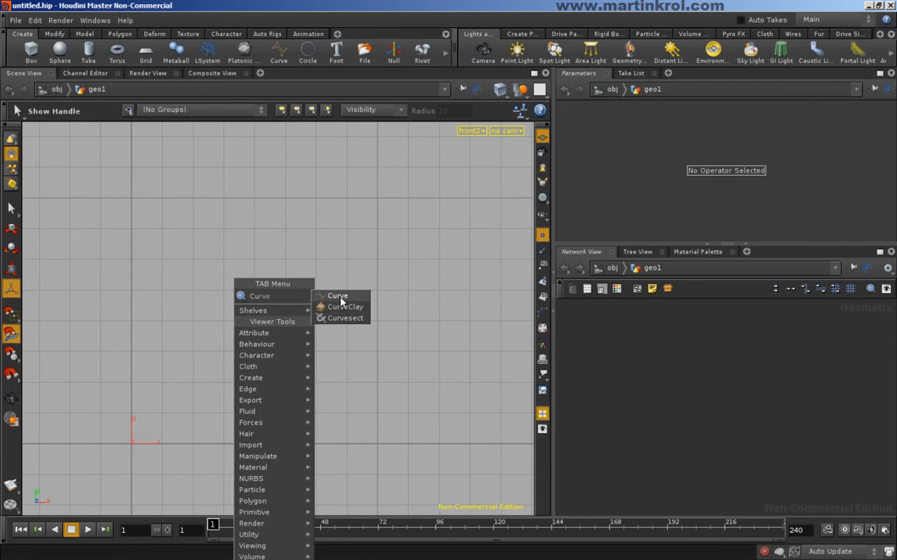
pyautogui.click(337, 298)
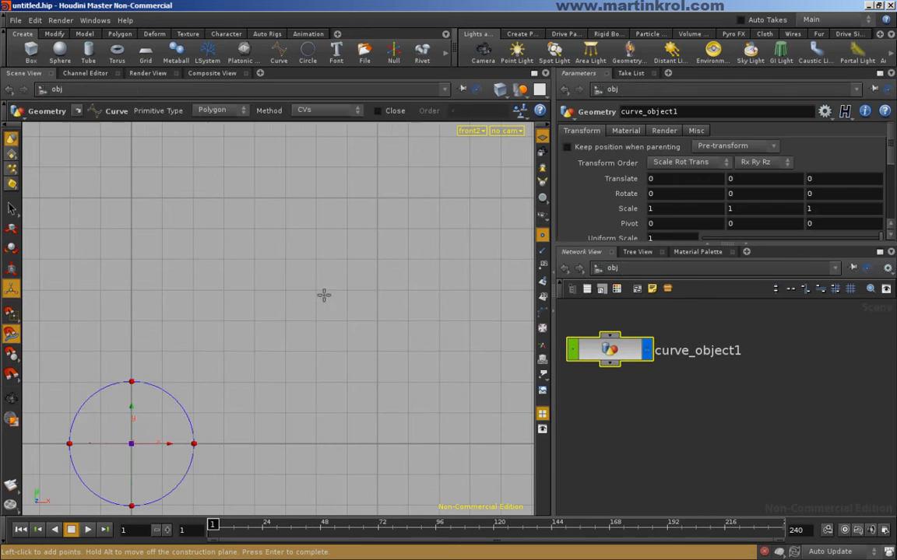
pyautogui.click(131, 442)
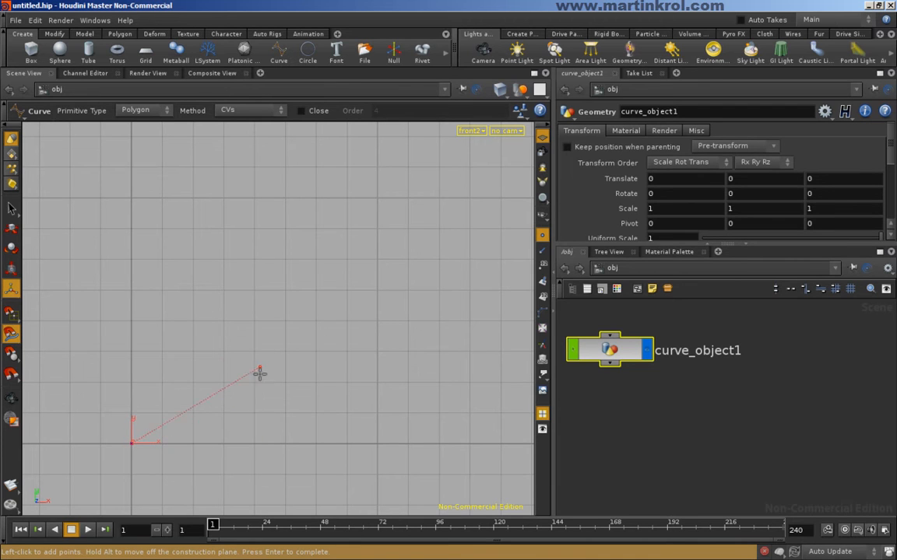
pyautogui.click(254, 321)
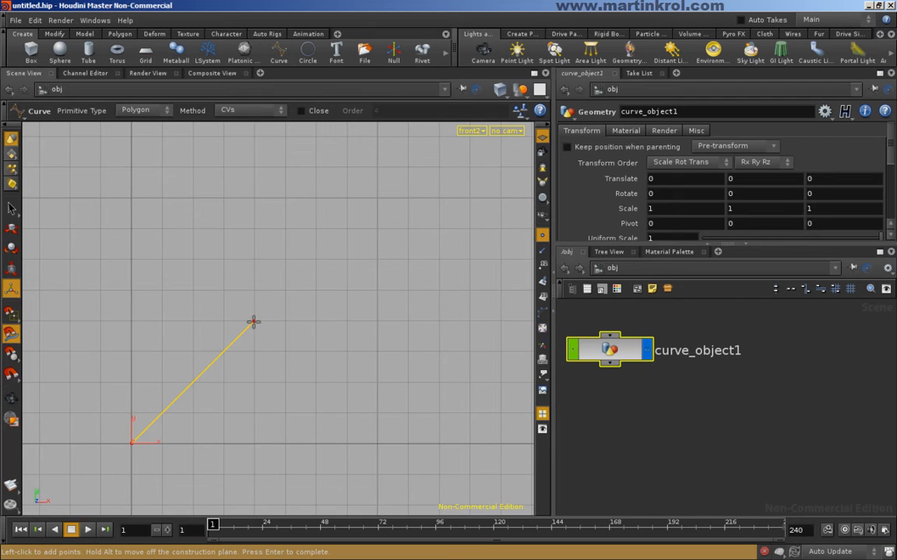
pyautogui.click(377, 444)
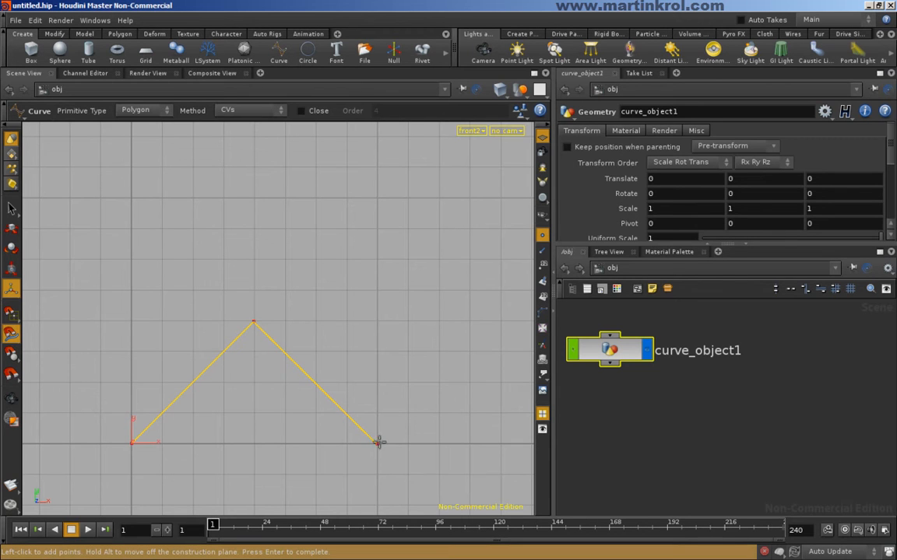
# Step: Extend the curve to a valley four grid squares below the axis at twelve squares, end on the axis at sixteen, and stop building it
pyautogui.press('Escape')
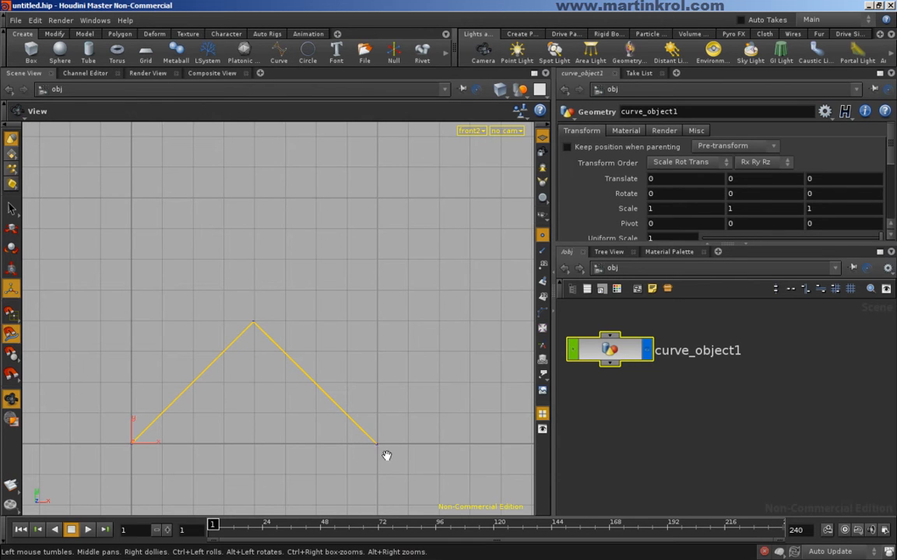
pyautogui.moveTo(330, 382); pyautogui.dragTo(279, 408, button='right')
pyautogui.moveTo(279, 409); pyautogui.dragTo(232, 339, button='middle')
pyautogui.press('Return')
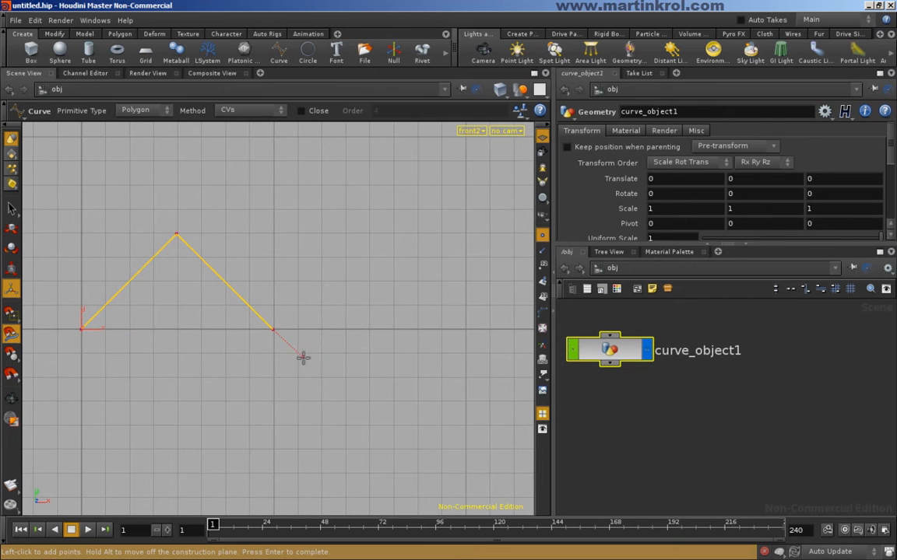
pyautogui.click(369, 424)
pyautogui.click(465, 330)
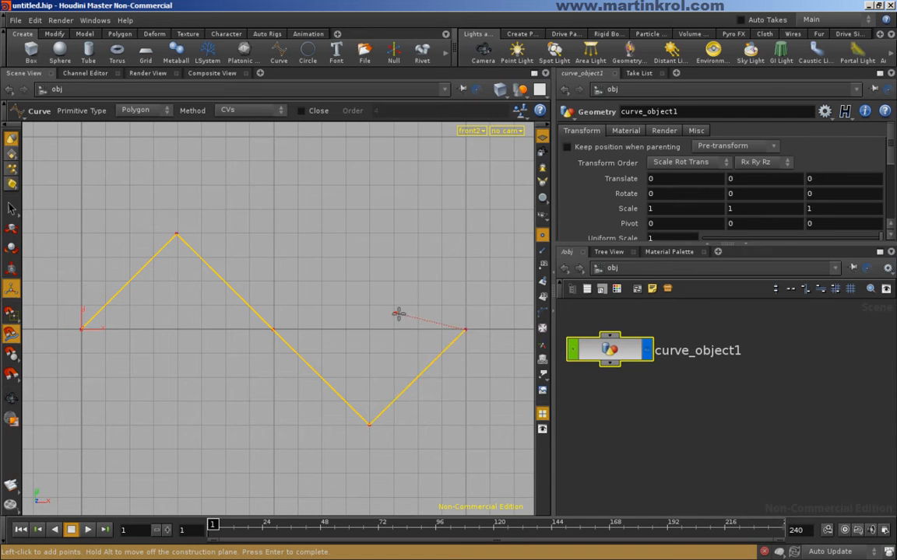
pyautogui.rightClick(385, 312)
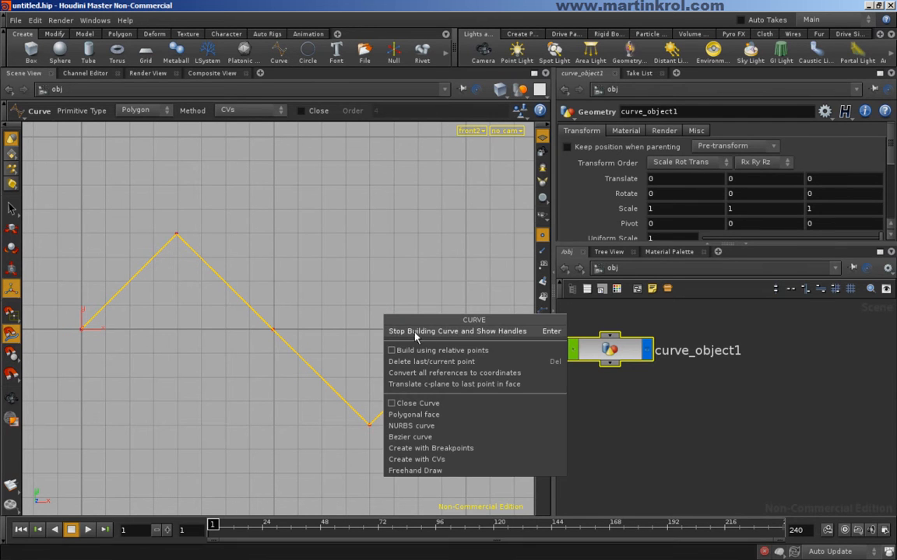
pyautogui.click(454, 334)
pyautogui.keyDown('alt'); pyautogui.moveTo(368, 332); pyautogui.dragTo(372, 346, button='middle'); pyautogui.keyUp('alt')
pyautogui.keyDown('alt'); pyautogui.moveTo(372, 346); pyautogui.dragTo(349, 350, button='right'); pyautogui.keyUp('alt')
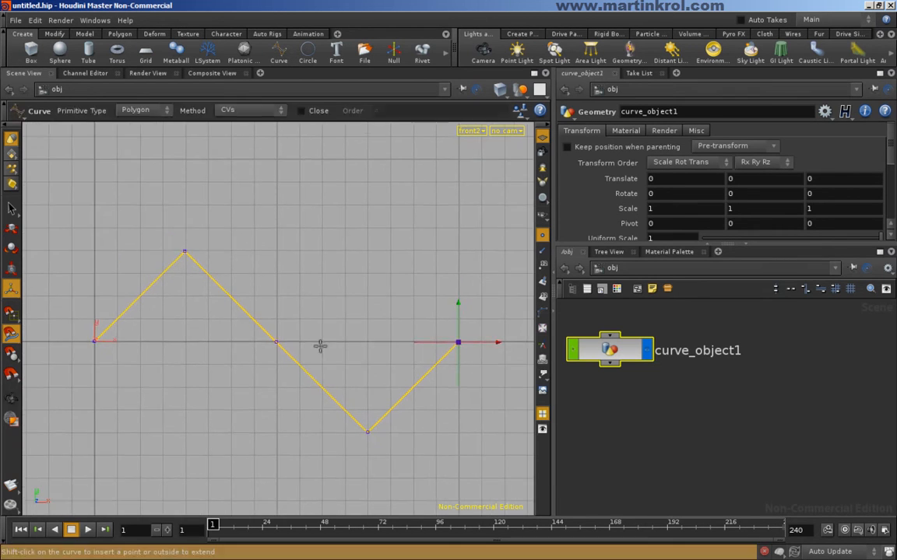
pyautogui.click(277, 344)
pyautogui.click(277, 344)
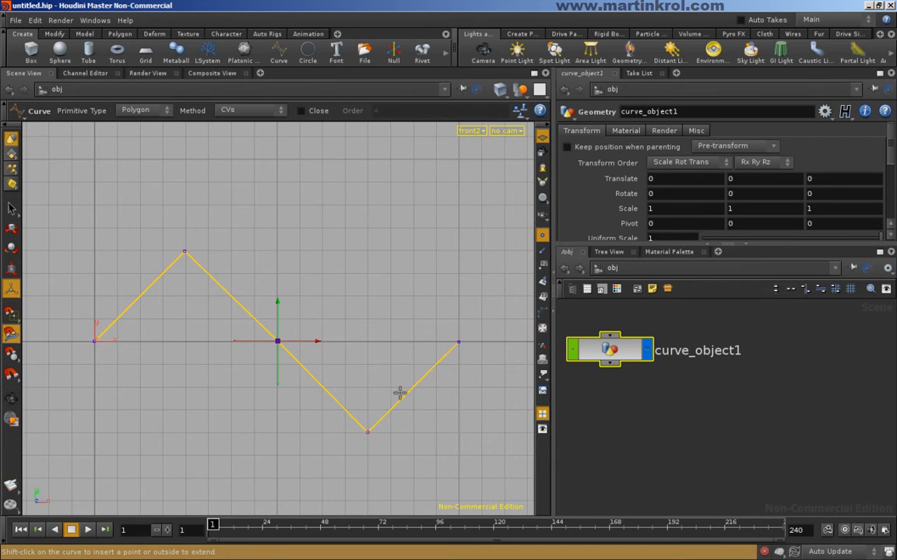
pyautogui.press('Escape')
pyautogui.scroll(-2, 304, 358)
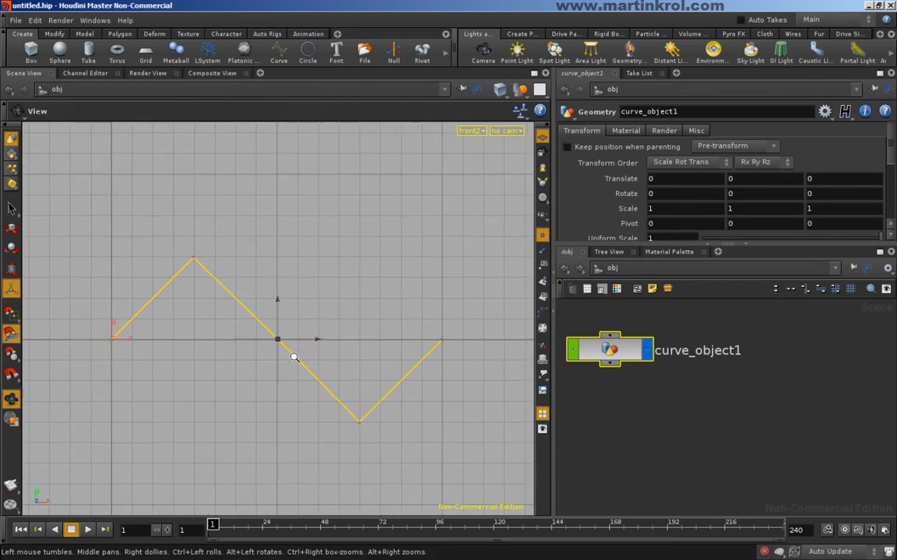
pyautogui.scroll(2, 300, 364)
pyautogui.press('Return')
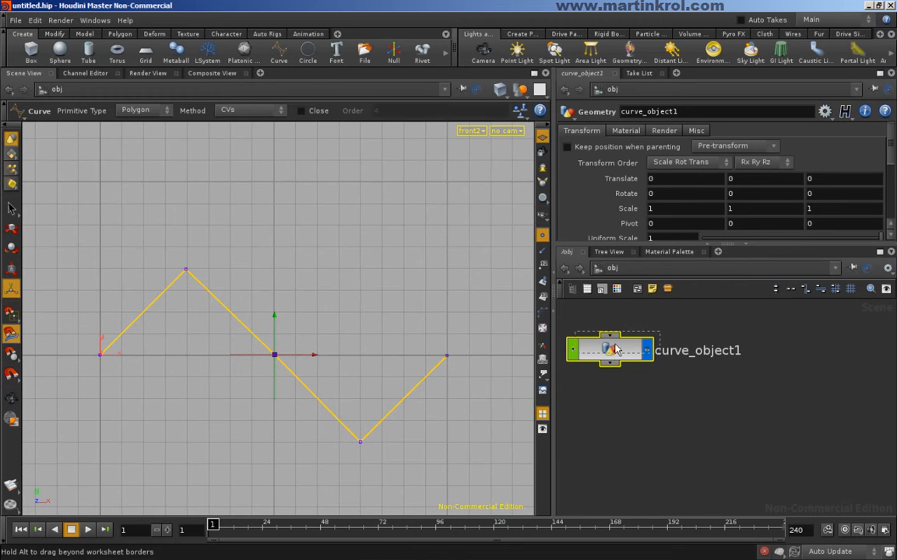
# Step: Reposition the curve_object1 node clear of geo1 in the network and go inside curve_object1
pyautogui.moveTo(636, 352); pyautogui.dragTo(659, 344)
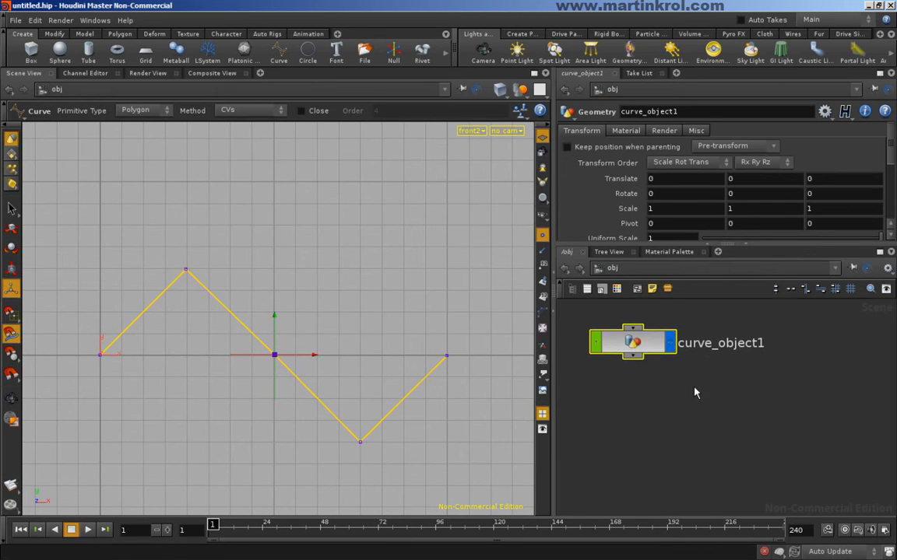
pyautogui.scroll(-5, 675, 394)
pyautogui.scroll(-3, 672, 395)
pyautogui.scroll(4, 684, 401)
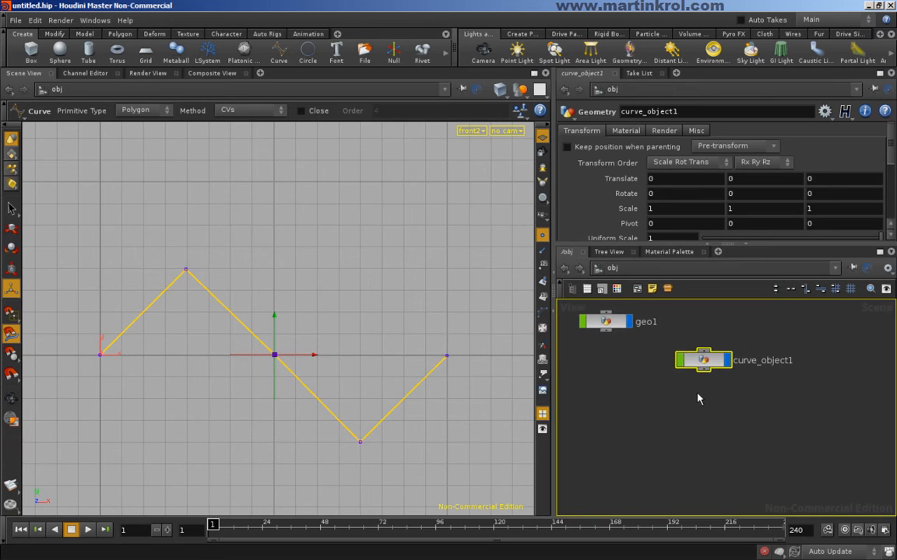
pyautogui.moveTo(705, 364); pyautogui.dragTo(708, 356)
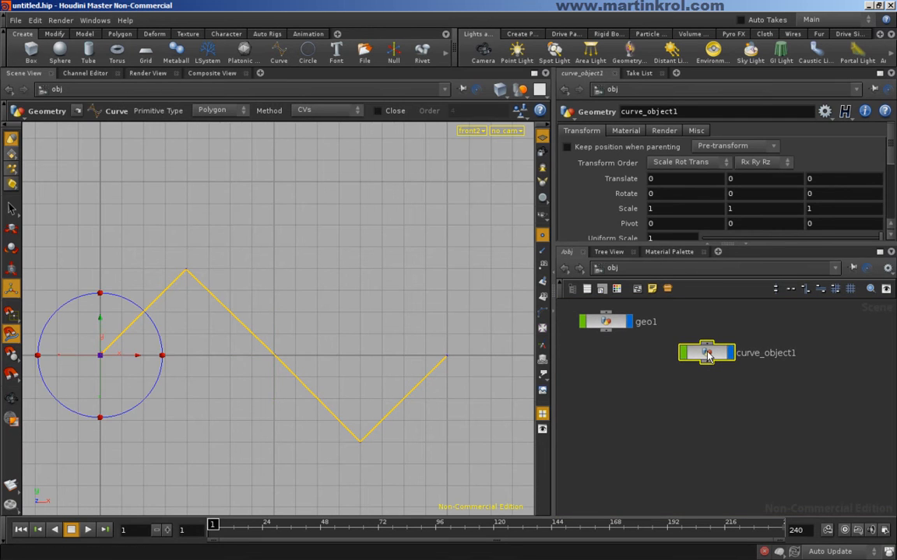
pyautogui.doubleClick(707, 356)
pyautogui.moveTo(765, 355)
pyautogui.mouseDown(button='right')
pyautogui.moveTo(743, 355)
pyautogui.moveTo(761, 353)
pyautogui.mouseUp(button='right')
pyautogui.keyDown('alt'); pyautogui.moveTo(368, 338); pyautogui.dragTo(234, 310, button='right'); pyautogui.keyUp('alt')
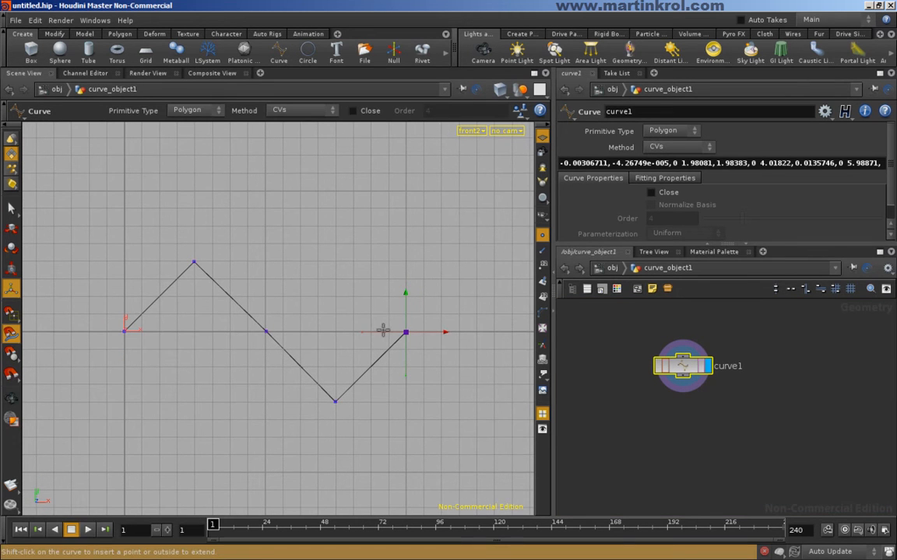
# Step: Make room around the curve1 node and place a new Circle node beside it
pyautogui.moveTo(685, 369); pyautogui.dragTo(711, 360)
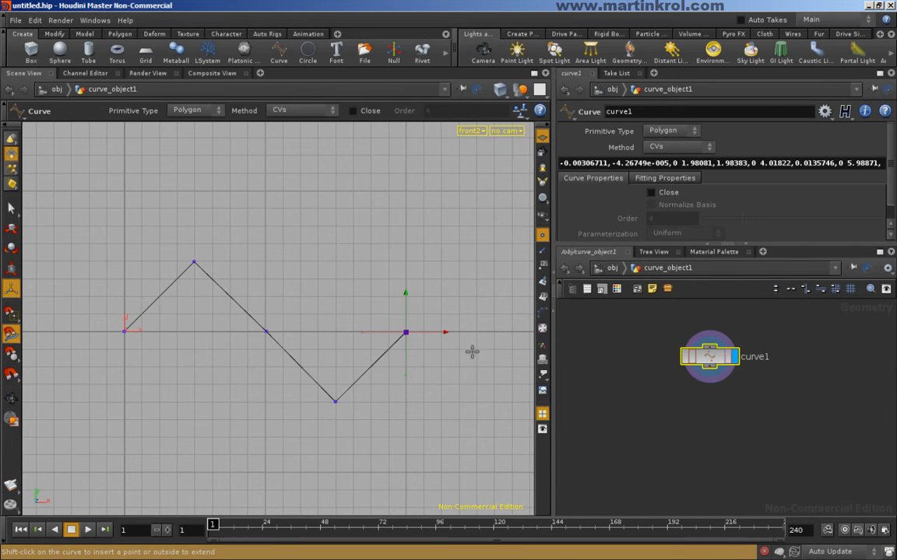
pyautogui.moveTo(712, 352); pyautogui.dragTo(693, 364)
pyautogui.moveTo(779, 382); pyautogui.dragTo(739, 374, button='middle')
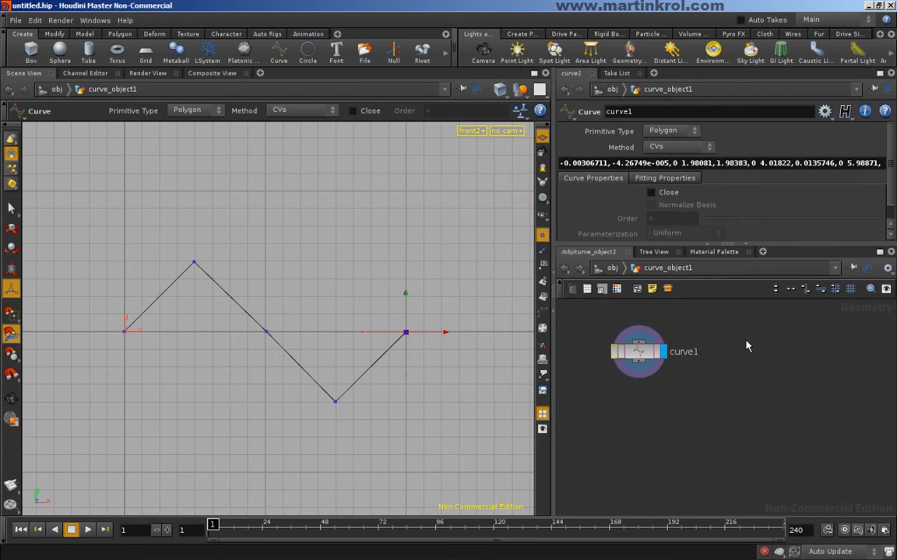
pyautogui.press('Tab')
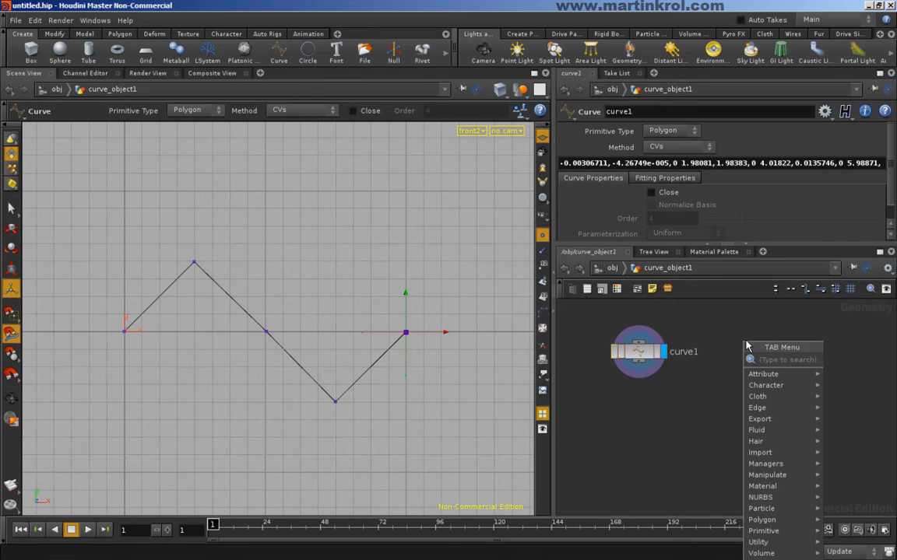
pyautogui.write('c')
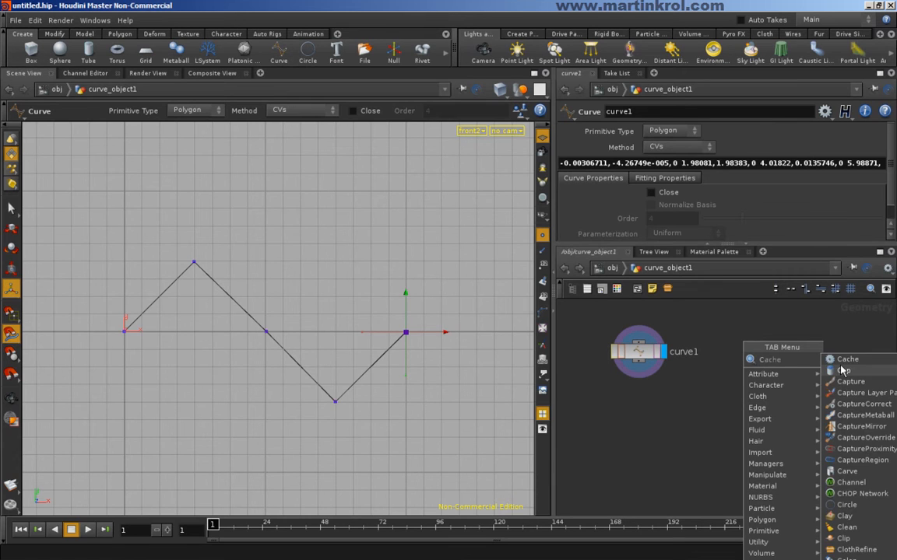
pyautogui.write('ircl')
pyautogui.click(842, 360)
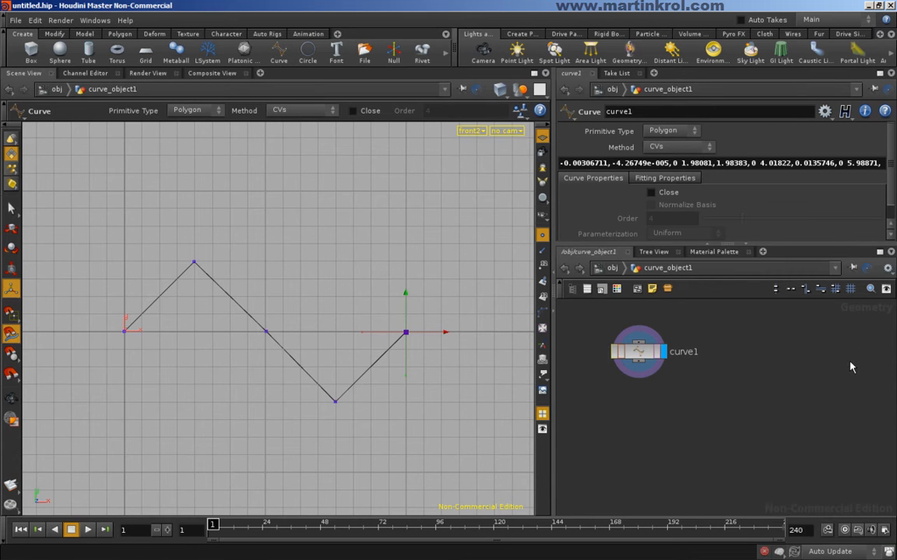
pyautogui.click(761, 364)
pyautogui.moveTo(761, 364); pyautogui.dragTo(747, 358)
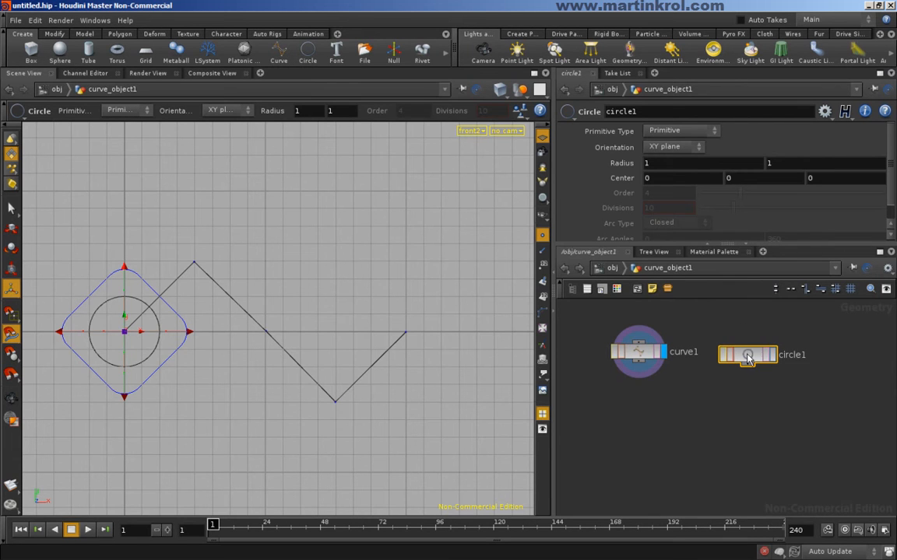
# Step: View circle1 on its own in the scene and return the display and render flags to curve1
pyautogui.click(770, 355)
pyautogui.click(664, 354)
pyautogui.click(770, 355)
pyautogui.click(664, 354)
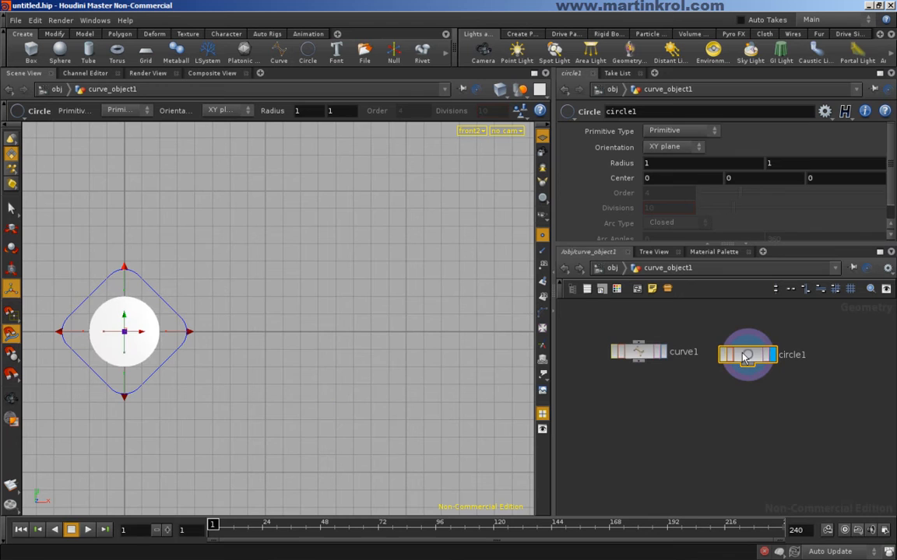
pyautogui.click(664, 353)
pyautogui.click(671, 392)
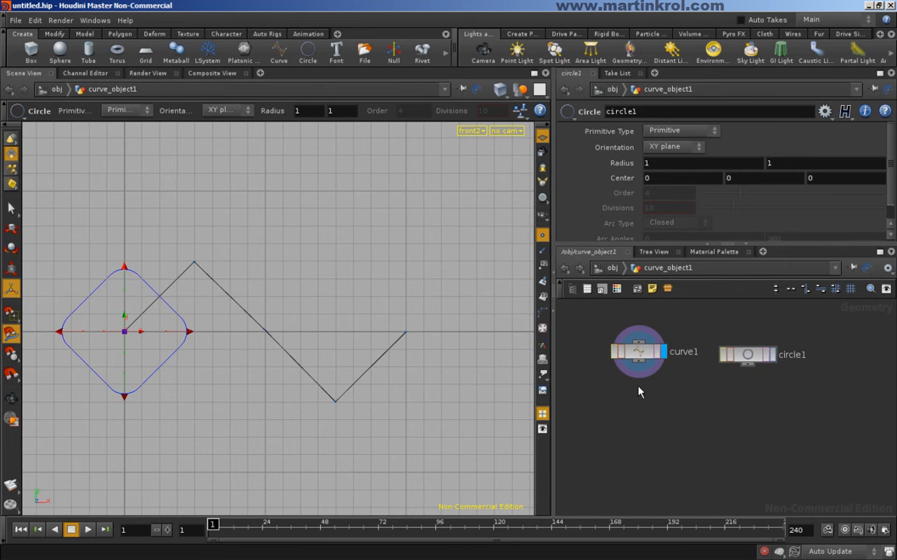
pyautogui.click(658, 353)
pyautogui.press('Tab')
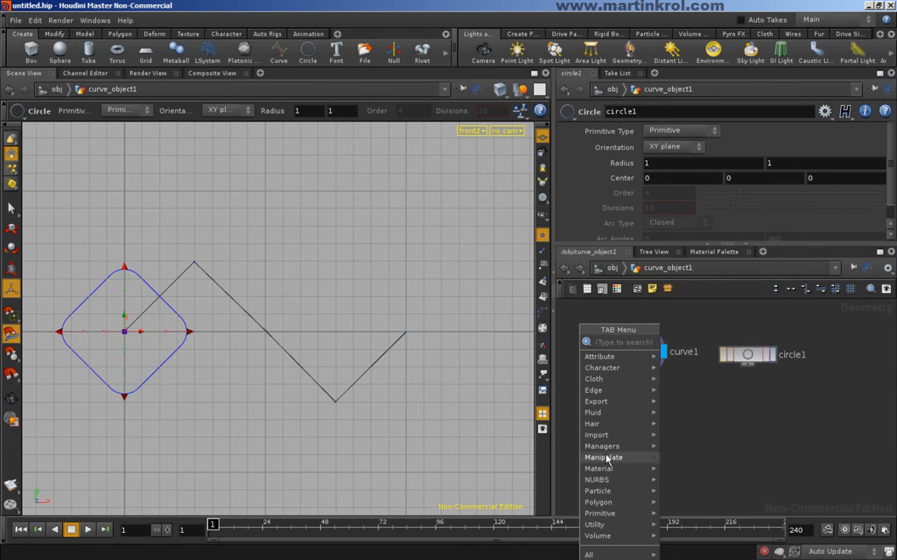
pyautogui.moveTo(604, 473)
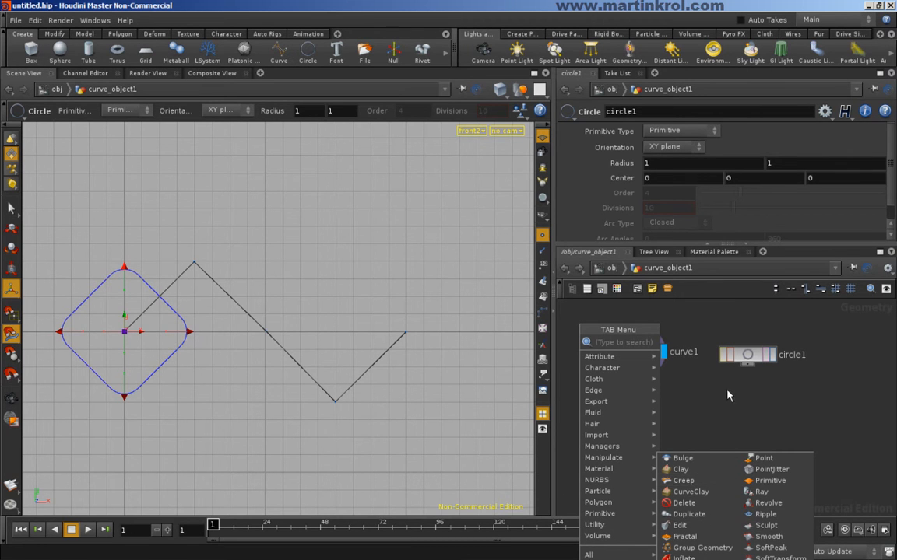
pyautogui.click(694, 374)
# Step: Add a Sweep node to the network below curve1 and circle1
pyautogui.press('Tab')
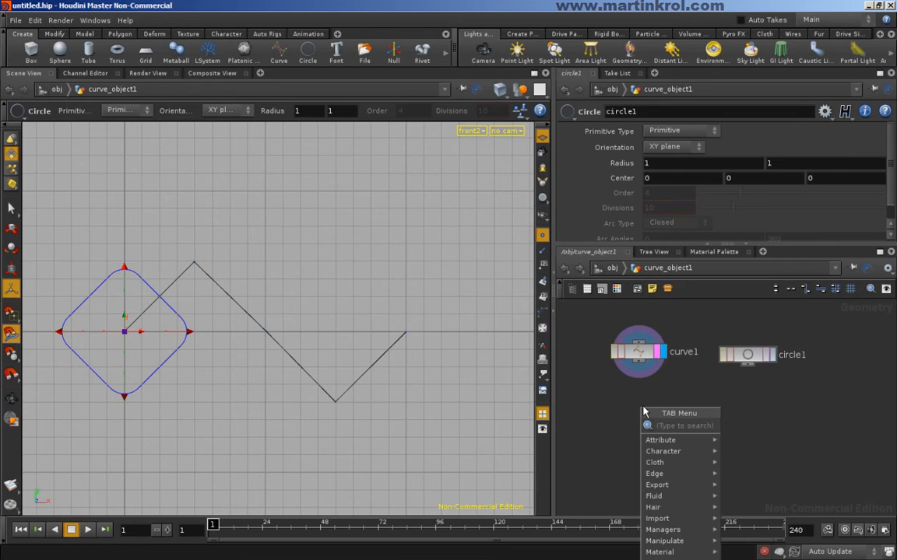
pyautogui.write('sw')
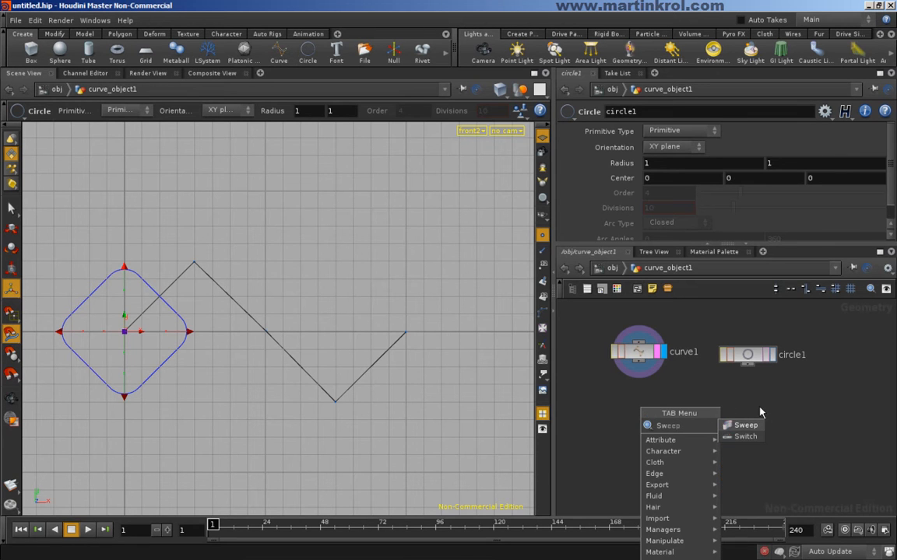
pyautogui.click(741, 425)
pyautogui.click(677, 427)
pyautogui.moveTo(678, 427); pyautogui.dragTo(679, 443)
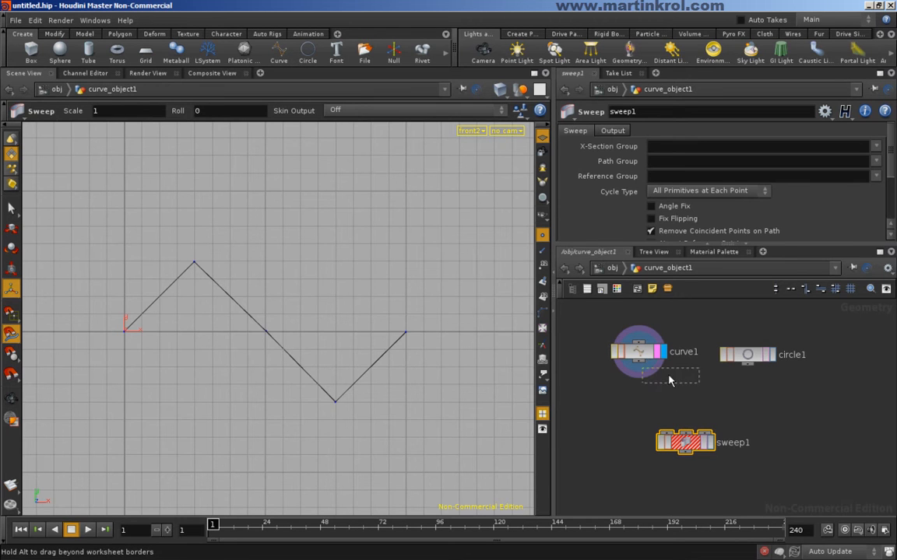
# Step: Swap the two source nodes above sweep1 so that circle1 sits to the left of curve1
pyautogui.moveTo(630, 352); pyautogui.dragTo(703, 385)
pyautogui.moveTo(746, 358); pyautogui.dragTo(620, 358)
pyautogui.moveTo(709, 386); pyautogui.dragTo(726, 354)
pyautogui.moveTo(642, 355); pyautogui.dragTo(629, 352)
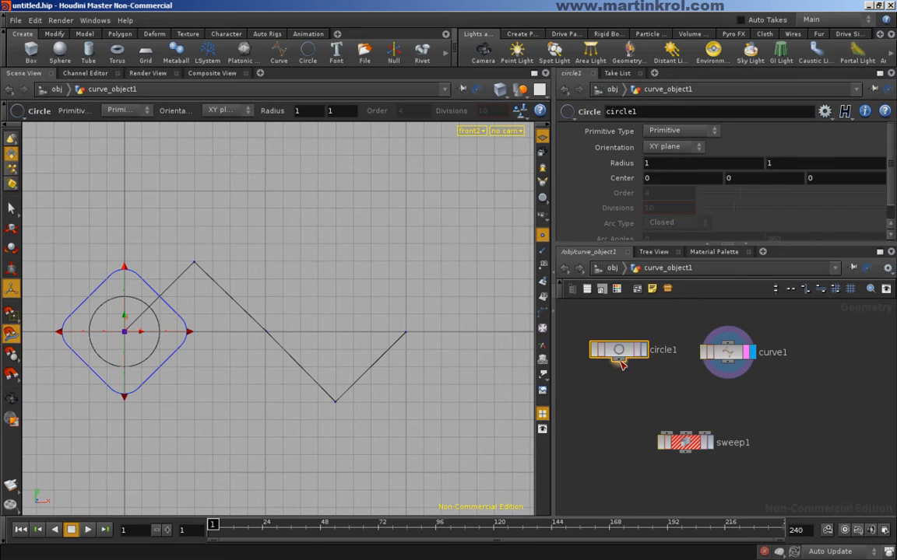
# Step: Wire circle1 into the first input of sweep1 and curve1 into the second, with sweep1 displayed and selected
pyautogui.moveTo(619, 360); pyautogui.dragTo(674, 432)
pyautogui.moveTo(728, 366); pyautogui.dragTo(711, 445)
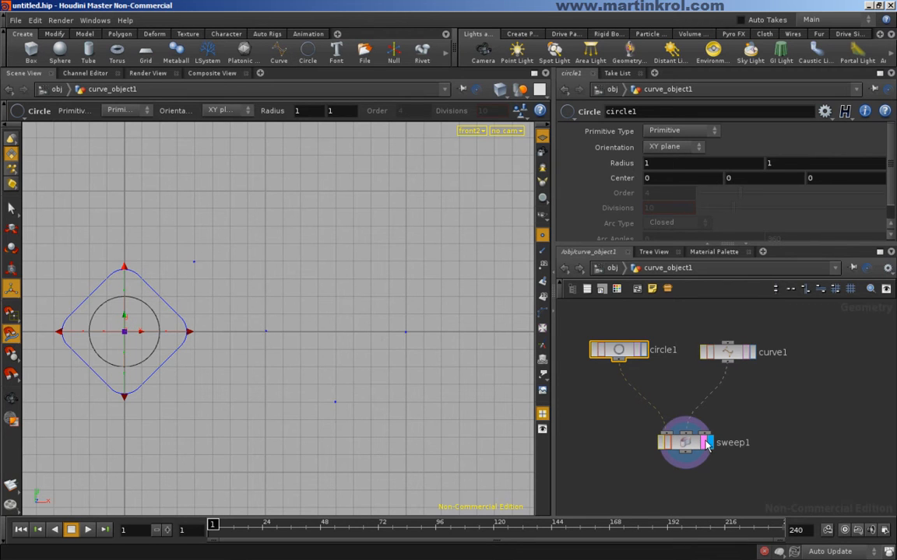
pyautogui.click(664, 438)
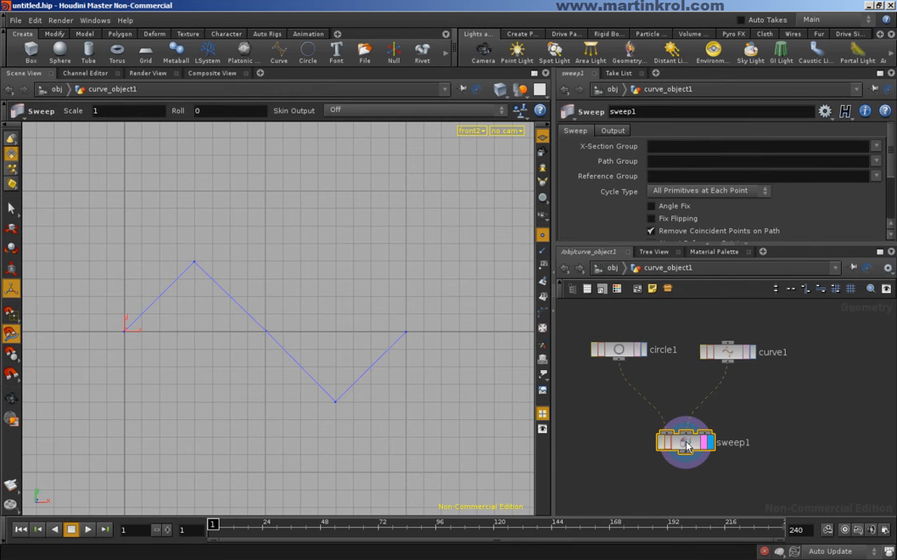
# Step: Change the primitive type of circle1 to NURBS Curve
pyautogui.click(618, 350)
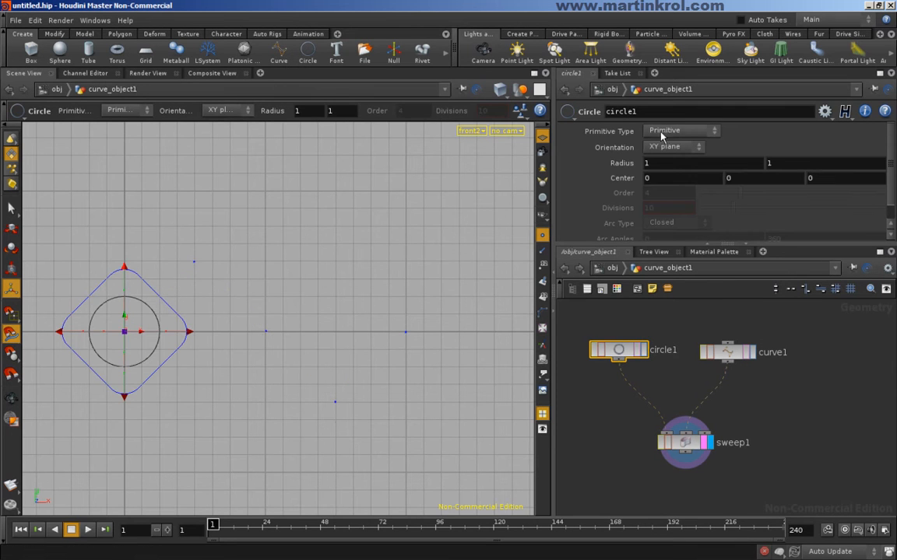
pyautogui.click(666, 131)
pyautogui.click(670, 166)
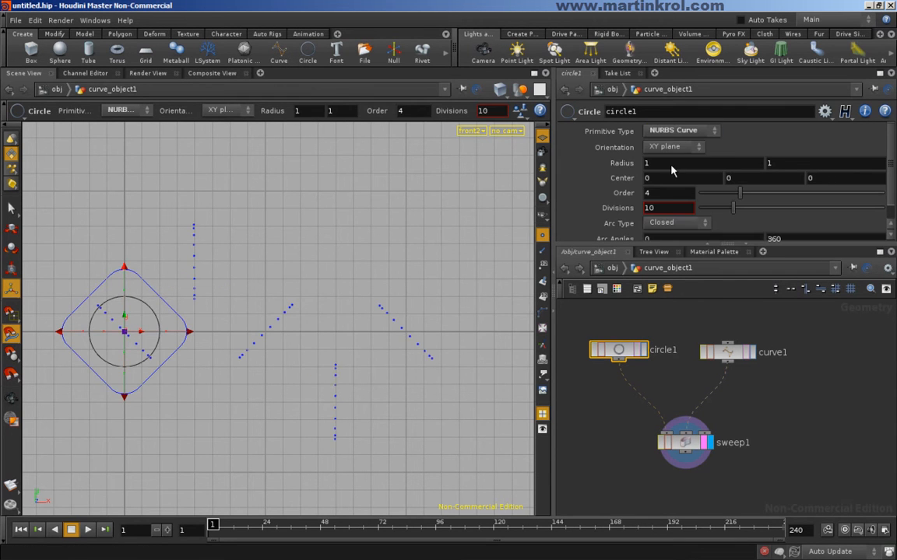
# Step: Change the primitive type of curve1 to NURBS
pyautogui.click(727, 351)
pyautogui.click(670, 133)
pyautogui.click(663, 144)
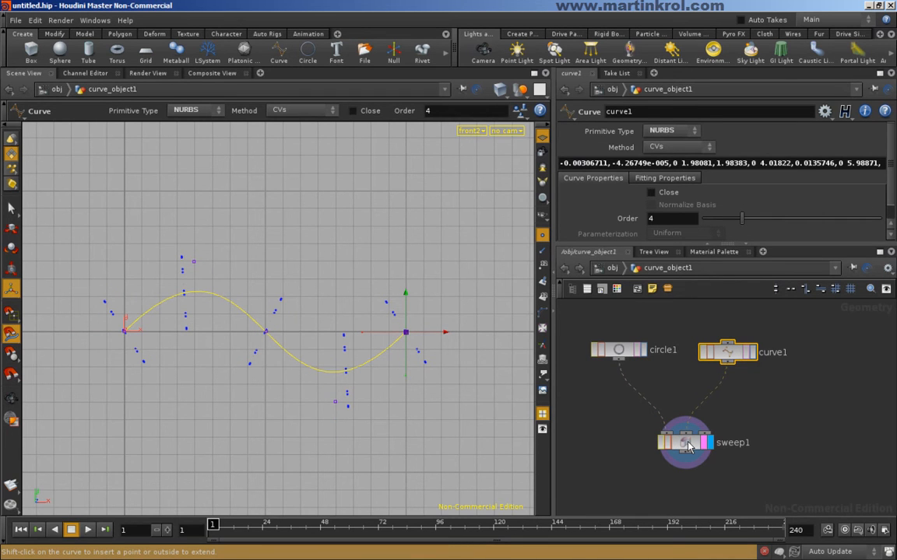
# Step: Set the skin output of sweep1 to Skin with Preserve Shape and Auto Closure
pyautogui.click(688, 446)
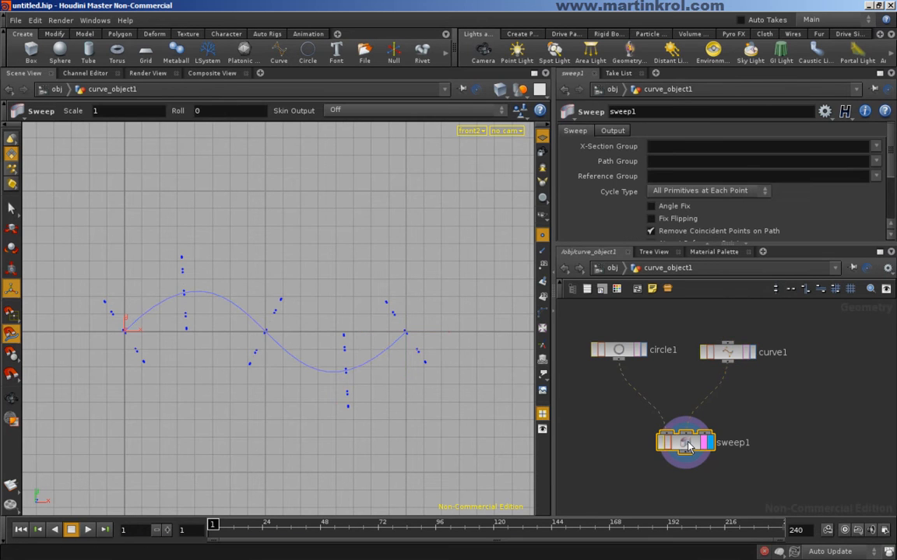
pyautogui.click(612, 131)
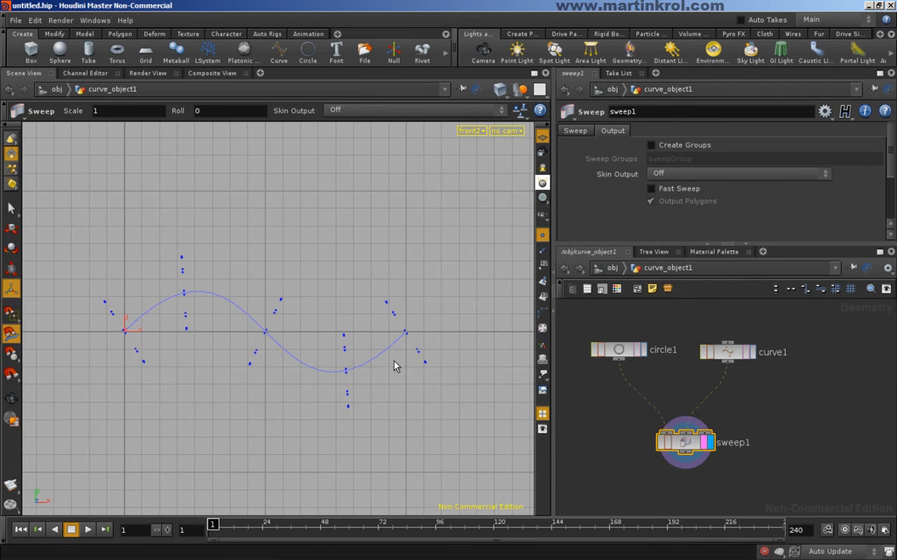
pyautogui.click(676, 174)
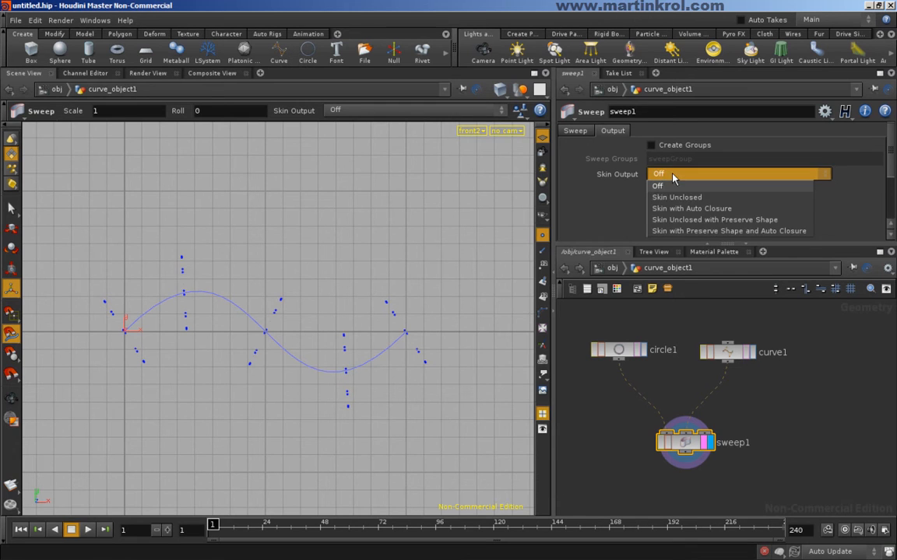
pyautogui.click(685, 231)
pyautogui.keyDown('alt'); pyautogui.moveTo(398, 250); pyautogui.dragTo(319, 277, button='right'); pyautogui.keyUp('alt')
pyautogui.keyDown('alt'); pyautogui.moveTo(319, 276); pyautogui.dragTo(322, 263, button='middle'); pyautogui.keyUp('alt')
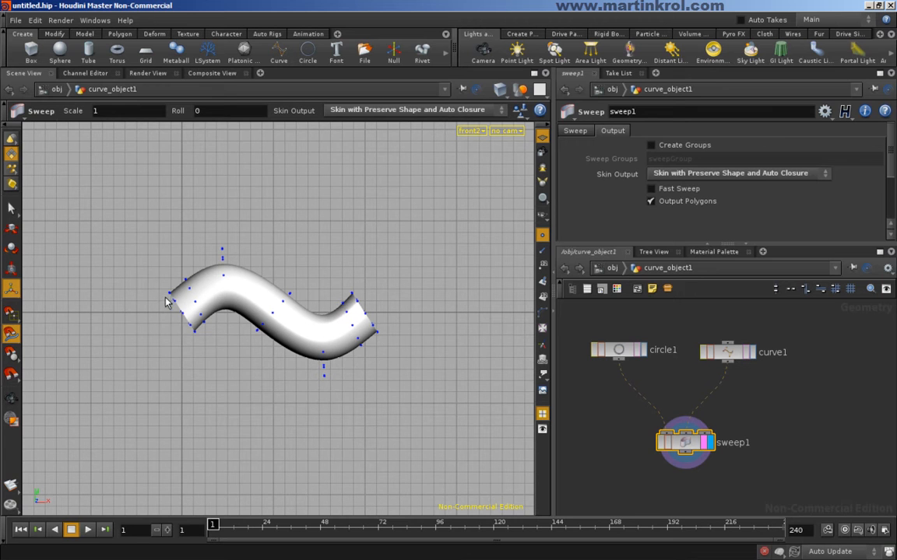
# Step: Try an order of 3 on the NURBS curve1 and restore the order to 4
pyautogui.click(727, 354)
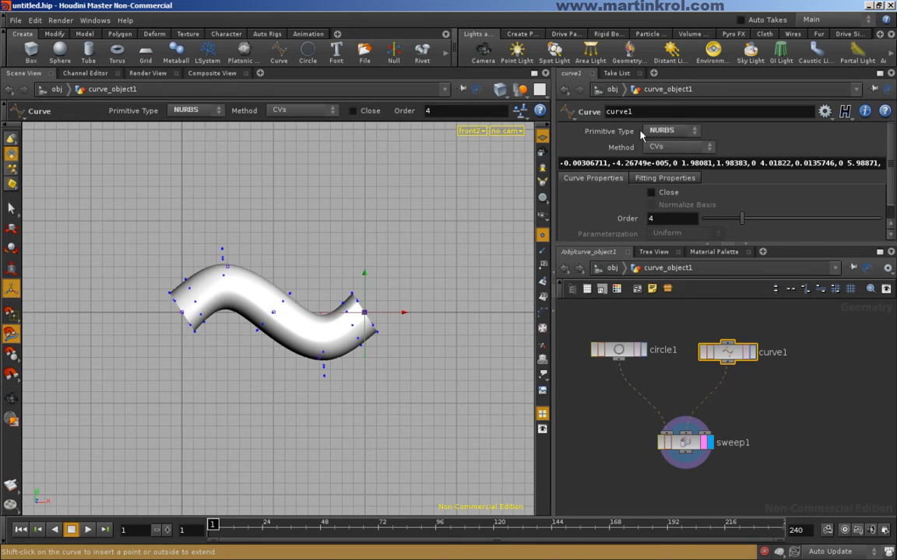
pyautogui.click(676, 148)
pyautogui.click(660, 148)
pyautogui.click(662, 130)
pyautogui.click(660, 156)
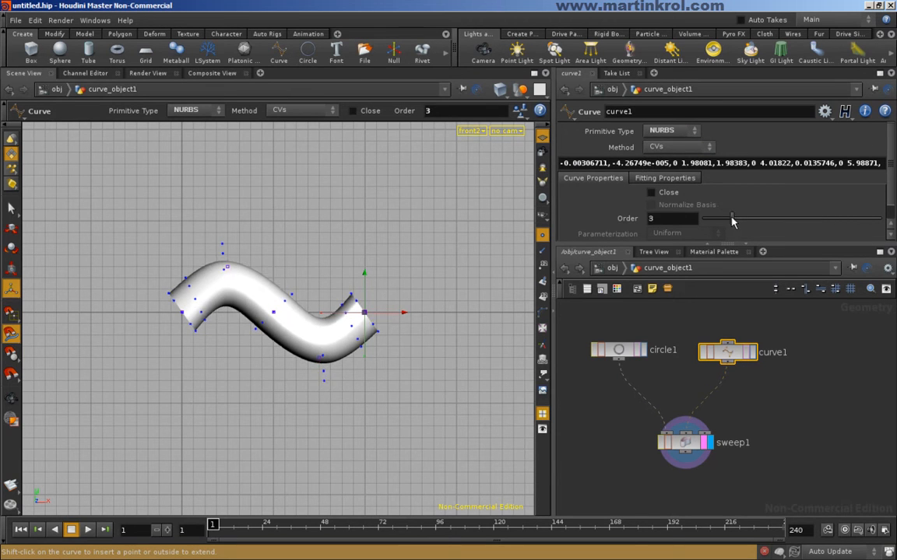
# Step: Try the Breakpoints method on curve1 and switch its method to Freehand
pyautogui.click(674, 180)
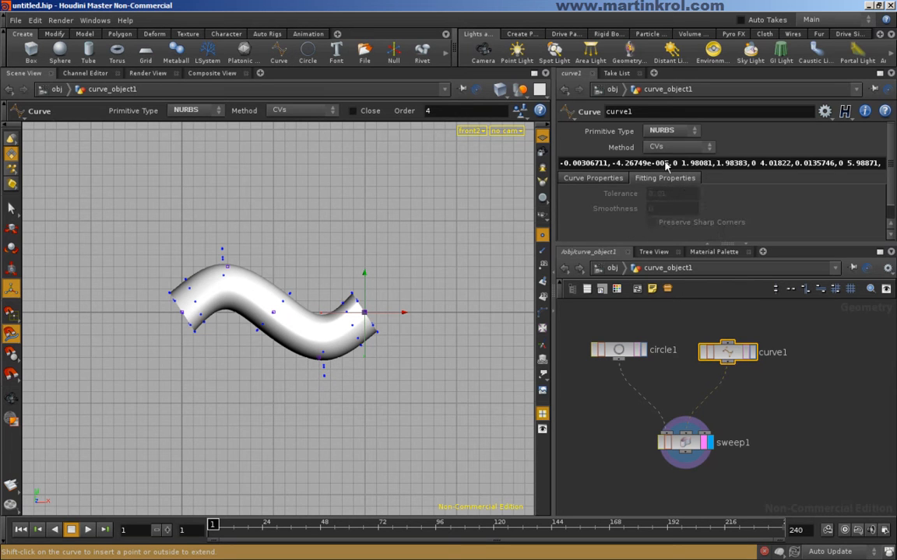
pyautogui.click(675, 147)
pyautogui.click(667, 158)
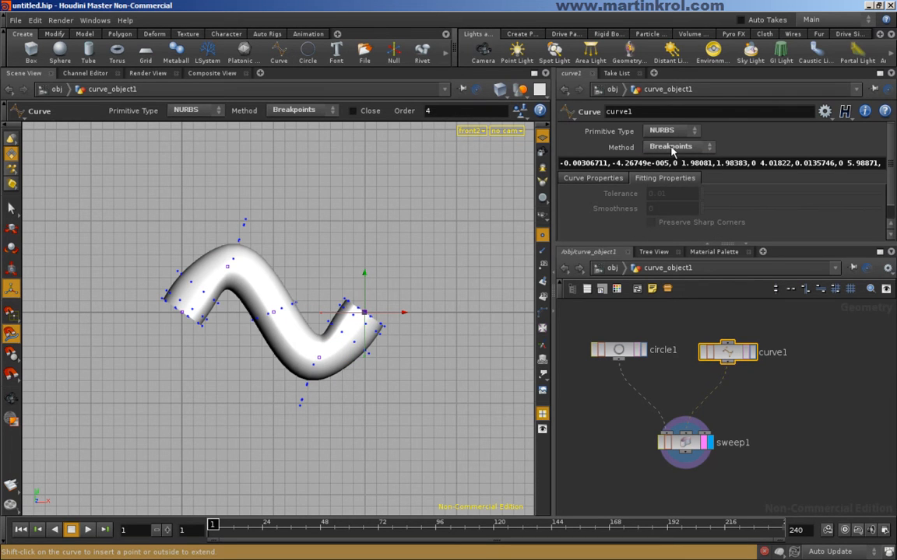
pyautogui.click(674, 148)
pyautogui.click(671, 173)
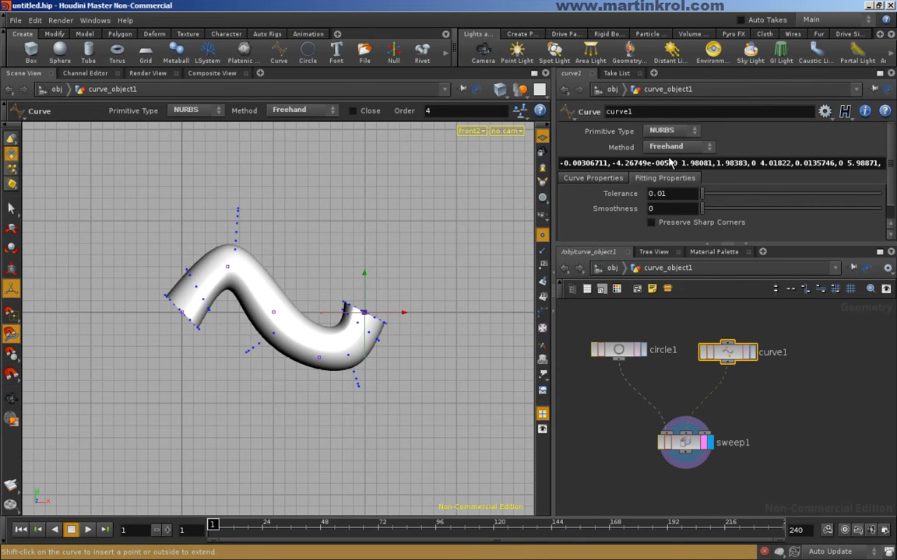
# Step: Set curve1's method to CVs and its primitive type back to Polygon, and show its curve properties
pyautogui.click(671, 147)
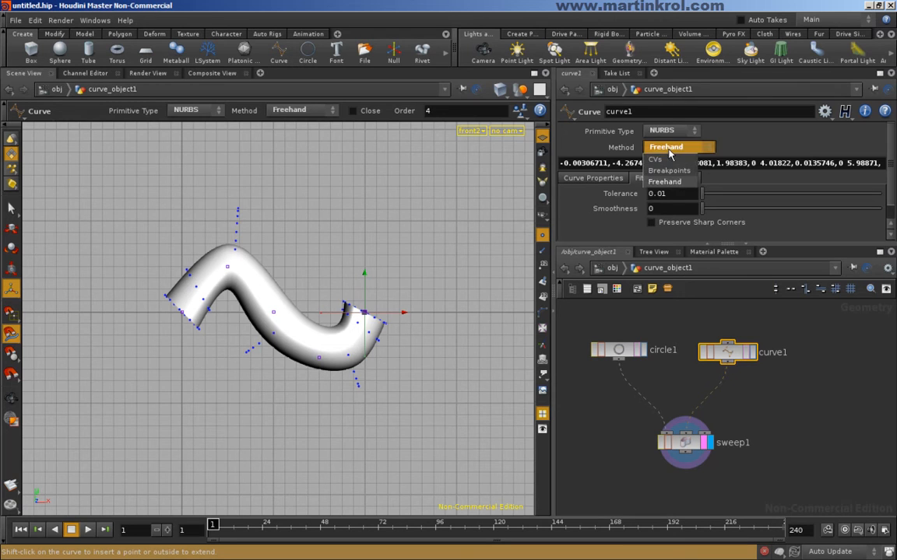
pyautogui.click(670, 156)
pyautogui.click(668, 131)
pyautogui.click(661, 144)
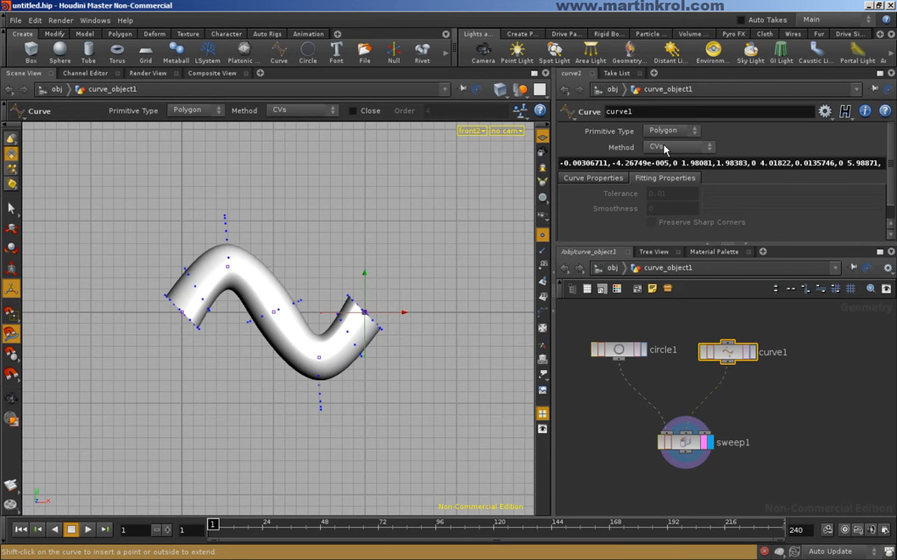
pyautogui.click(667, 148)
pyautogui.click(599, 148)
pyautogui.click(593, 178)
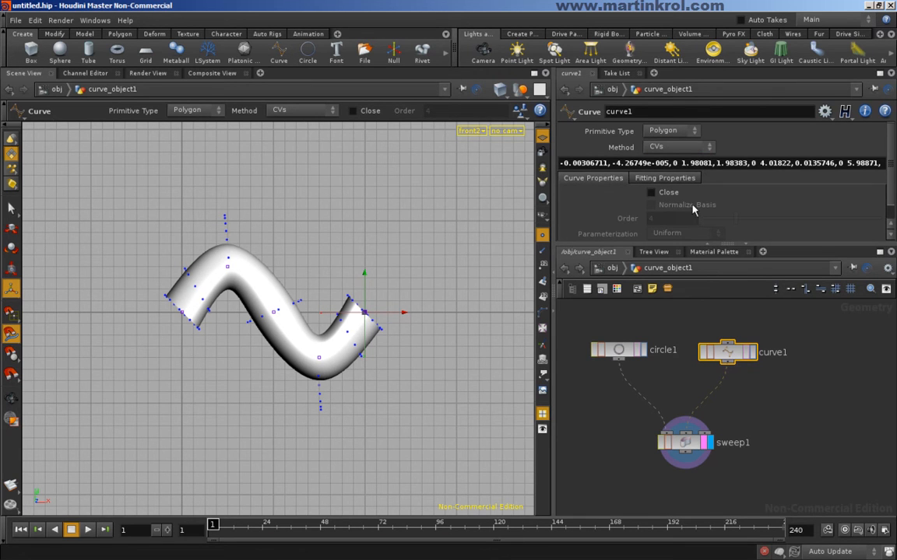
# Step: Move the circle1 and curve1 nodes farther above sweep1 to make room in the network
pyautogui.moveTo(746, 398); pyautogui.dragTo(750, 386, button='middle')
pyautogui.moveTo(669, 367); pyautogui.dragTo(655, 411, button='middle')
pyautogui.moveTo(724, 386); pyautogui.dragTo(729, 351)
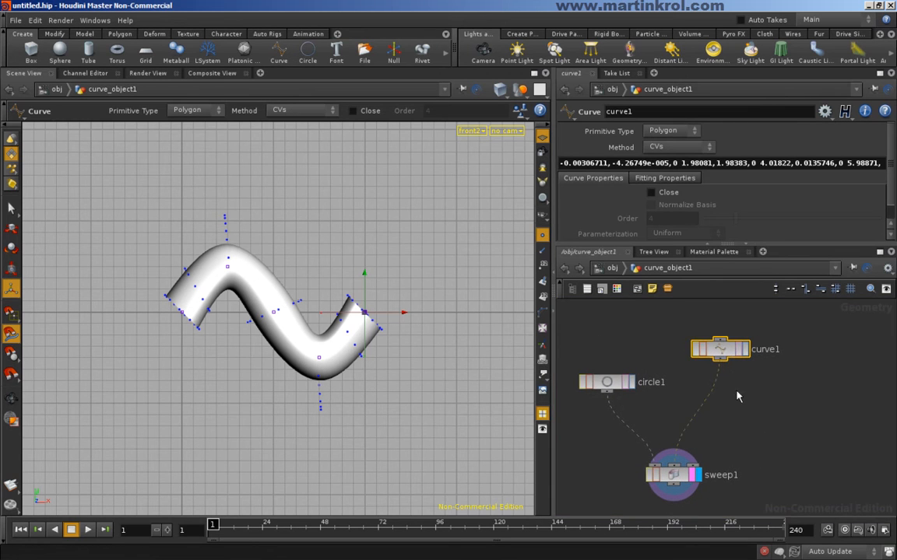
pyautogui.moveTo(732, 383); pyautogui.dragTo(734, 365, button='middle')
pyautogui.moveTo(606, 364); pyautogui.dragTo(605, 337)
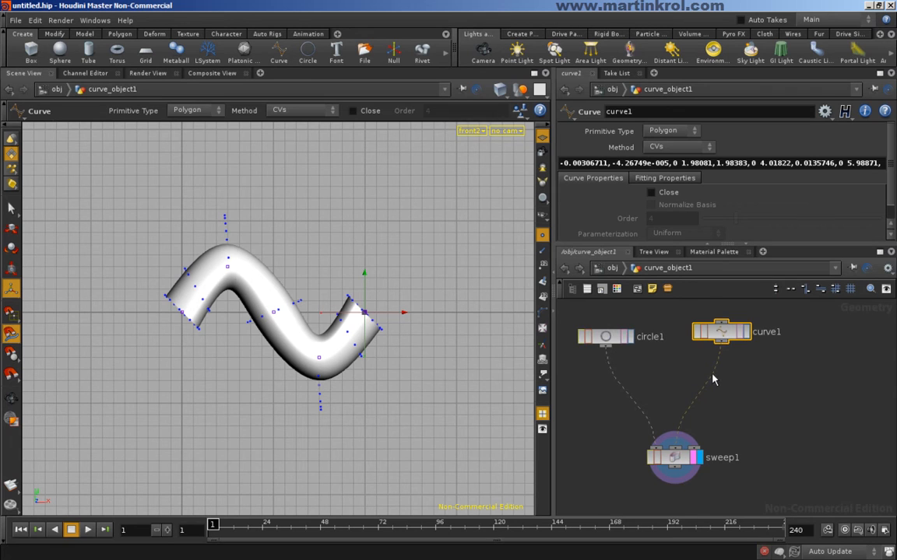
pyautogui.moveTo(722, 337); pyautogui.dragTo(726, 340)
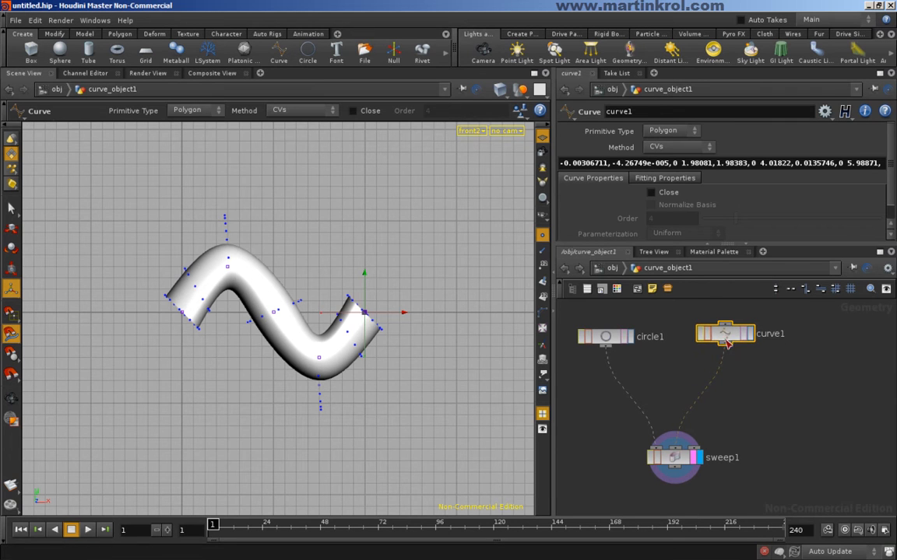
# Step: Insert a Transform node between curve1 and sweep1 and line it up vertically under curve1
pyautogui.click(759, 383)
pyautogui.press('Tab')
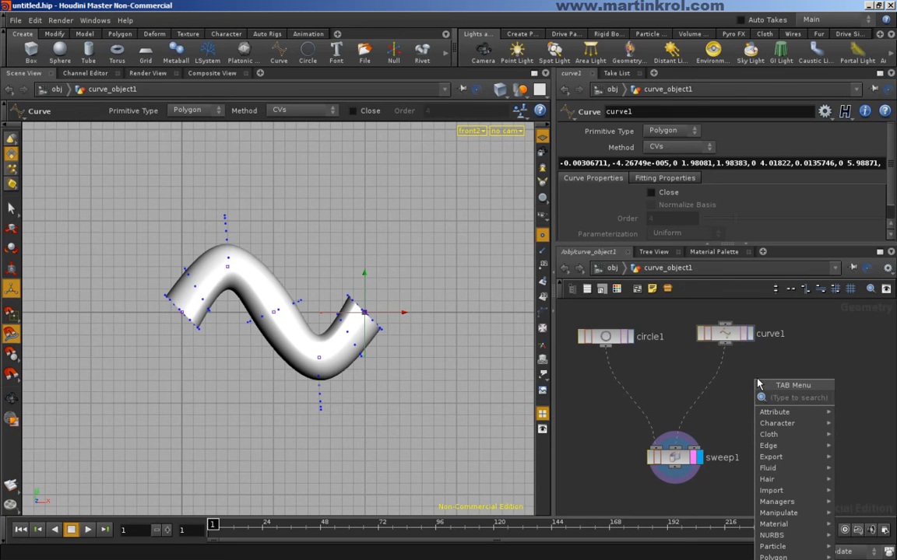
pyautogui.write('trace')
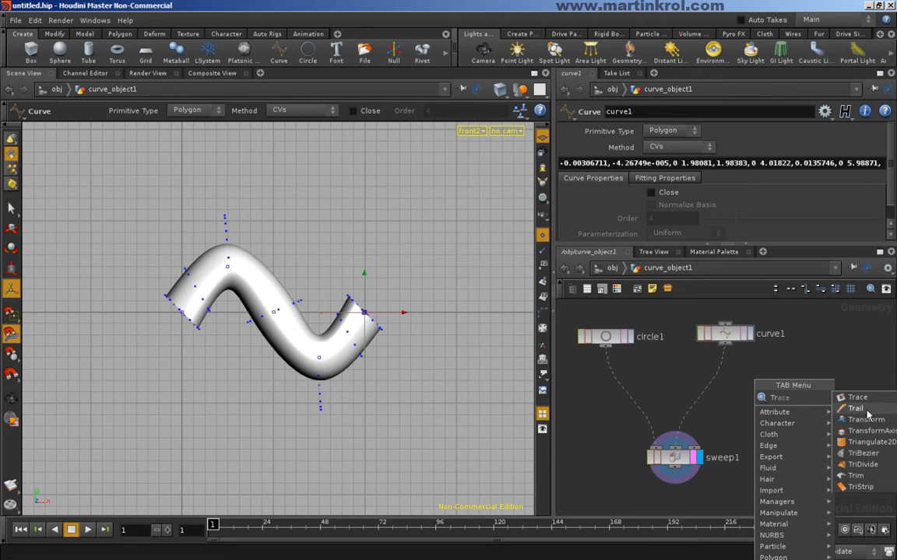
pyautogui.click(866, 421)
pyautogui.click(741, 392)
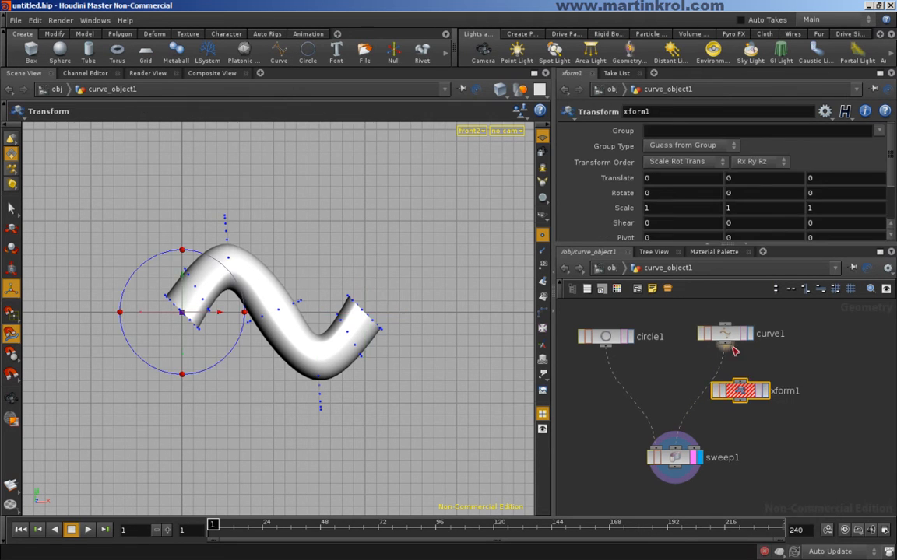
pyautogui.moveTo(738, 377); pyautogui.dragTo(675, 447)
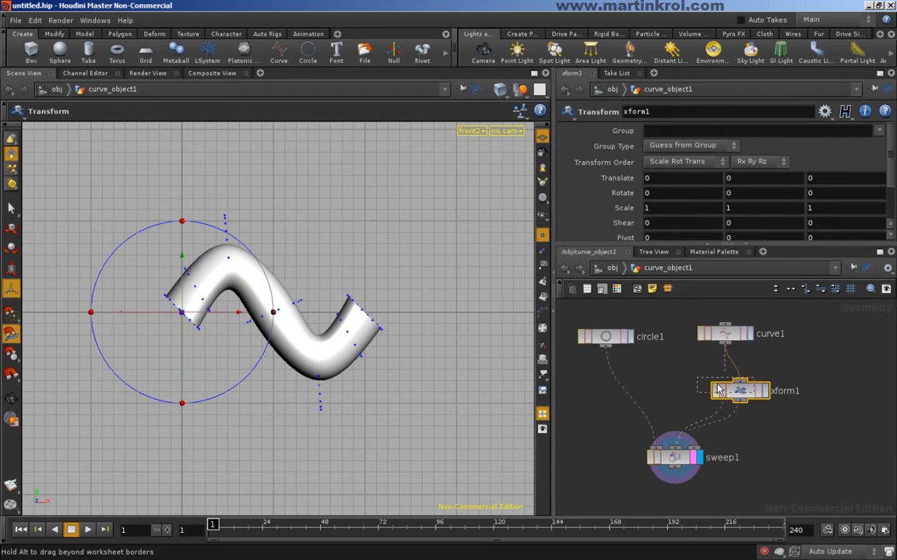
pyautogui.moveTo(739, 390); pyautogui.dragTo(724, 384)
pyautogui.moveTo(726, 333); pyautogui.dragTo(726, 325)
pyautogui.moveTo(726, 384); pyautogui.dragTo(727, 373)
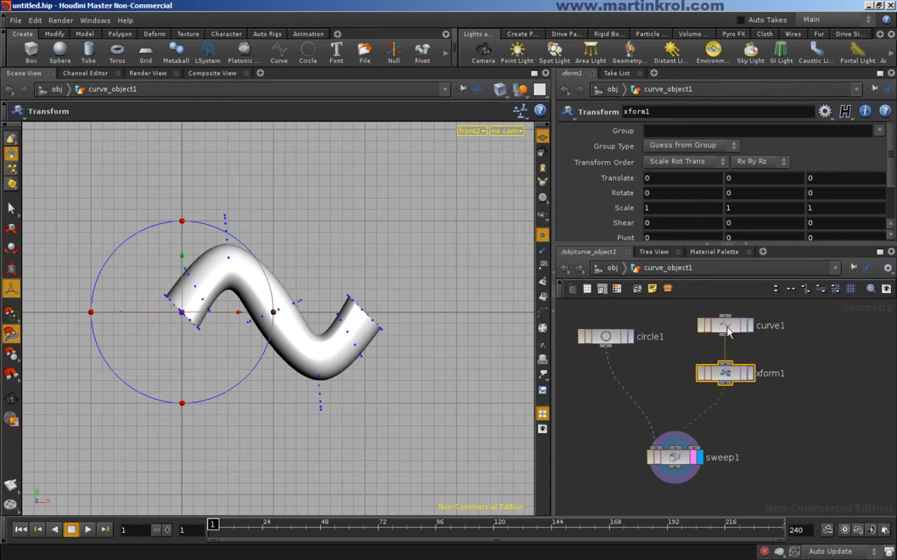
# Step: Try a different uniform scale on xform1, undo it, and set the Y scale to 0.9
pyautogui.click(746, 384)
pyautogui.click(730, 376)
pyautogui.scroll(-3, 598, 191)
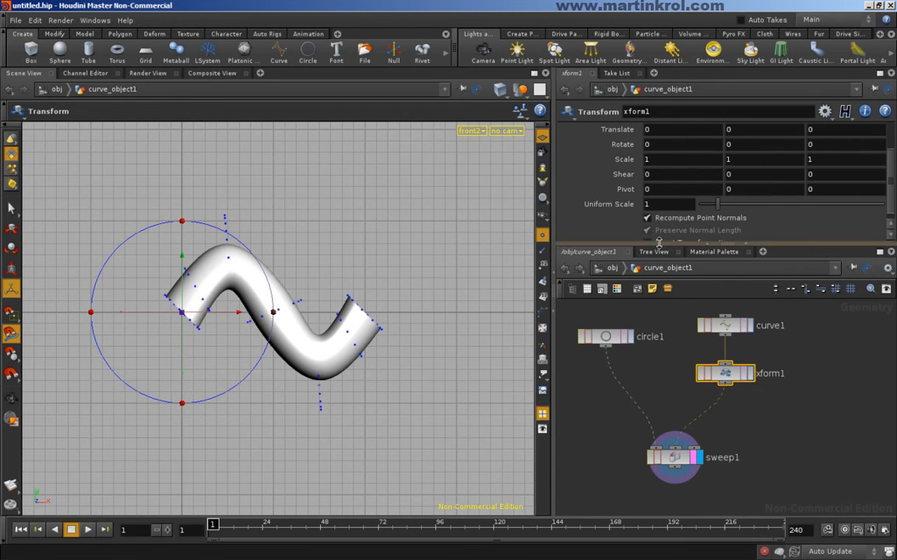
pyautogui.moveTo(725, 205)
pyautogui.mouseDown()
pyautogui.moveTo(709, 208)
pyautogui.moveTo(733, 206)
pyautogui.moveTo(711, 208)
pyautogui.mouseUp()
pyautogui.hotkey('ctrl', 'z')
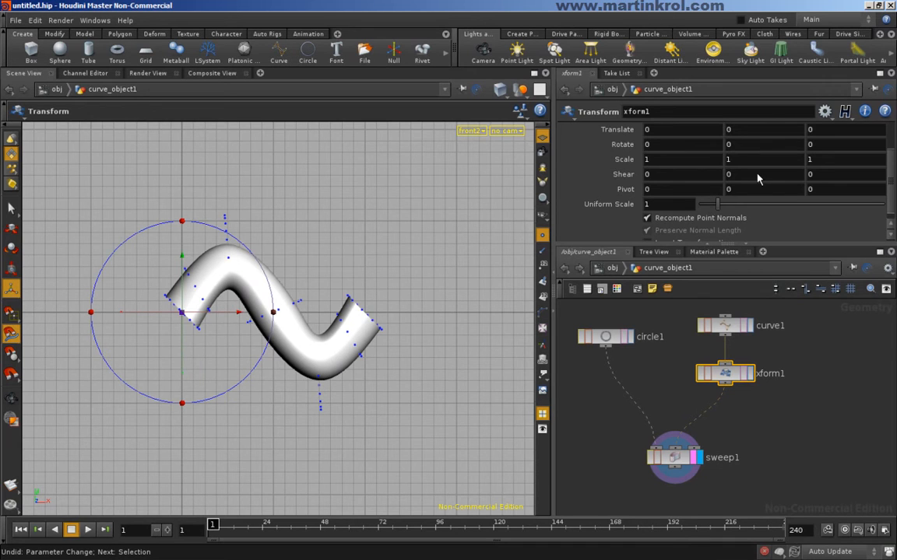
pyautogui.moveTo(762, 160)
pyautogui.mouseDown(button='middle')
pyautogui.moveTo(722, 161)
pyautogui.moveTo(762, 161)
pyautogui.mouseUp(button='middle')
pyautogui.moveTo(763, 161)
pyautogui.mouseDown(button='middle')
pyautogui.moveTo(741, 161)
pyautogui.moveTo(763, 158)
pyautogui.mouseUp(button='middle')
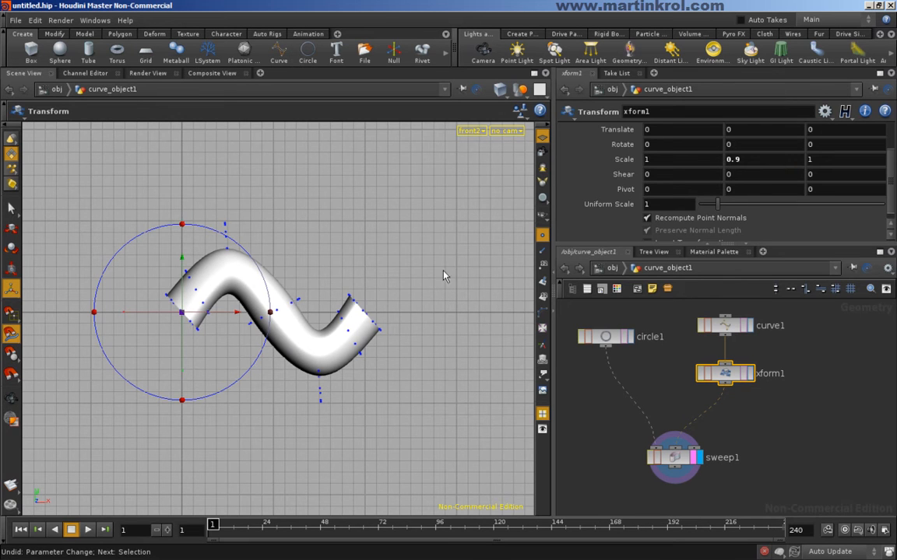
pyautogui.scroll(-5, 401, 288)
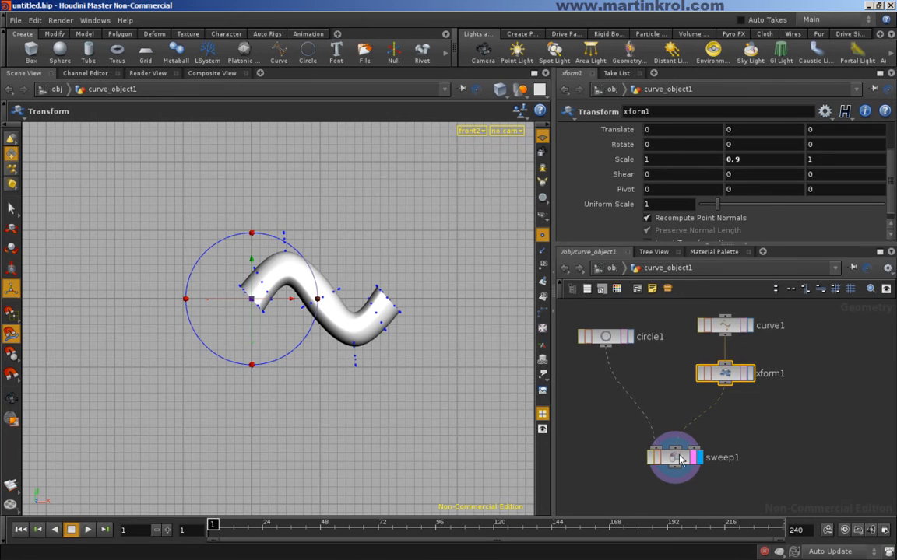
pyautogui.click(725, 325)
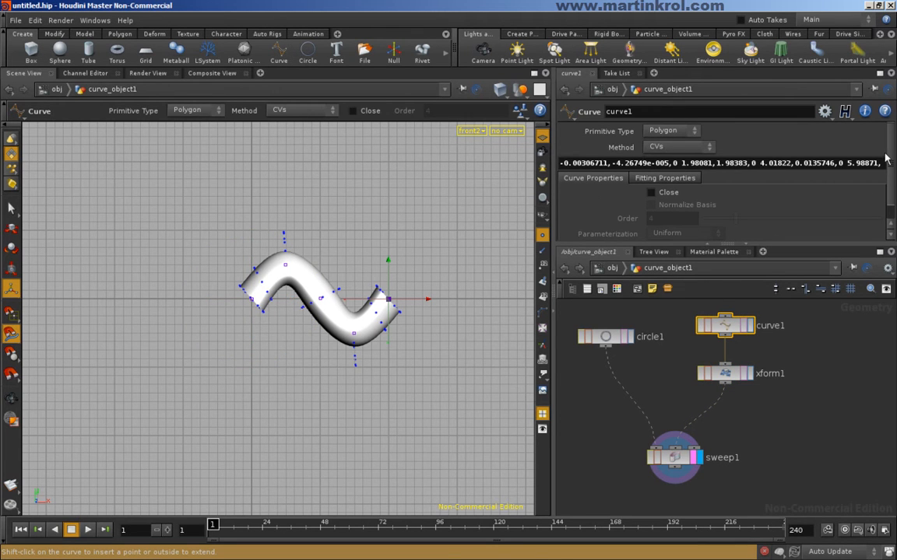
pyautogui.scroll(-2, 820, 369)
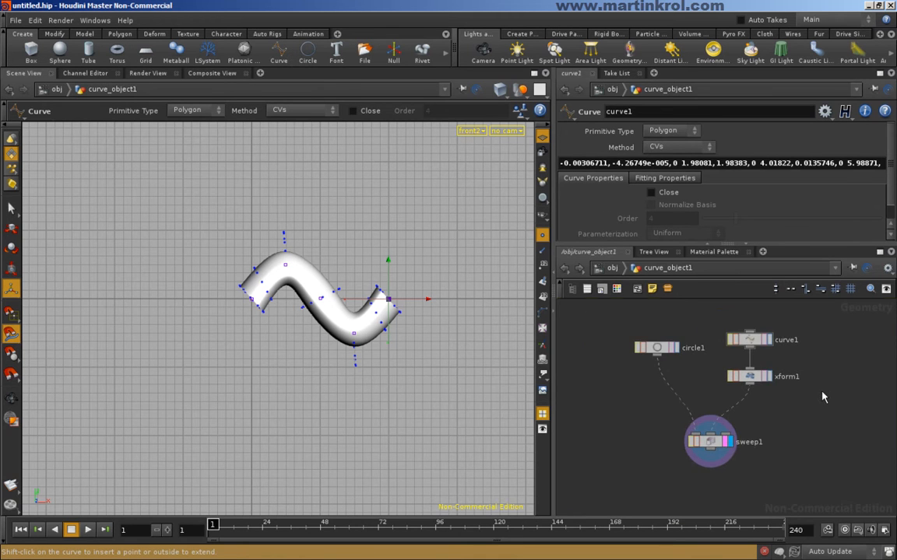
pyautogui.rightClick(422, 341)
pyautogui.click(420, 341)
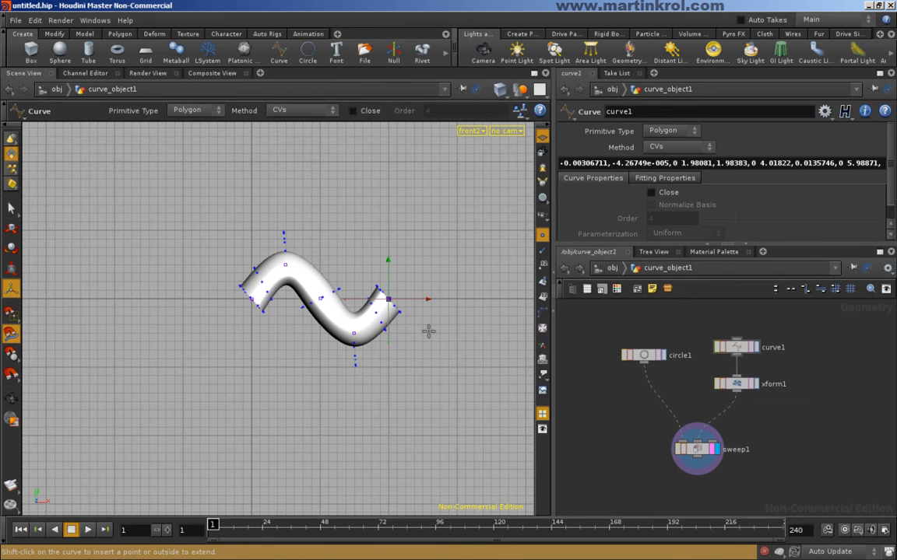
pyautogui.keyDown('alt'); pyautogui.moveTo(414, 334); pyautogui.dragTo(374, 336, button='right'); pyautogui.keyUp('alt')
pyautogui.keyDown('alt'); pyautogui.moveTo(374, 336); pyautogui.dragTo(354, 343, button='middle'); pyautogui.keyUp('alt')
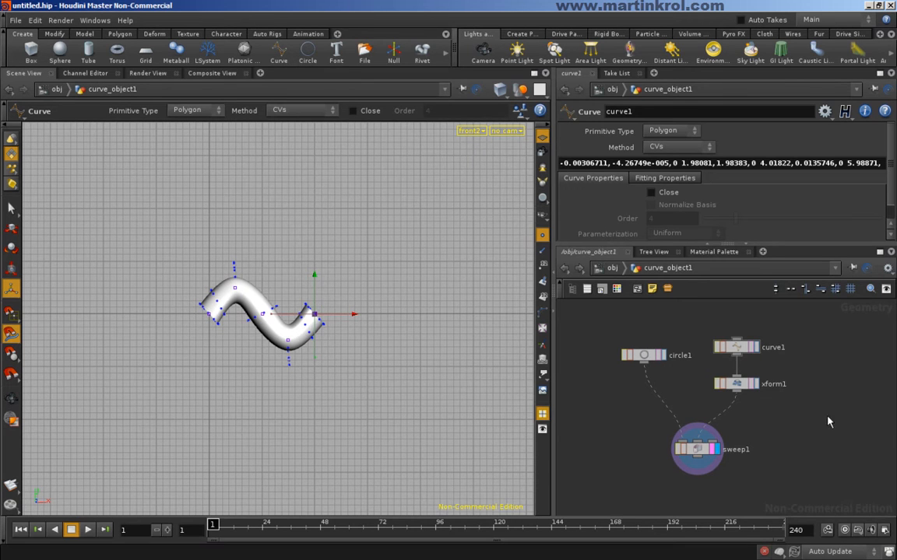
# Step: Add a Copy node below sweep1, connect sweep1 to its first input, display it, and align it under sweep1
pyautogui.scroll(-1, 794, 420)
pyautogui.moveTo(783, 457); pyautogui.dragTo(766, 391, button='middle')
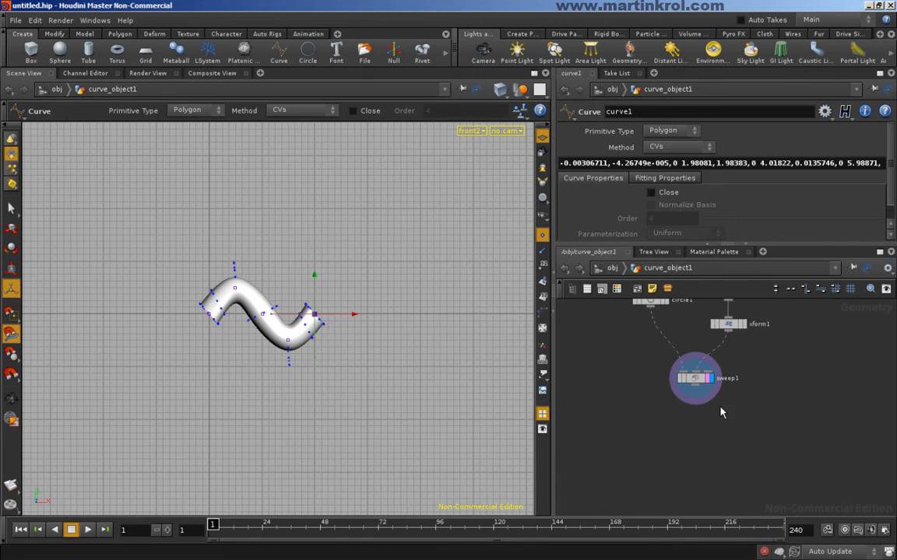
pyautogui.keyDown('alt'); pyautogui.moveTo(362, 316); pyautogui.dragTo(418, 336, button='middle'); pyautogui.keyUp('alt')
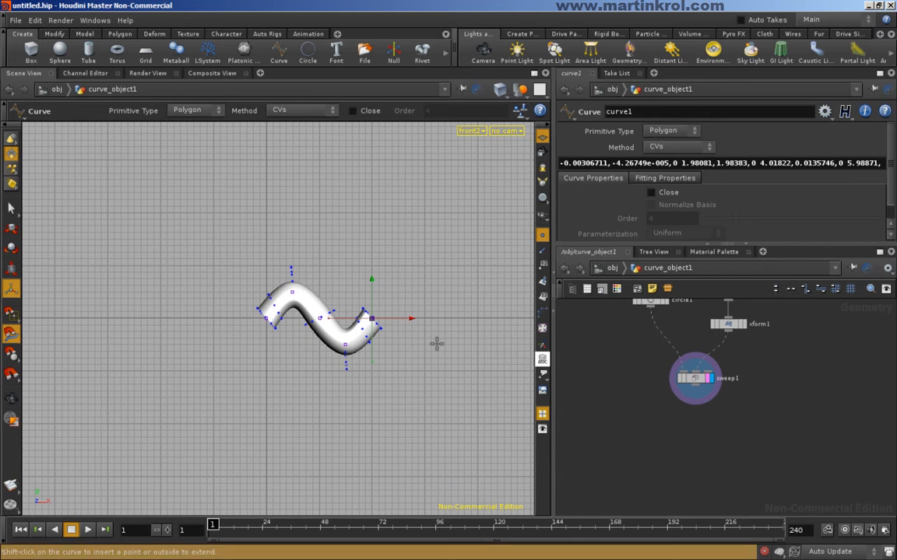
pyautogui.press('Tab')
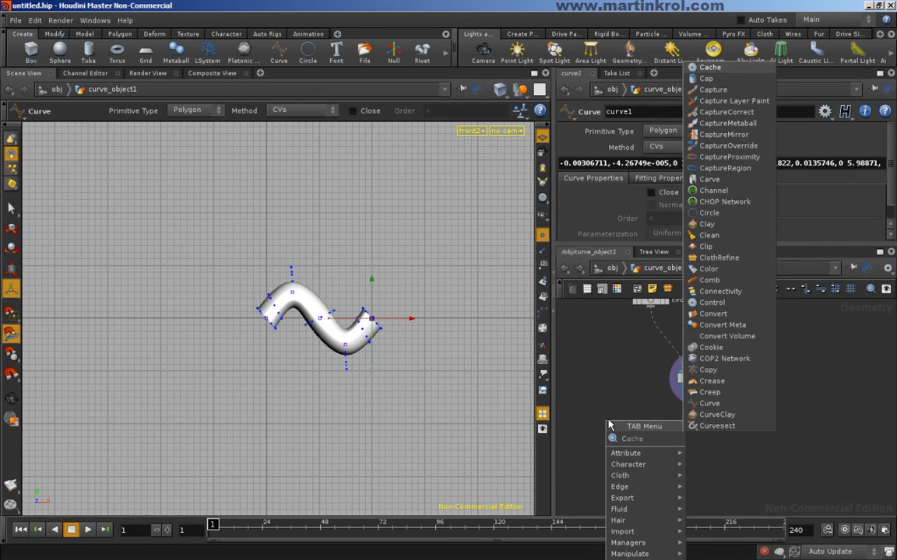
pyautogui.press('Escape')
pyautogui.click(688, 441)
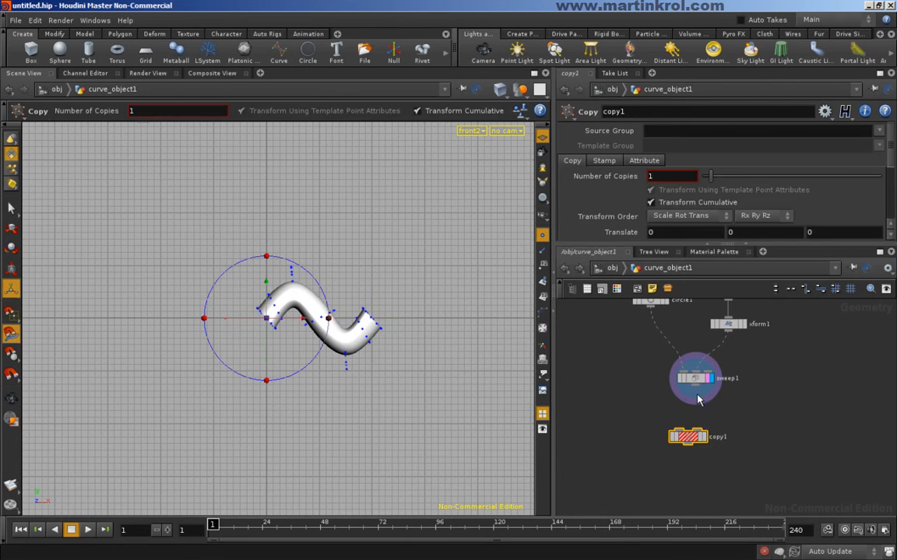
pyautogui.click(704, 440)
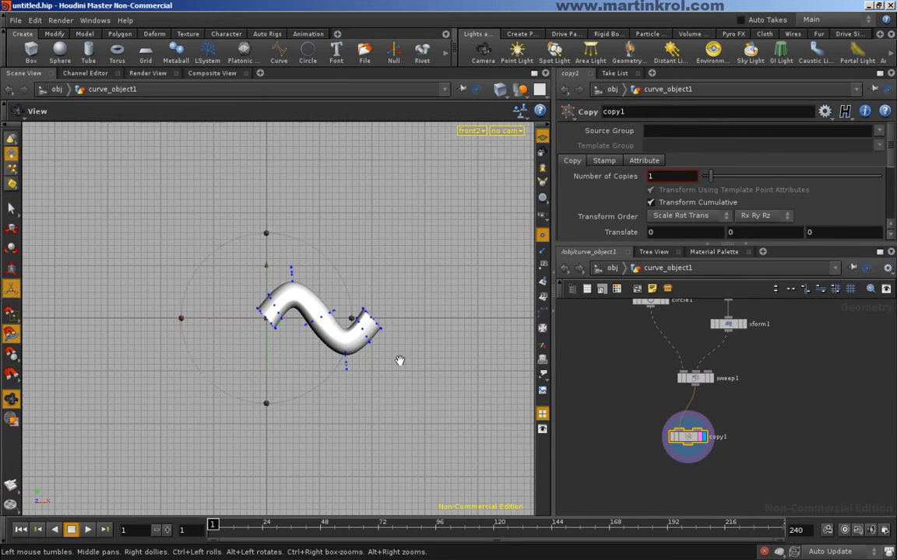
pyautogui.keyDown('alt'); pyautogui.moveTo(393, 361); pyautogui.dragTo(389, 360, button='right'); pyautogui.keyUp('alt')
pyautogui.keyDown('alt'); pyautogui.moveTo(389, 359); pyautogui.dragTo(404, 366, button='middle'); pyautogui.keyUp('alt')
pyautogui.moveTo(689, 437); pyautogui.dragTo(696, 436)
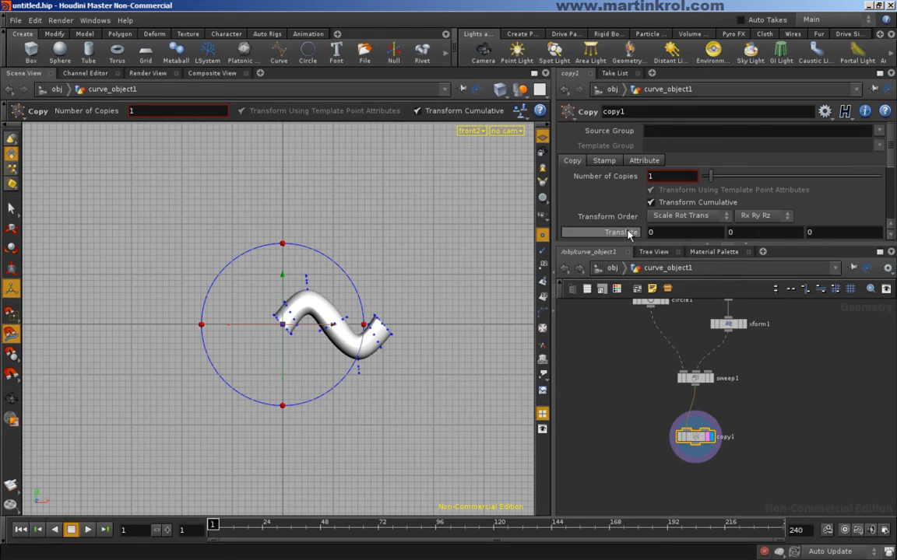
# Step: Set copy1's number of copies to 2 and its X translation to -8
pyautogui.moveTo(711, 178)
pyautogui.mouseDown()
pyautogui.moveTo(703, 179)
pyautogui.moveTo(723, 178)
pyautogui.mouseUp()
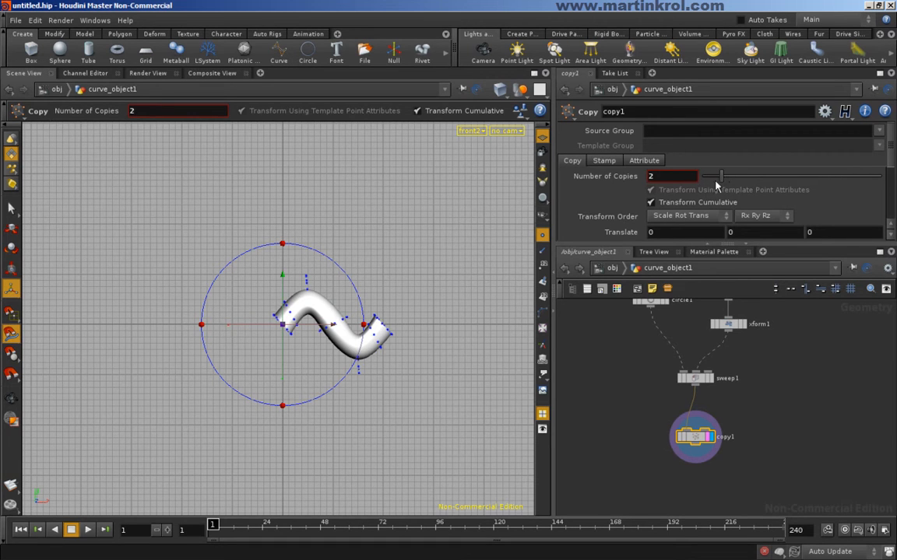
pyautogui.moveTo(892, 153); pyautogui.dragTo(892, 176)
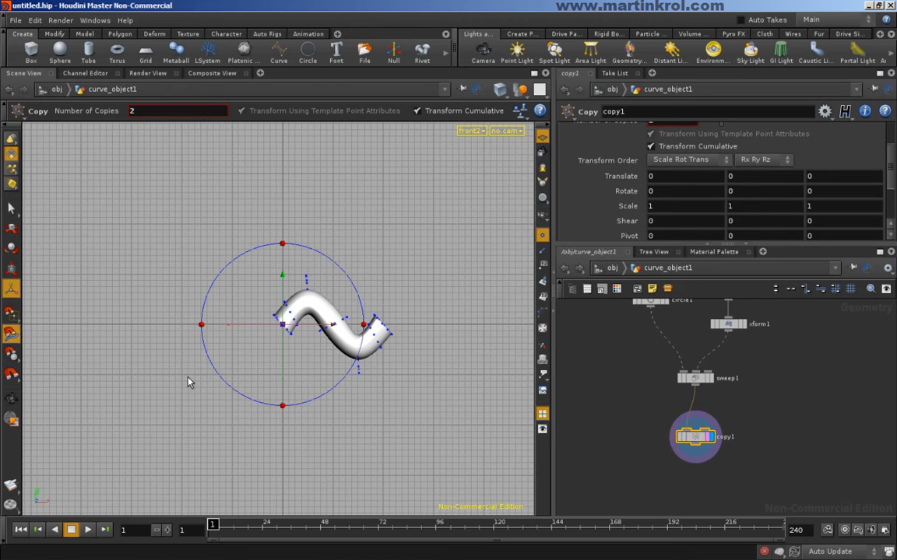
pyautogui.keyDown('alt'); pyautogui.moveTo(217, 374); pyautogui.dragTo(225, 367, button='right'); pyautogui.keyUp('alt')
pyautogui.keyDown('alt'); pyautogui.moveTo(224, 367); pyautogui.dragTo(172, 379, button='middle'); pyautogui.keyUp('alt')
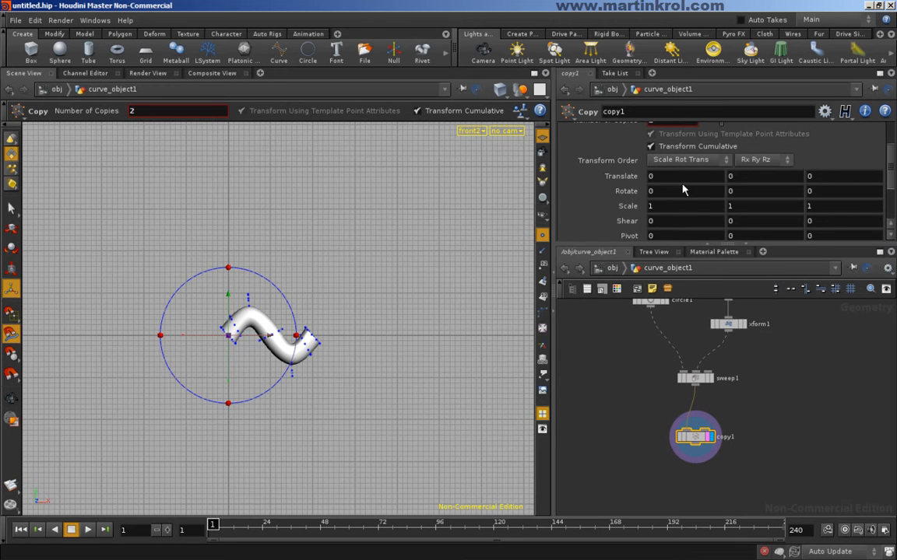
pyautogui.moveTo(685, 177); pyautogui.dragTo(250, 186, button='middle')
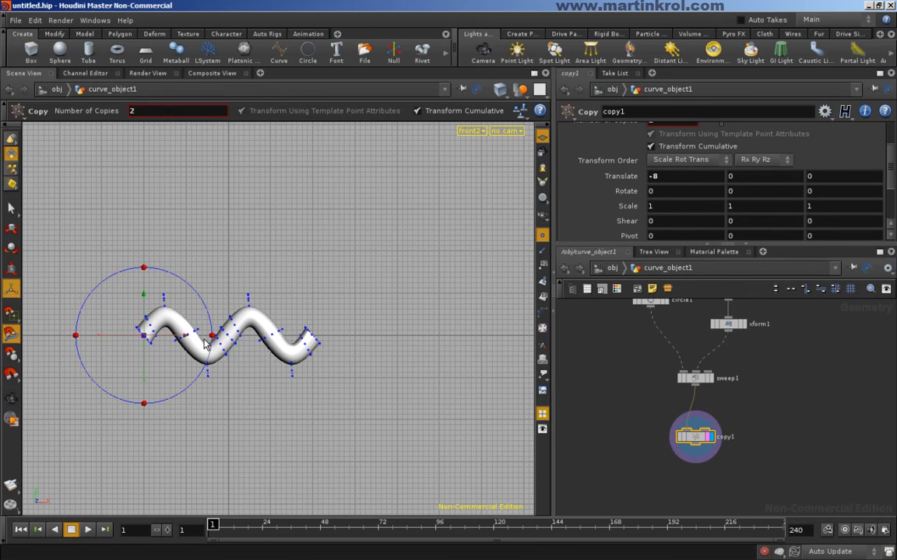
# Step: Increase copy1's number of copies to 7 to extend the wavy strand into a long row
pyautogui.keyDown('alt'); pyautogui.moveTo(222, 341); pyautogui.dragTo(287, 330, button='right'); pyautogui.keyUp('alt')
pyautogui.keyDown('alt'); pyautogui.moveTo(287, 329); pyautogui.dragTo(376, 316, button='middle'); pyautogui.keyUp('alt')
pyautogui.keyDown('alt'); pyautogui.moveTo(376, 316); pyautogui.dragTo(206, 340, button='right'); pyautogui.keyUp('alt')
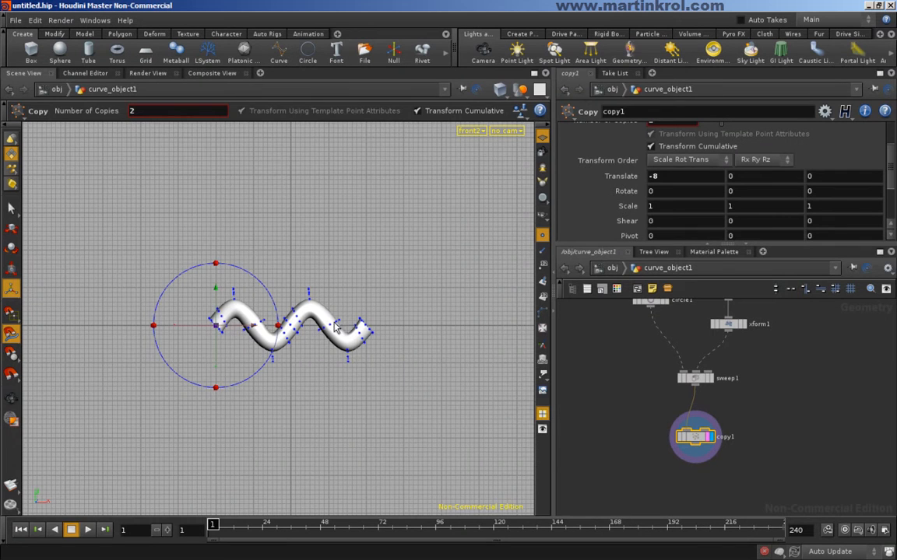
pyautogui.keyDown('alt'); pyautogui.moveTo(412, 327); pyautogui.dragTo(382, 325, button='right'); pyautogui.keyUp('alt')
pyautogui.keyDown('alt'); pyautogui.moveTo(382, 325); pyautogui.dragTo(360, 333, button='middle'); pyautogui.keyUp('alt')
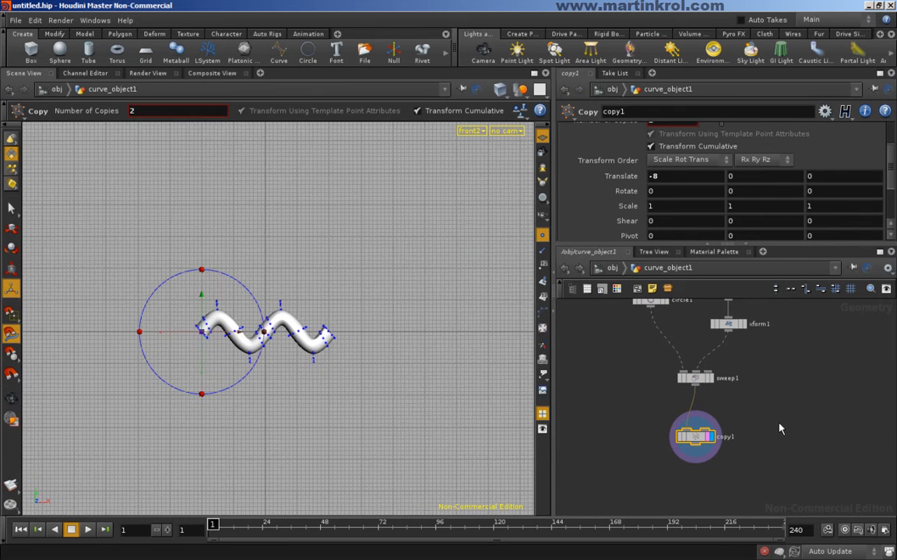
pyautogui.moveTo(754, 404); pyautogui.dragTo(730, 385, button='middle')
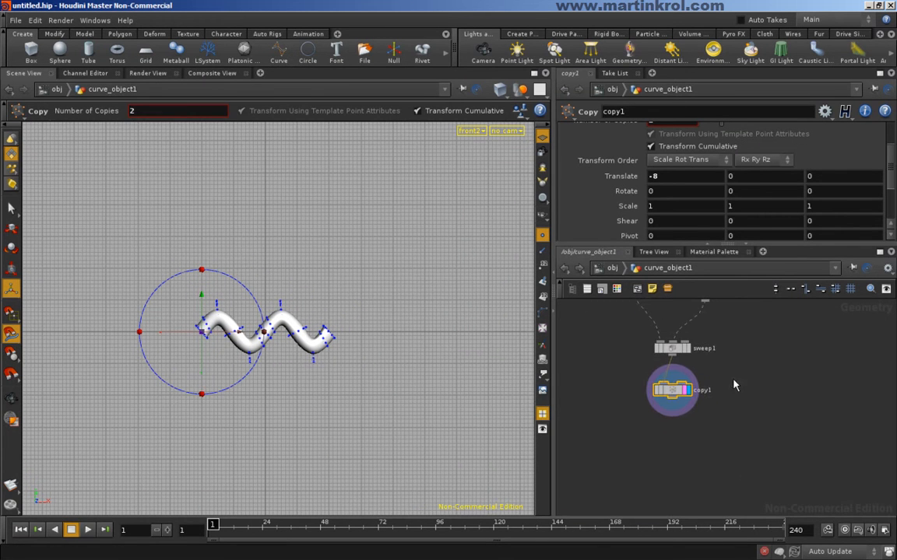
pyautogui.moveTo(755, 377)
pyautogui.mouseDown(button='right')
pyautogui.moveTo(733, 405)
pyautogui.moveTo(746, 382)
pyautogui.mouseUp(button='right')
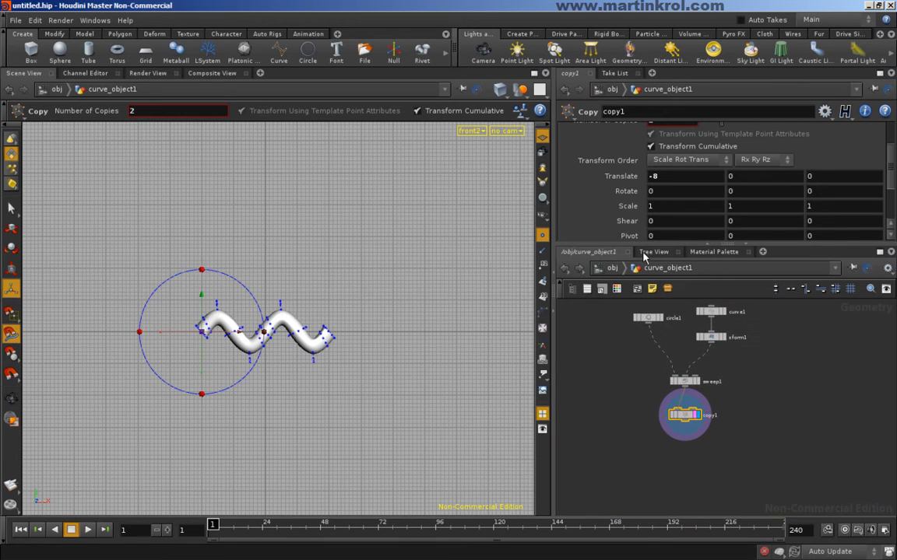
pyautogui.scroll(1, 894, 167)
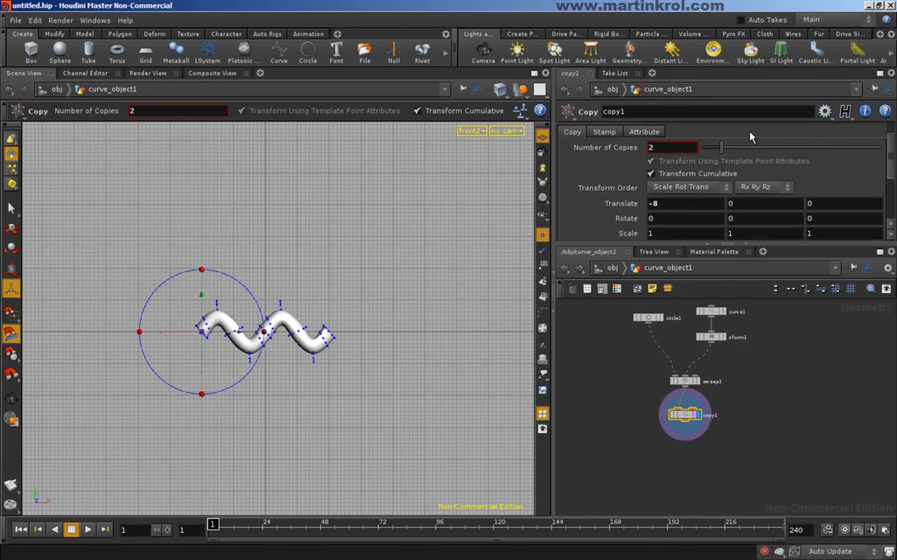
pyautogui.moveTo(723, 148); pyautogui.dragTo(754, 150)
pyautogui.press('space')
pyautogui.moveTo(372, 285); pyautogui.dragTo(284, 293, button='right')
pyautogui.moveTo(283, 292); pyautogui.dragTo(400, 299, button='middle')
pyautogui.moveTo(400, 298)
pyautogui.mouseDown(button='right')
pyautogui.moveTo(377, 302)
pyautogui.moveTo(400, 301)
pyautogui.mouseUp(button='right')
pyautogui.press('space')
pyautogui.moveTo(441, 304); pyautogui.dragTo(415, 307, button='middle')
pyautogui.moveTo(414, 306); pyautogui.dragTo(436, 309, button='right')
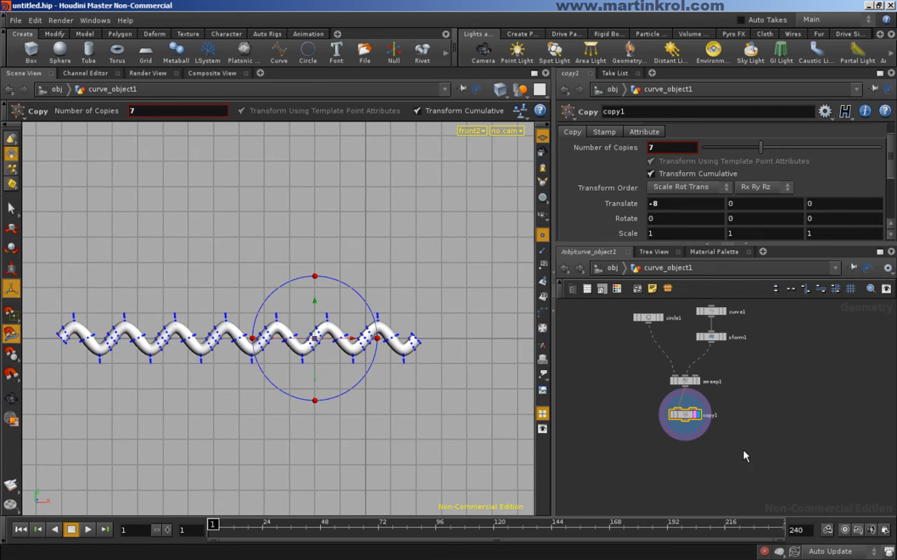
# Step: Reposition the copy1 node slightly beneath sweep1 in the network
pyautogui.click(706, 428)
pyautogui.moveTo(684, 416); pyautogui.dragTo(695, 414)
pyautogui.moveTo(748, 400); pyautogui.dragTo(746, 386, button='middle')
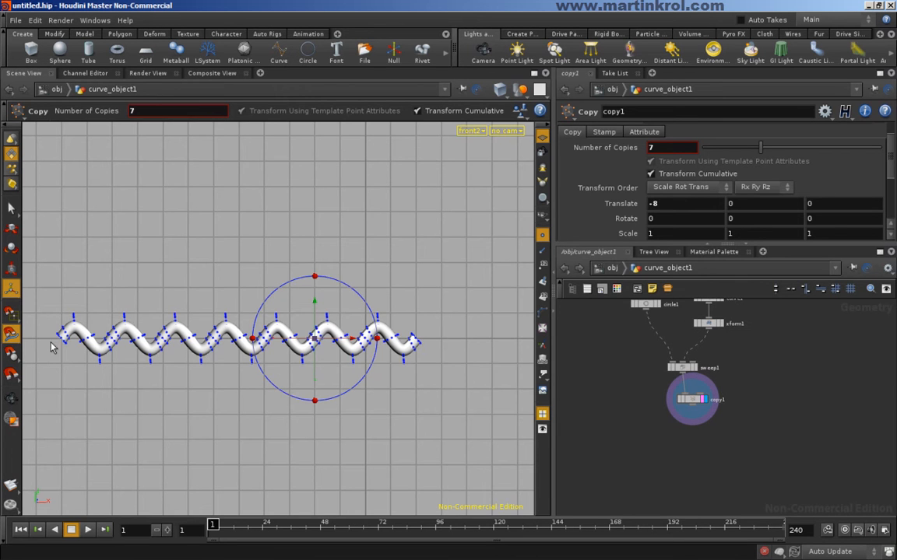
# Step: Hide the point markers and display point numbers on the copied wavy strand
pyautogui.press('space')
pyautogui.moveTo(417, 345); pyautogui.dragTo(440, 357, button='right')
pyautogui.moveTo(441, 357); pyautogui.dragTo(314, 346, button='middle')
pyautogui.moveTo(315, 346); pyautogui.dragTo(206, 362, button='right')
pyautogui.moveTo(207, 362); pyautogui.dragTo(222, 346, button='middle')
pyautogui.moveTo(268, 343)
pyautogui.mouseDown(button='right')
pyautogui.moveTo(277, 341)
pyautogui.moveTo(269, 340)
pyautogui.mouseUp(button='right')
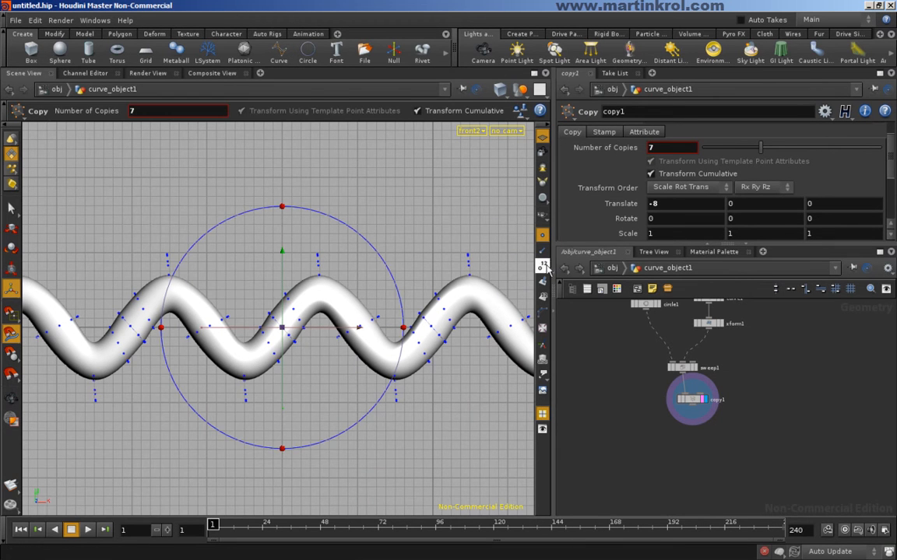
pyautogui.click(543, 236)
pyautogui.click(542, 266)
pyautogui.press('space')
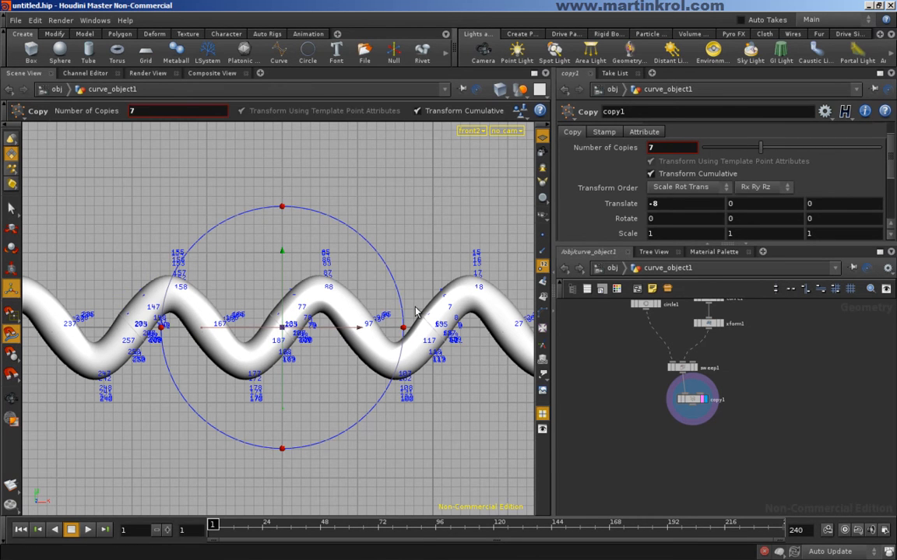
# Step: Examine the overlapping point numbers at the joint between two neighbouring copies of the strand
pyautogui.press('space')
pyautogui.scroll(3, 299, 341)
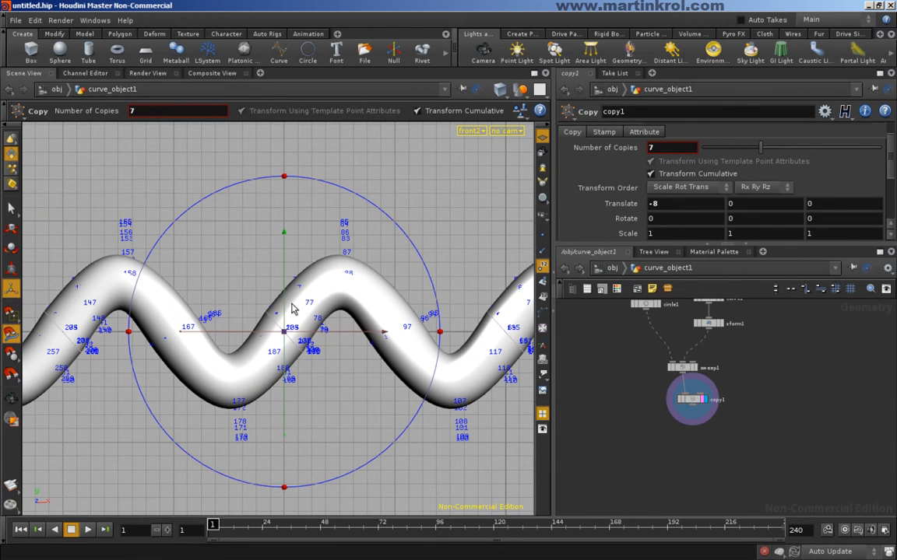
pyautogui.press('space')
pyautogui.moveTo(313, 303); pyautogui.dragTo(428, 332, button='right')
pyautogui.press('space')
pyautogui.moveTo(133, 341); pyautogui.dragTo(164, 323, button='middle')
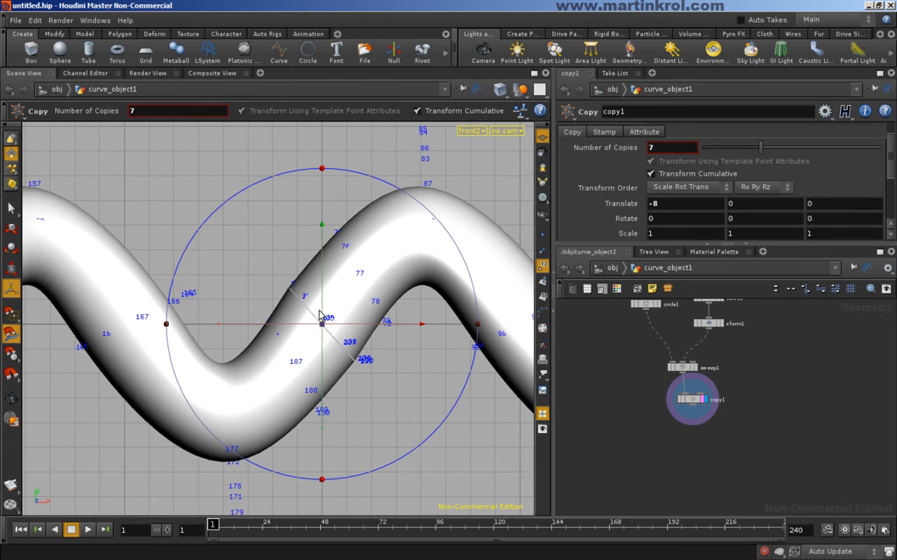
pyautogui.press('space')
pyautogui.moveTo(390, 396); pyautogui.dragTo(379, 371, button='middle')
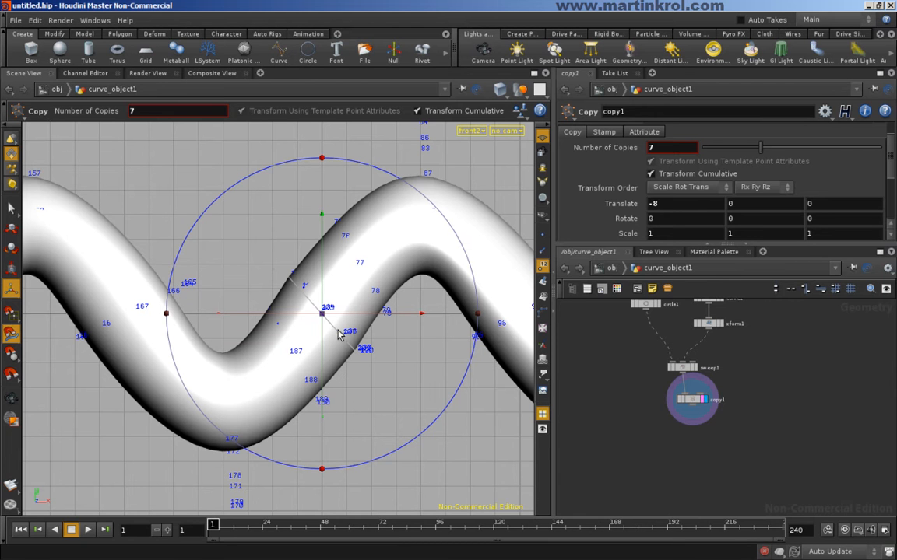
pyautogui.keyDown('alt'); pyautogui.moveTo(404, 350); pyautogui.dragTo(379, 343, button='right'); pyautogui.keyUp('alt')
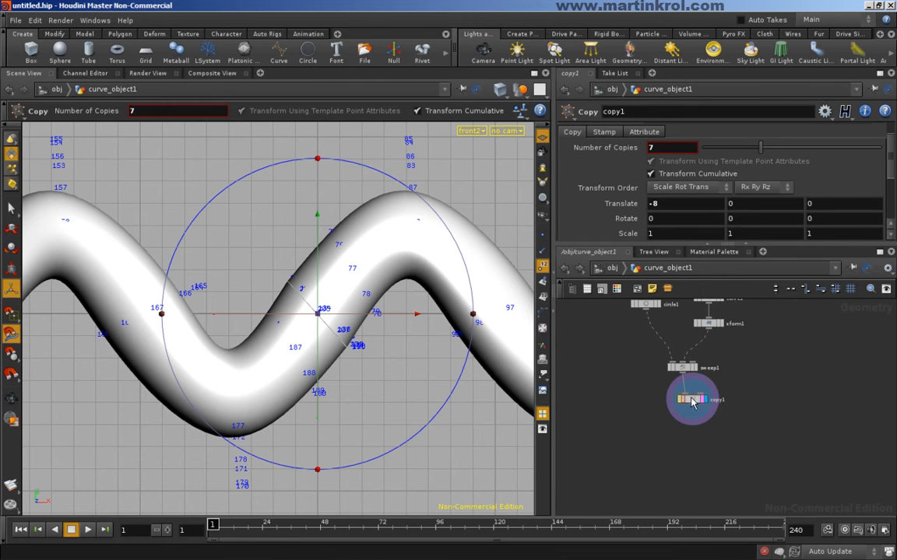
# Step: Add a Fuse node below copy1, connect it to copy1's output, display it, and align it under copy1
pyautogui.scroll(3, 731, 404)
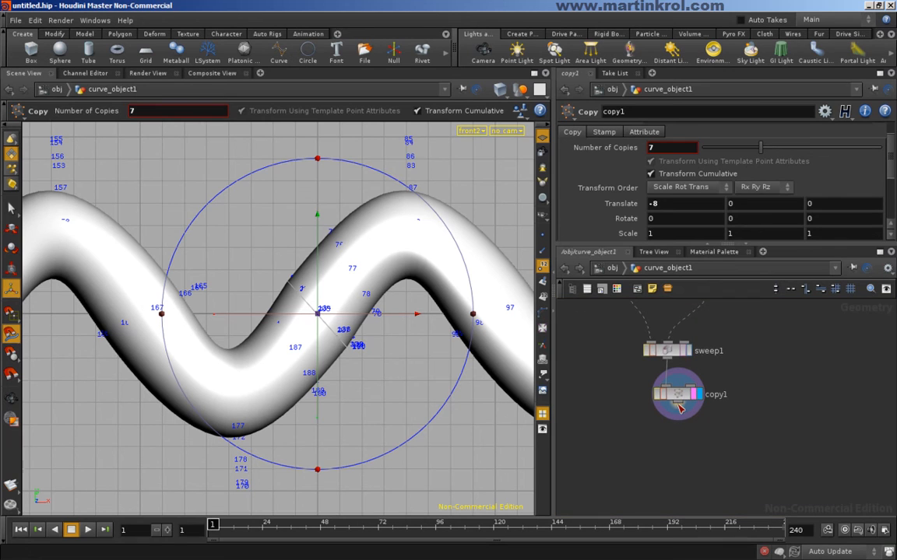
pyautogui.press('Tab')
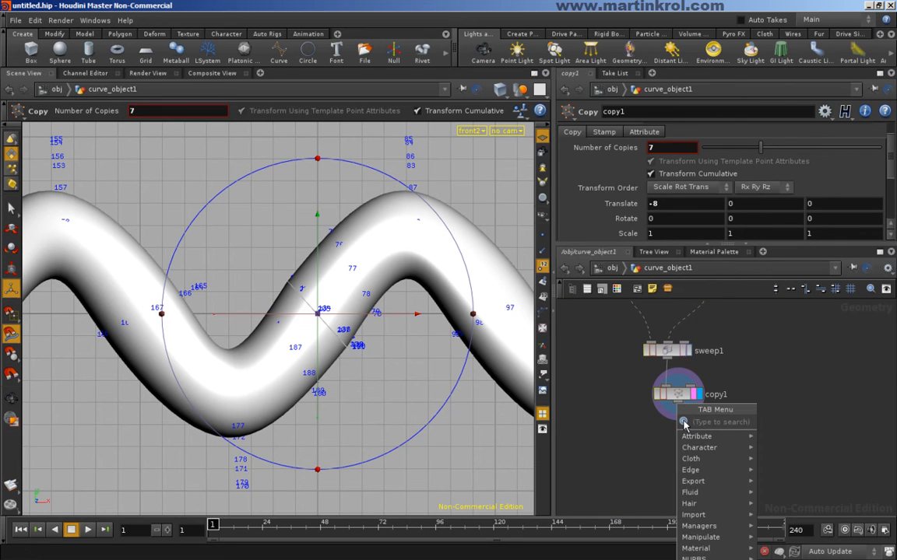
pyautogui.write('f')
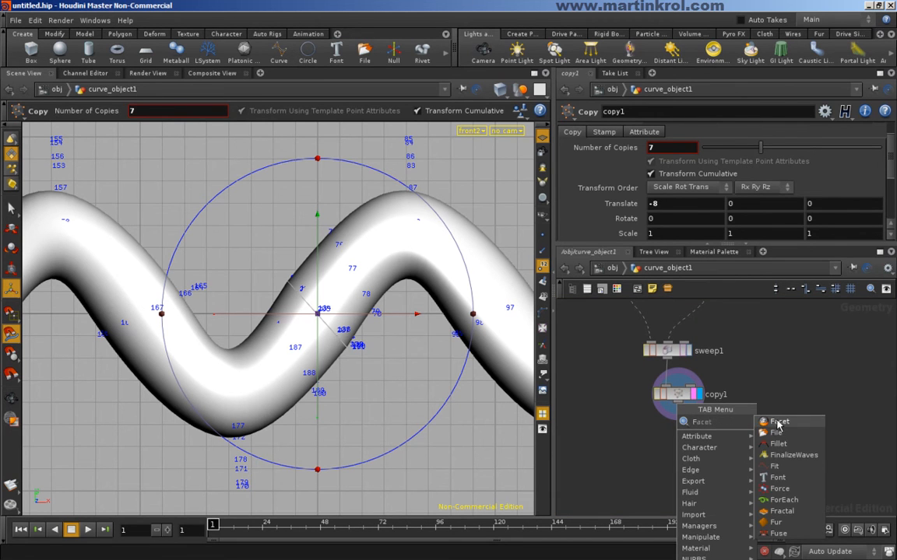
pyautogui.click(779, 534)
pyautogui.click(683, 437)
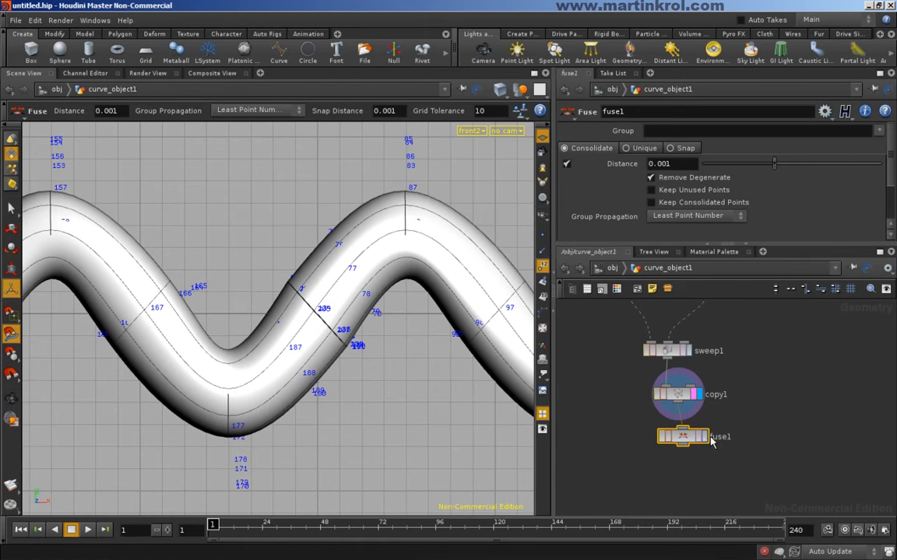
pyautogui.click(705, 436)
pyautogui.click(699, 437)
pyautogui.moveTo(693, 437); pyautogui.dragTo(687, 437)
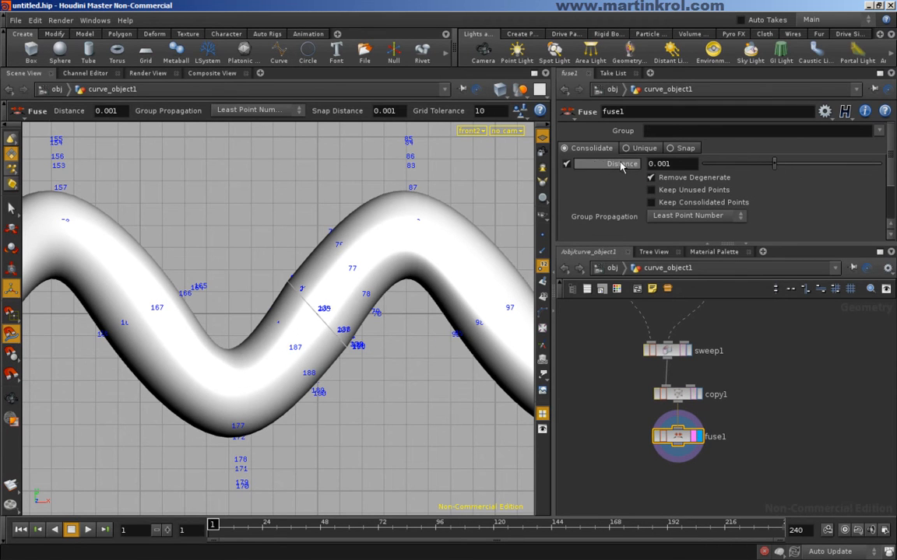
# Step: Set fuse1's consolidate distance to about 0.154 to merge the duplicate points at the strand joints
pyautogui.moveTo(776, 165); pyautogui.dragTo(828, 166)
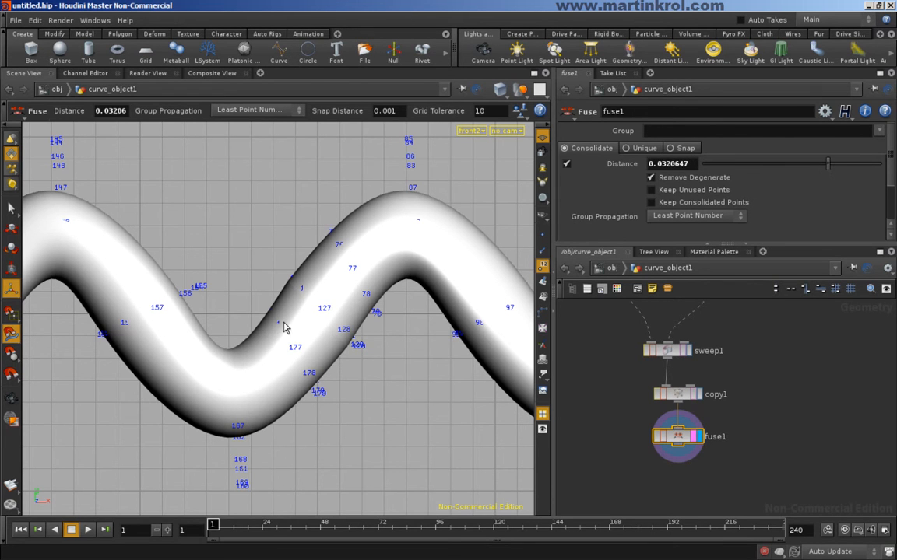
pyautogui.moveTo(829, 169); pyautogui.dragTo(767, 149)
pyautogui.keyDown('alt'); pyautogui.moveTo(382, 315); pyautogui.dragTo(330, 287, button='right'); pyautogui.keyUp('alt')
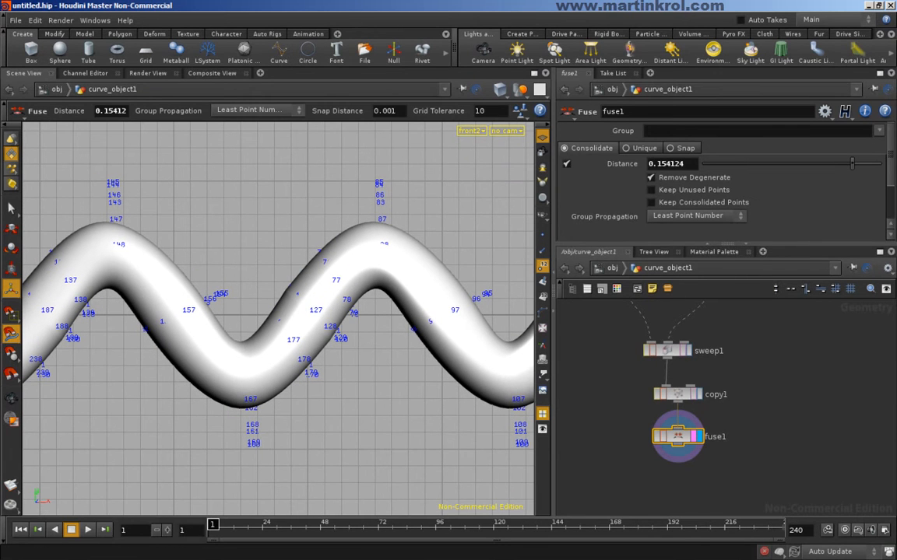
# Step: Turn fuse1's Update Point Normals off and back on to compare the shading
pyautogui.scroll(-3, 802, 167)
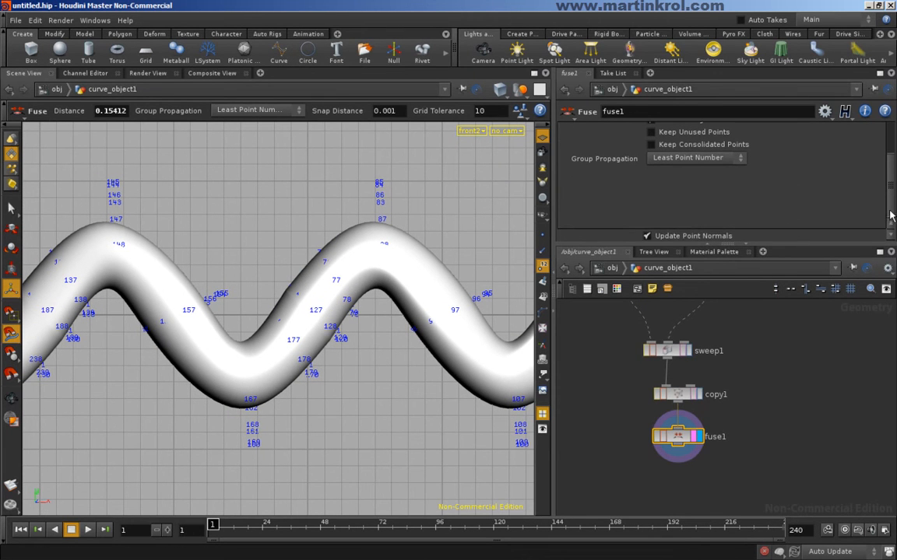
pyautogui.click(646, 236)
pyautogui.click(646, 237)
# Step: Examine the fused strand along its full length in the front view
pyautogui.moveTo(290, 294)
pyautogui.keyDown('alt'); pyautogui.mouseDown(button='right')
pyautogui.moveTo(256, 298)
pyautogui.moveTo(327, 298)
pyautogui.moveTo(233, 300)
pyautogui.moveTo(286, 299)
pyautogui.mouseUp(button='right'); pyautogui.keyUp('alt')
pyautogui.moveTo(375, 305)
pyautogui.mouseDown(button='right')
pyautogui.moveTo(240, 309)
pyautogui.moveTo(357, 301)
pyautogui.moveTo(333, 301)
pyautogui.mouseUp(button='right')
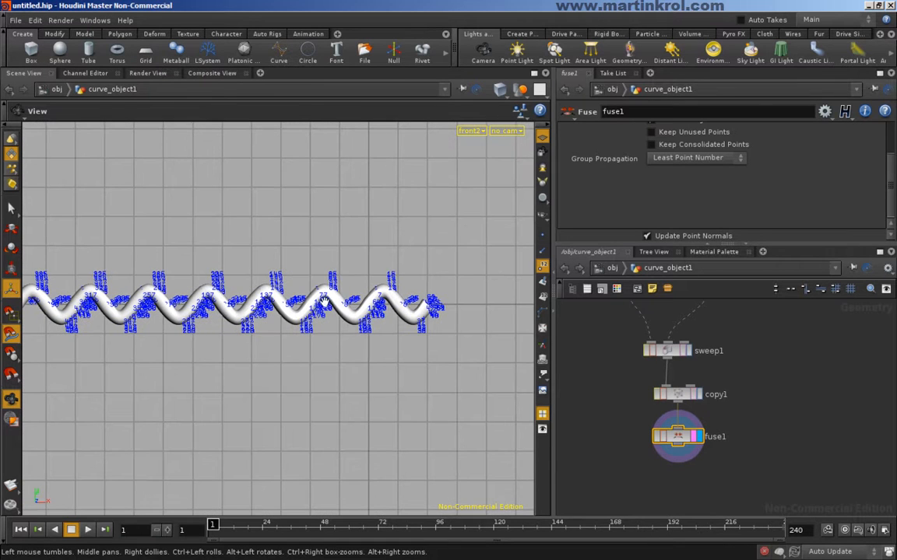
pyautogui.scroll(-3, 767, 389)
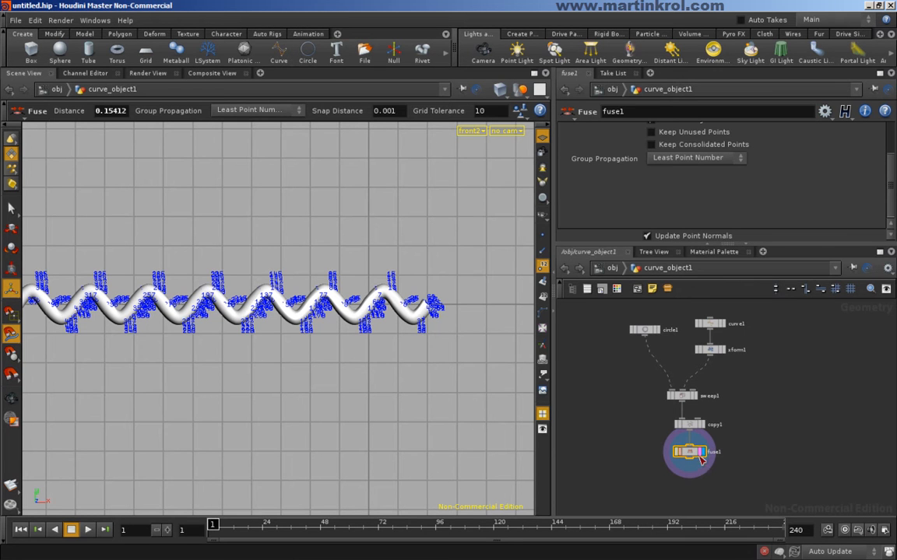
pyautogui.keyDown('alt'); pyautogui.moveTo(464, 331); pyautogui.dragTo(389, 276, button='right'); pyautogui.keyUp('alt')
pyautogui.keyDown('alt'); pyautogui.moveTo(388, 275); pyautogui.dragTo(440, 278, button='middle'); pyautogui.keyUp('alt')
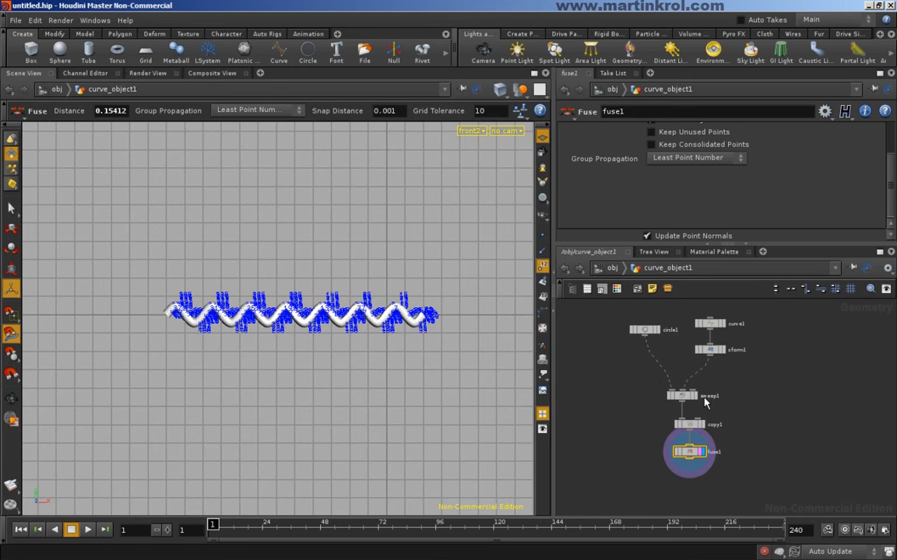
pyautogui.moveTo(751, 448); pyautogui.dragTo(733, 425, button='middle')
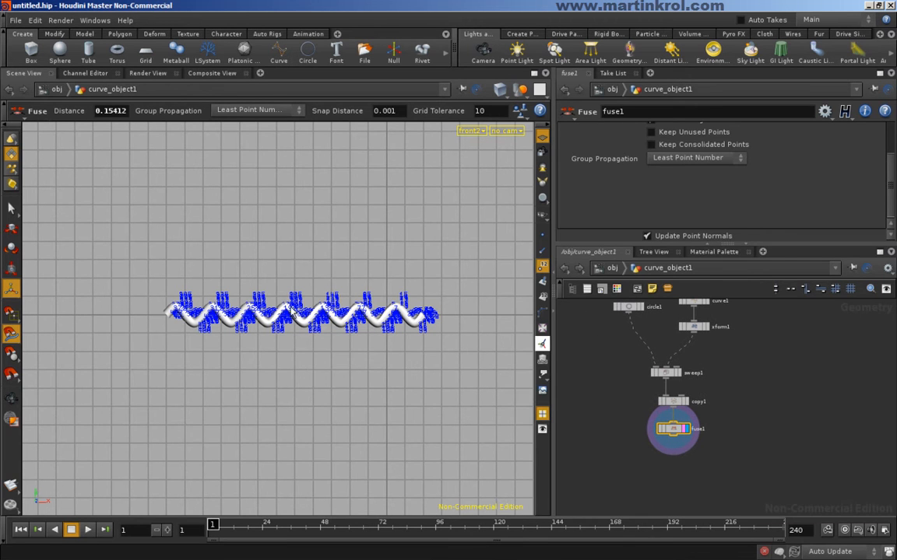
pyautogui.keyDown('alt'); pyautogui.moveTo(485, 363); pyautogui.dragTo(429, 344, button='middle'); pyautogui.keyUp('alt')
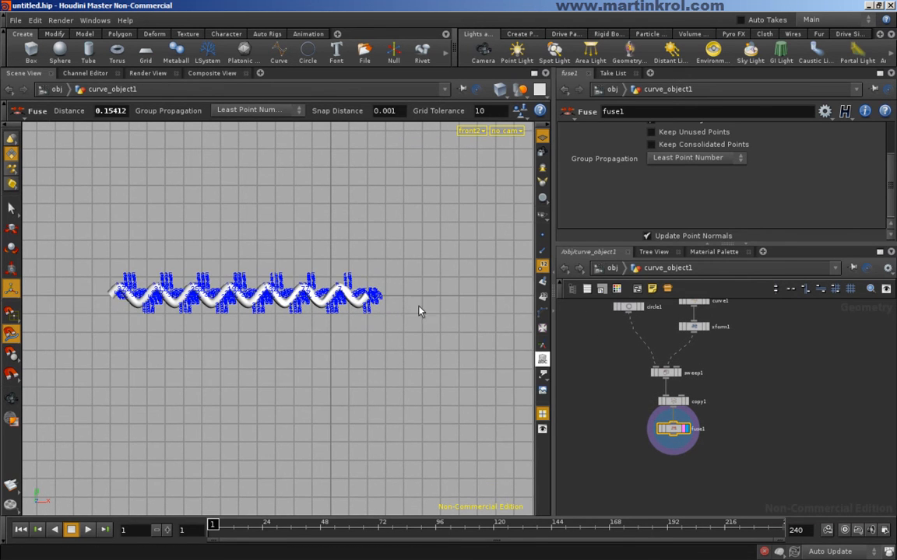
pyautogui.keyDown('alt'); pyautogui.moveTo(302, 285); pyautogui.dragTo(405, 290, button='right'); pyautogui.keyUp('alt')
pyautogui.keyDown('alt'); pyautogui.moveTo(404, 289); pyautogui.dragTo(413, 306, button='middle'); pyautogui.keyUp('alt')
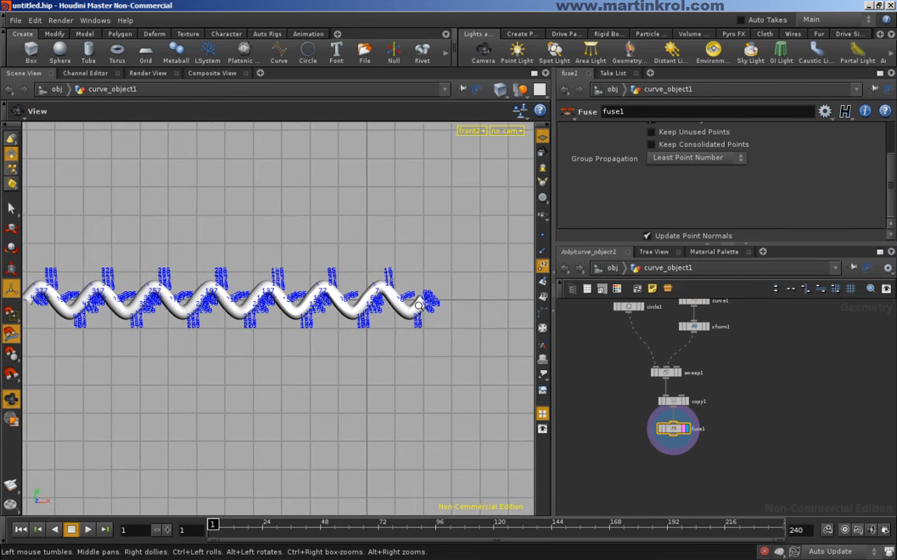
pyautogui.keyDown('alt'); pyautogui.moveTo(413, 306); pyautogui.dragTo(420, 307, button='right'); pyautogui.keyUp('alt')
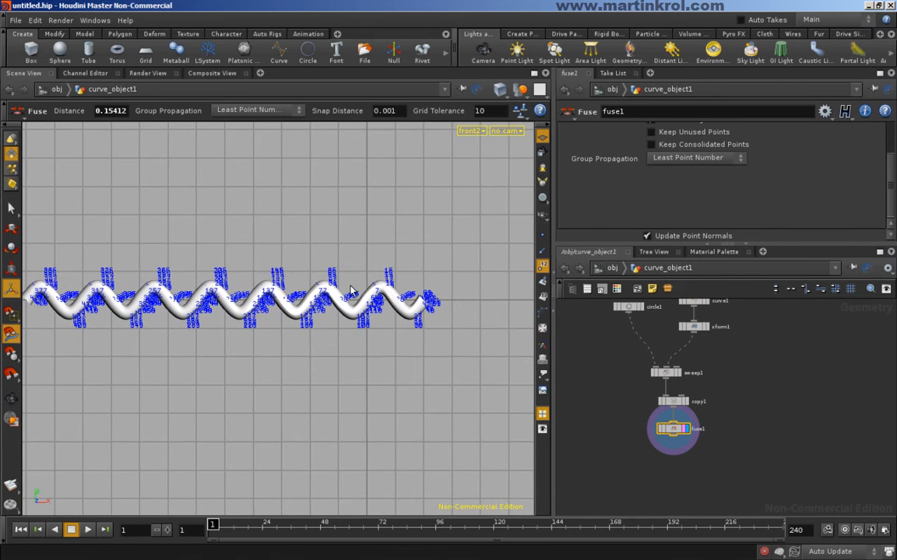
# Step: Switch the viewport to perspective and turn off the point number display
pyautogui.press('space')
pyautogui.rightClick(323, 242)
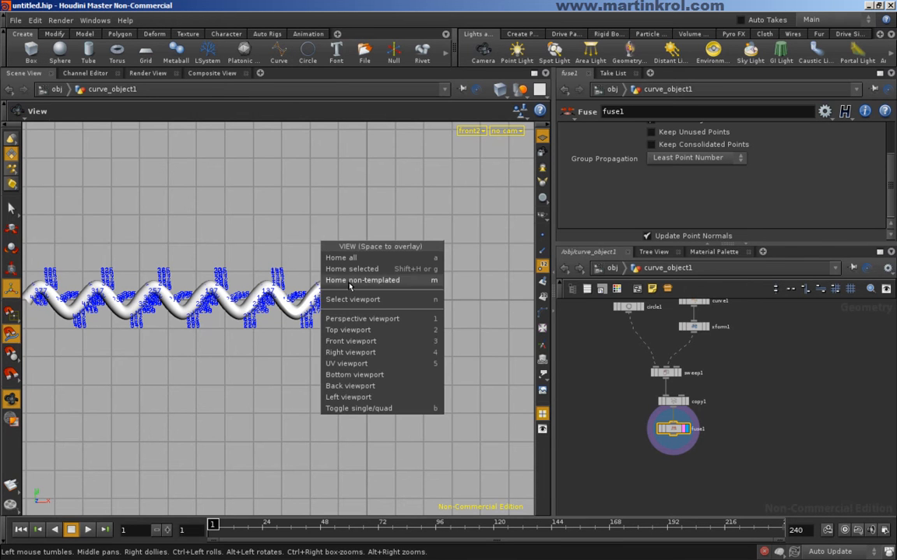
pyautogui.click(366, 321)
pyautogui.moveTo(367, 326); pyautogui.dragTo(376, 308)
pyautogui.moveTo(154, 311); pyautogui.dragTo(498, 270)
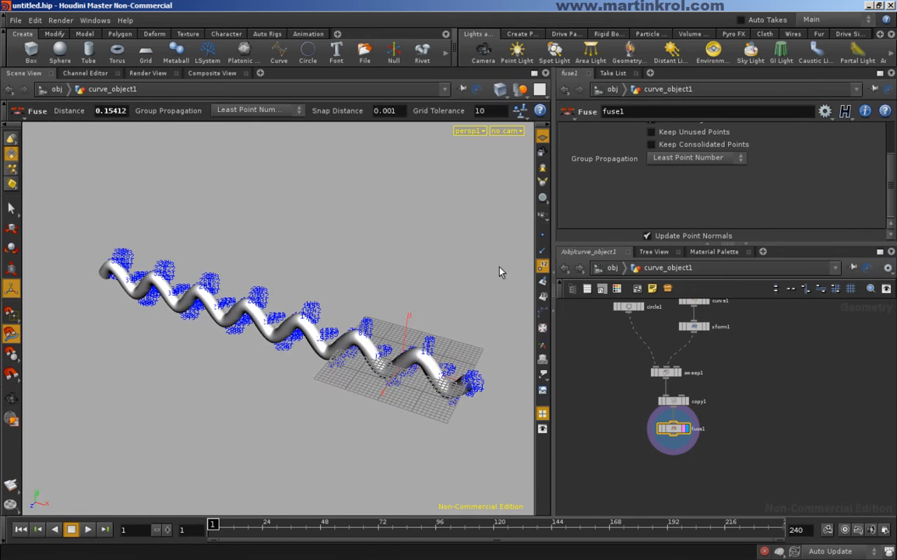
pyautogui.click(543, 268)
pyautogui.moveTo(436, 340); pyautogui.dragTo(294, 361)
# Step: Set xform1's Y scale to 0.6 to flatten the strand's waves
pyautogui.moveTo(747, 352); pyautogui.dragTo(750, 380, button='middle')
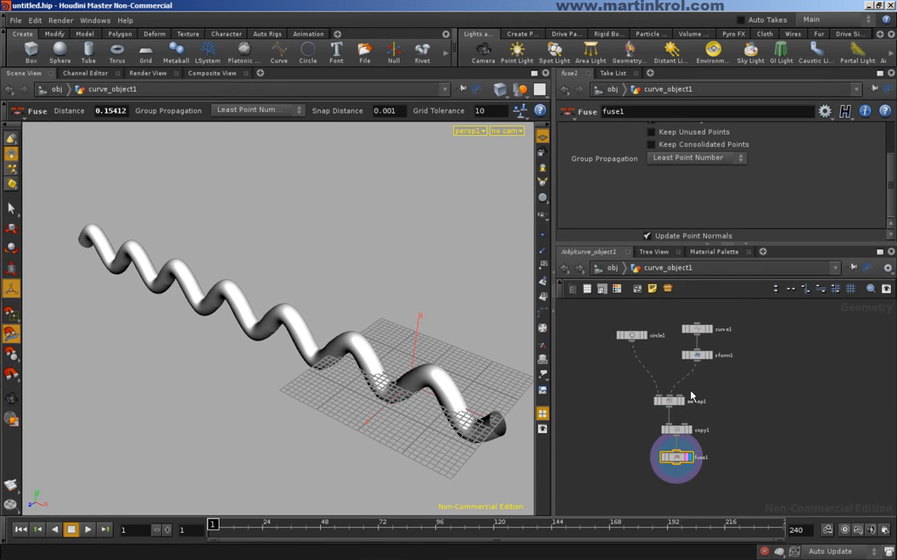
pyautogui.click(699, 357)
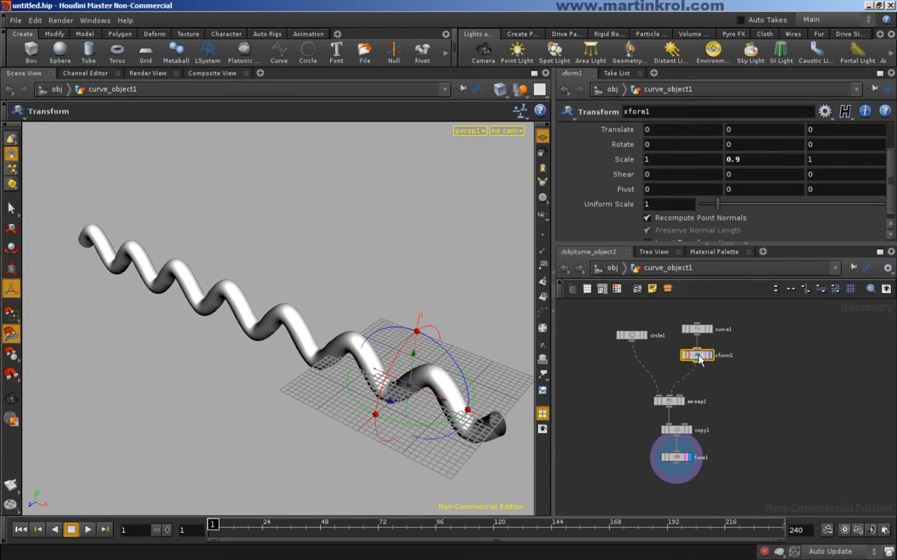
pyautogui.moveTo(746, 161); pyautogui.dragTo(721, 161, button='middle')
pyautogui.keyDown('alt'); pyautogui.moveTo(298, 325); pyautogui.dragTo(220, 326, button='right'); pyautogui.keyUp('alt')
pyautogui.keyDown('alt'); pyautogui.moveTo(220, 326); pyautogui.dragTo(471, 342); pyautogui.keyUp('alt')
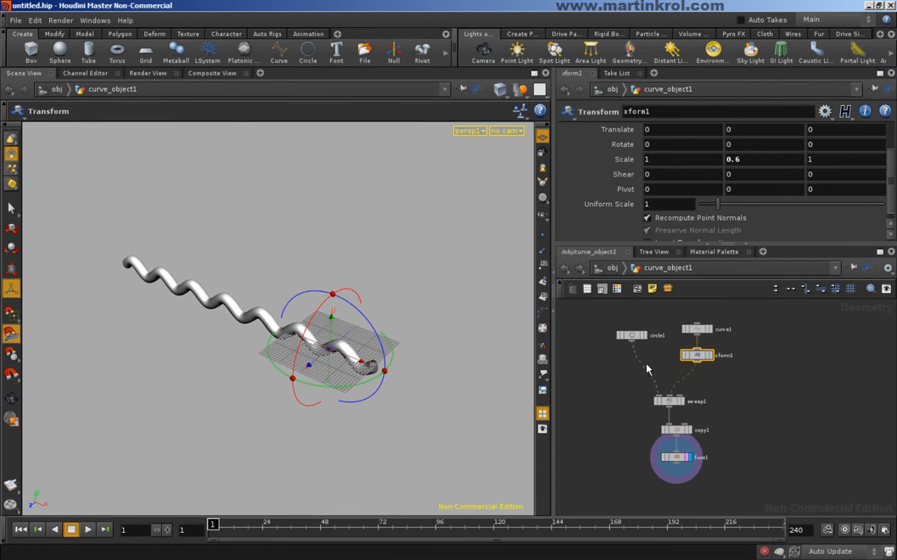
# Step: Add a second Copy node below fuse1, connect fuse1 to its first input, and display it
pyautogui.moveTo(759, 449); pyautogui.dragTo(749, 393, button='middle')
pyautogui.scroll(2, 693, 424)
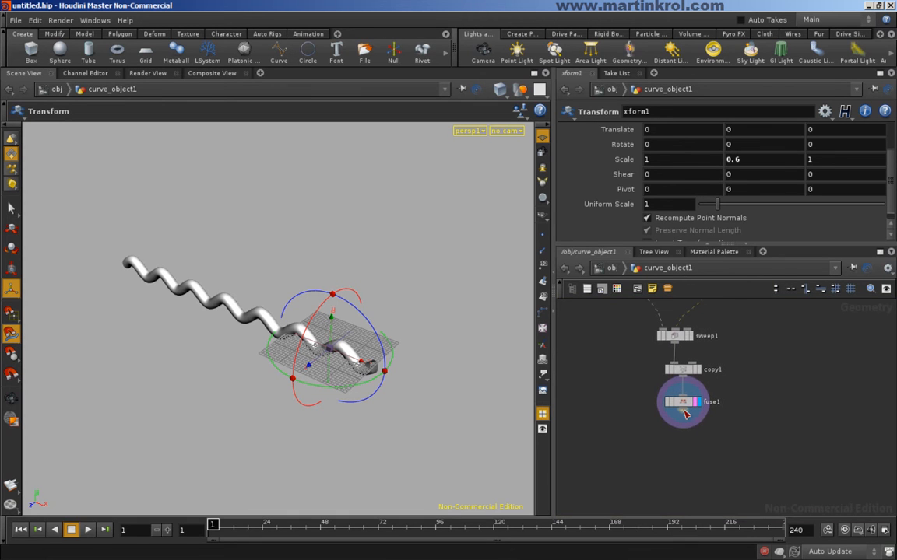
pyautogui.press('Tab')
pyautogui.write('c')
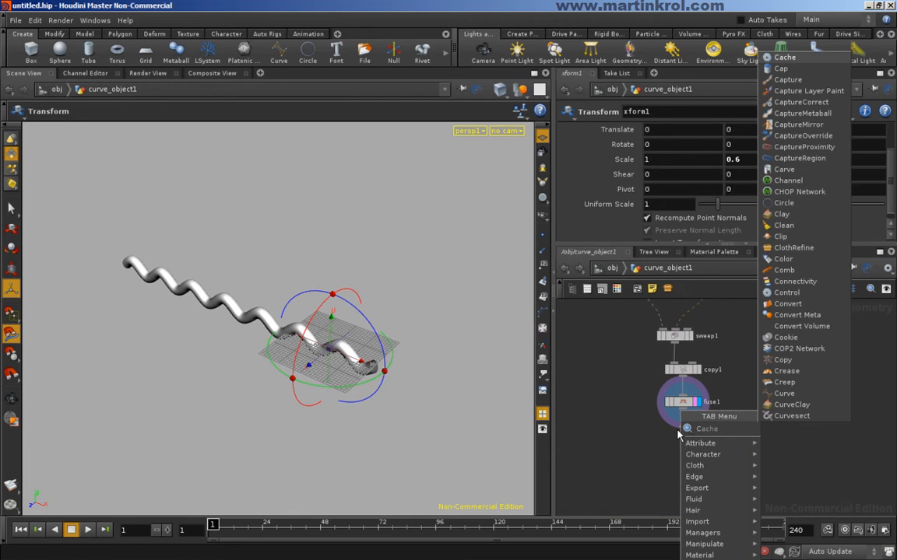
pyautogui.write('op')
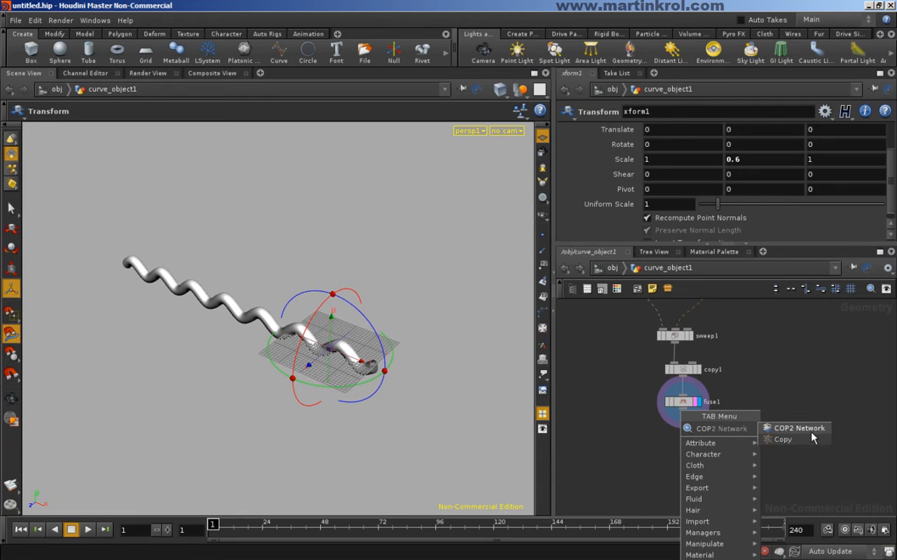
pyautogui.press('Return')
pyautogui.click(699, 447)
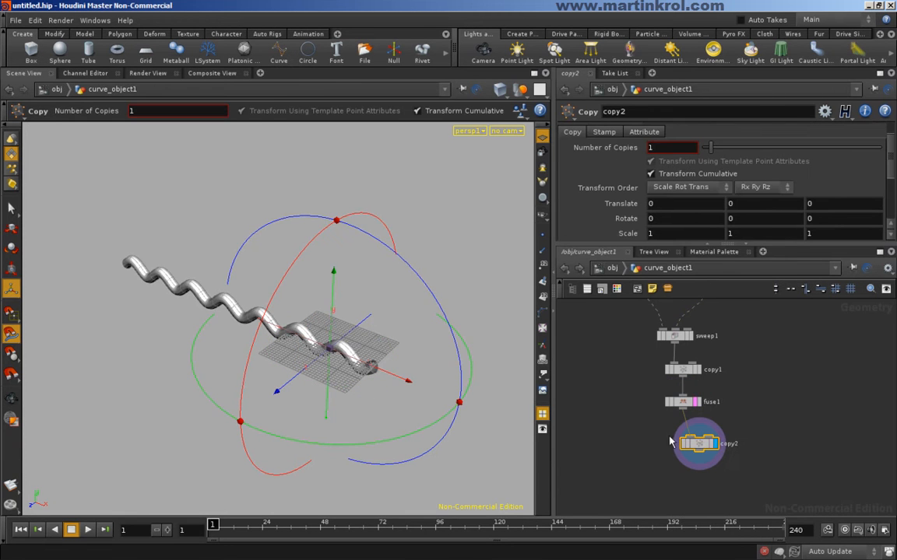
# Step: Set copy2's Z translation to -3.9 and its number of copies to 2 to place a parallel strand
pyautogui.moveTo(311, 366); pyautogui.dragTo(327, 390)
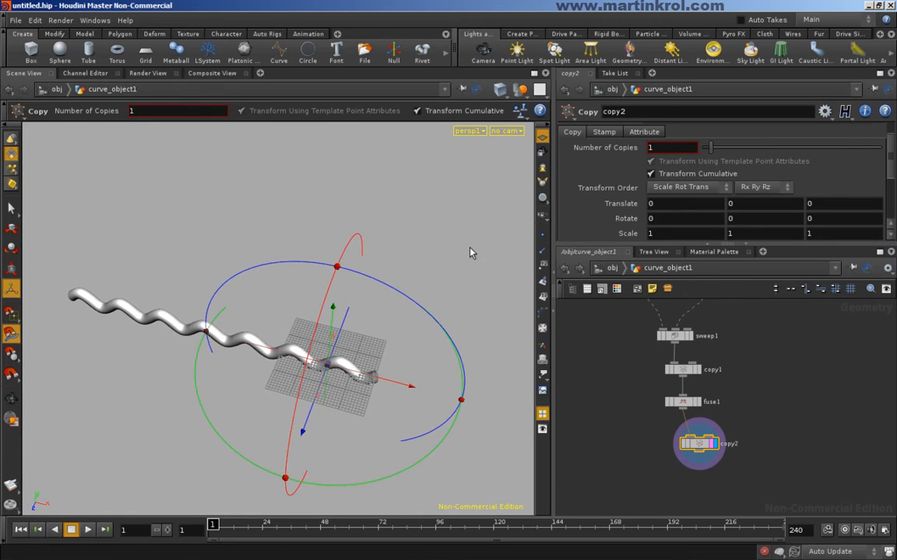
pyautogui.moveTo(333, 310); pyautogui.dragTo(125, 408)
pyautogui.hotkey('ctrl', 'z')
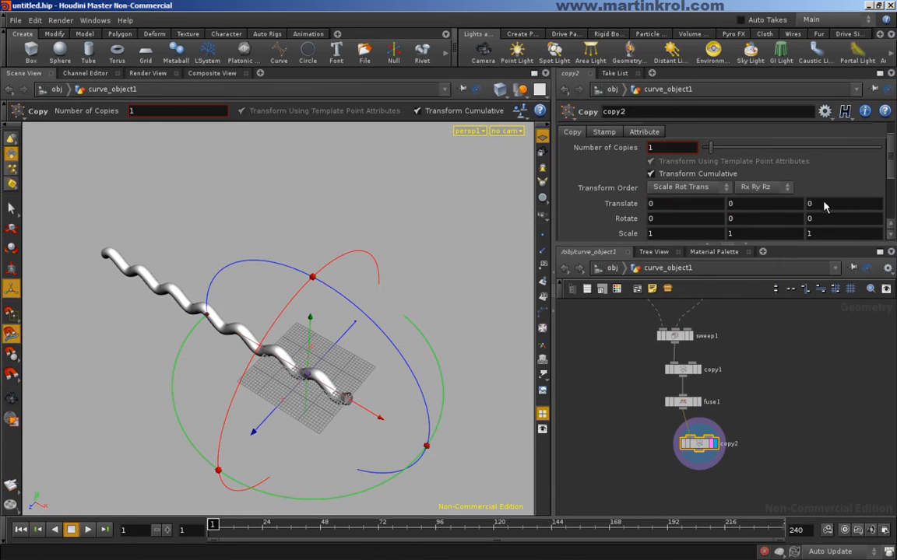
pyautogui.moveTo(822, 207); pyautogui.dragTo(607, 211, button='middle')
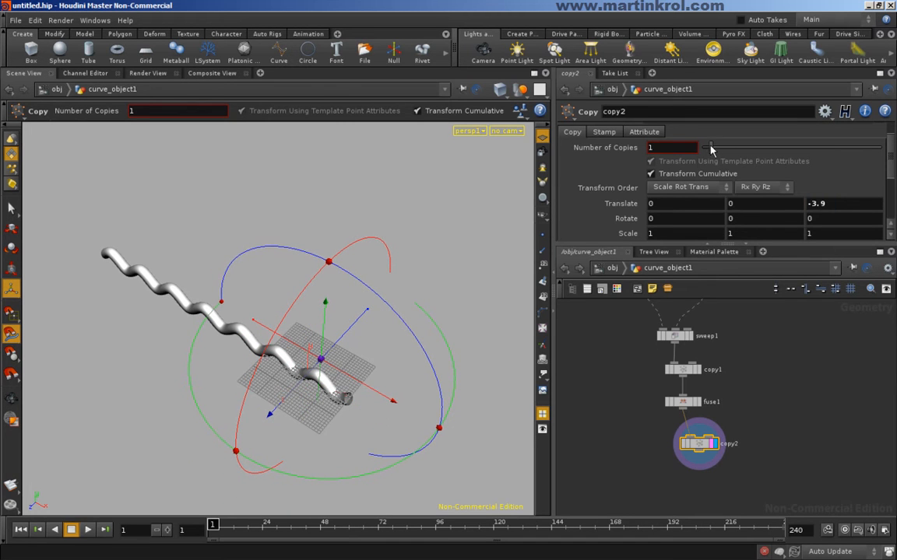
pyautogui.moveTo(710, 149); pyautogui.dragTo(716, 149)
pyautogui.keyDown('alt'); pyautogui.moveTo(375, 335); pyautogui.dragTo(432, 327, button='right'); pyautogui.keyUp('alt')
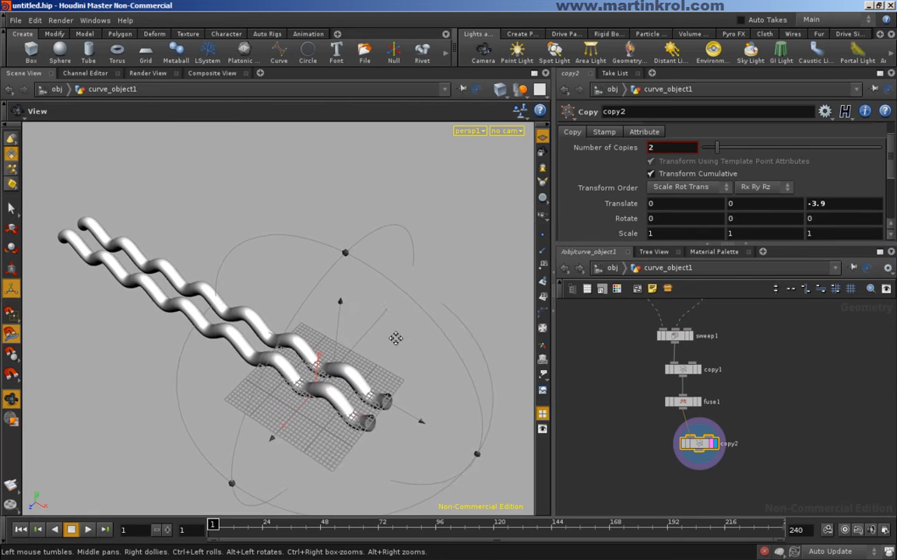
# Step: Set copy2's translation to -4 in X and -5 in Z to stagger the second strand against the first
pyautogui.keyDown('alt'); pyautogui.moveTo(396, 341); pyautogui.dragTo(386, 319); pyautogui.keyUp('alt')
pyautogui.moveTo(833, 203); pyautogui.dragTo(761, 205, button='middle')
pyautogui.moveTo(400, 316)
pyautogui.keyDown('alt'); pyautogui.mouseDown()
pyautogui.moveTo(432, 375)
pyautogui.moveTo(447, 368)
pyautogui.moveTo(444, 330)
pyautogui.moveTo(417, 312)
pyautogui.moveTo(420, 297)
pyautogui.mouseUp(); pyautogui.keyUp('alt')
pyautogui.keyDown('alt'); pyautogui.moveTo(341, 304); pyautogui.dragTo(352, 306); pyautogui.keyUp('alt')
pyautogui.moveTo(676, 211); pyautogui.dragTo(456, 202, button='middle')
pyautogui.keyDown('alt'); pyautogui.moveTo(350, 327); pyautogui.dragTo(298, 290); pyautogui.keyUp('alt')
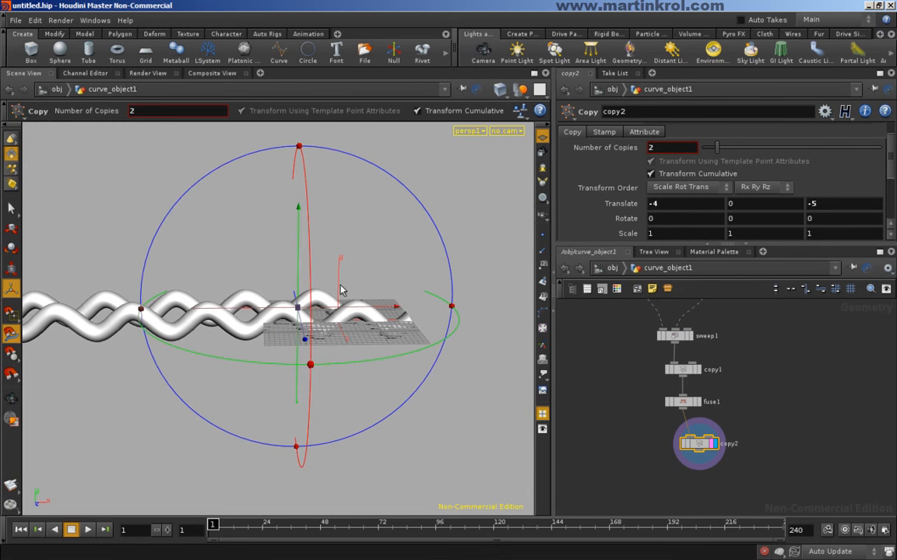
pyautogui.keyDown('alt'); pyautogui.moveTo(311, 300); pyautogui.dragTo(262, 327); pyautogui.keyUp('alt')
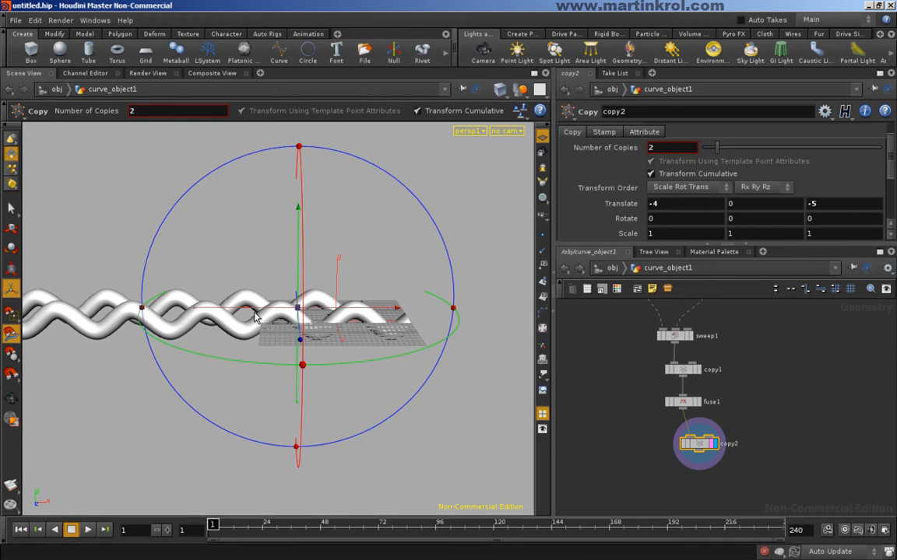
# Step: Switch the viewport to the front view and set its shading to Smooth Wire Shaded
pyautogui.press('Escape')
pyautogui.rightClick(264, 257)
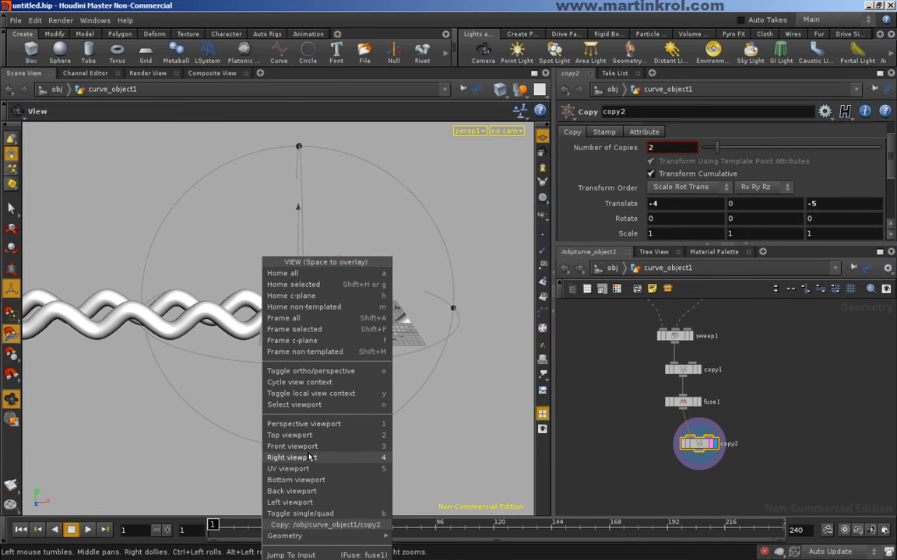
pyautogui.click(292, 447)
pyautogui.keyDown('alt'); pyautogui.moveTo(409, 330); pyautogui.dragTo(283, 326, button='middle'); pyautogui.keyUp('alt')
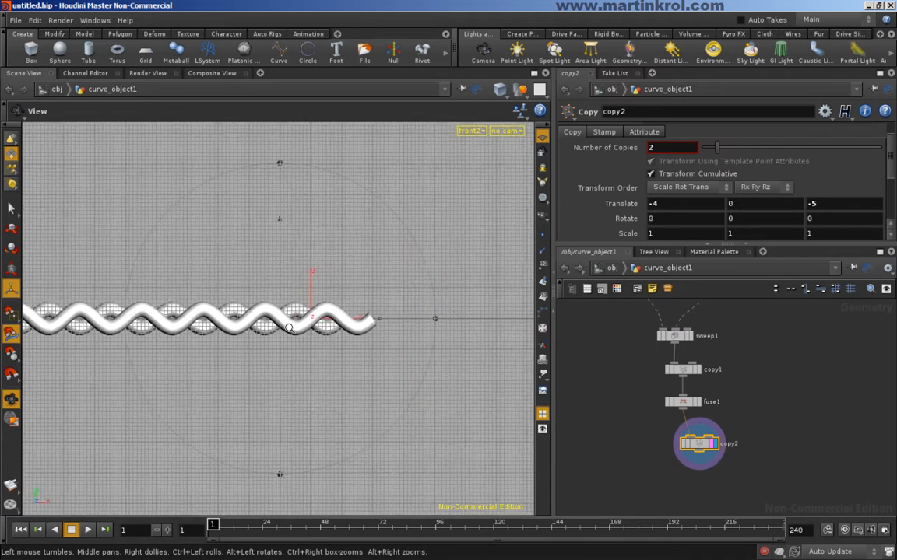
pyautogui.keyDown('alt'); pyautogui.moveTo(283, 326); pyautogui.dragTo(413, 331, button='right'); pyautogui.keyUp('alt')
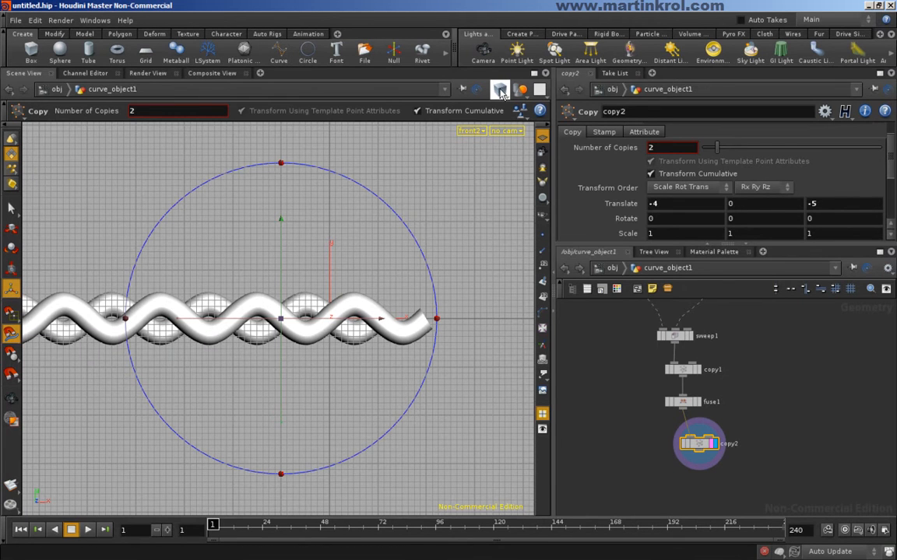
pyautogui.click(500, 90)
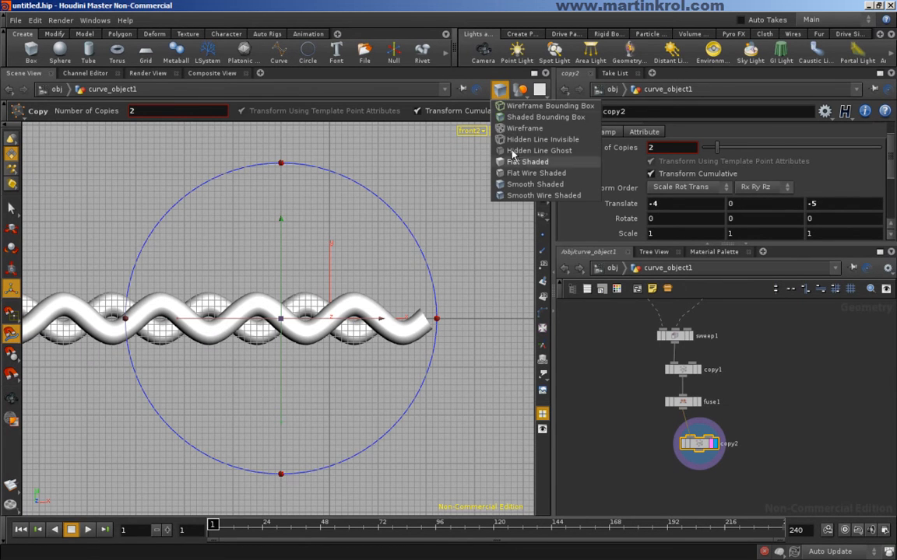
pyautogui.click(543, 195)
pyautogui.press('Escape')
pyautogui.scroll(5, 398, 335)
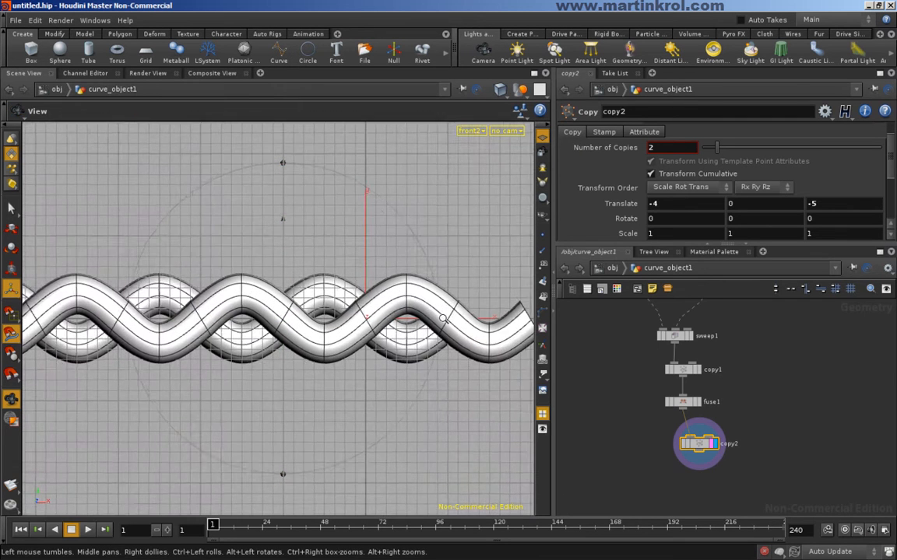
# Step: Examine how the waves of the two staggered strands overlap along their length in the front view
pyautogui.press('Return')
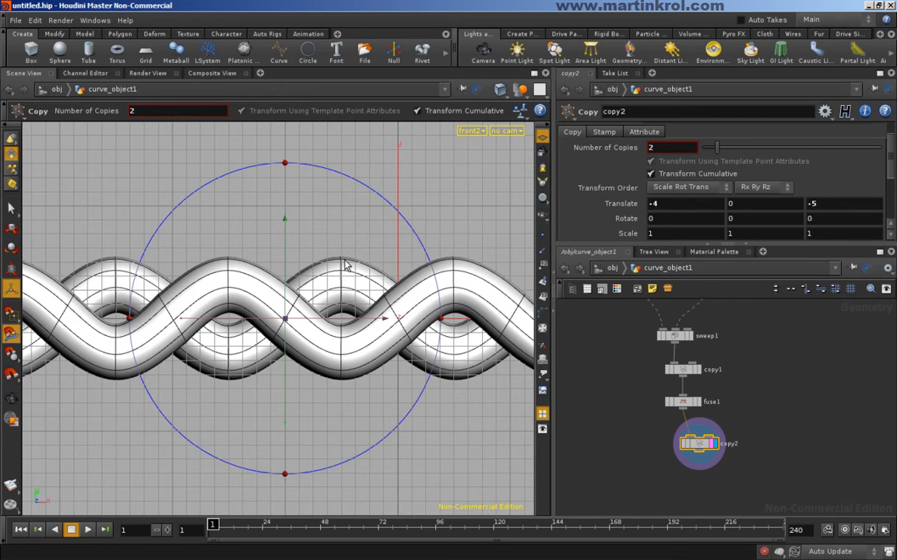
pyautogui.press('Escape')
pyautogui.press('Return')
pyautogui.press('Escape')
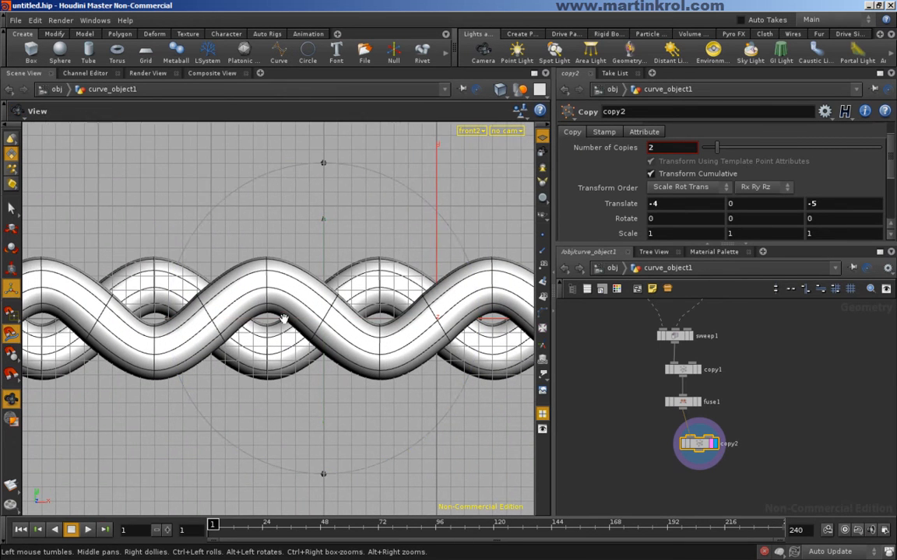
pyautogui.scroll(-3, 240, 324)
pyautogui.scroll(-6, 312, 330)
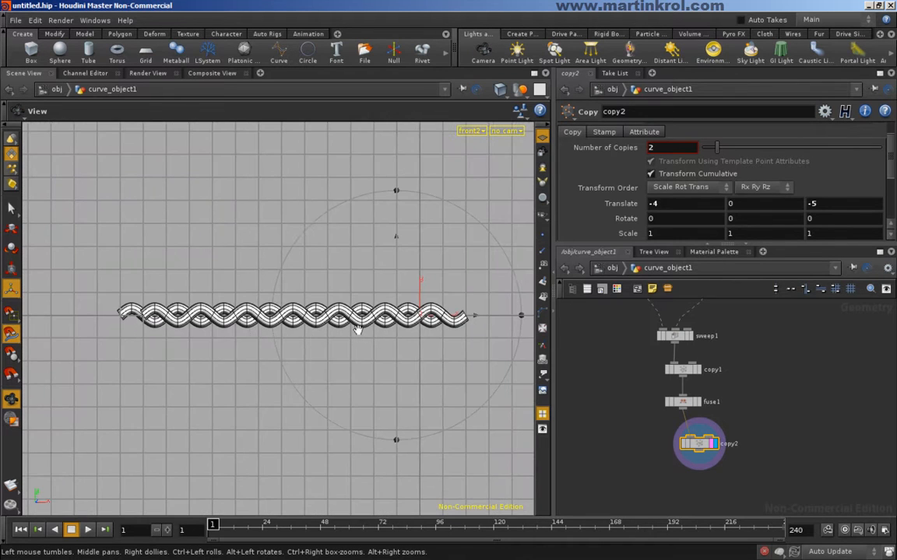
pyautogui.scroll(2, 290, 331)
pyautogui.press('Return')
pyautogui.press('Escape')
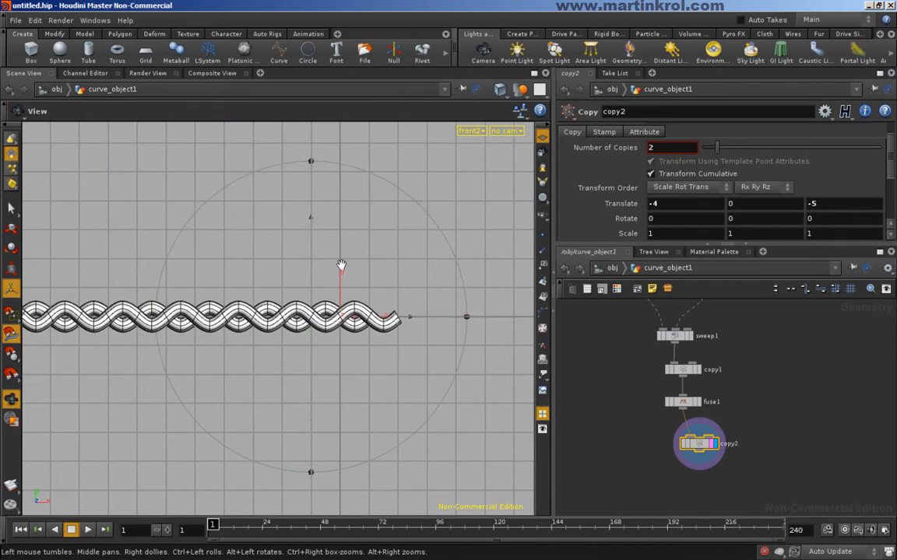
# Step: Switch the viewport back to perspective to see both strands at an angle
pyautogui.rightClick(344, 270)
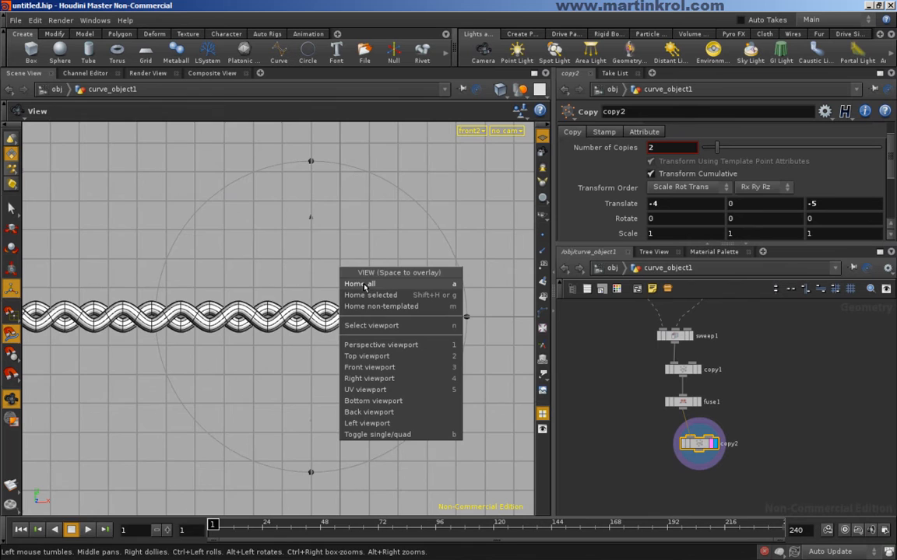
pyautogui.click(366, 345)
pyautogui.moveTo(364, 311)
pyautogui.mouseDown()
pyautogui.moveTo(347, 294)
pyautogui.moveTo(307, 364)
pyautogui.moveTo(336, 312)
pyautogui.moveTo(286, 306)
pyautogui.mouseUp()
pyautogui.press('Return')
# Step: Add a third Copy node fed by copy2 and place it directly below that node
pyautogui.moveTo(800, 390); pyautogui.dragTo(751, 363, button='middle')
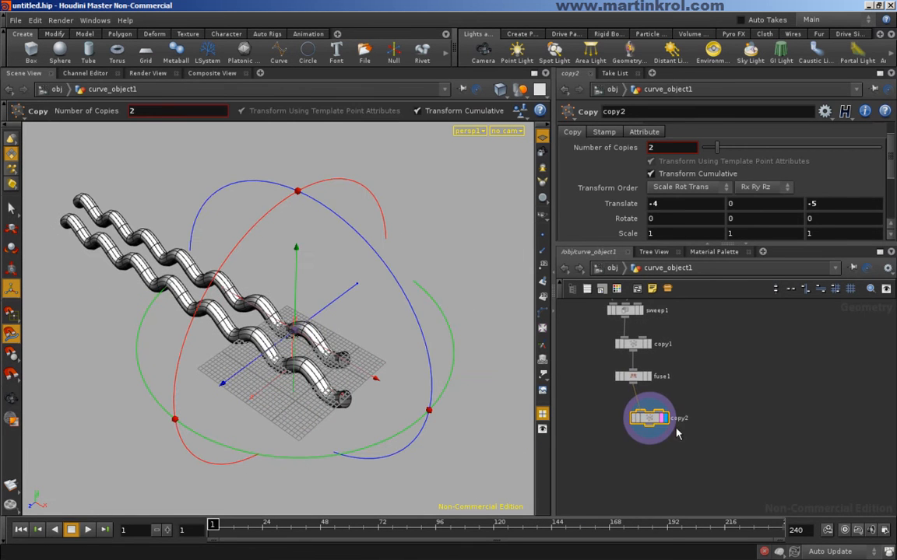
pyautogui.press('Tab')
pyautogui.write('cop')
pyautogui.click(777, 457)
pyautogui.click(660, 467)
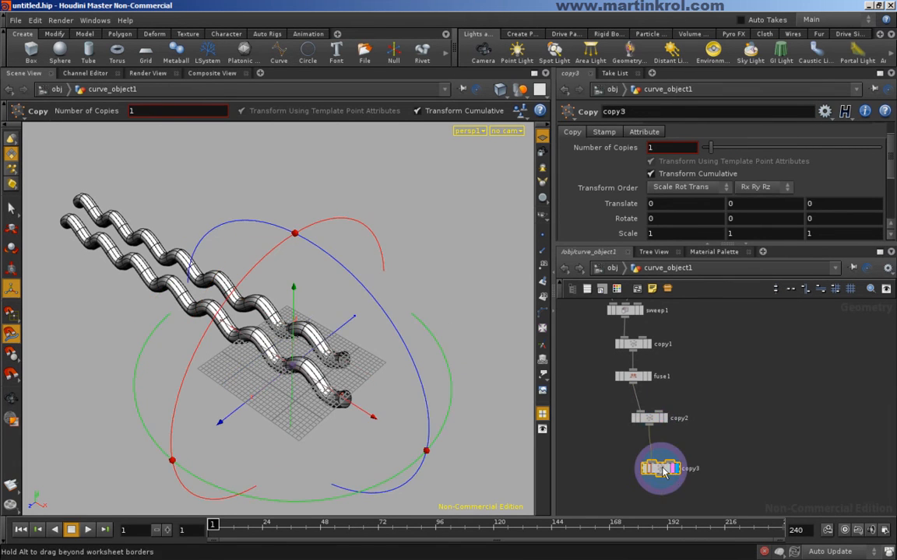
pyautogui.moveTo(676, 469); pyautogui.dragTo(664, 460)
# Step: Set copy3's number of copies to 2 and its Z translation to -10 to repeat the strand pair
pyautogui.moveTo(710, 150); pyautogui.dragTo(717, 148)
pyautogui.moveTo(339, 274); pyautogui.dragTo(353, 292)
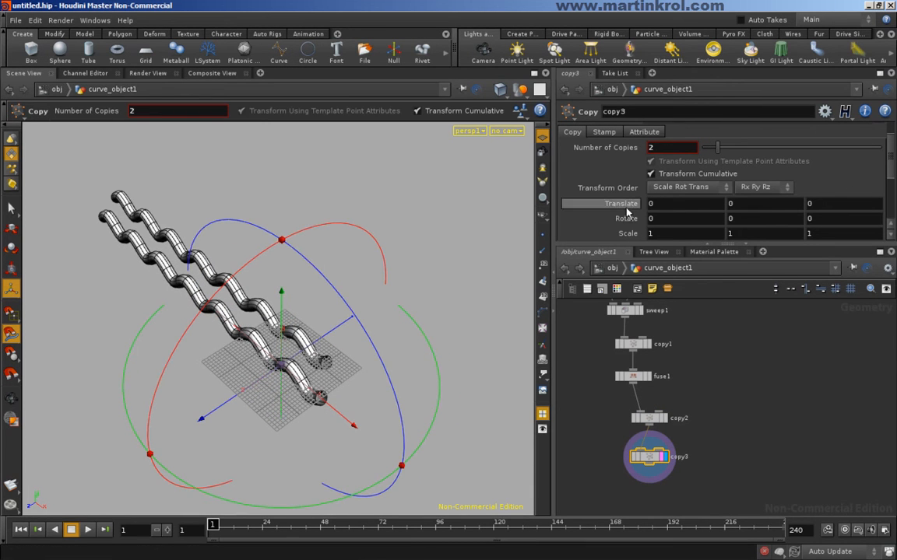
pyautogui.moveTo(823, 206); pyautogui.dragTo(286, 192, button='middle')
pyautogui.keyDown('alt'); pyautogui.moveTo(347, 265); pyautogui.dragTo(317, 308); pyautogui.keyUp('alt')
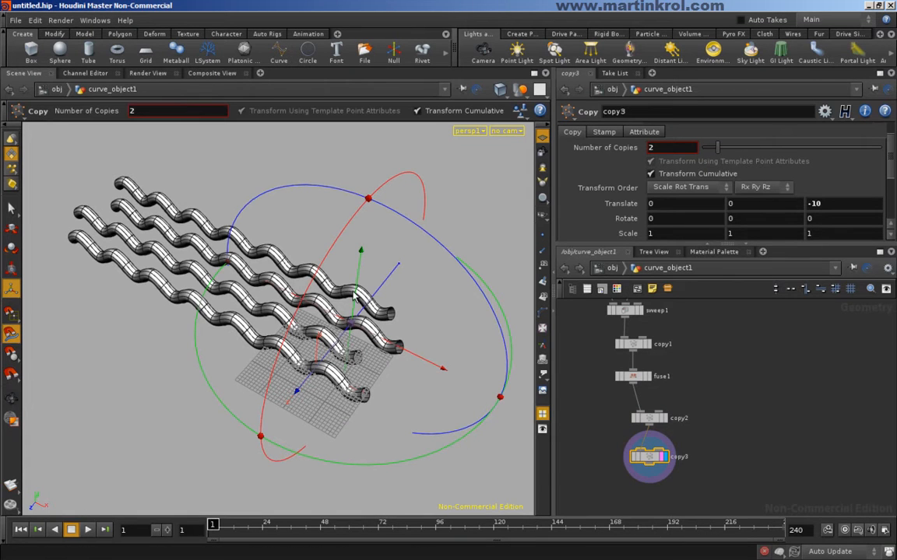
# Step: Display copy2 on its own and try it with 6 copies
pyautogui.click(650, 419)
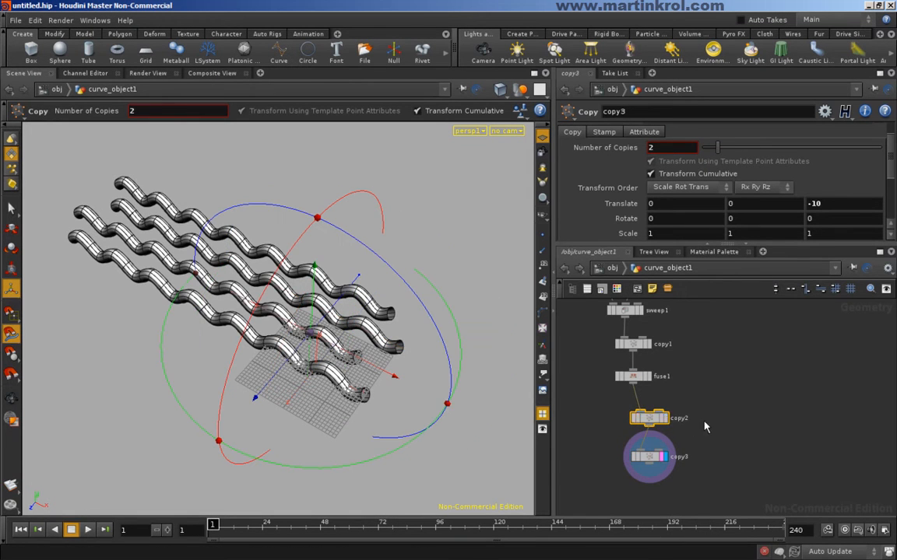
pyautogui.click(662, 419)
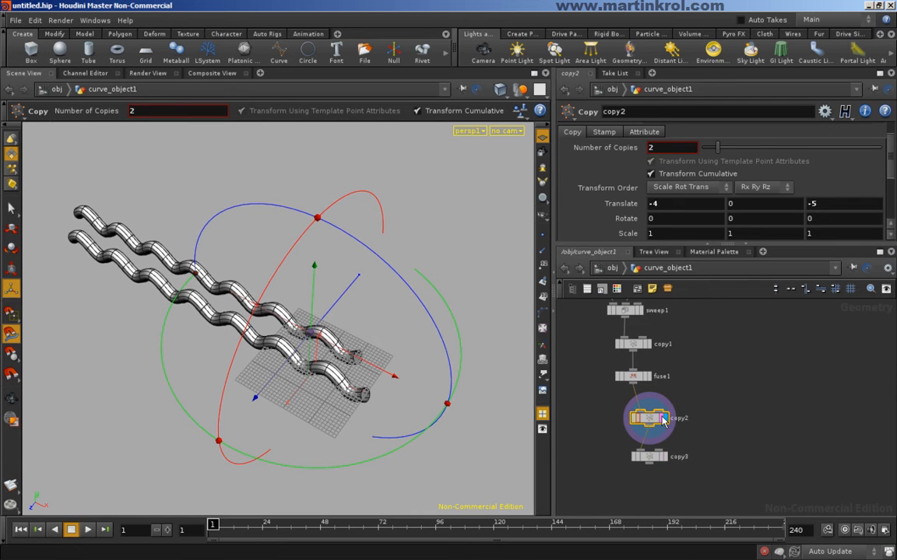
pyautogui.moveTo(715, 148); pyautogui.dragTo(761, 150)
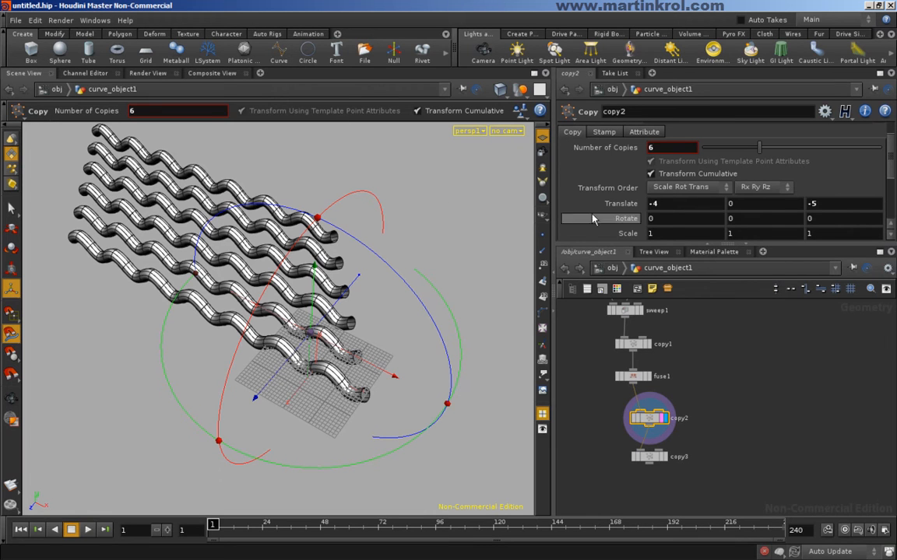
pyautogui.moveTo(761, 148); pyautogui.dragTo(718, 147)
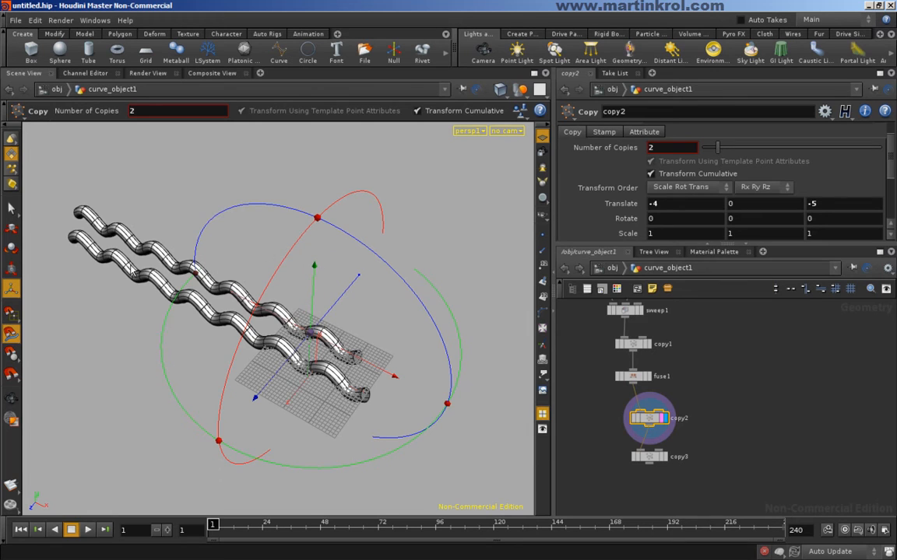
pyautogui.click(664, 460)
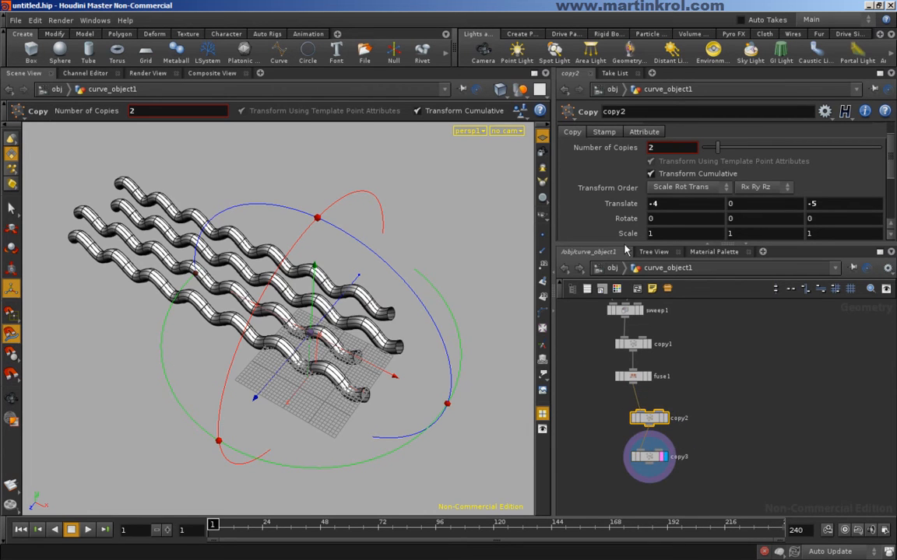
pyautogui.moveTo(722, 148)
pyautogui.mouseDown()
pyautogui.moveTo(744, 151)
pyautogui.moveTo(716, 148)
pyautogui.mouseUp()
# Step: Raise copy3's number of copies to 6 to extend the rows of paired strands
pyautogui.click(649, 457)
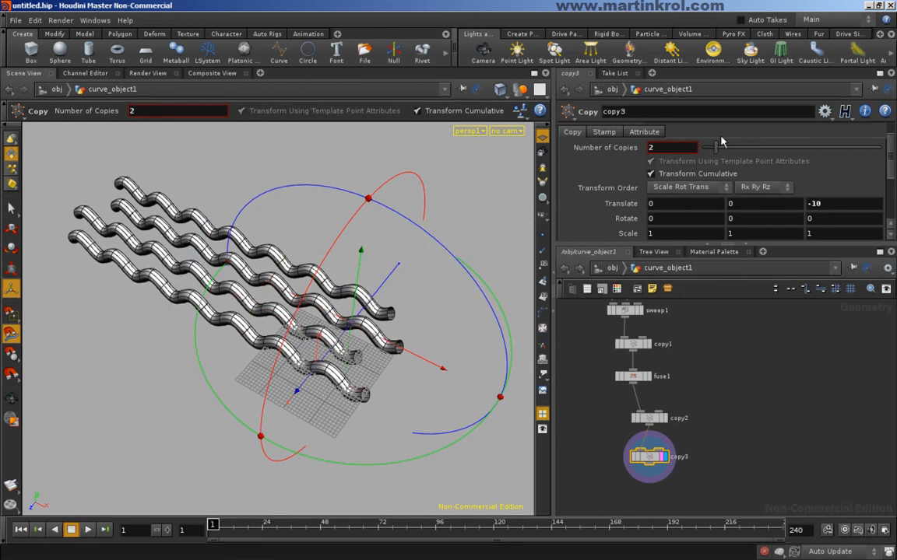
pyautogui.moveTo(722, 148); pyautogui.dragTo(756, 146)
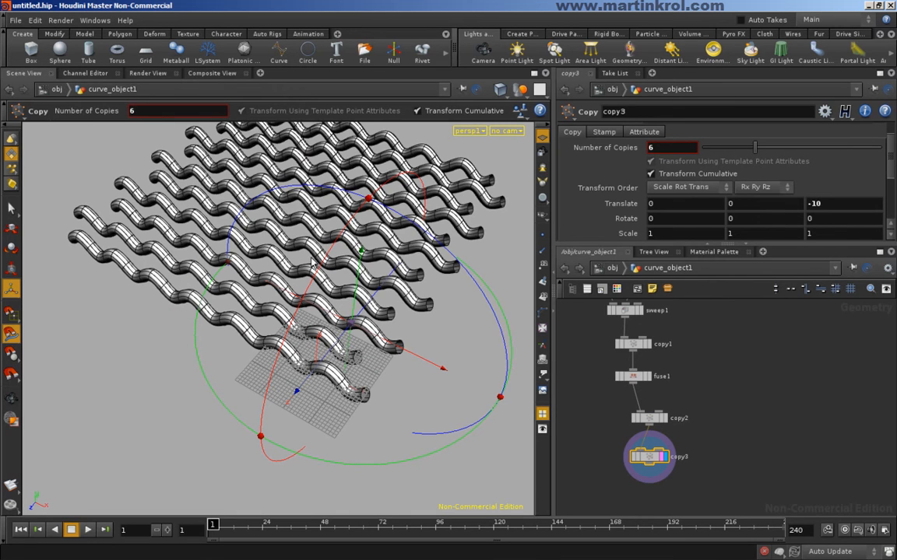
pyautogui.moveTo(362, 265); pyautogui.dragTo(294, 426)
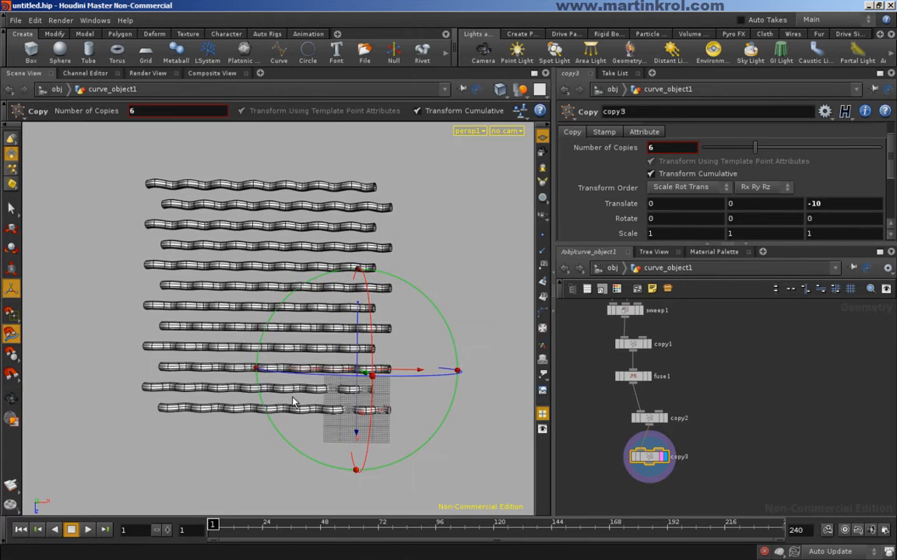
pyautogui.moveTo(249, 289); pyautogui.dragTo(316, 274)
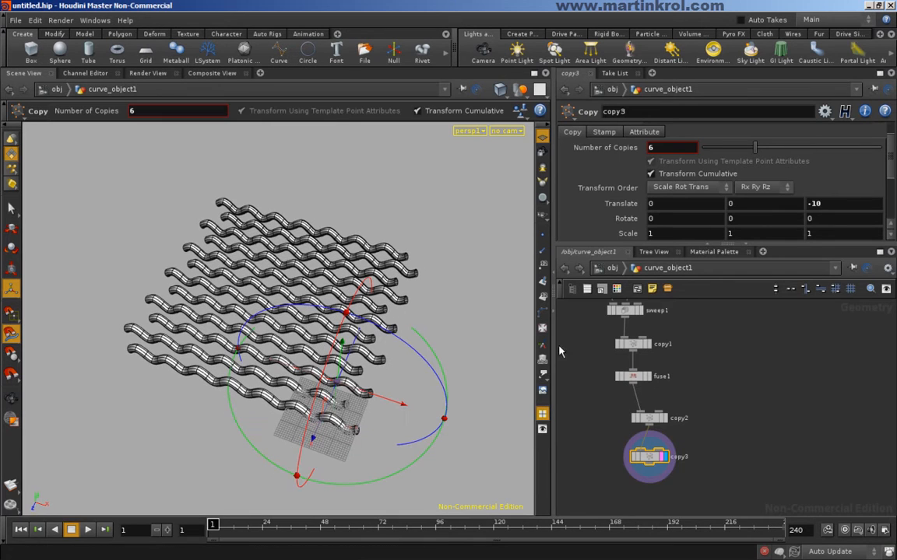
# Step: Set copy1's number of copies to 10 to lengthen every strand
pyautogui.moveTo(693, 347); pyautogui.dragTo(704, 368, button='middle')
pyautogui.click(658, 358)
pyautogui.moveTo(763, 150); pyautogui.dragTo(791, 148)
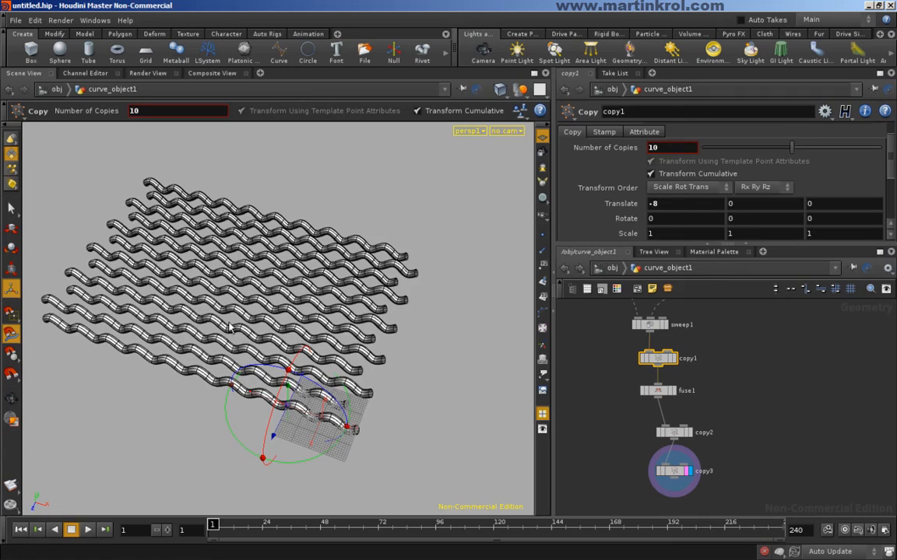
pyautogui.moveTo(146, 278); pyautogui.dragTo(309, 343)
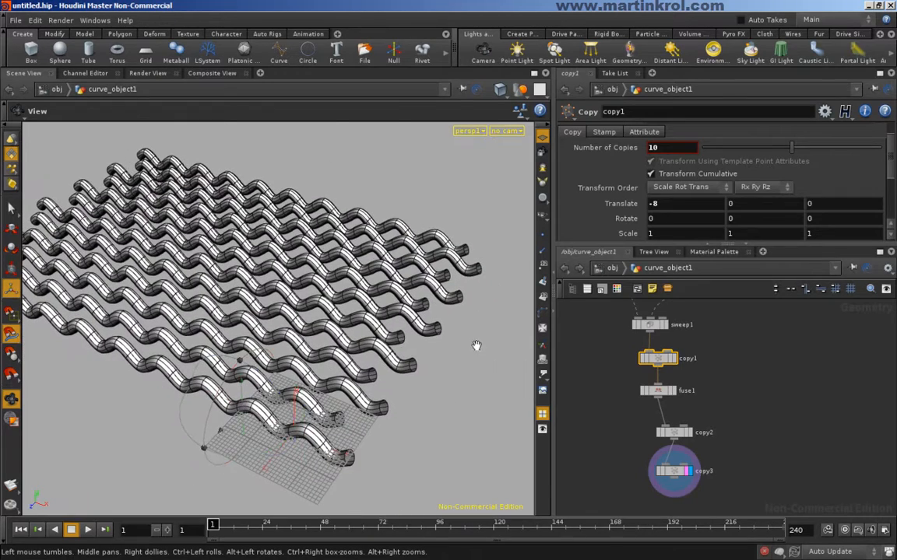
# Step: Move copy1, fuse1, copy2 and copy3 down together to make room beneath sweep1
pyautogui.click(740, 398)
pyautogui.moveTo(735, 392); pyautogui.dragTo(718, 384, button='middle')
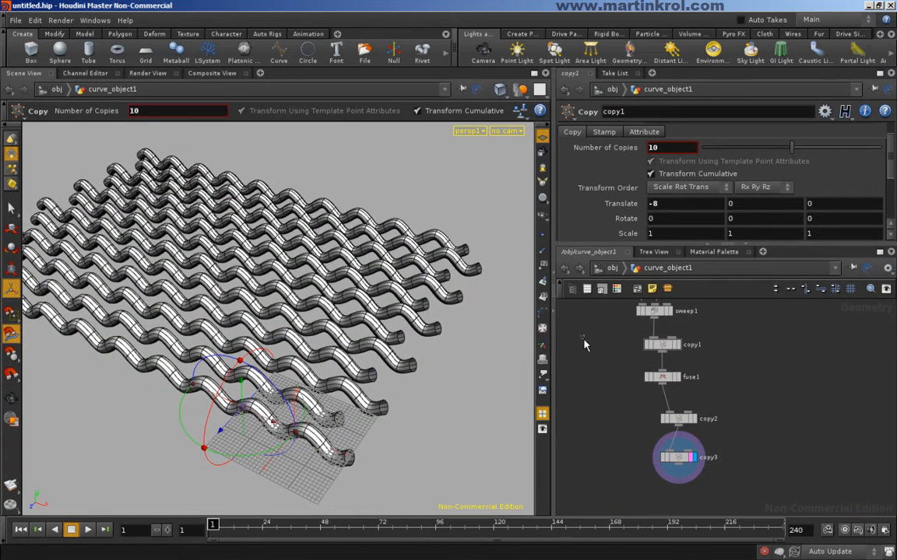
pyautogui.moveTo(581, 341); pyautogui.dragTo(736, 472)
pyautogui.moveTo(666, 350); pyautogui.dragTo(666, 388)
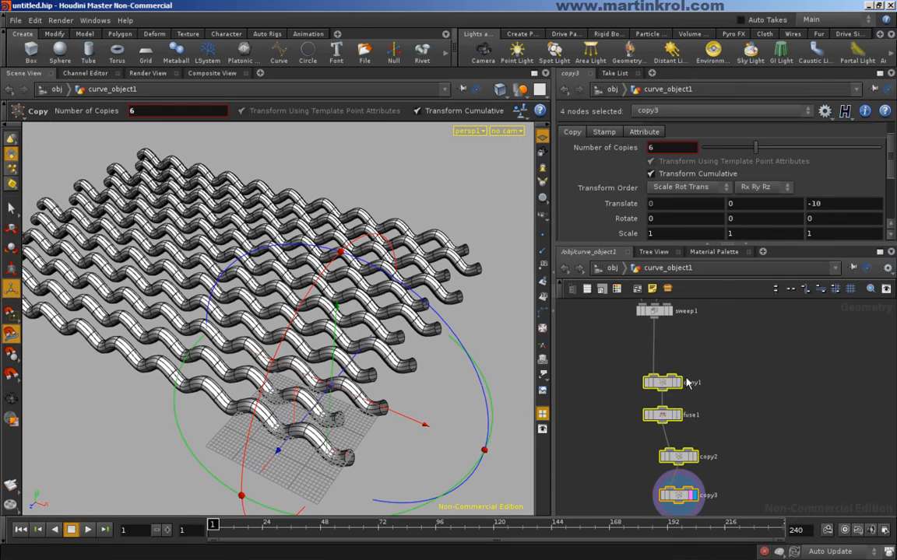
pyautogui.click(733, 347)
pyautogui.moveTo(699, 339); pyautogui.dragTo(707, 354, button='middle')
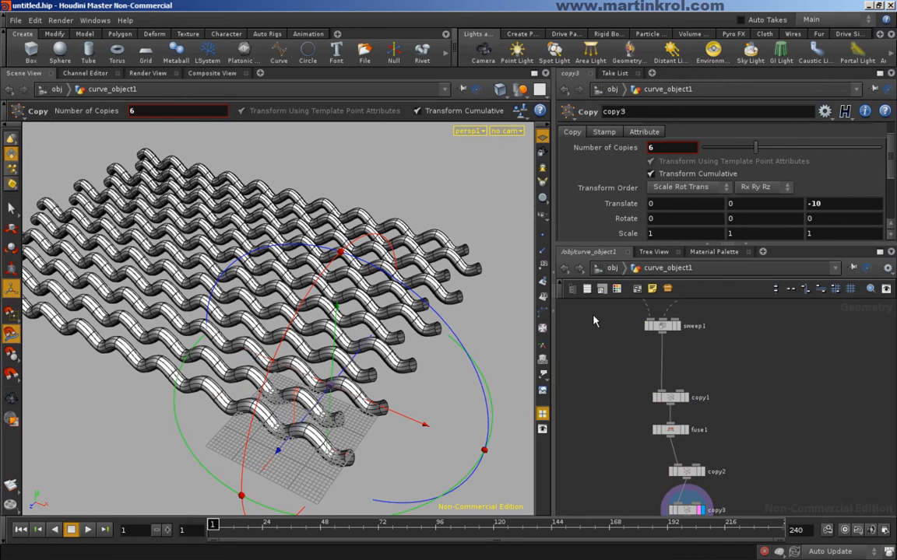
# Step: Display sweep1 and insert a Convert node between sweep1 and copy1
pyautogui.click(663, 325)
pyautogui.click(678, 326)
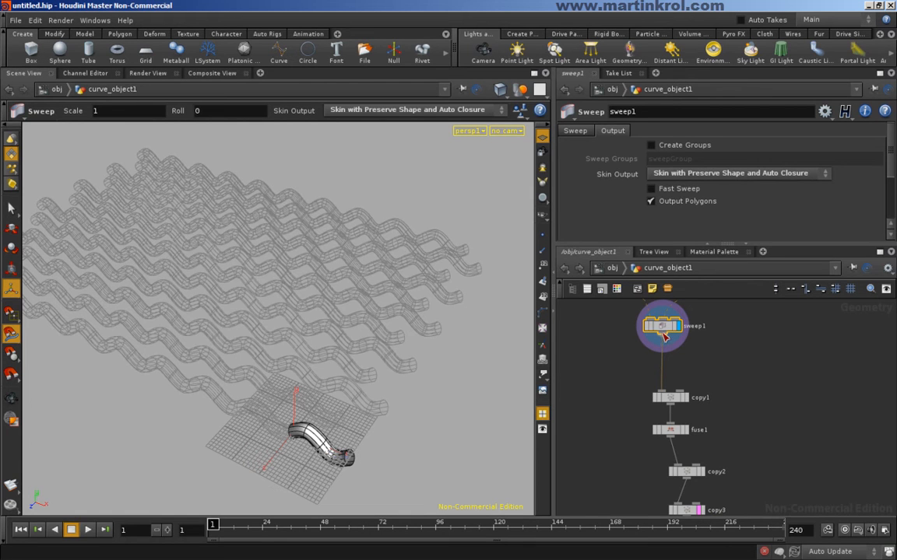
pyautogui.press('Tab')
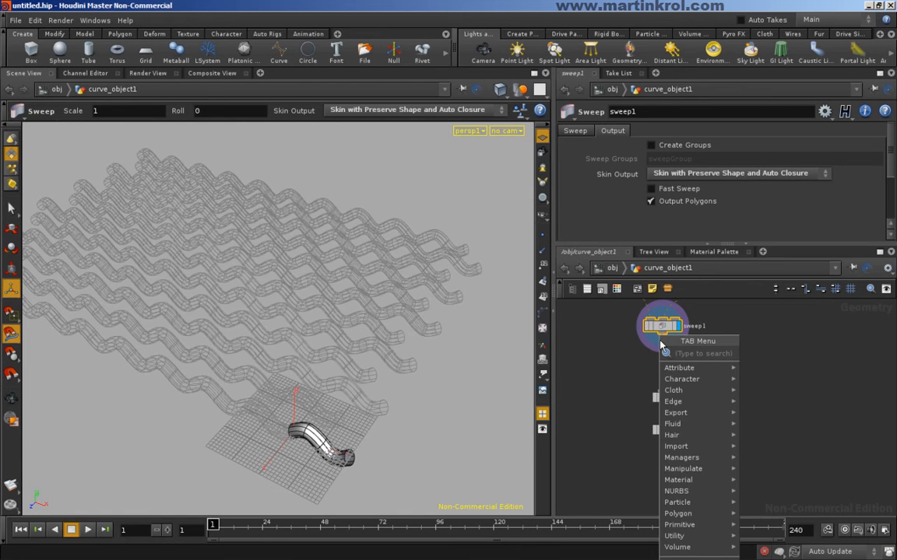
pyautogui.write('conv')
pyautogui.click(767, 354)
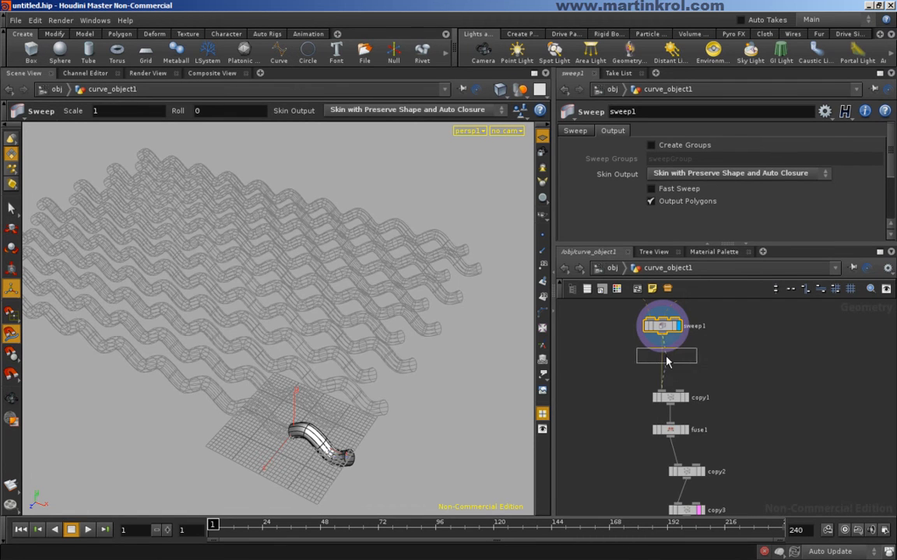
pyautogui.click(669, 363)
# Step: Display convert1 and lower its level of detail to 0.001 in U and 0.04 in V
pyautogui.keyDown('alt'); pyautogui.moveTo(341, 438); pyautogui.dragTo(379, 438, button='right'); pyautogui.keyUp('alt')
pyautogui.keyDown('alt'); pyautogui.moveTo(378, 439); pyautogui.dragTo(370, 395, button='middle'); pyautogui.keyUp('alt')
pyautogui.keyDown('alt'); pyautogui.moveTo(370, 394); pyautogui.dragTo(410, 392); pyautogui.keyUp('alt')
pyautogui.keyDown('alt'); pyautogui.moveTo(411, 393); pyautogui.dragTo(439, 344, button='right'); pyautogui.keyUp('alt')
pyautogui.keyDown('alt'); pyautogui.moveTo(439, 344); pyautogui.dragTo(369, 356, button='middle'); pyautogui.keyUp('alt')
pyautogui.moveTo(667, 327); pyautogui.dragTo(670, 357)
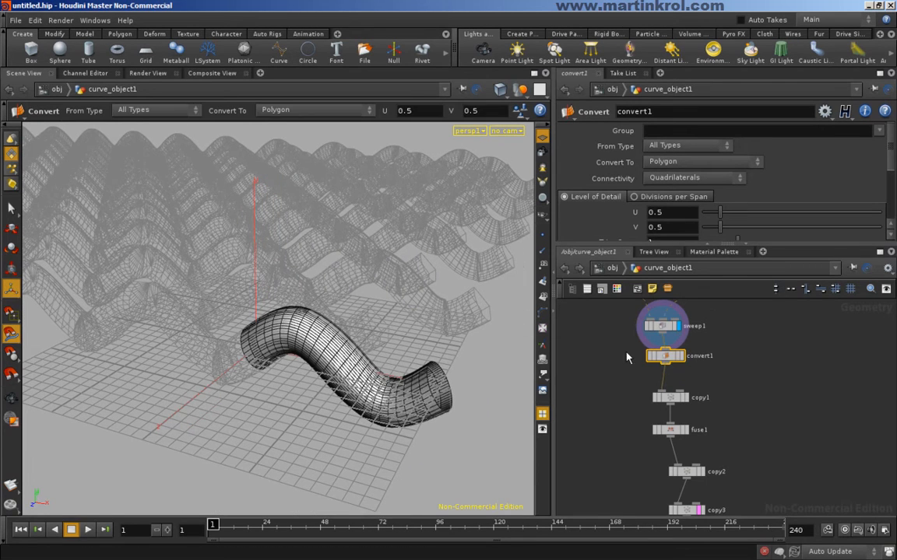
pyautogui.click(681, 356)
pyautogui.keyDown('alt'); pyautogui.moveTo(382, 368); pyautogui.dragTo(369, 351); pyautogui.keyUp('alt')
pyautogui.moveTo(713, 212); pyautogui.dragTo(705, 229)
pyautogui.moveTo(467, 311); pyautogui.dragTo(416, 334)
pyautogui.press('Return')
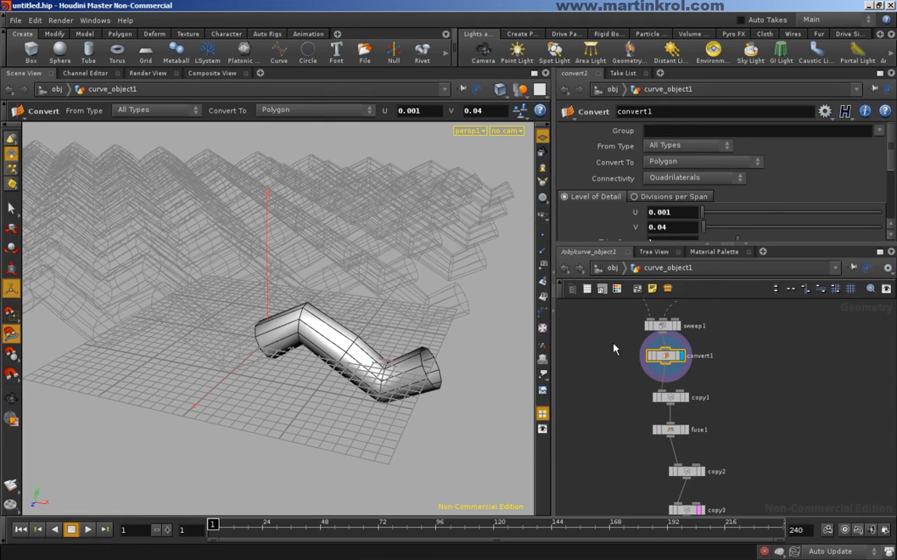
# Step: Display copy3 and examine the full array of reduced-polygon strands from several angles
pyautogui.moveTo(768, 394); pyautogui.dragTo(748, 333, button='middle')
pyautogui.click(685, 450)
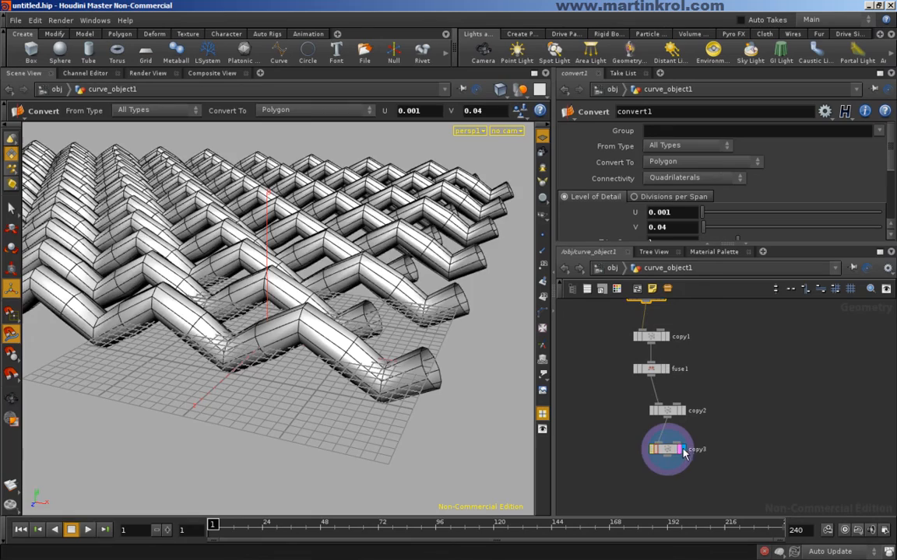
pyautogui.keyDown('alt'); pyautogui.moveTo(381, 298); pyautogui.dragTo(261, 272, button='right'); pyautogui.keyUp('alt')
pyautogui.keyDown('alt'); pyautogui.moveTo(261, 272); pyautogui.dragTo(276, 345); pyautogui.keyUp('alt')
pyautogui.scroll(5, 280, 327)
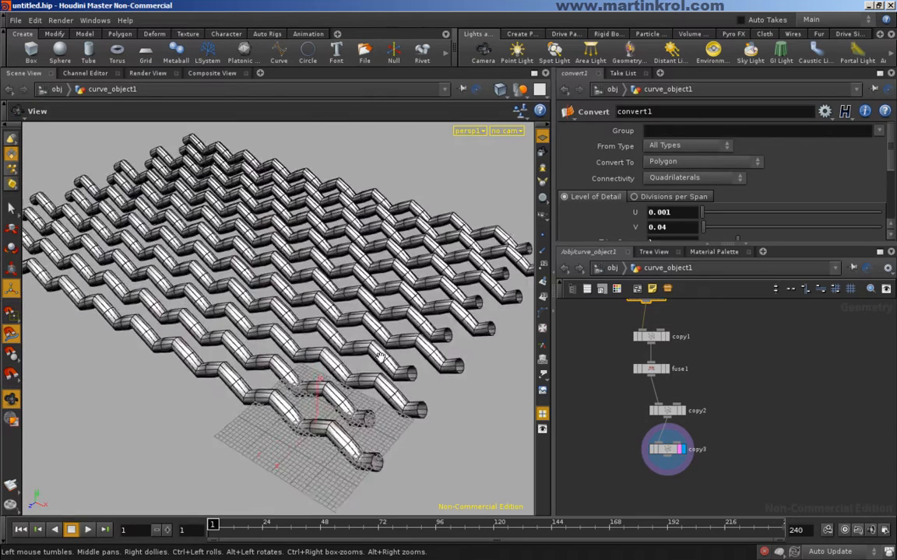
pyautogui.moveTo(316, 297); pyautogui.dragTo(337, 276)
pyautogui.moveTo(762, 404); pyautogui.dragTo(745, 377, button='middle')
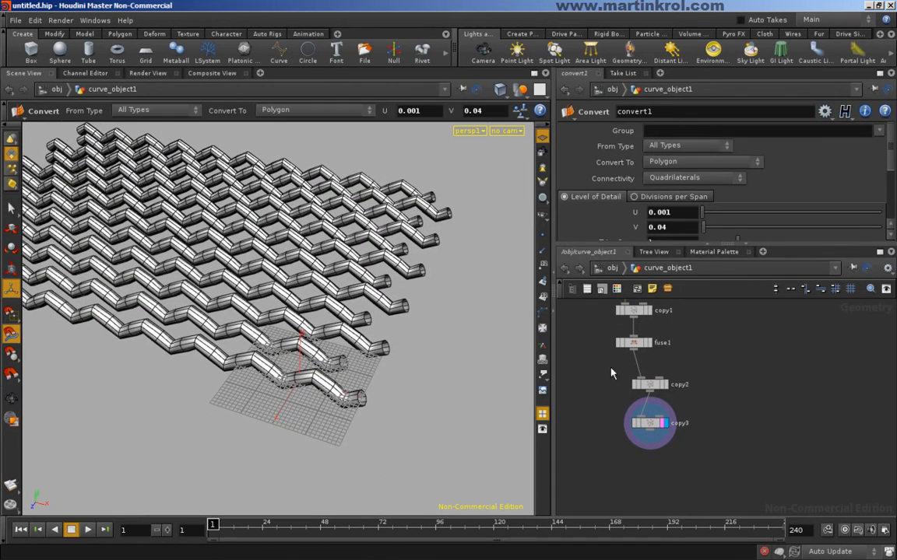
pyautogui.scroll(-3, 321, 336)
pyautogui.moveTo(369, 323); pyautogui.dragTo(316, 403)
pyautogui.moveTo(313, 446); pyautogui.dragTo(130, 266)
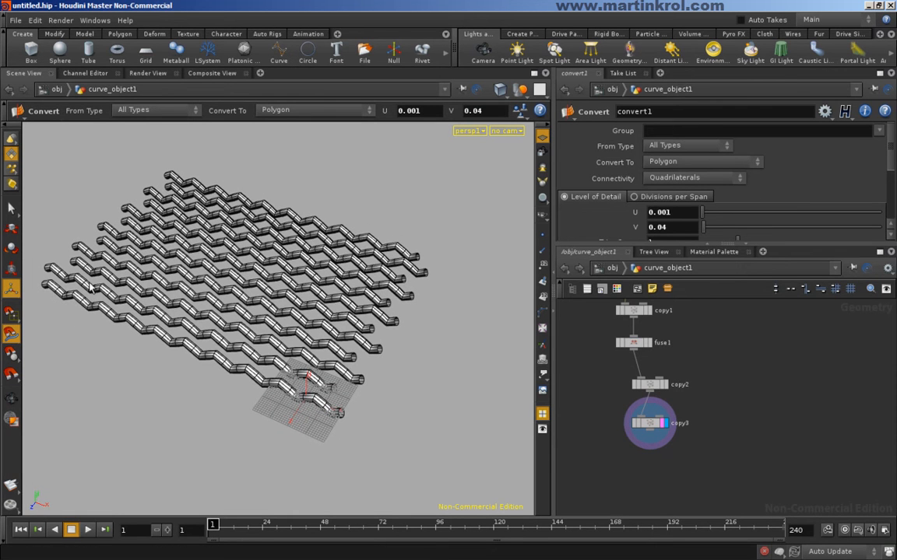
# Step: Move copy3 closer to copy2, add a Copy node beneath copy3 and display it
pyautogui.moveTo(660, 427); pyautogui.dragTo(656, 421)
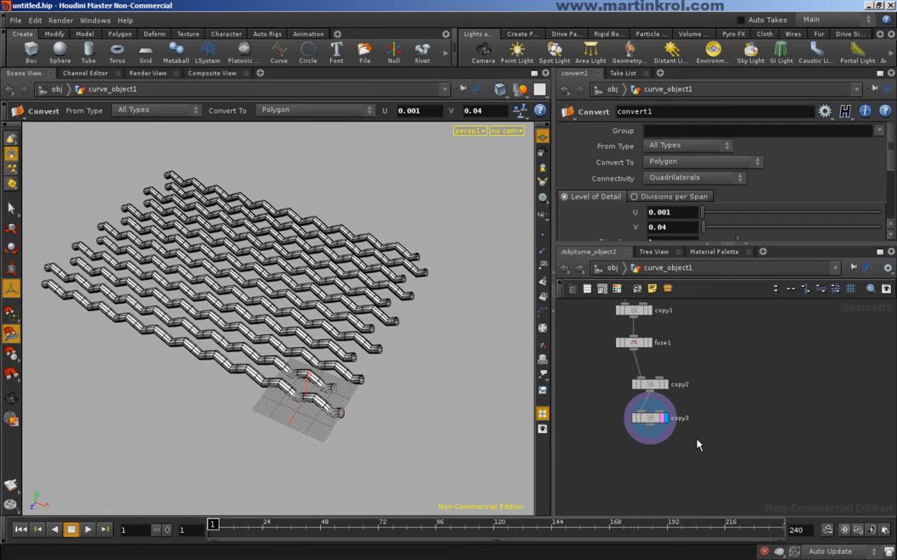
pyautogui.press('Tab')
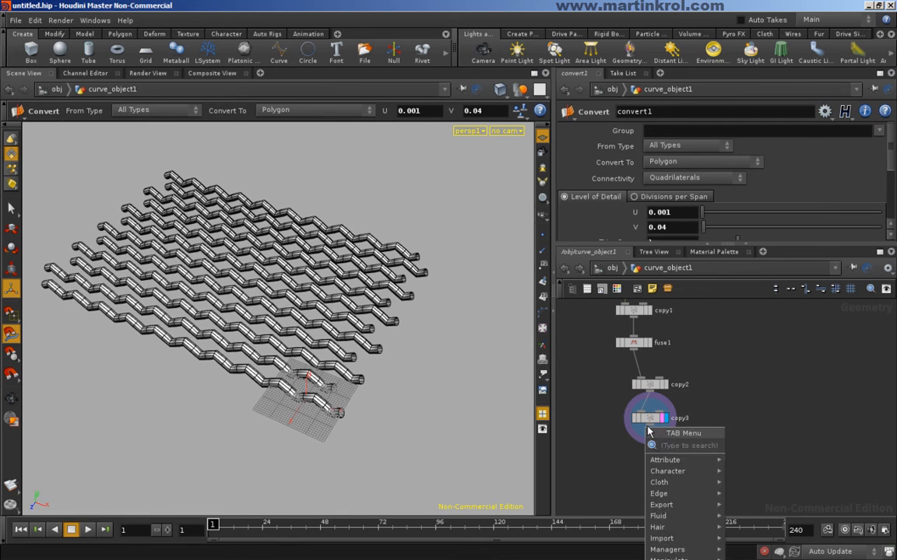
pyautogui.write('cop')
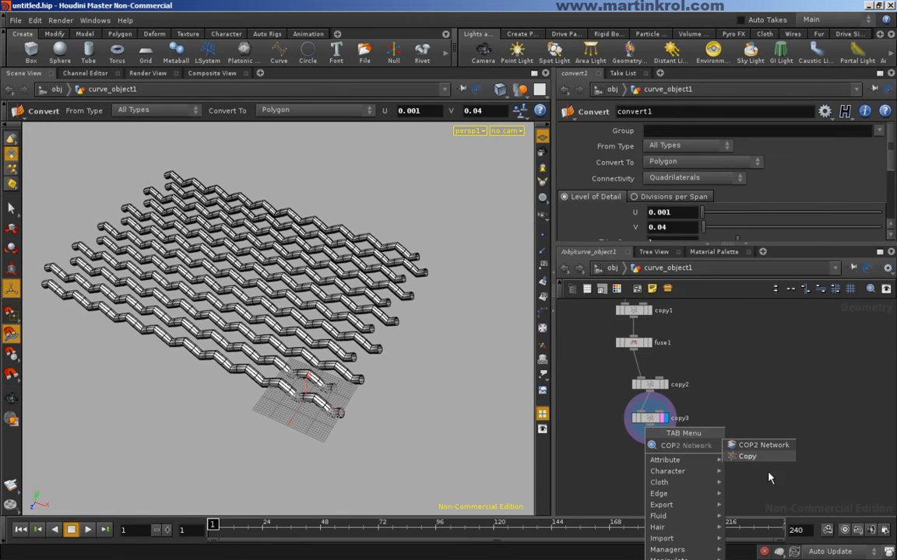
pyautogui.click(748, 457)
pyautogui.click(649, 476)
pyautogui.click(656, 477)
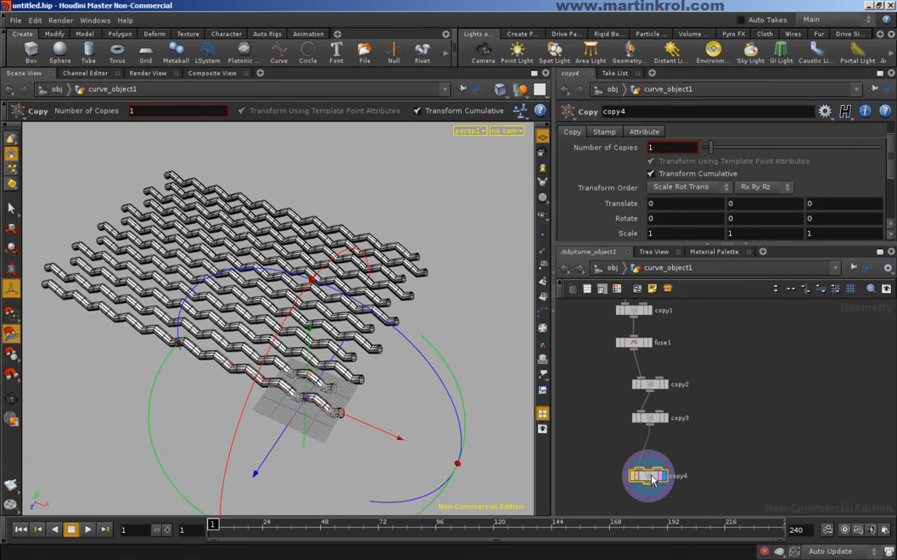
pyautogui.moveTo(658, 453); pyautogui.dragTo(658, 452)
pyautogui.keyDown('alt'); pyautogui.moveTo(396, 376); pyautogui.dragTo(387, 372); pyautogui.keyUp('alt')
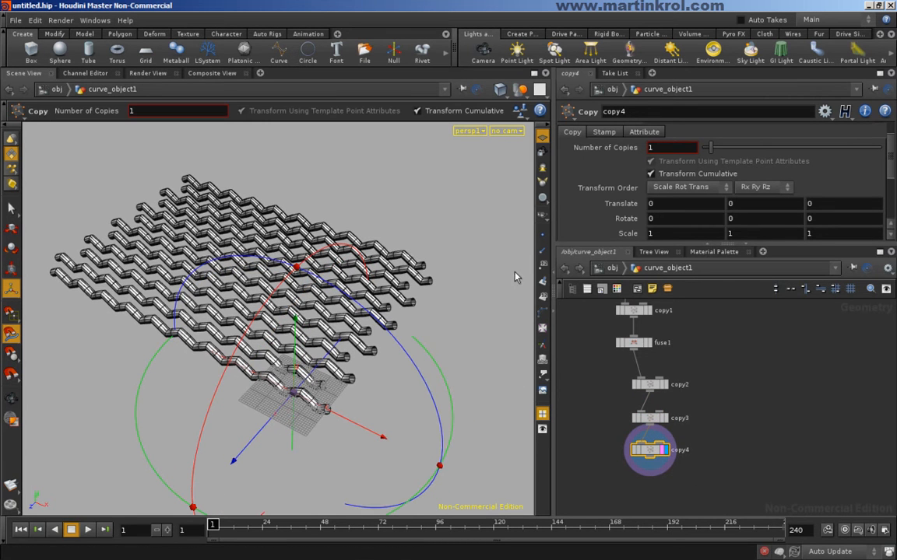
# Step: Set copy4's number of copies to 2 and its Y rotation to 270
pyautogui.moveTo(716, 149); pyautogui.dragTo(719, 150)
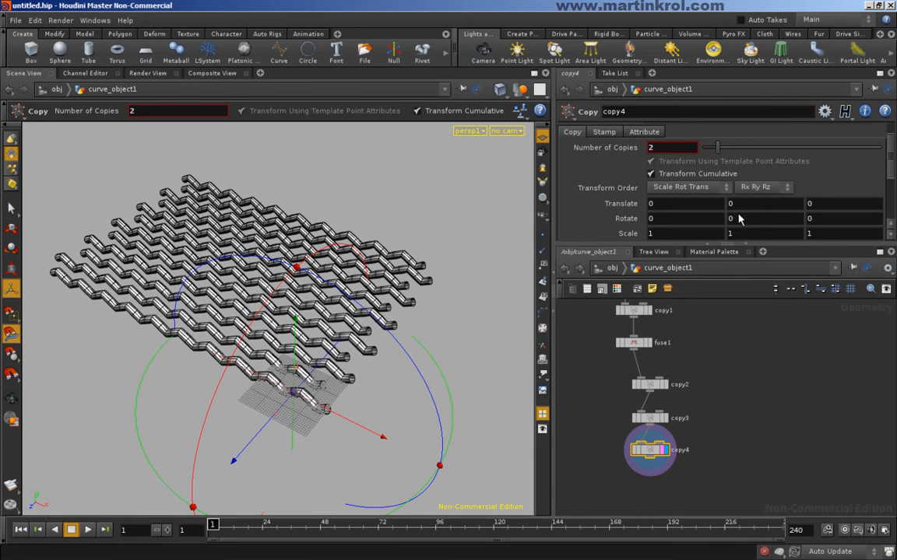
pyautogui.moveTo(827, 221)
pyautogui.mouseDown(button='middle')
pyautogui.moveTo(839, 222)
pyautogui.moveTo(792, 225)
pyautogui.moveTo(831, 222)
pyautogui.mouseUp(button='middle')
pyautogui.hotkey('ctrl', 'z')
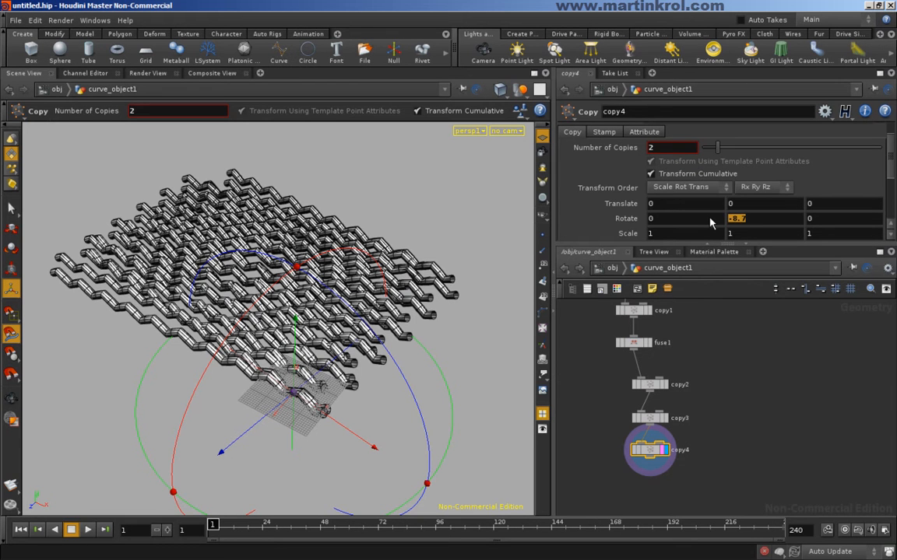
pyautogui.press('Return')
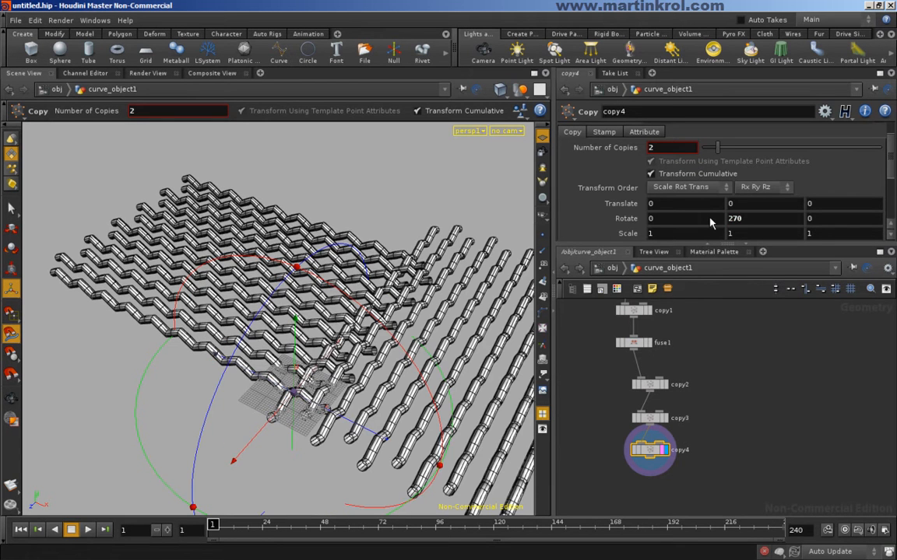
pyautogui.keyDown('alt'); pyautogui.moveTo(341, 250); pyautogui.dragTo(289, 287); pyautogui.keyUp('alt')
pyautogui.press('Return')
# Step: Shift the rotated strands over the original ones by translating copy4 to -52.8 in X and -2.6 in Z
pyautogui.moveTo(694, 207); pyautogui.dragTo(580, 205, button='middle')
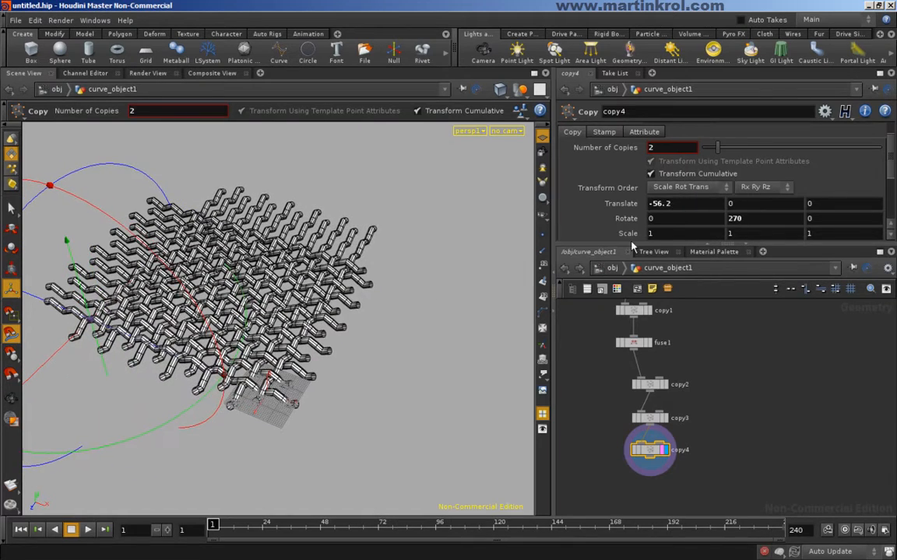
pyautogui.moveTo(719, 204); pyautogui.dragTo(868, 212, button='middle')
pyautogui.keyDown('alt'); pyautogui.moveTo(268, 330); pyautogui.dragTo(256, 376); pyautogui.keyUp('alt')
pyautogui.keyDown('alt'); pyautogui.moveTo(256, 376); pyautogui.dragTo(282, 389, button='right'); pyautogui.keyUp('alt')
pyautogui.keyDown('alt'); pyautogui.moveTo(282, 390); pyautogui.dragTo(267, 340); pyautogui.keyUp('alt')
pyautogui.keyDown('alt'); pyautogui.moveTo(267, 340); pyautogui.dragTo(292, 354, button='right'); pyautogui.keyUp('alt')
pyautogui.keyDown('alt'); pyautogui.moveTo(292, 354); pyautogui.dragTo(245, 321); pyautogui.keyUp('alt')
pyautogui.moveTo(809, 207); pyautogui.dragTo(679, 208, button='middle')
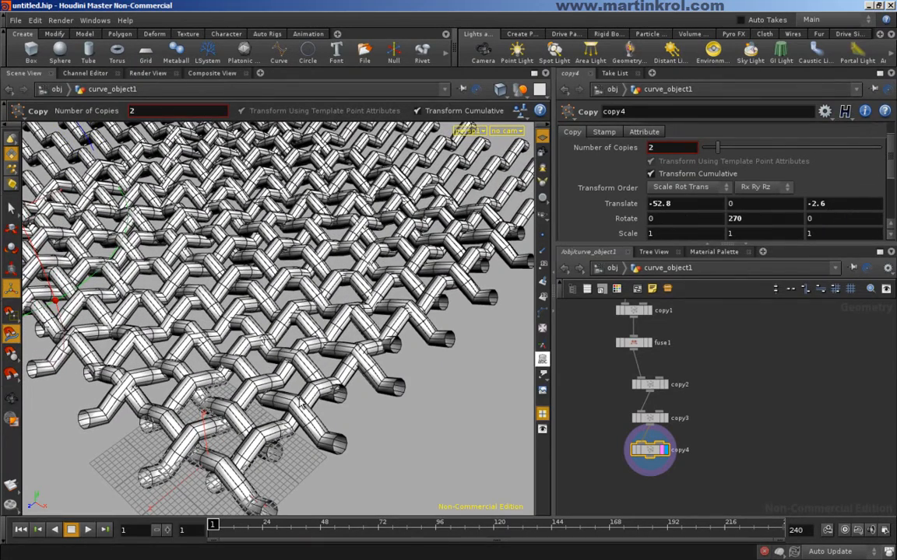
# Step: Refine copy4's translation to -50.6 in X and -3.1 in Z so the crossing strands interlace
pyautogui.press('Escape')
pyautogui.moveTo(320, 384); pyautogui.dragTo(390, 347)
pyautogui.moveTo(665, 216); pyautogui.dragTo(799, 206, button='middle')
pyautogui.moveTo(226, 312); pyautogui.dragTo(300, 284)
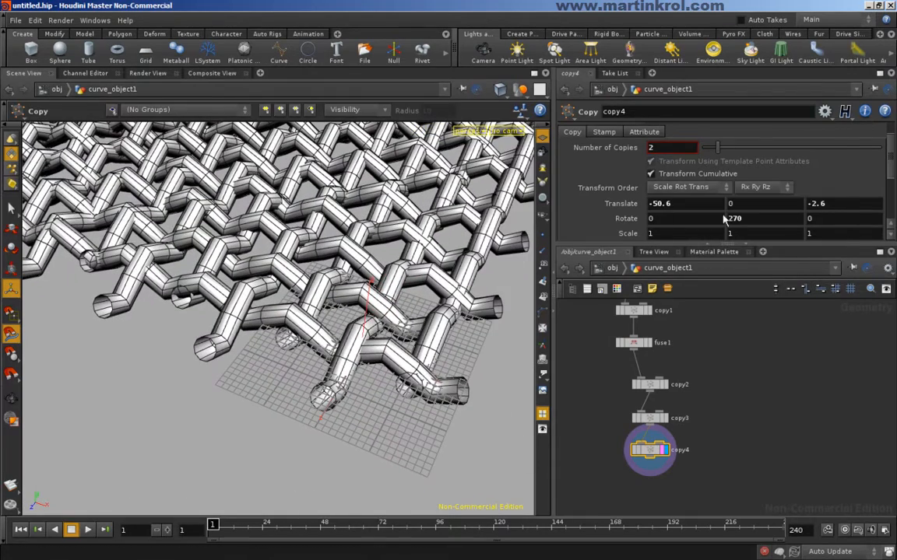
pyautogui.moveTo(833, 206); pyautogui.dragTo(810, 204, button='middle')
pyautogui.moveTo(366, 296); pyautogui.dragTo(321, 281)
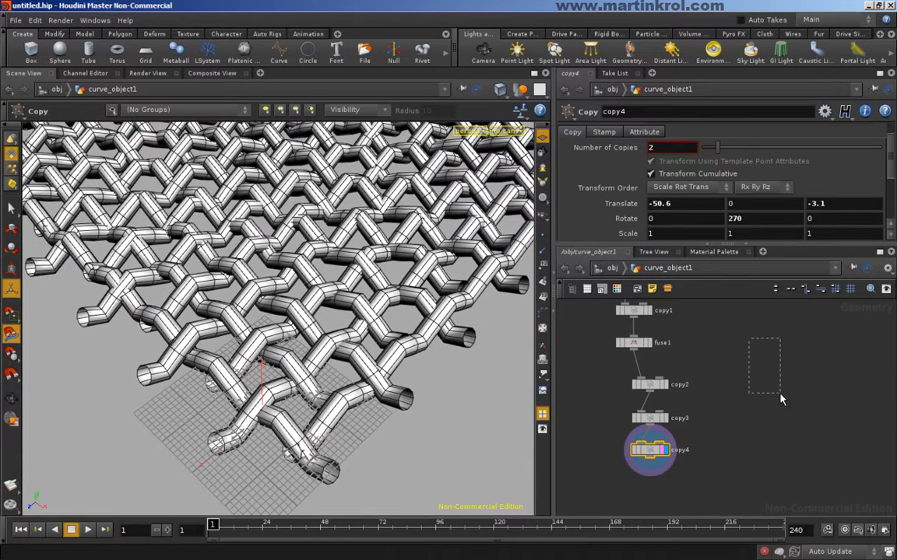
# Step: Try other translation values on copy2 to adjust the stagger between alternate strands
pyautogui.moveTo(597, 370); pyautogui.dragTo(597, 389, button='middle')
pyautogui.click(652, 404)
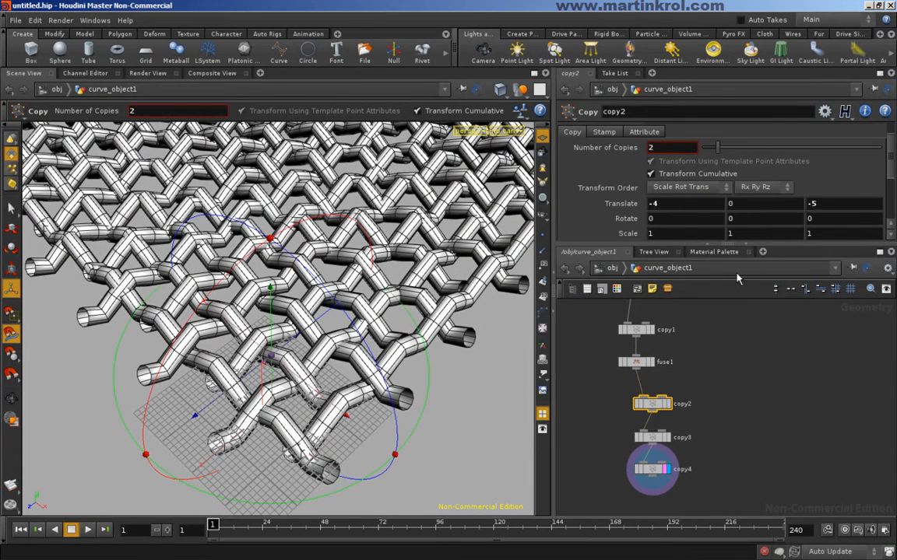
pyautogui.moveTo(666, 208); pyautogui.dragTo(694, 209, button='middle')
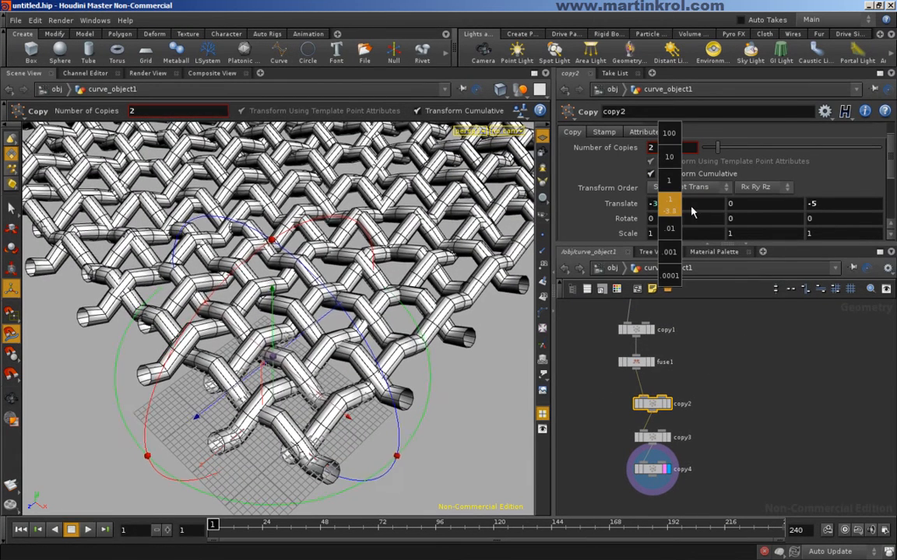
pyautogui.moveTo(760, 207); pyautogui.dragTo(735, 218, button='middle')
pyautogui.moveTo(415, 304)
pyautogui.keyDown('alt'); pyautogui.mouseDown()
pyautogui.moveTo(360, 302)
pyautogui.moveTo(408, 310)
pyautogui.mouseUp(); pyautogui.keyUp('alt')
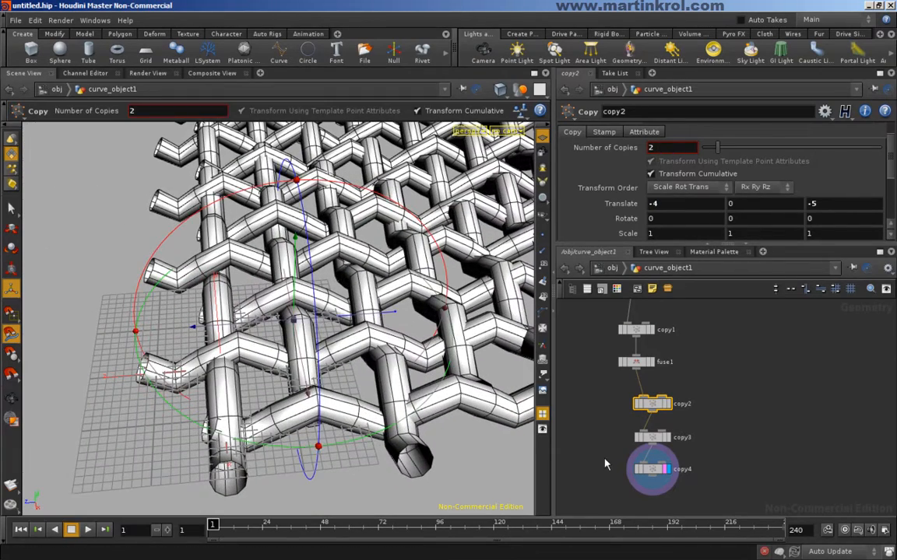
# Step: Set copy4's Z translation to -2.2
pyautogui.click(647, 469)
pyautogui.moveTo(843, 208); pyautogui.dragTo(874, 207, button='middle')
pyautogui.keyDown('alt'); pyautogui.moveTo(303, 286); pyautogui.dragTo(281, 308); pyautogui.keyUp('alt')
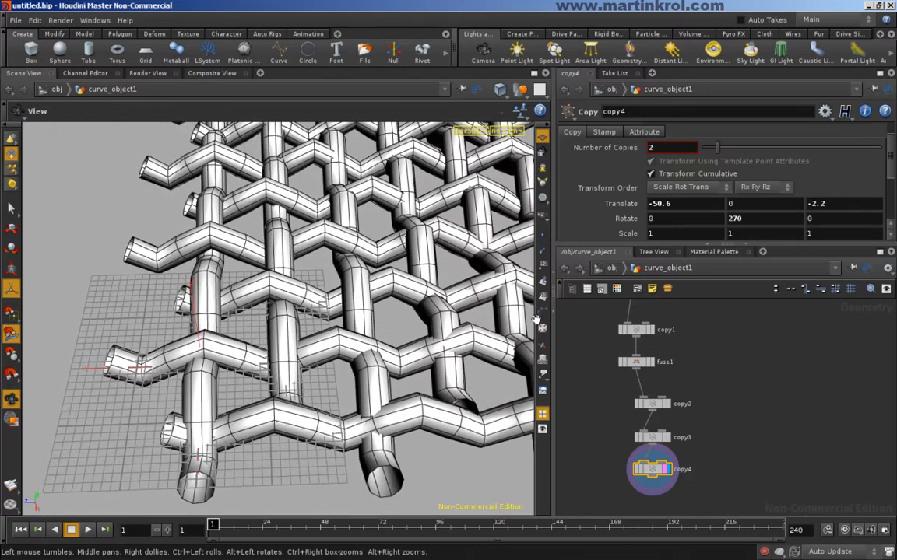
# Step: Check copy3's settings and set copy2's X translation to -5
pyautogui.click(652, 437)
pyautogui.keyDown('alt'); pyautogui.moveTo(384, 352); pyautogui.dragTo(342, 393); pyautogui.keyUp('alt')
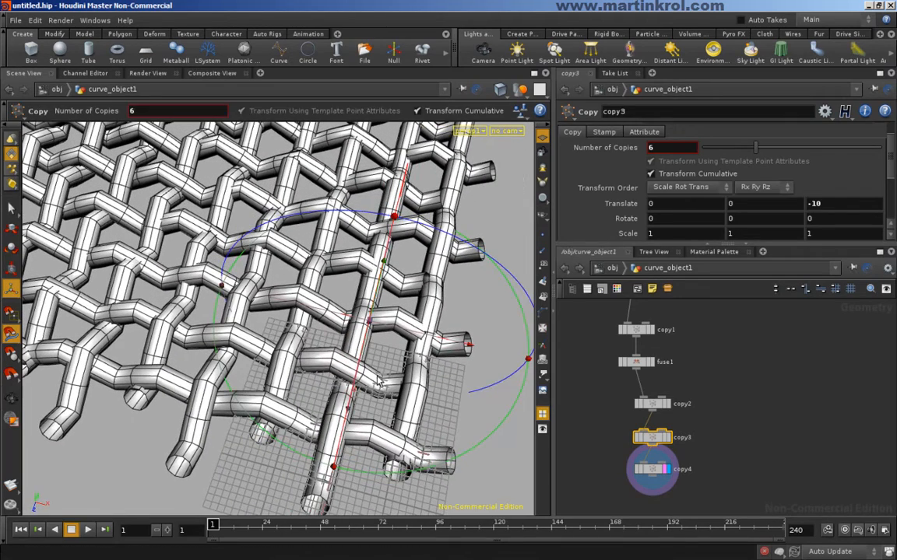
pyautogui.click(654, 403)
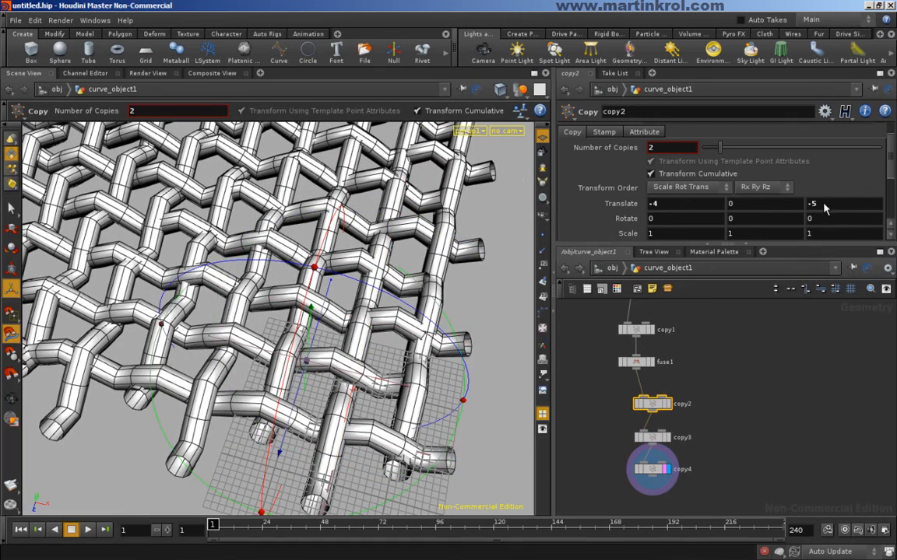
pyautogui.moveTo(693, 206); pyautogui.dragTo(652, 205, button='middle')
pyautogui.keyDown('alt'); pyautogui.moveTo(378, 336); pyautogui.dragTo(243, 325); pyautogui.keyUp('alt')
pyautogui.moveTo(579, 386); pyautogui.dragTo(734, 419)
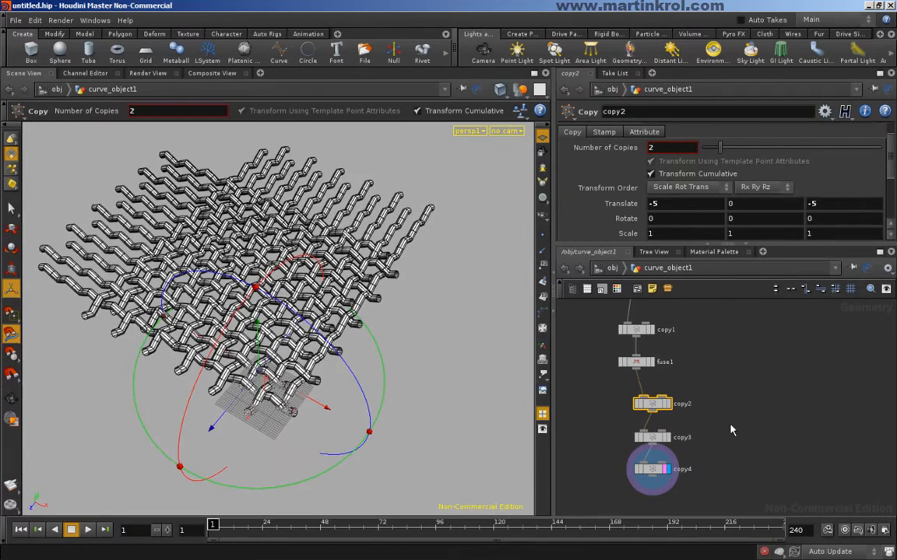
# Step: Select copy4 and examine how the two sets of strands weave over and under each other
pyautogui.moveTo(678, 454); pyautogui.dragTo(685, 457)
pyautogui.moveTo(622, 476); pyautogui.dragTo(721, 494)
pyautogui.press('space')
pyautogui.moveTo(251, 306); pyautogui.dragTo(371, 294, button='right')
pyautogui.moveTo(298, 315); pyautogui.dragTo(254, 277)
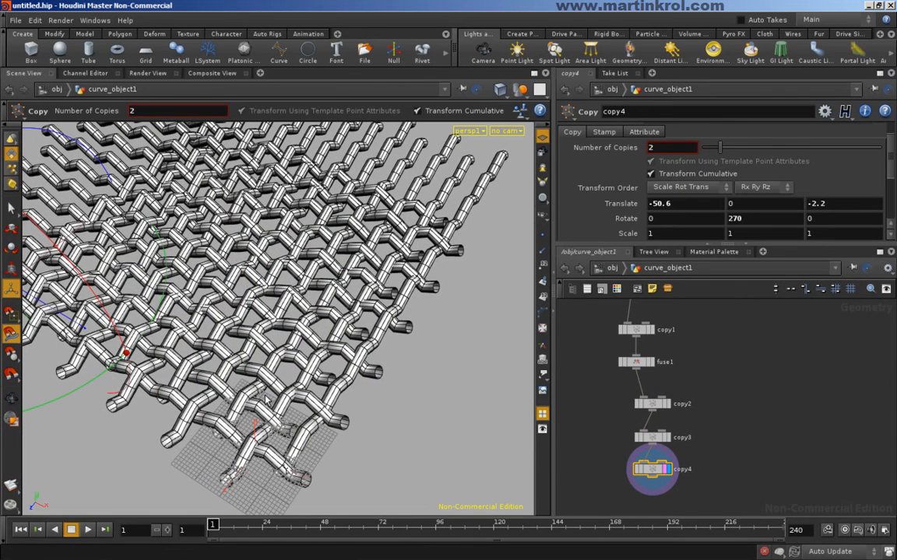
pyautogui.press('space')
pyautogui.moveTo(291, 345); pyautogui.dragTo(370, 368)
pyautogui.scroll(-4, 764, 380)
# Step: Move circle1 nearer to sweep1 in the network and select curve1
pyautogui.moveTo(764, 381); pyautogui.dragTo(734, 434, button='middle')
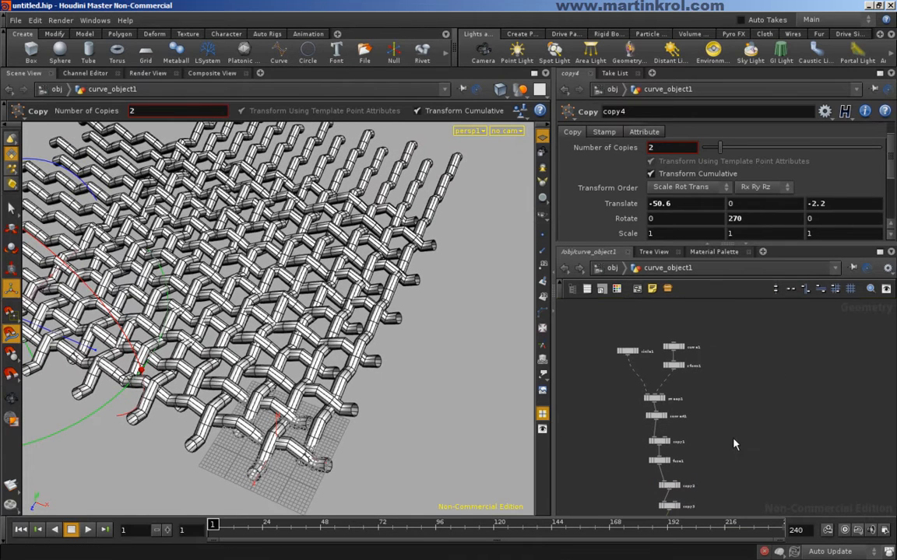
pyautogui.click(627, 351)
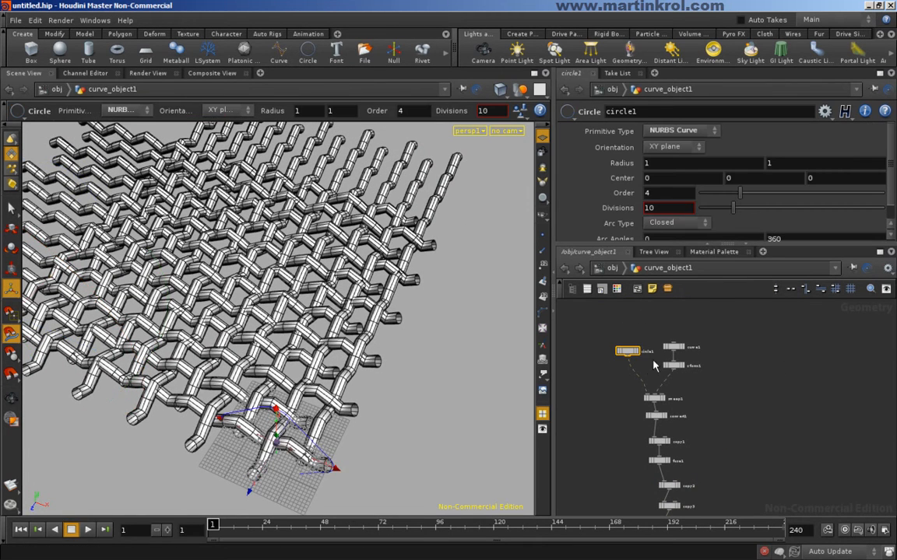
pyautogui.moveTo(620, 374); pyautogui.dragTo(619, 375)
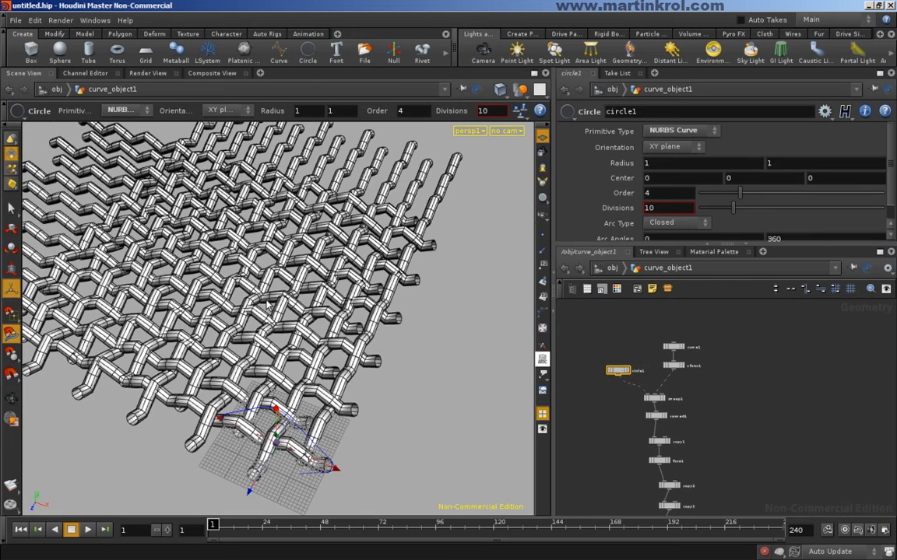
pyautogui.scroll(2, 677, 343)
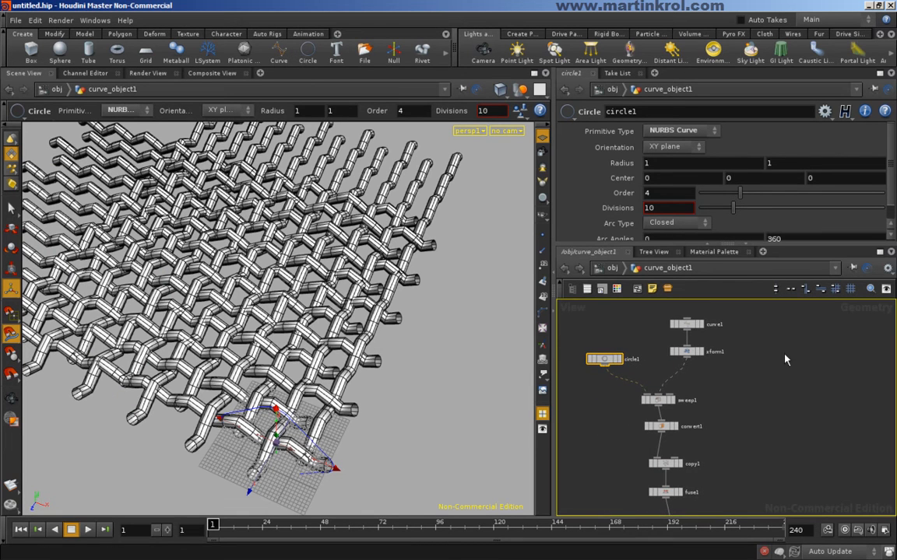
pyautogui.click(686, 324)
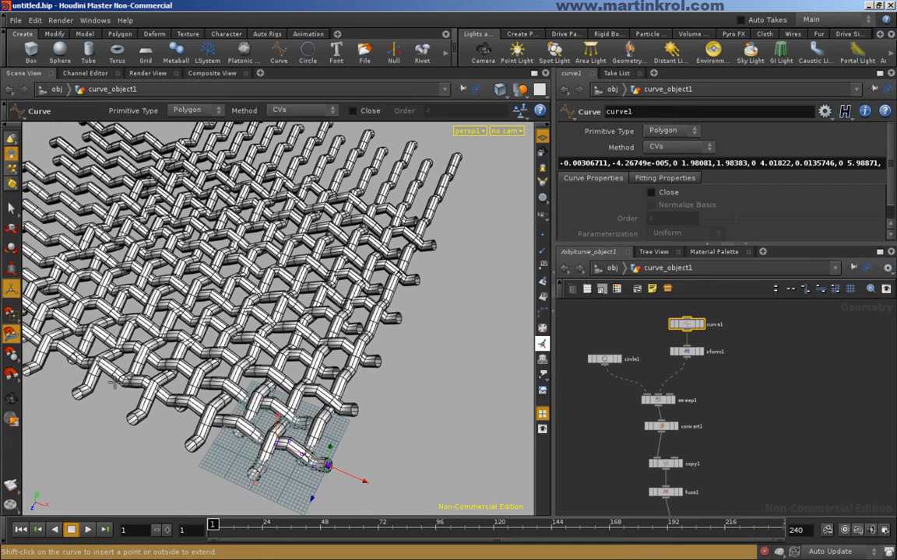
# Step: Display the nodes one after another from convert1 down to copy4 to review how the weave is built
pyautogui.keyDown('alt'); pyautogui.moveTo(182, 399); pyautogui.dragTo(202, 366, button='middle'); pyautogui.keyUp('alt')
pyautogui.moveTo(786, 464); pyautogui.dragTo(766, 394, button='middle')
pyautogui.click(654, 333)
pyautogui.moveTo(390, 413)
pyautogui.keyDown('alt'); pyautogui.mouseDown()
pyautogui.moveTo(367, 401)
pyautogui.moveTo(393, 398)
pyautogui.mouseUp(); pyautogui.keyUp('alt')
pyautogui.click(658, 394)
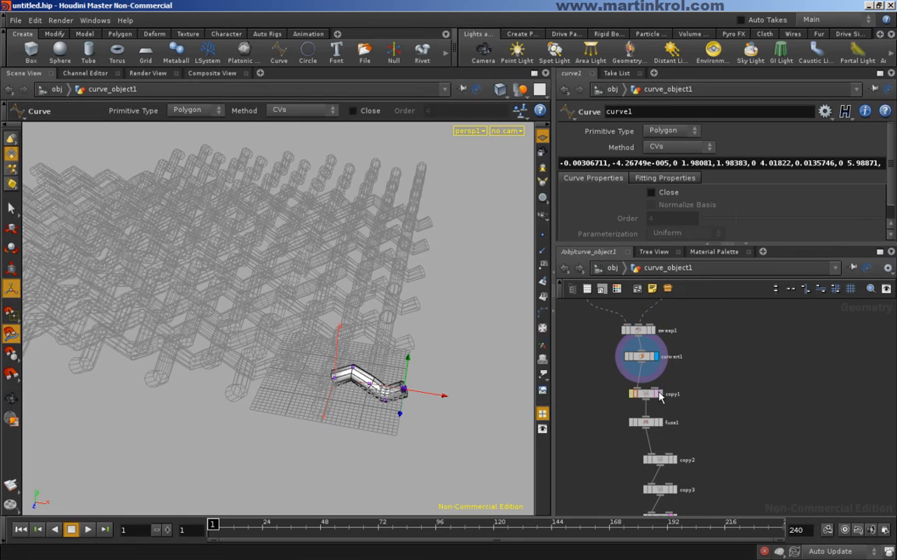
pyautogui.moveTo(710, 437); pyautogui.dragTo(695, 383, button='middle')
pyautogui.click(648, 369)
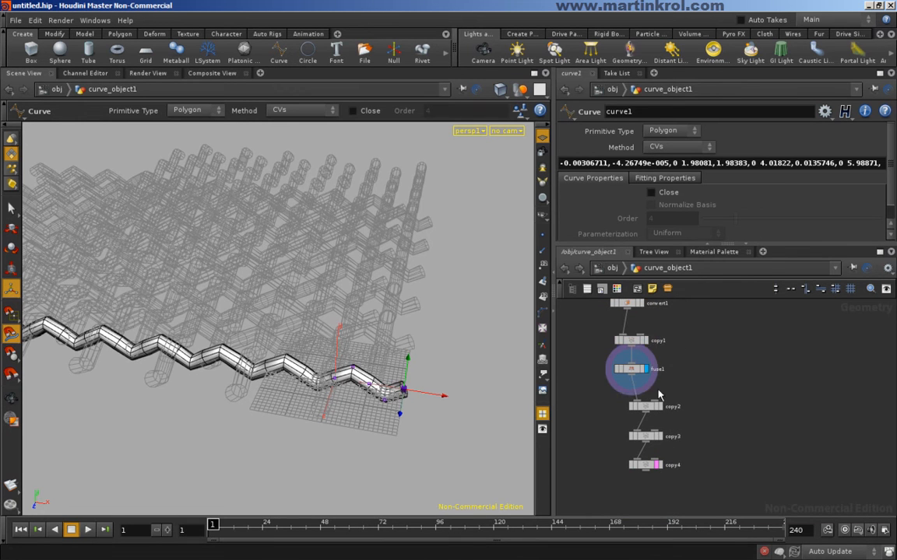
pyautogui.click(658, 406)
pyautogui.click(660, 438)
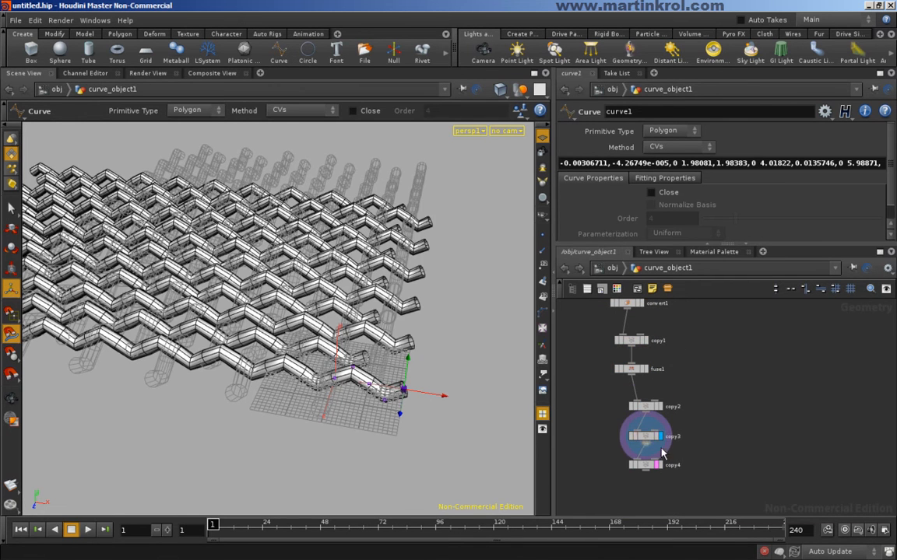
pyautogui.click(659, 466)
pyautogui.scroll(-3, 698, 389)
pyautogui.keyDown('alt'); pyautogui.moveTo(319, 319); pyautogui.dragTo(289, 351); pyautogui.keyUp('alt')
pyautogui.moveTo(780, 358); pyautogui.dragTo(763, 399, button='middle')
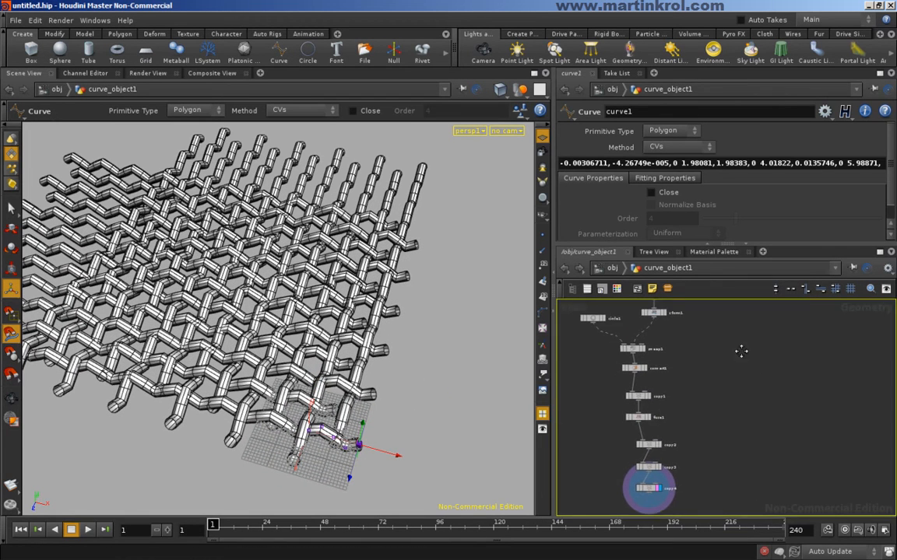
pyautogui.moveTo(743, 340); pyautogui.dragTo(733, 400, button='middle')
pyautogui.scroll(4, 722, 362)
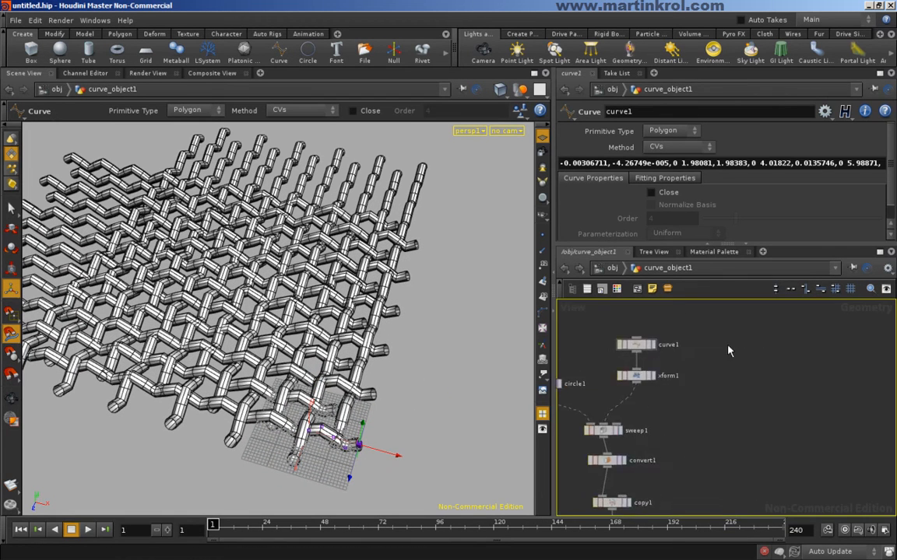
pyautogui.moveTo(715, 331); pyautogui.dragTo(757, 388, button='middle')
pyautogui.moveTo(743, 424); pyautogui.dragTo(728, 375, button='middle')
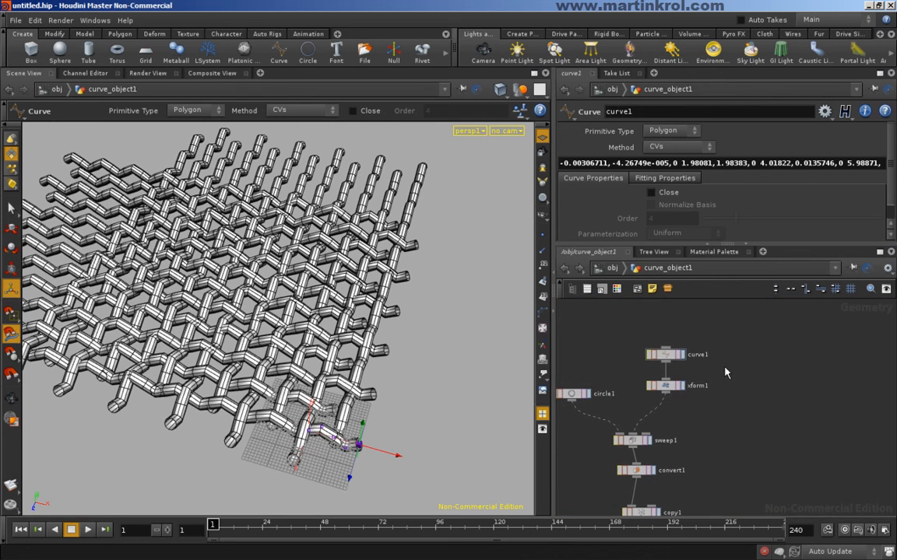
# Step: Move curve1 and xform1 together farther from sweep1 in the network, keeping their connections, and leave xform1's parameters showing
pyautogui.moveTo(722, 339); pyautogui.dragTo(629, 379)
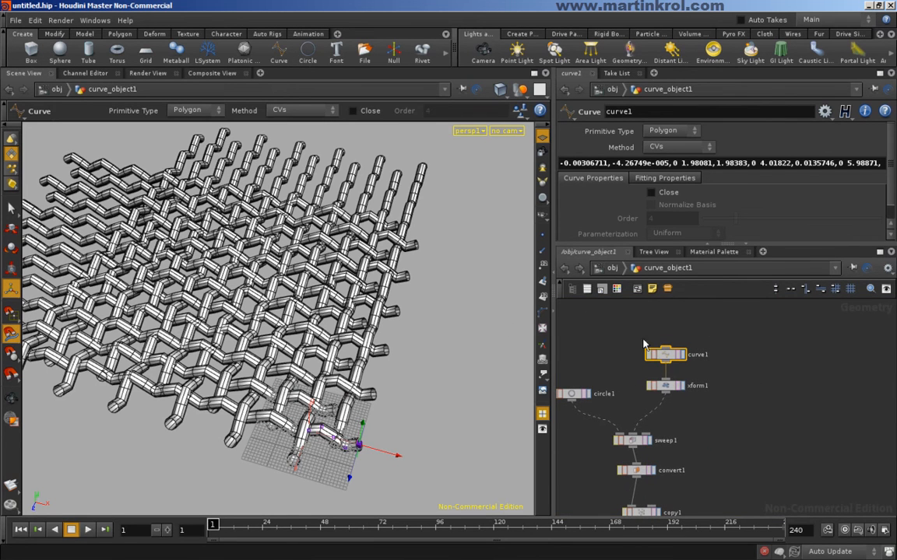
pyautogui.keyDown('shift'); pyautogui.click(677, 386); pyautogui.keyUp('shift')
pyautogui.moveTo(693, 364); pyautogui.dragTo(694, 364)
pyautogui.click(778, 398)
pyautogui.moveTo(766, 371); pyautogui.dragTo(757, 381, button='middle')
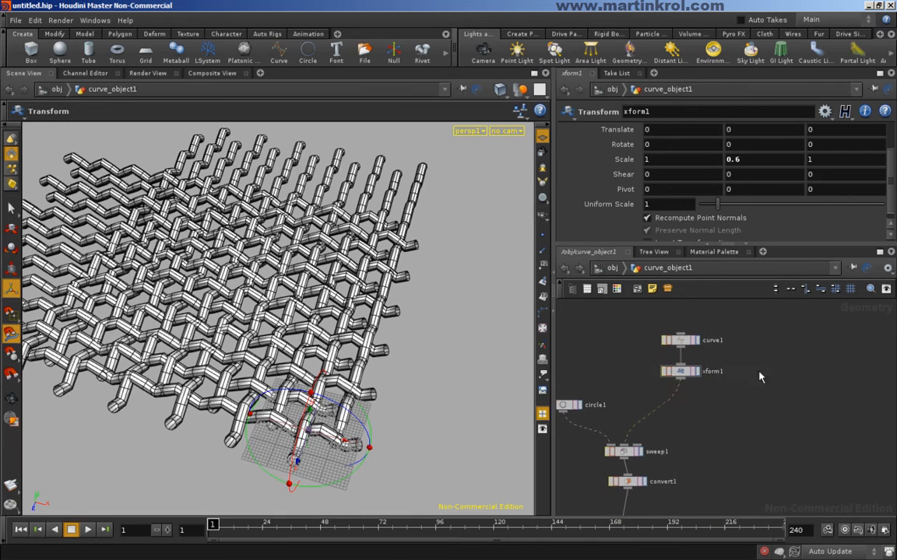
# Step: Add a Line node beside xform1 in the network and display its output in the viewport
pyautogui.press('Tab')
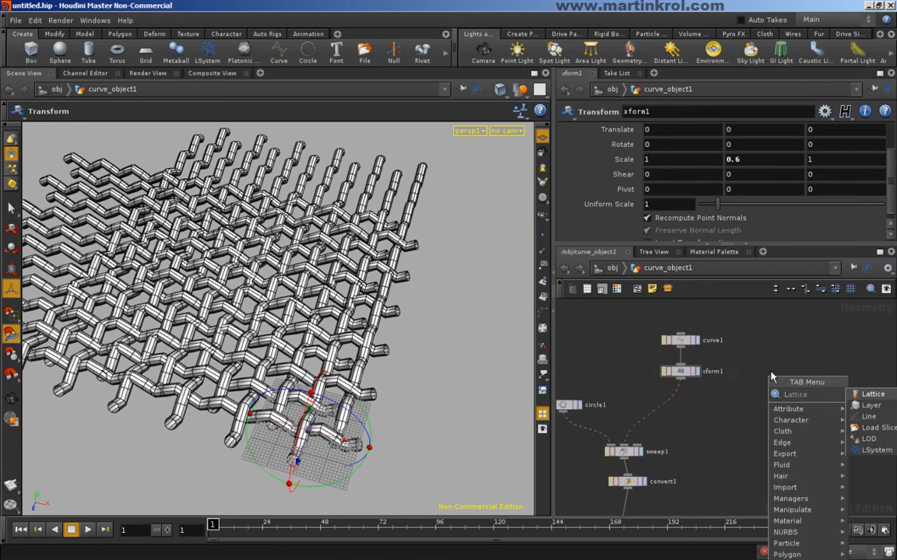
pyautogui.write('line')
pyautogui.press('Return')
pyautogui.click(761, 397)
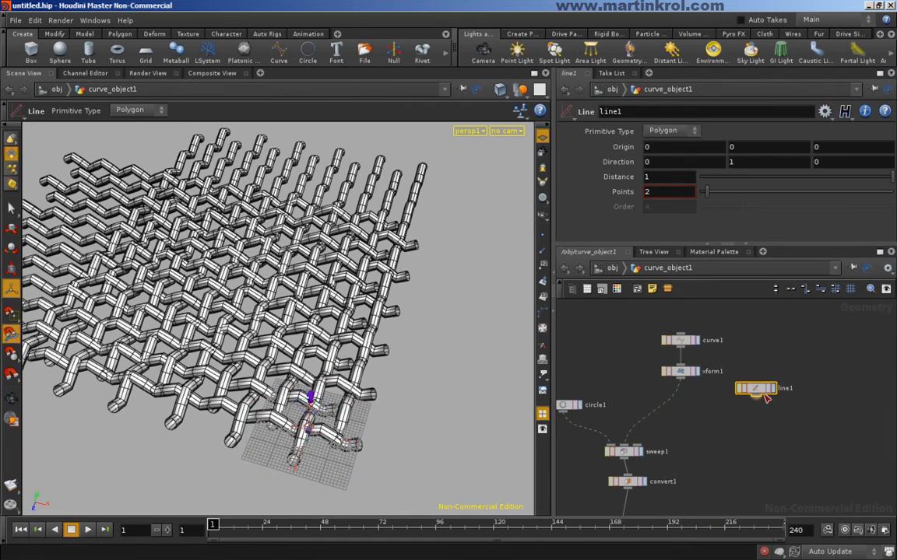
pyautogui.click(773, 389)
pyautogui.keyDown('alt'); pyautogui.moveTo(379, 426); pyautogui.dragTo(339, 361, button='middle'); pyautogui.keyUp('alt')
pyautogui.keyDown('alt'); pyautogui.moveTo(286, 380); pyautogui.dragTo(422, 391, button='right'); pyautogui.keyUp('alt')
pyautogui.keyDown('alt'); pyautogui.moveTo(421, 391); pyautogui.dragTo(399, 292, button='middle'); pyautogui.keyUp('alt')
pyautogui.keyDown('alt'); pyautogui.moveTo(292, 342); pyautogui.dragTo(397, 357, button='right'); pyautogui.keyUp('alt')
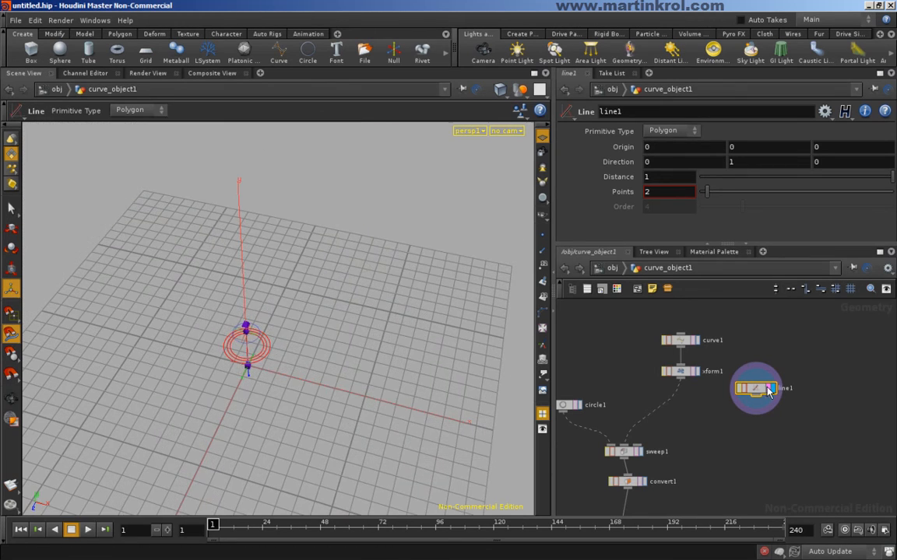
# Step: Turn on point display in the viewport to see the line's points, and shift line1 slightly in the network
pyautogui.keyDown('alt'); pyautogui.moveTo(280, 396); pyautogui.dragTo(513, 289); pyautogui.keyUp('alt')
pyautogui.keyDown('alt'); pyautogui.moveTo(381, 289); pyautogui.dragTo(364, 255); pyautogui.keyUp('alt')
pyautogui.keyDown('alt'); pyautogui.moveTo(356, 307); pyautogui.dragTo(352, 342, button='middle'); pyautogui.keyUp('alt')
pyautogui.keyDown('alt'); pyautogui.moveTo(310, 287); pyautogui.dragTo(308, 302, button='middle'); pyautogui.keyUp('alt')
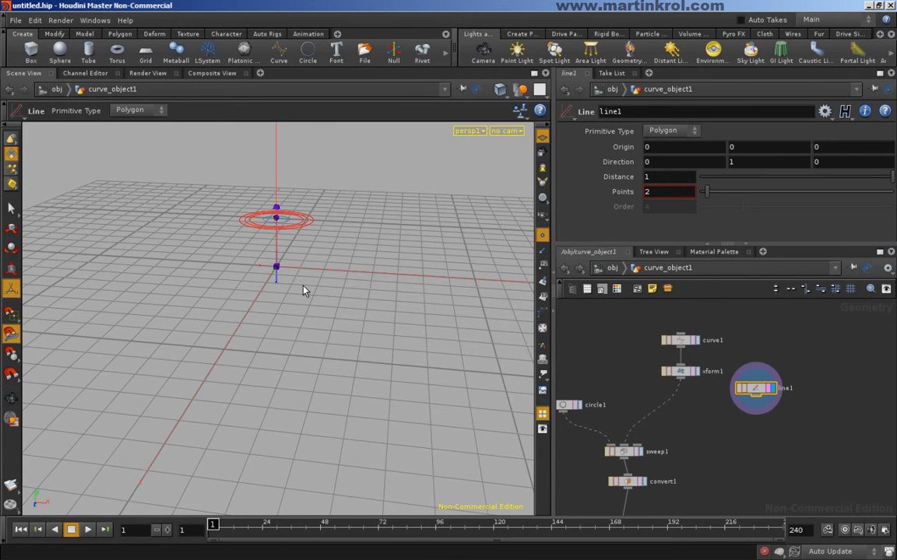
pyautogui.press('alt')
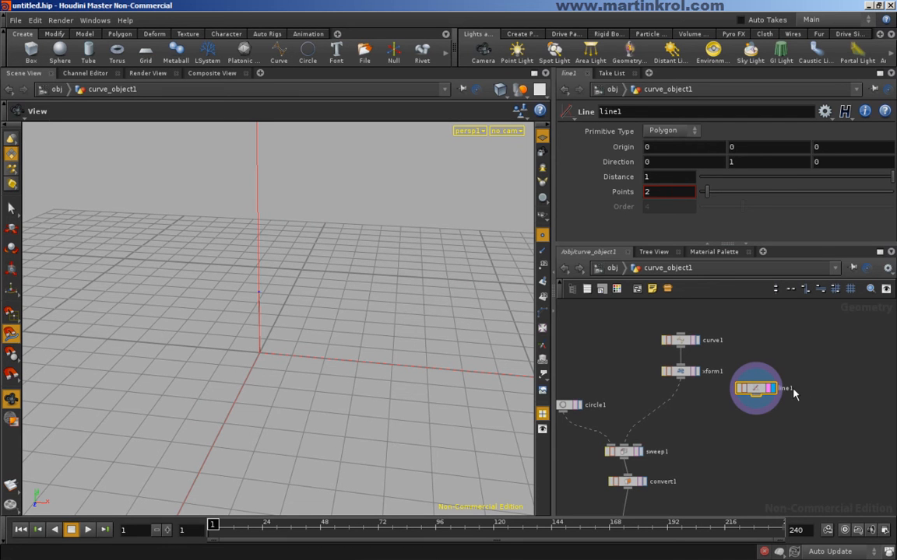
pyautogui.moveTo(754, 393); pyautogui.dragTo(757, 386)
pyautogui.moveTo(254, 336); pyautogui.dragTo(256, 316, button='middle')
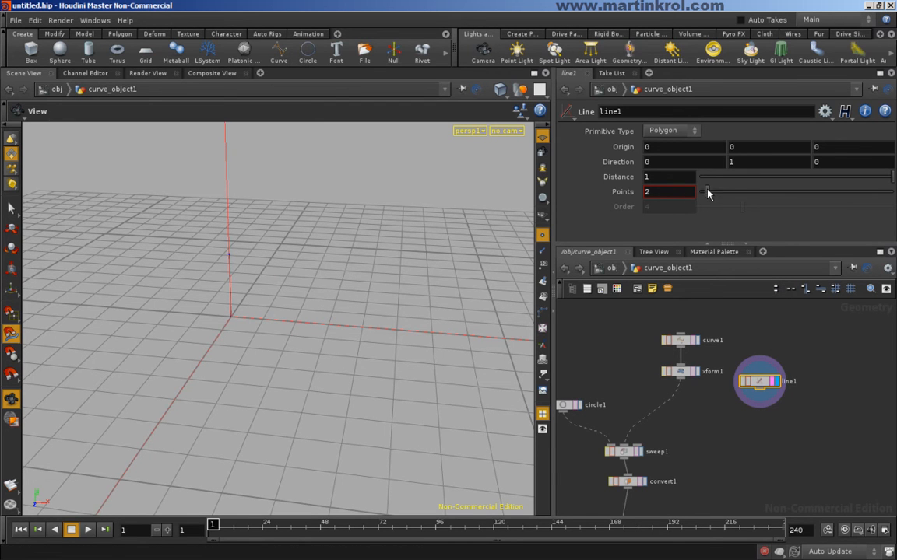
# Step: Set line1's point count to 13 and its direction to 1, 0, 0 so it runs along the X axis
pyautogui.moveTo(707, 195); pyautogui.dragTo(750, 195)
pyautogui.write('0')
pyautogui.press('Return')
pyautogui.moveTo(344, 235); pyautogui.dragTo(220, 332, button='middle')
pyautogui.moveTo(220, 333); pyautogui.dragTo(444, 294, button='right')
pyautogui.moveTo(445, 294); pyautogui.dragTo(307, 226, button='middle')
pyautogui.moveTo(307, 226); pyautogui.dragTo(263, 334, button='right')
pyautogui.moveTo(262, 334); pyautogui.dragTo(232, 304)
pyautogui.moveTo(319, 311); pyautogui.dragTo(214, 306)
pyautogui.moveTo(342, 306); pyautogui.dragTo(351, 301)
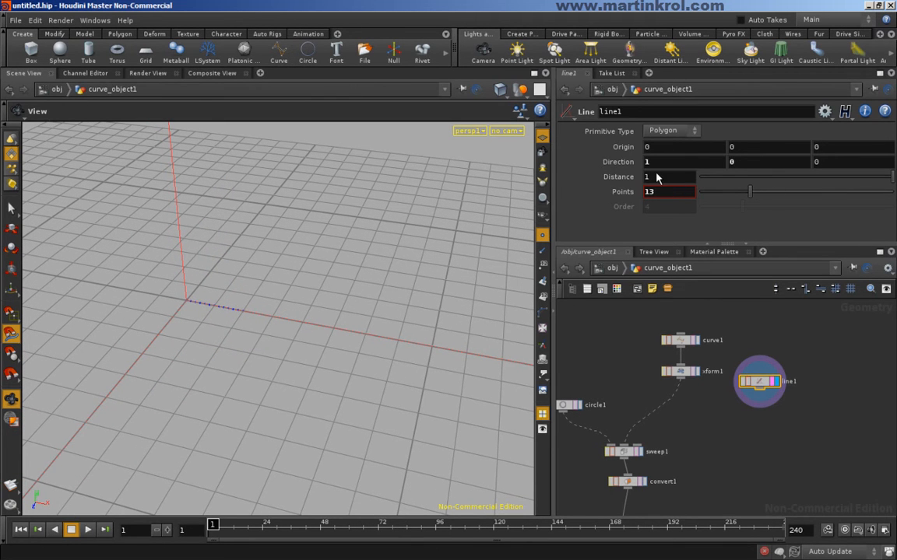
# Step: Append a Point node to the output of line1
pyautogui.moveTo(794, 375); pyautogui.dragTo(765, 352, button='middle')
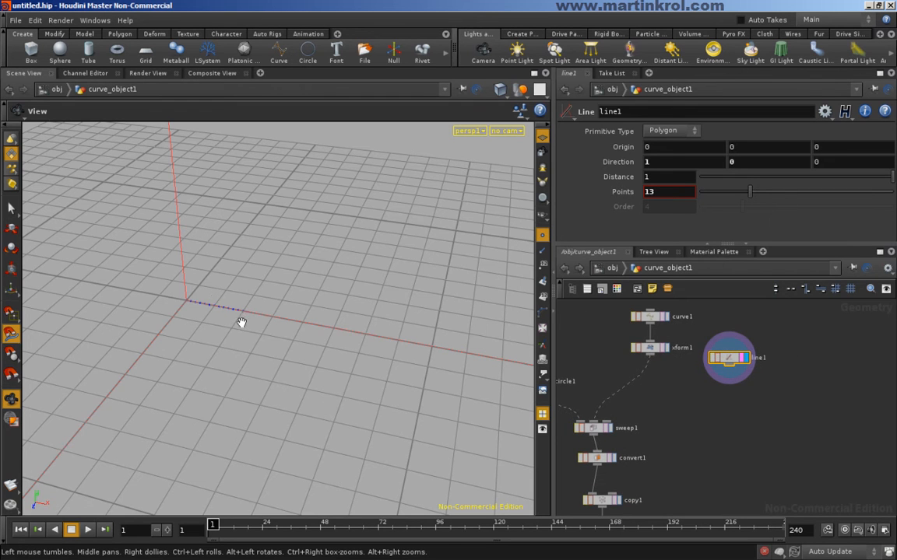
pyautogui.moveTo(190, 305); pyautogui.dragTo(217, 306)
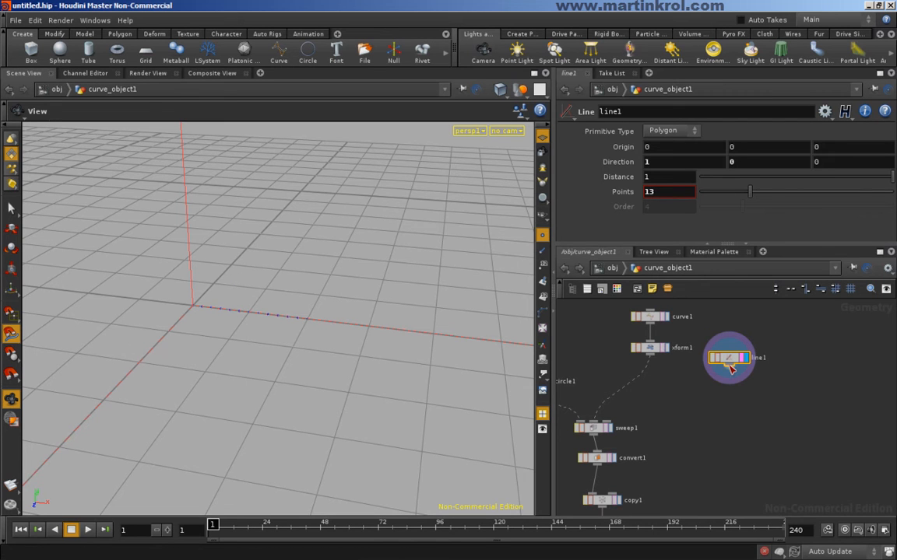
pyautogui.press('Tab')
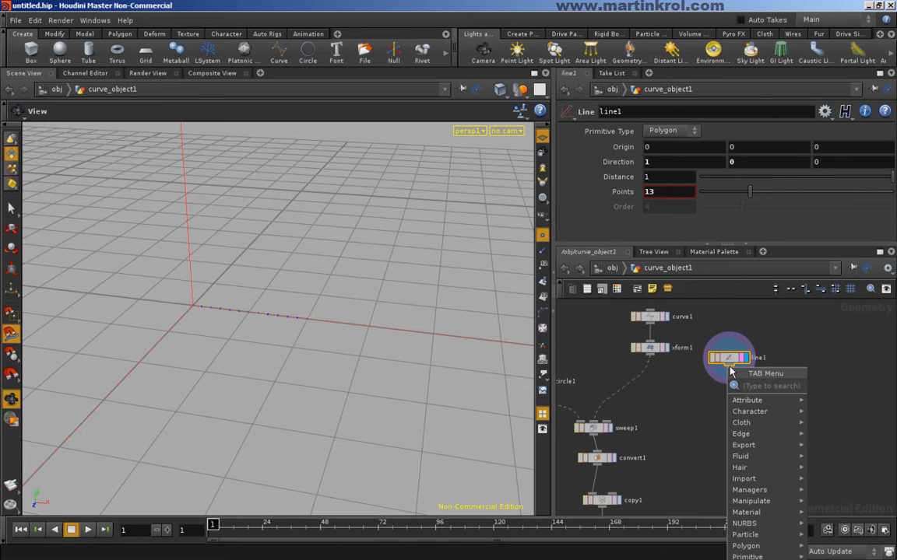
pyautogui.write('point')
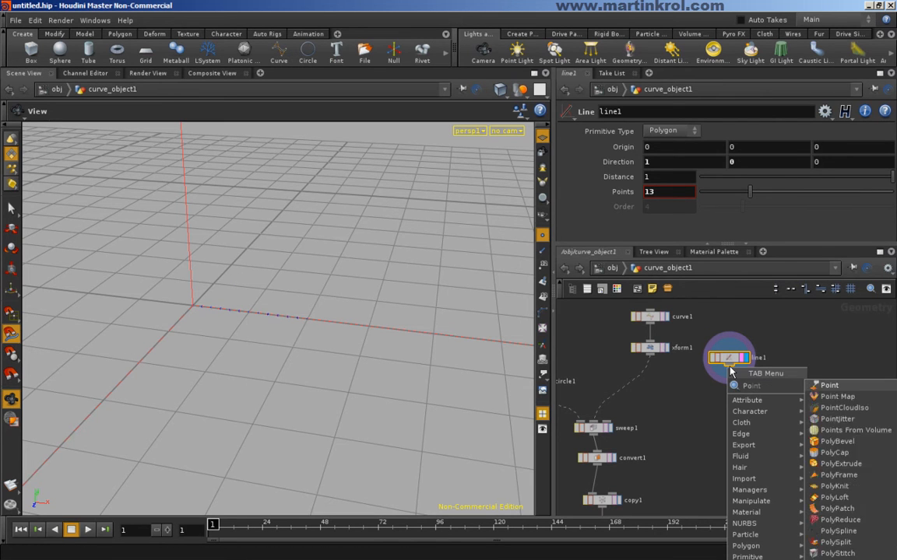
pyautogui.click(829, 385)
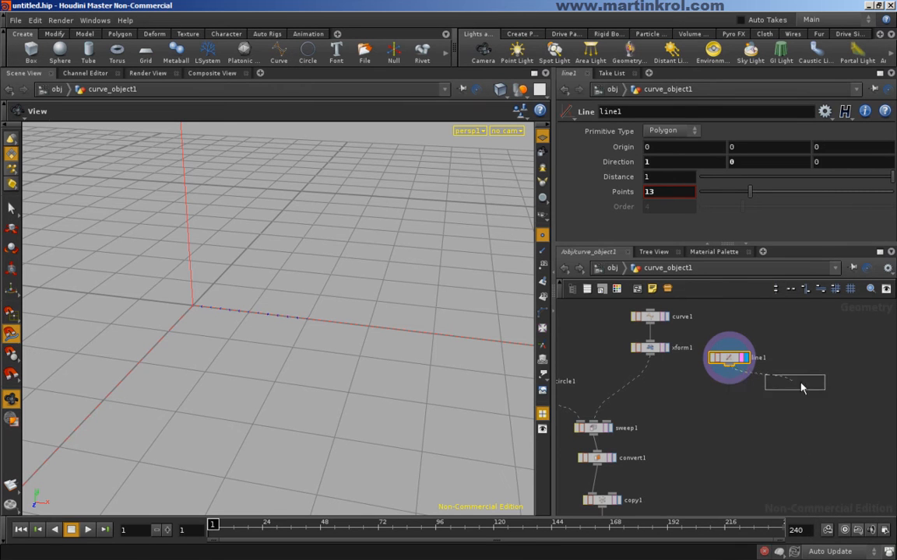
# Step: Add a Point node after line1 and set its Y position to sin( $PT * 20 )
pyautogui.click(745, 389)
pyautogui.click(726, 386)
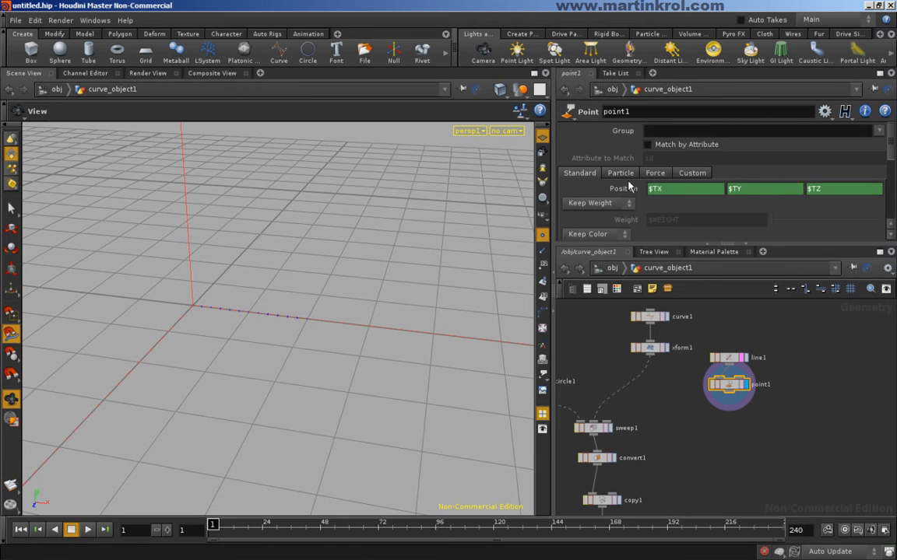
pyautogui.click(749, 192)
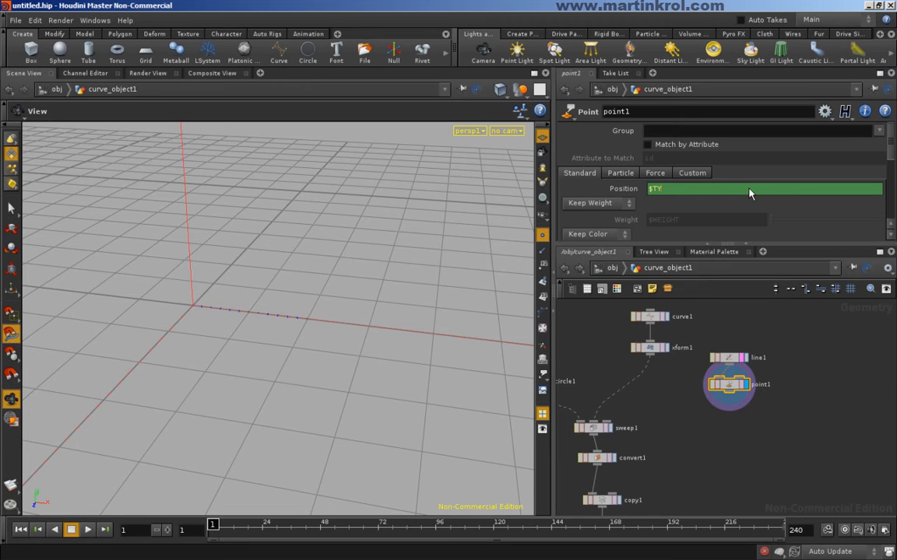
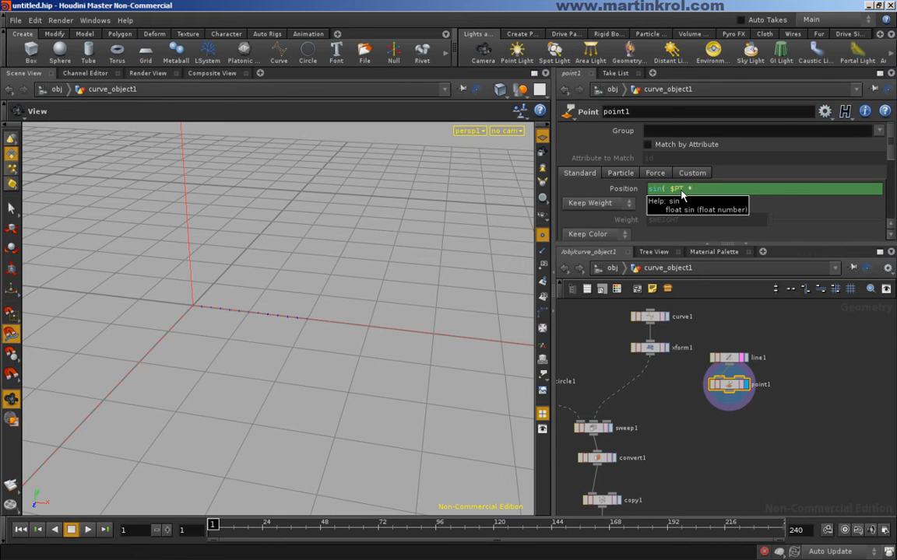
pyautogui.write(')')
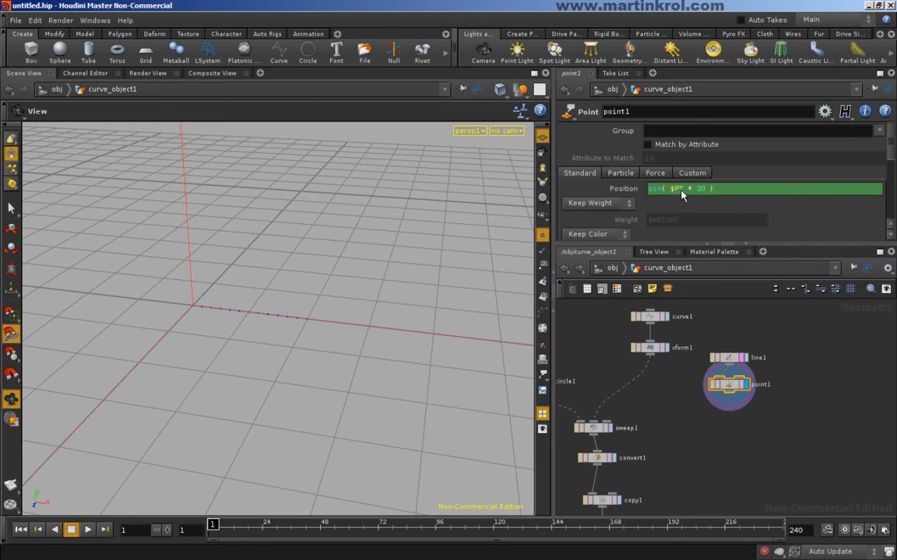
pyautogui.press('Return')
pyautogui.moveTo(254, 258); pyautogui.dragTo(245, 222)
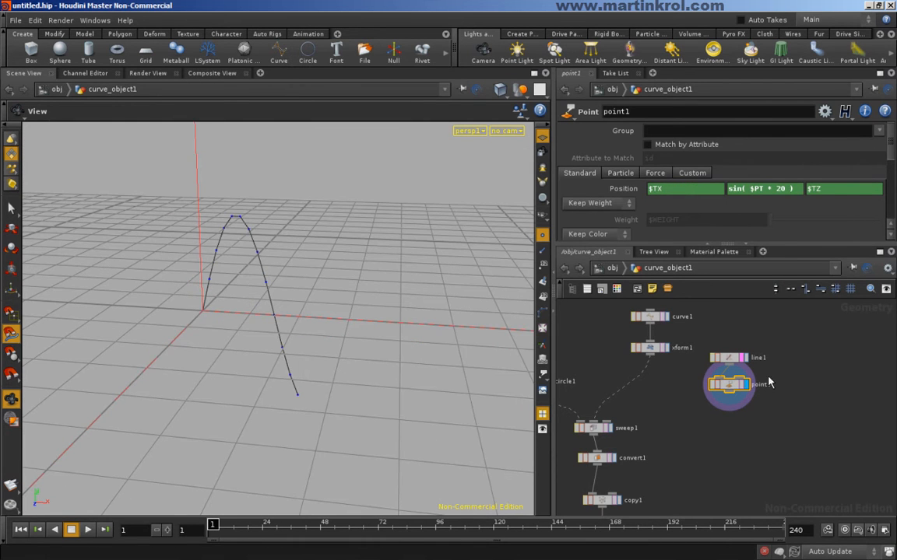
# Step: Set the number of points on line1 to 19
pyautogui.click(728, 357)
pyautogui.moveTo(747, 193); pyautogui.dragTo(772, 193)
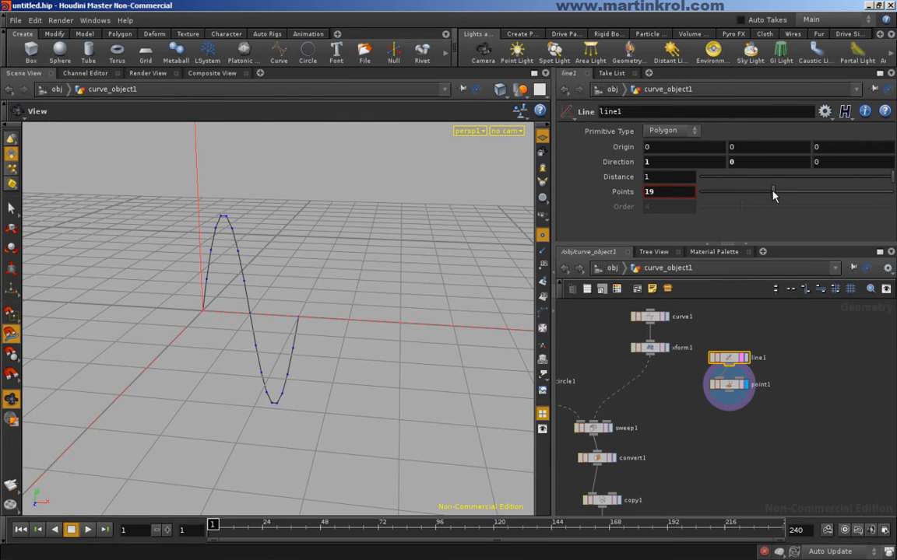
pyautogui.moveTo(347, 292); pyautogui.dragTo(350, 313)
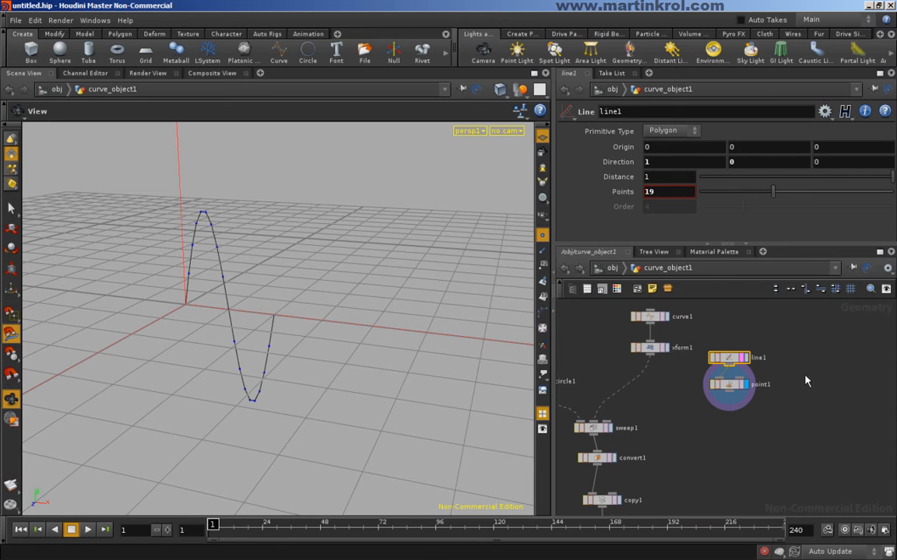
# Step: Append a Transform node below point1 and connect it to that node's output
pyautogui.moveTo(774, 355); pyautogui.dragTo(760, 356, button='middle')
pyautogui.moveTo(805, 333); pyautogui.dragTo(729, 366)
pyautogui.click(789, 347)
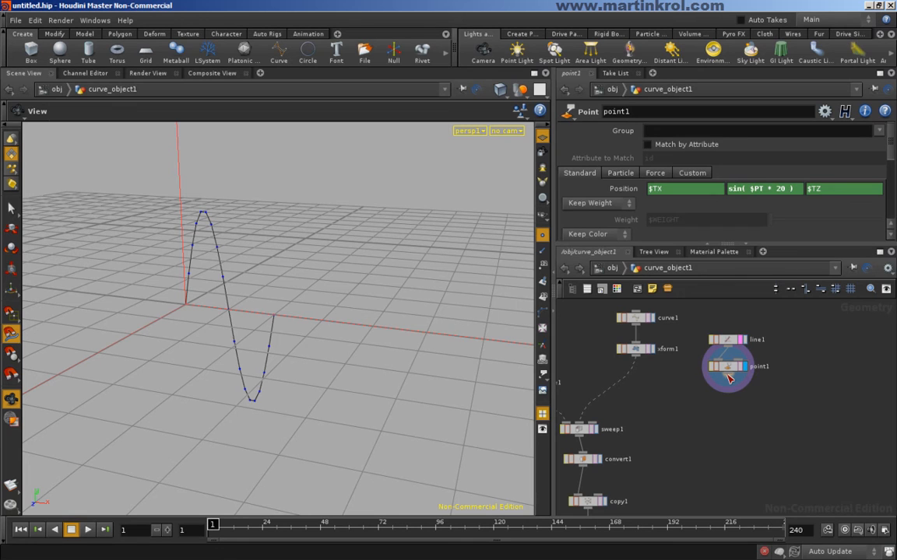
pyautogui.press('Tab')
pyautogui.write('t')
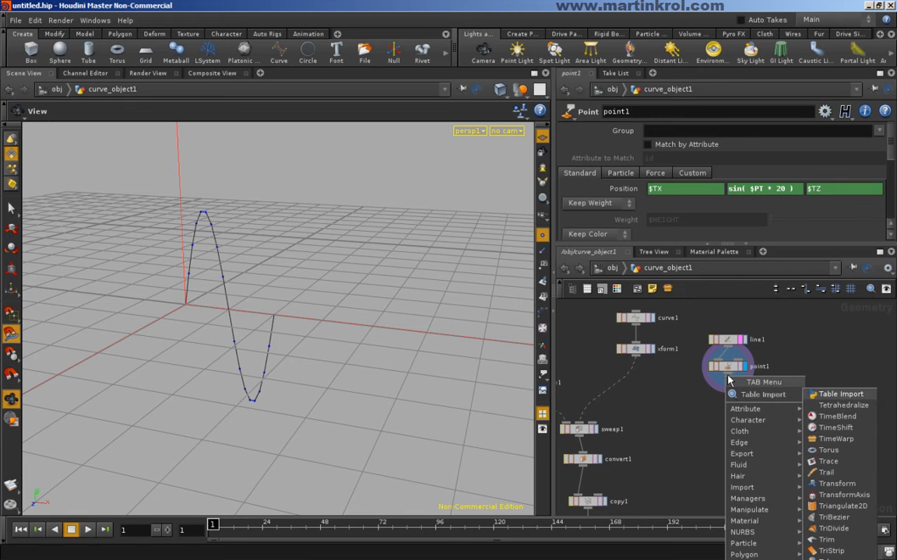
pyautogui.write('race')
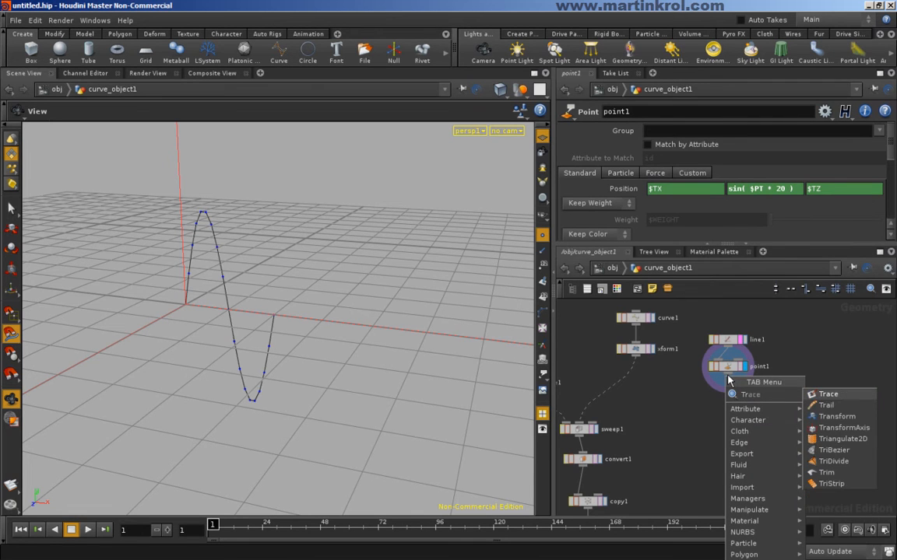
pyautogui.click(831, 421)
pyautogui.click(728, 399)
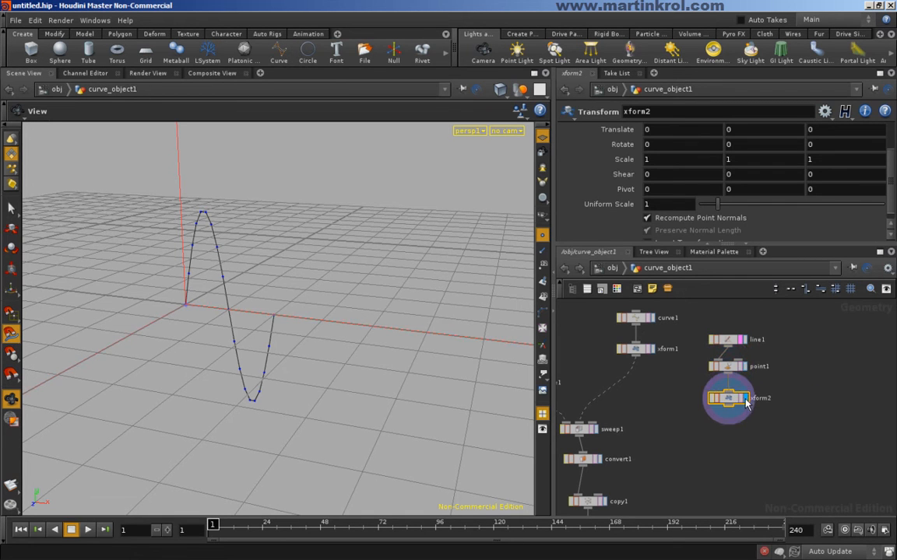
# Step: Set the Y scale of the xform2 node to 0.2 to flatten the sine curve
pyautogui.click(726, 371)
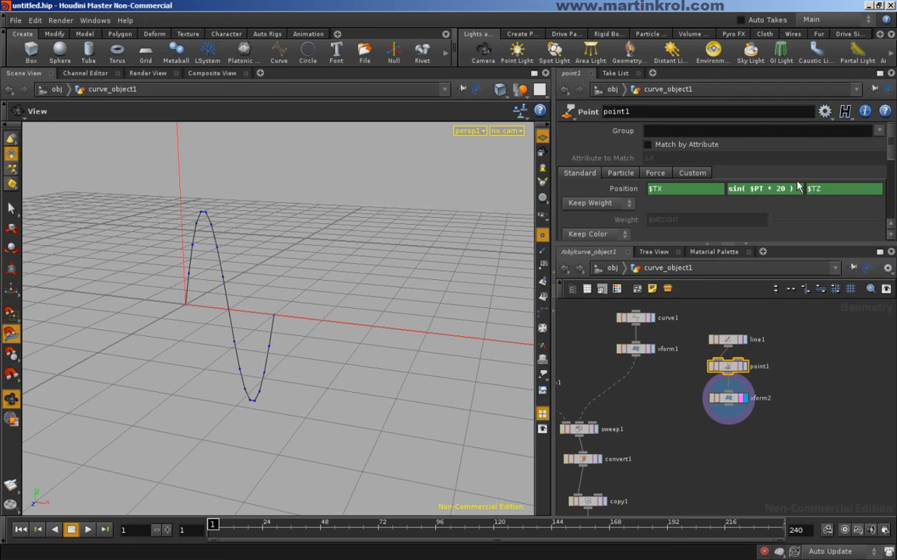
pyautogui.click(729, 398)
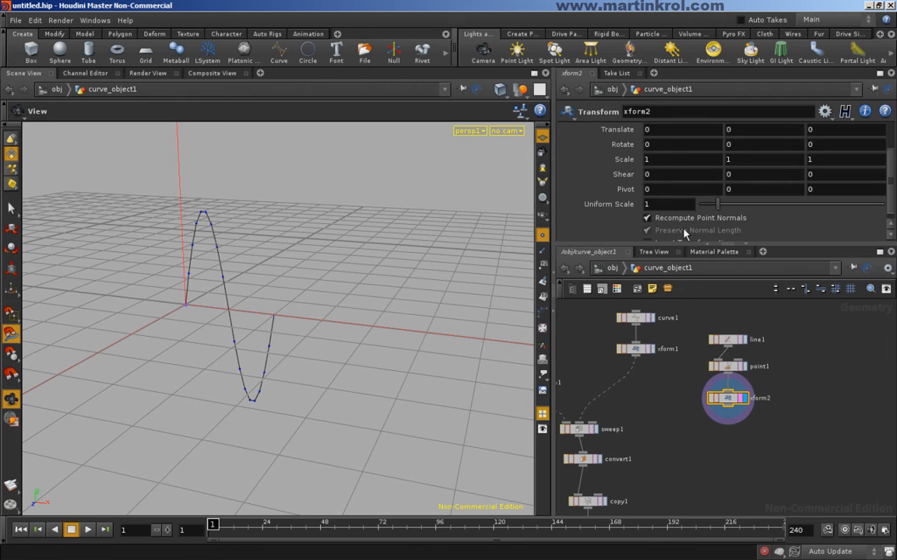
pyautogui.moveTo(758, 166); pyautogui.dragTo(703, 160, button='middle')
pyautogui.moveTo(276, 280); pyautogui.dragTo(316, 344)
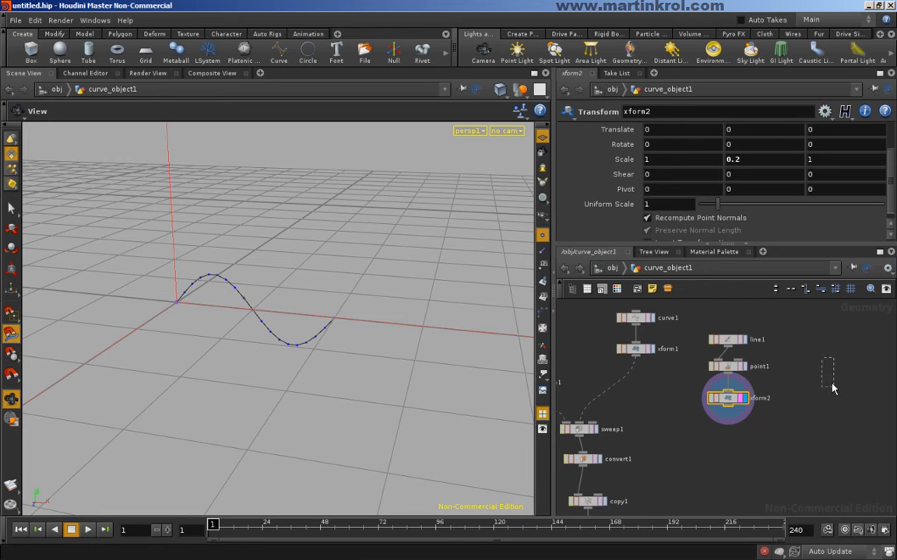
# Step: Connect xform2's output to sweep1's path input in place of xform1
pyautogui.moveTo(810, 416); pyautogui.dragTo(816, 404)
pyautogui.scroll(-1, 693, 400)
pyautogui.moveTo(681, 397); pyautogui.dragTo(694, 391, button='middle')
pyautogui.moveTo(745, 394); pyautogui.dragTo(616, 406)
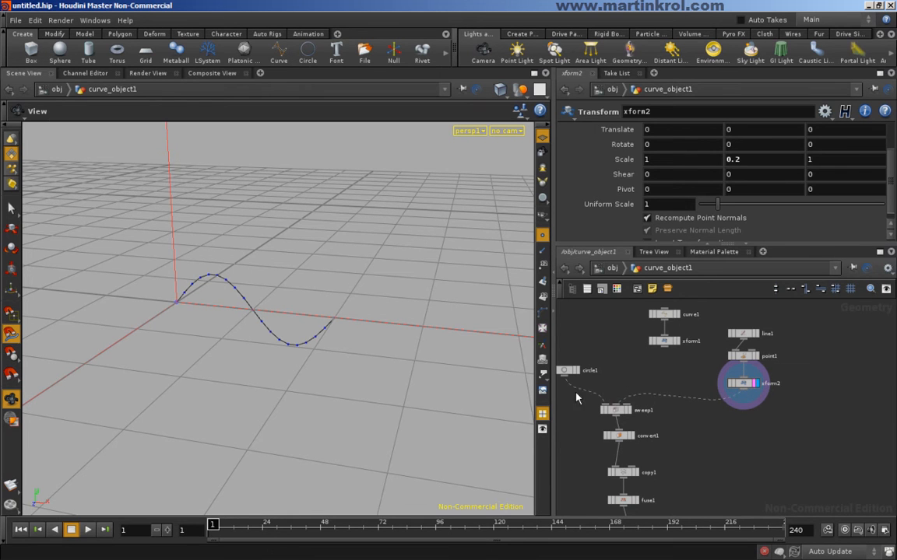
# Step: Display the sweep1 node and set its cross-section Scale to 0.06
pyautogui.click(627, 411)
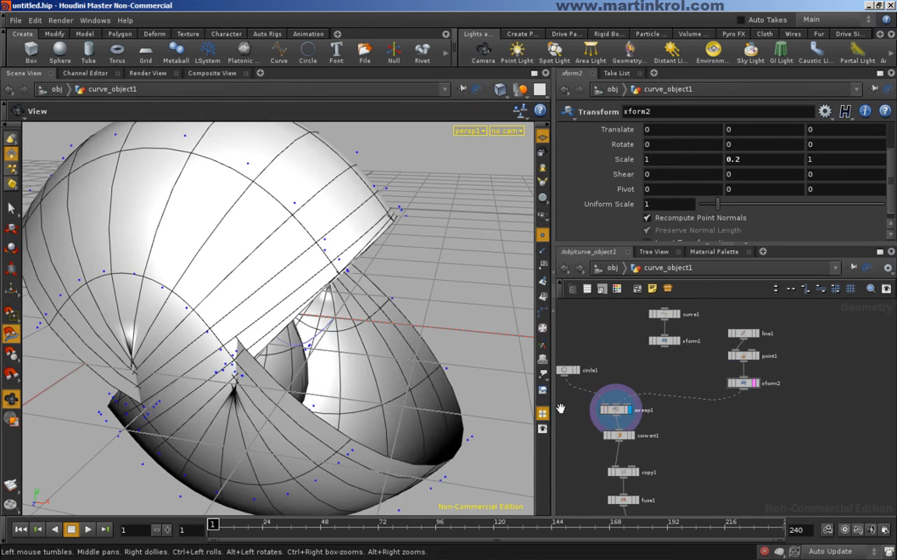
pyautogui.click(598, 411)
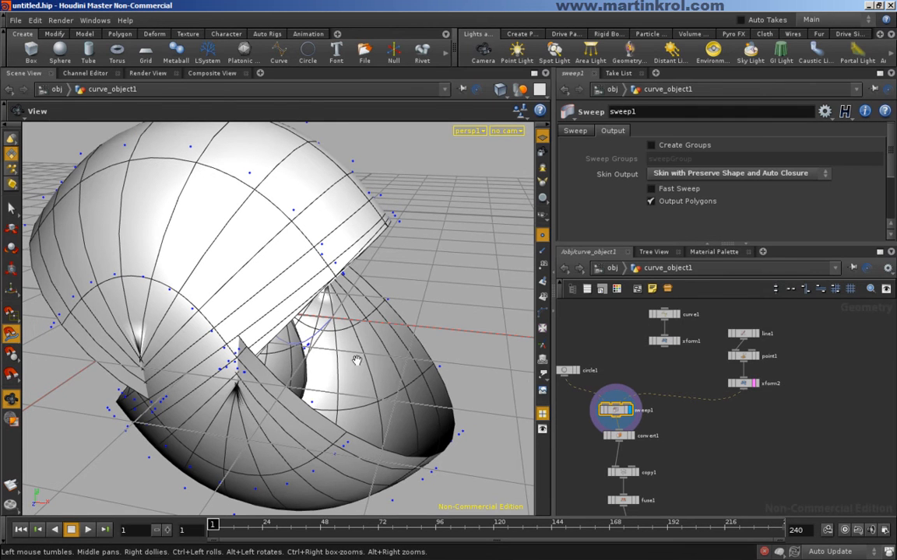
pyautogui.rightClick(606, 414)
pyautogui.press('Escape')
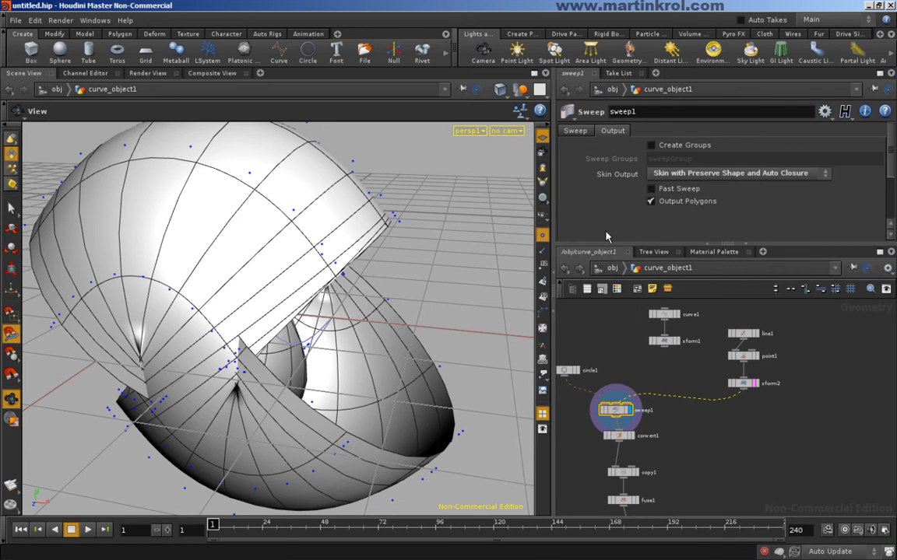
pyautogui.click(574, 130)
pyautogui.moveTo(892, 158); pyautogui.dragTo(892, 203)
pyautogui.moveTo(805, 198); pyautogui.dragTo(794, 201)
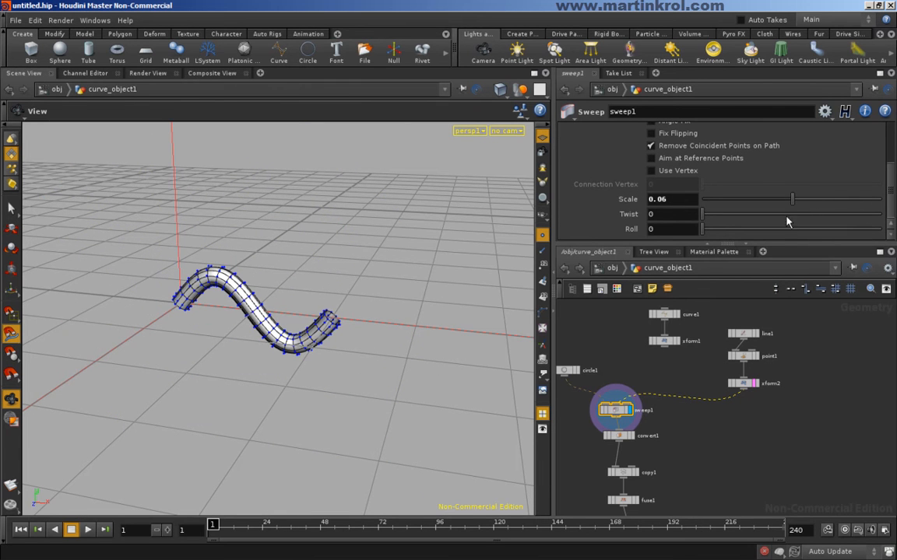
# Step: Examine the results of convert1, fuse1 and copy1 in turn, and check copy1's translate settings
pyautogui.moveTo(798, 420); pyautogui.dragTo(816, 385, button='middle')
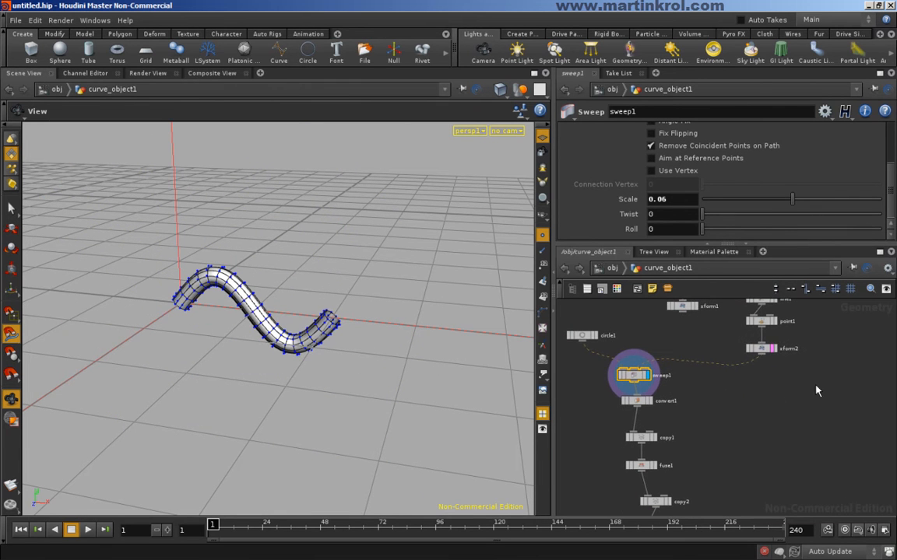
pyautogui.click(650, 401)
pyautogui.moveTo(756, 415); pyautogui.dragTo(764, 389, button='middle')
pyautogui.click(660, 410)
pyautogui.moveTo(676, 436); pyautogui.dragTo(677, 380, button='middle')
pyautogui.click(663, 384)
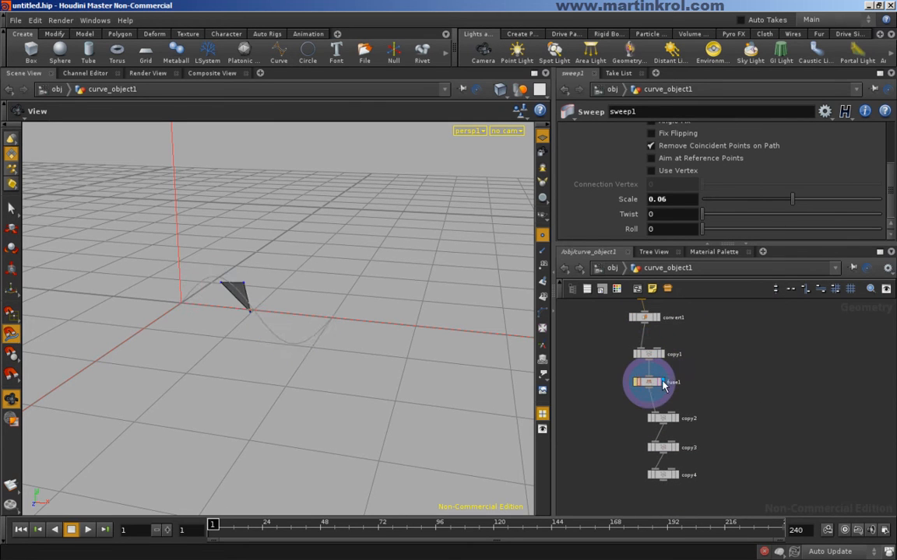
pyautogui.click(661, 354)
pyautogui.moveTo(436, 326); pyautogui.dragTo(213, 342, button='right')
pyautogui.moveTo(212, 343); pyautogui.dragTo(505, 358)
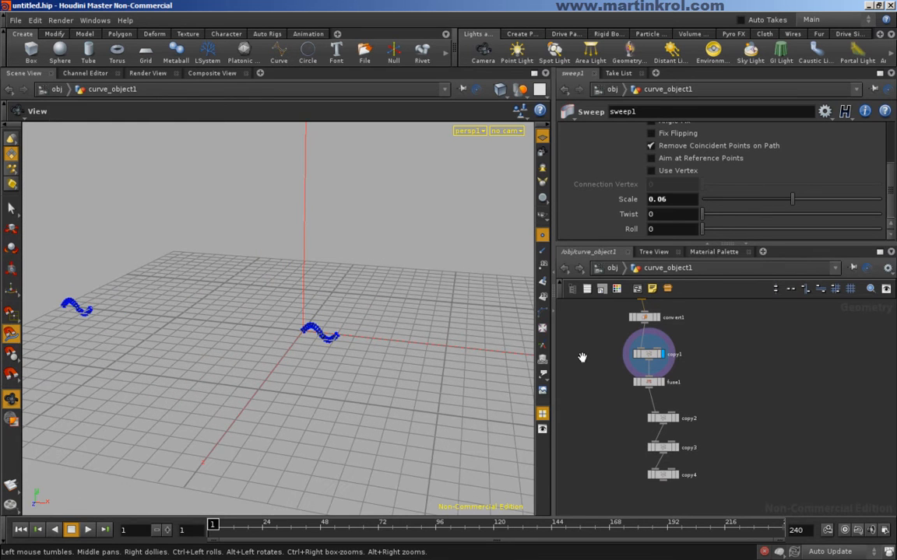
pyautogui.click(646, 354)
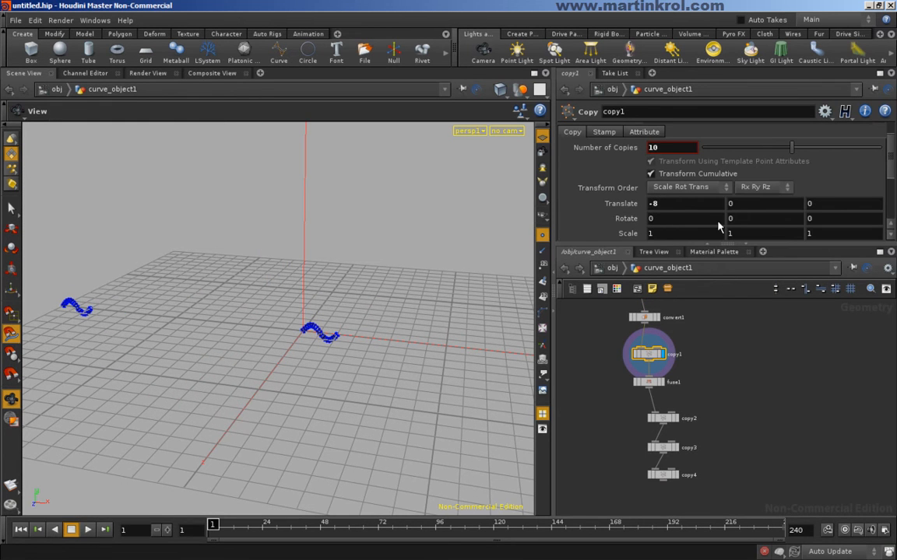
# Step: Duplicate the chain from copy1 through copy4, including fuse1, and arrange the original and duplicate chains side by side below convert1
pyautogui.moveTo(747, 346); pyautogui.dragTo(634, 484)
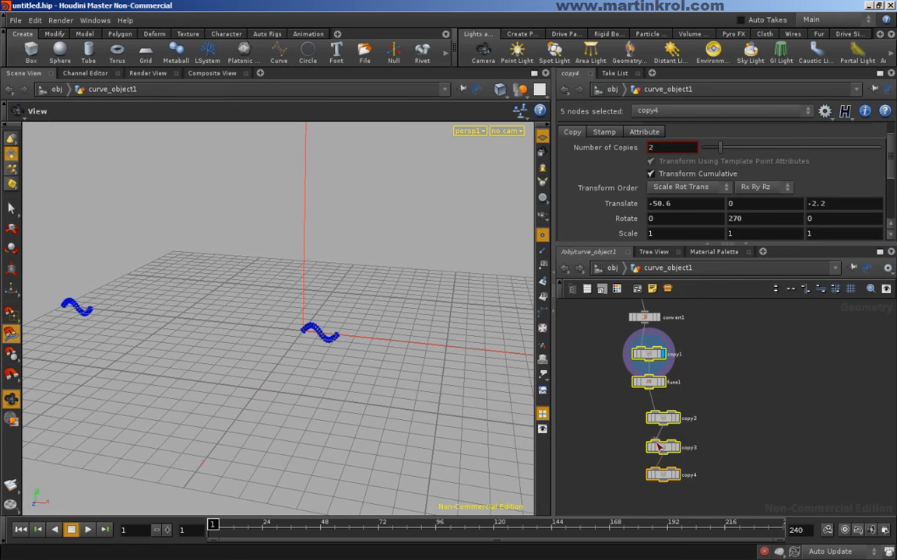
pyautogui.hotkey('ctrl', 'c')
pyautogui.hotkey('ctrl', 'v')
pyautogui.moveTo(692, 433); pyautogui.dragTo(734, 346)
pyautogui.moveTo(575, 330); pyautogui.dragTo(683, 485)
pyautogui.moveTo(661, 355); pyautogui.dragTo(627, 355)
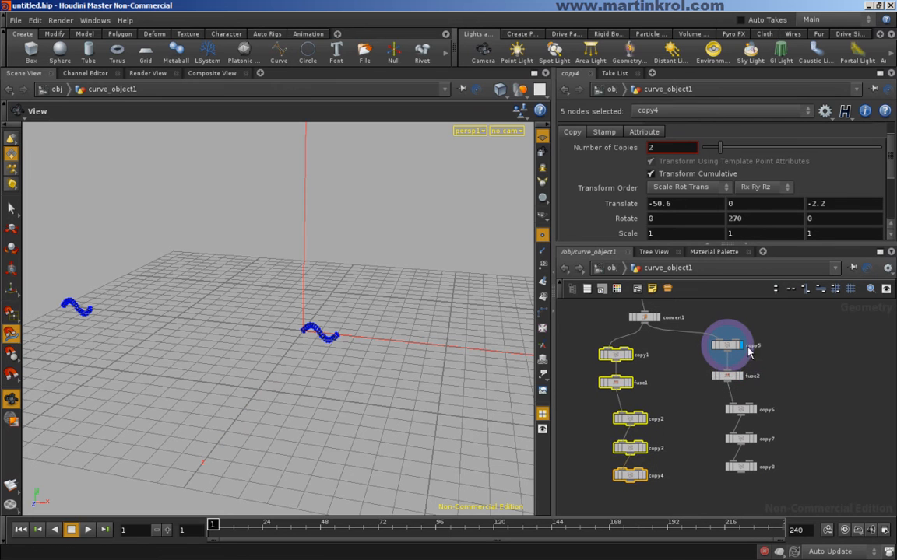
# Step: Set the X translate of the copy5 node to -1 so its ten wave segments join end to end
pyautogui.click(809, 351)
pyautogui.scroll(1, 809, 351)
pyautogui.click(706, 359)
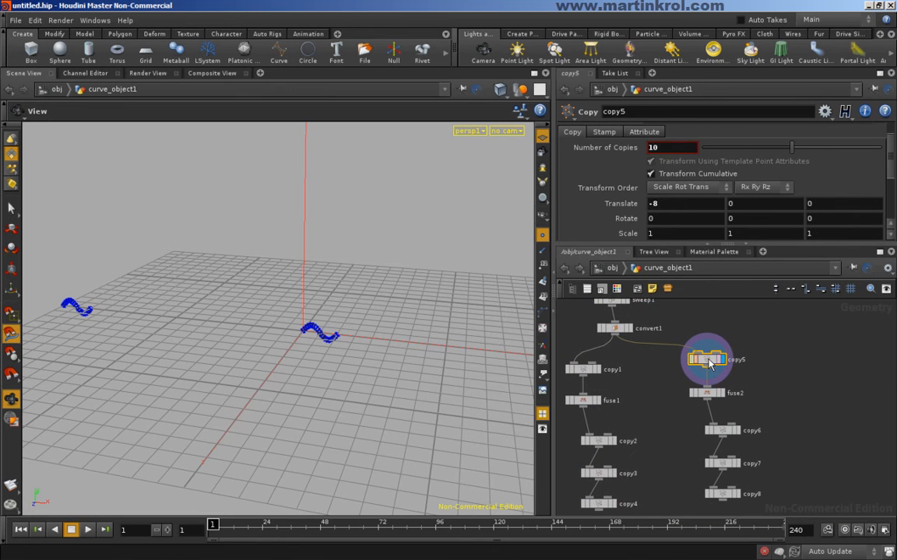
pyautogui.moveTo(679, 206)
pyautogui.mouseDown(button='middle')
pyautogui.moveTo(639, 206)
pyautogui.moveTo(670, 207)
pyautogui.mouseUp(button='middle')
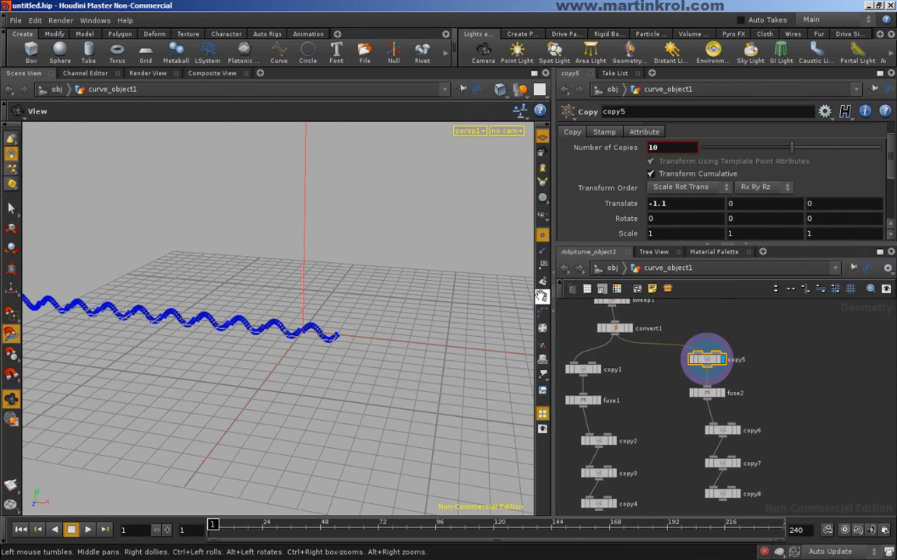
pyautogui.scroll(5, 331, 336)
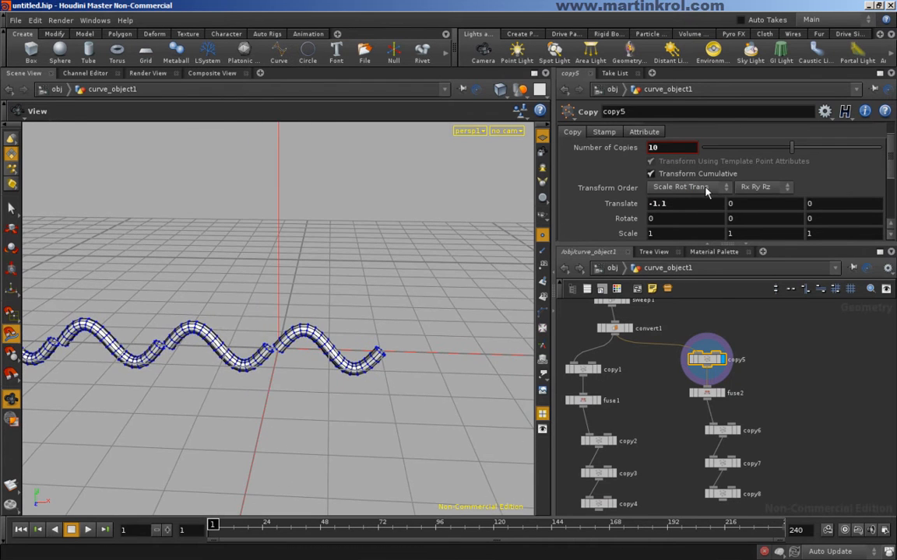
pyautogui.moveTo(681, 204)
pyautogui.mouseDown(button='middle')
pyautogui.moveTo(699, 204)
pyautogui.moveTo(684, 203)
pyautogui.mouseUp(button='middle')
pyautogui.moveTo(336, 368); pyautogui.dragTo(373, 359)
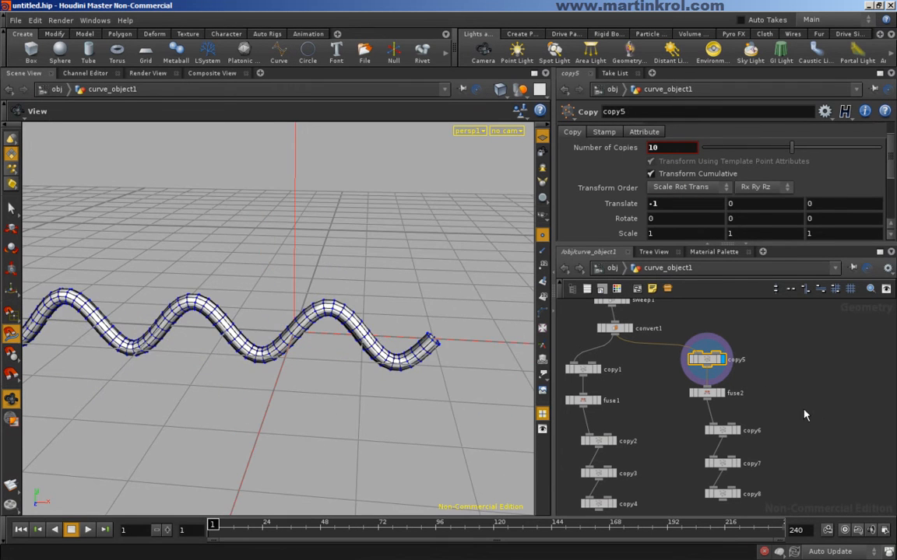
# Step: Display the fuse2 node and reduce its consolidate Distance to 0.000370744
pyautogui.click(722, 394)
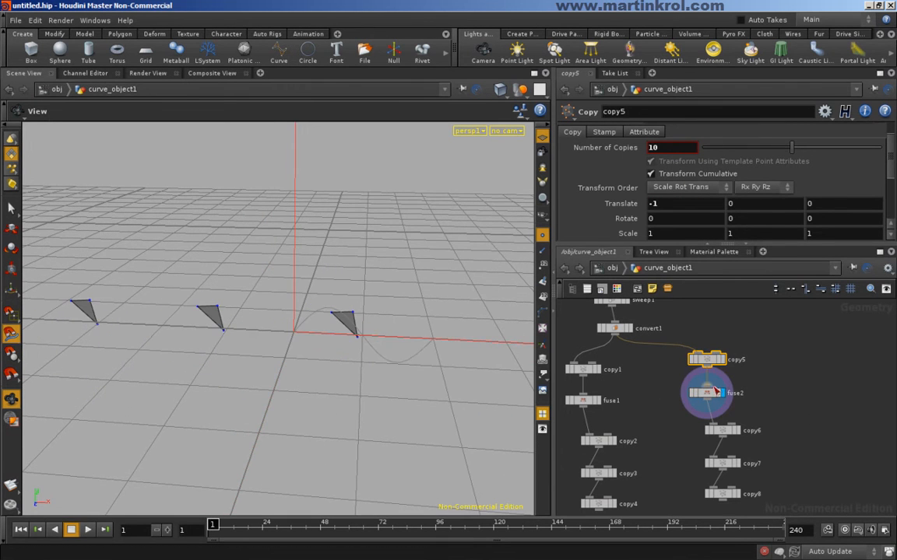
pyautogui.click(714, 396)
pyautogui.scroll(3, 701, 174)
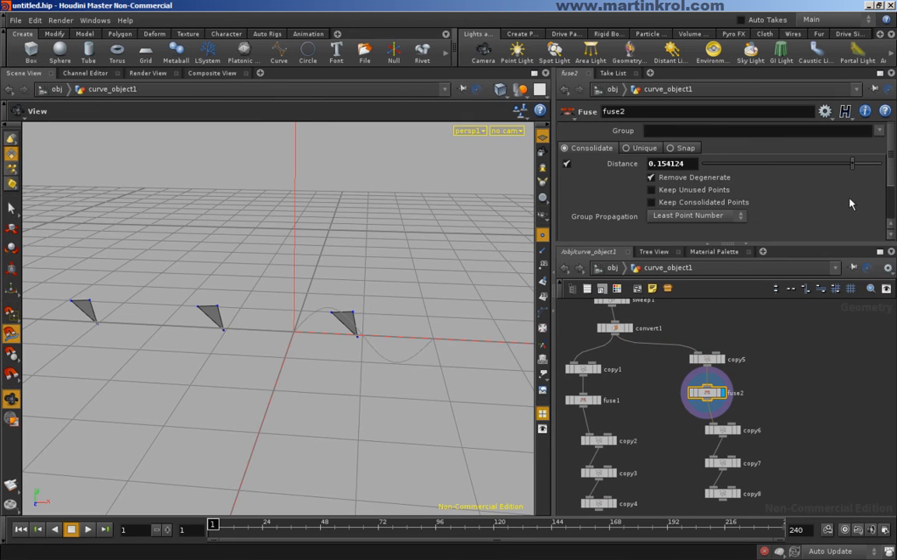
pyautogui.moveTo(853, 163)
pyautogui.mouseDown()
pyautogui.moveTo(749, 165)
pyautogui.moveTo(759, 164)
pyautogui.mouseUp()
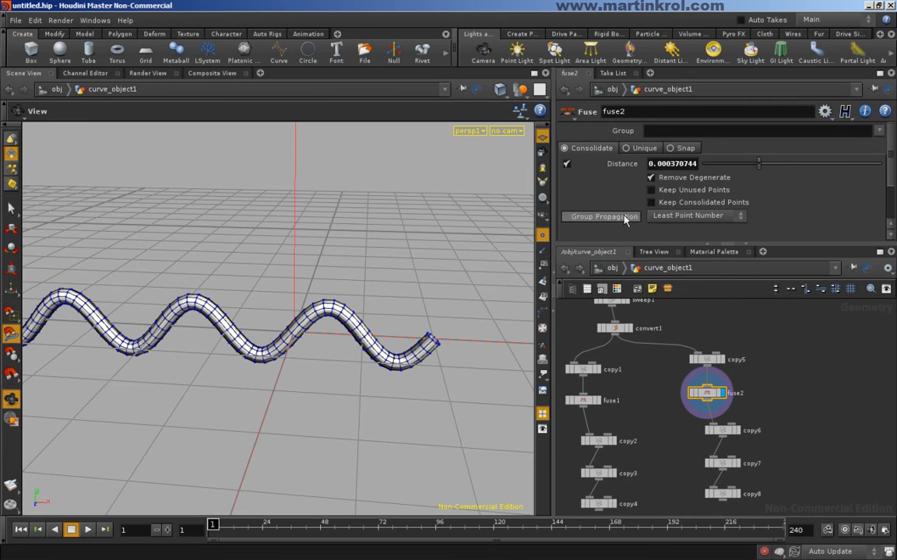
# Step: Show point numbers to inspect the segment seams and set fuse2's consolidate Distance to 0.00151855
pyautogui.click(543, 267)
pyautogui.moveTo(251, 357); pyautogui.dragTo(258, 336, button='right')
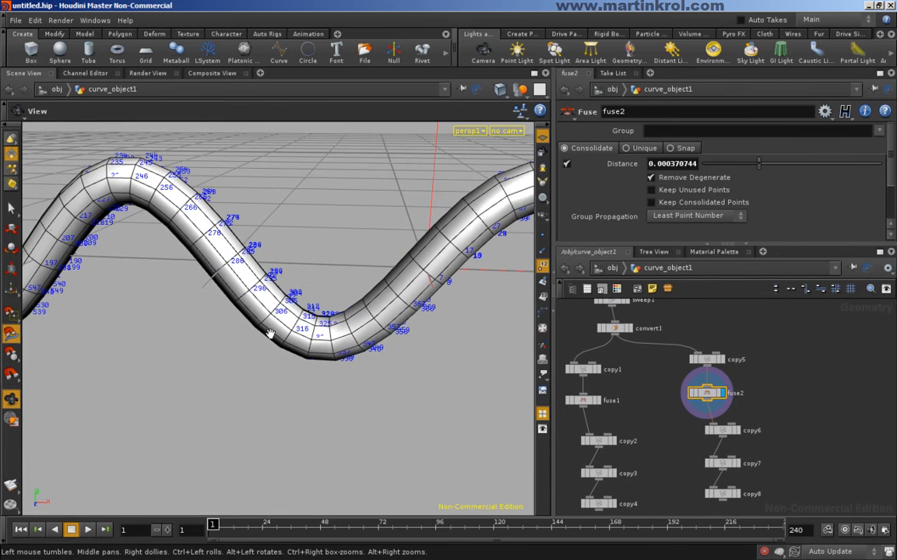
pyautogui.moveTo(759, 166); pyautogui.dragTo(781, 169)
pyautogui.press('h')
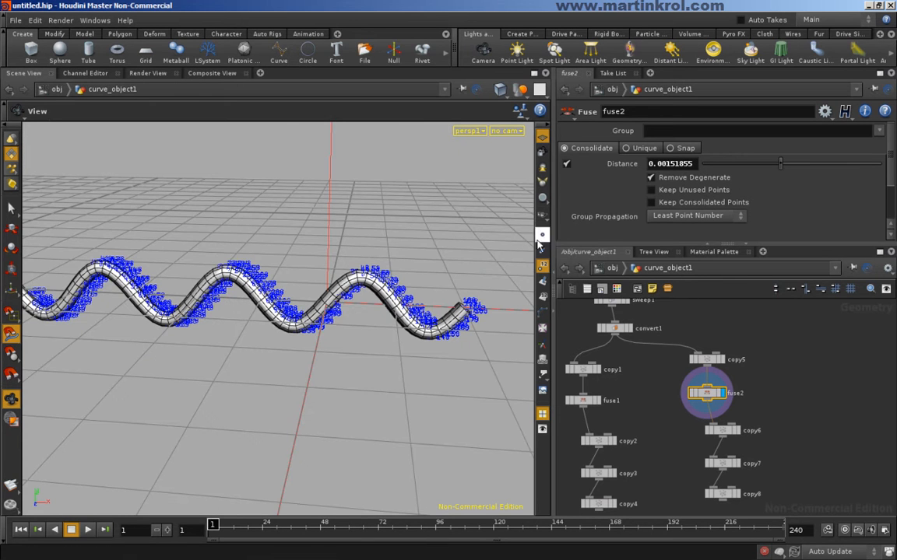
# Step: Hide the point numbers on the wavy tube in the viewport
pyautogui.click(542, 266)
pyautogui.moveTo(360, 296); pyautogui.dragTo(320, 300)
pyautogui.moveTo(320, 300)
pyautogui.mouseDown(button='right')
pyautogui.moveTo(193, 333)
pyautogui.moveTo(304, 316)
pyautogui.mouseUp(button='right')
pyautogui.moveTo(305, 316); pyautogui.dragTo(335, 314, button='middle')
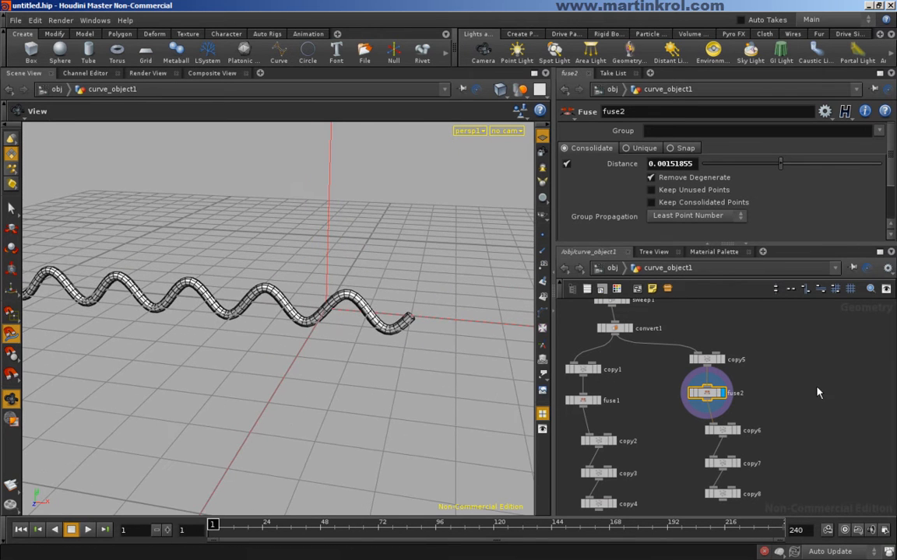
# Step: Display the copy6 node and reset its X and Z translate values to 0
pyautogui.click(736, 430)
pyautogui.moveTo(494, 365)
pyautogui.mouseDown()
pyautogui.moveTo(370, 290)
pyautogui.moveTo(326, 314)
pyautogui.mouseUp()
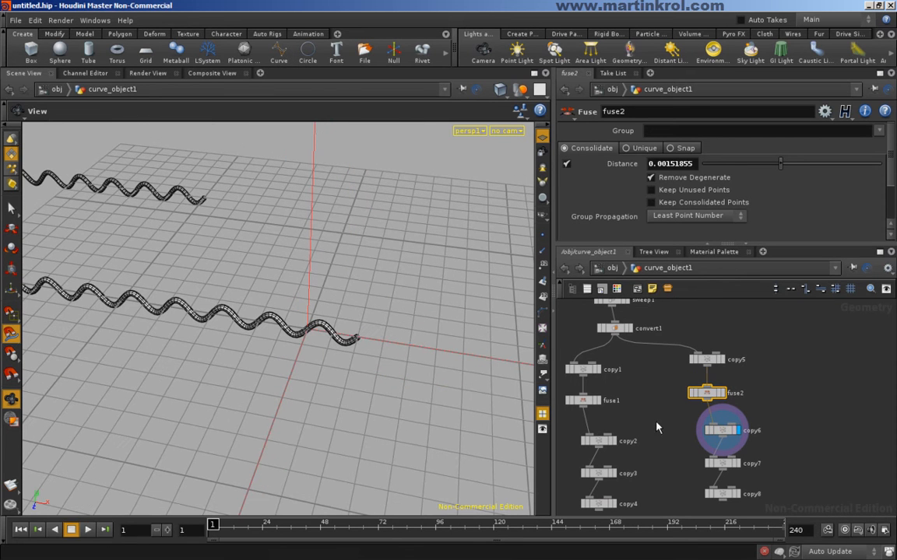
pyautogui.click(720, 431)
pyautogui.moveTo(698, 208)
pyautogui.mouseDown(button='middle')
pyautogui.moveTo(698, 199)
pyautogui.moveTo(827, 200)
pyautogui.mouseUp(button='middle')
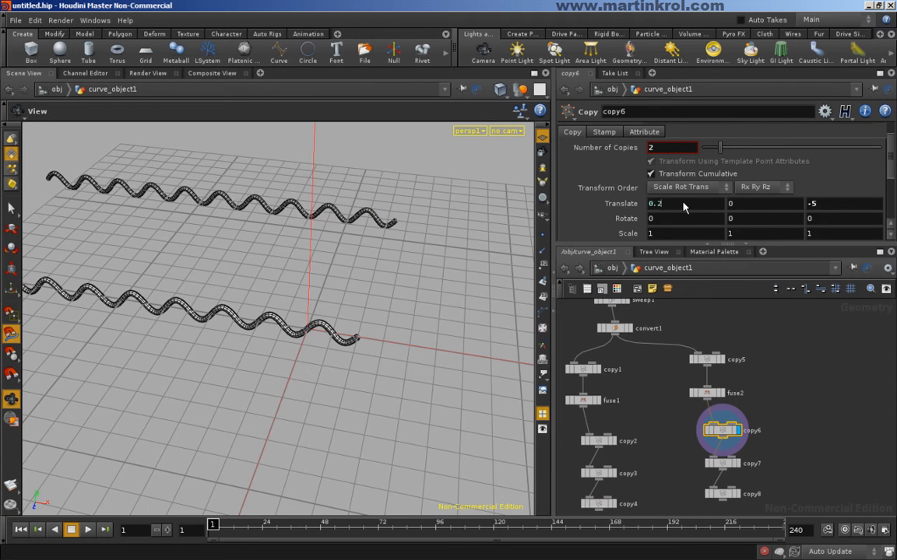
pyautogui.write('0')
pyautogui.press('Return')
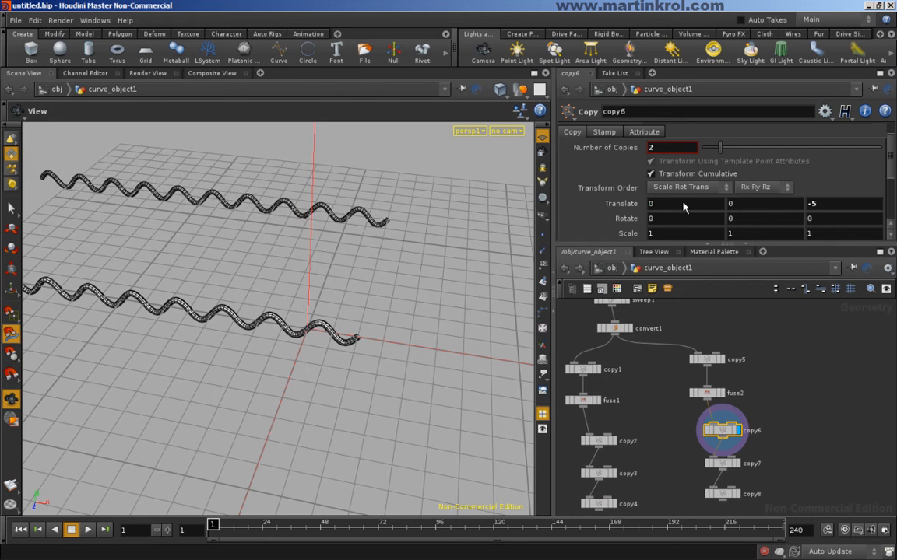
pyautogui.click(839, 208)
pyautogui.write('0')
pyautogui.press('Return')
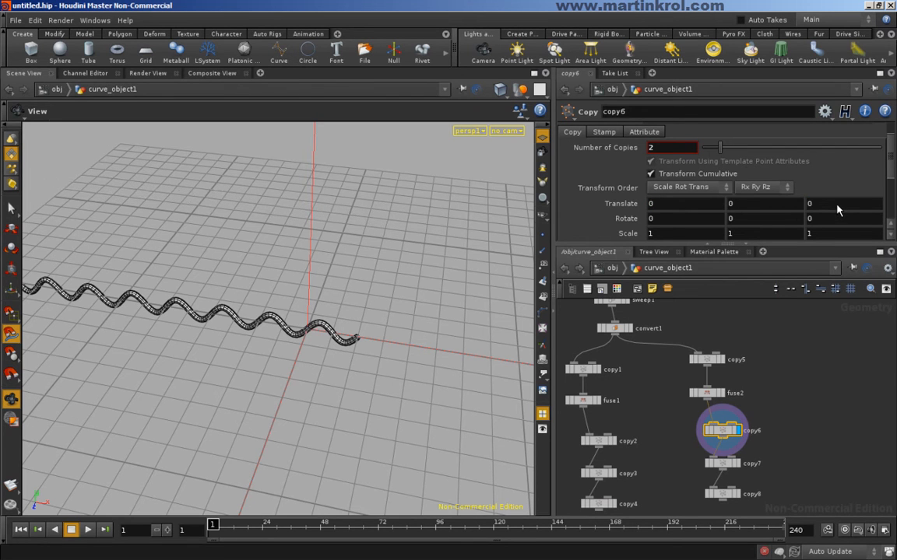
# Step: Set copy6's translate to 0.5 in X and -0.5 in Z to offset the second strand beside the first
pyautogui.moveTo(691, 205); pyautogui.dragTo(720, 207, button='middle')
pyautogui.moveTo(310, 356); pyautogui.dragTo(405, 327)
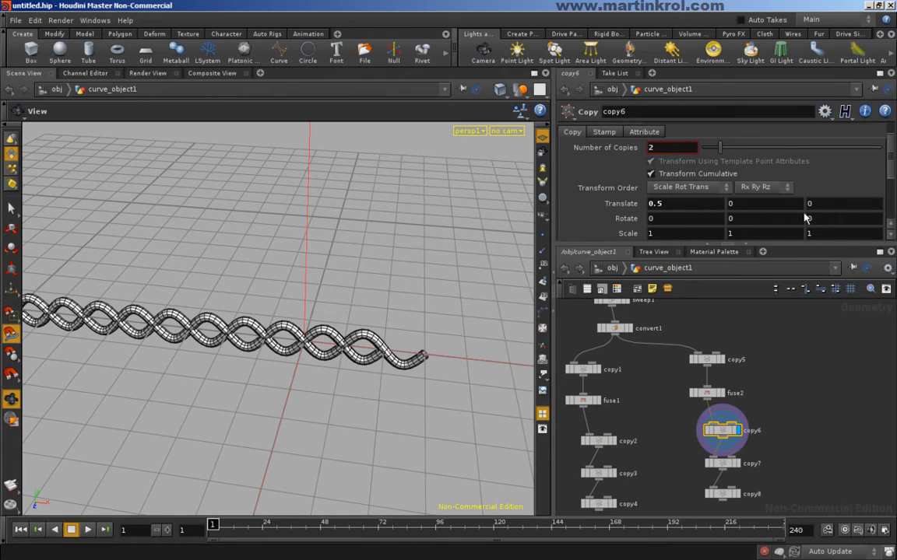
pyautogui.moveTo(823, 209); pyautogui.dragTo(837, 204, button='middle')
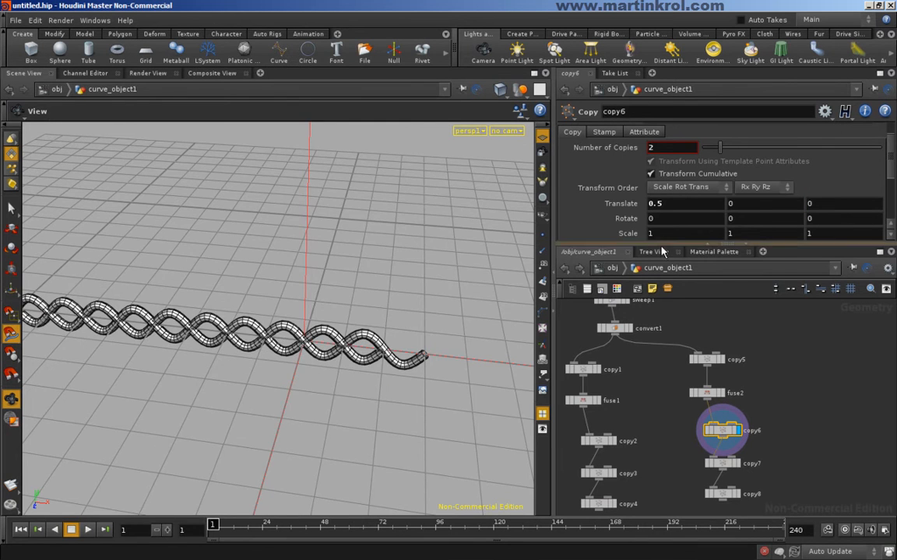
pyautogui.moveTo(436, 342); pyautogui.dragTo(355, 332)
pyautogui.moveTo(806, 204)
pyautogui.mouseDown(button='middle')
pyautogui.moveTo(802, 210)
pyautogui.moveTo(812, 208)
pyautogui.mouseUp(button='middle')
pyautogui.moveTo(367, 301); pyautogui.dragTo(285, 299)
pyautogui.moveTo(348, 288)
pyautogui.mouseDown()
pyautogui.moveTo(326, 321)
pyautogui.moveTo(336, 348)
pyautogui.mouseUp()
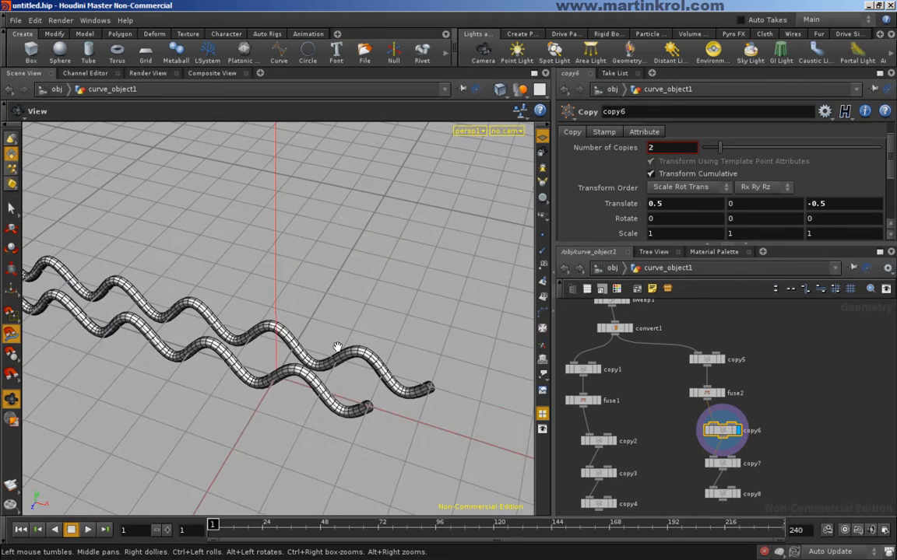
# Step: Display the copy7 node and set its Z translate to -1 so the six strand pairs are evenly spaced
pyautogui.click(739, 465)
pyautogui.moveTo(310, 336); pyautogui.dragTo(292, 350, button='right')
pyautogui.moveTo(293, 350); pyautogui.dragTo(320, 350, button='middle')
pyautogui.click(724, 464)
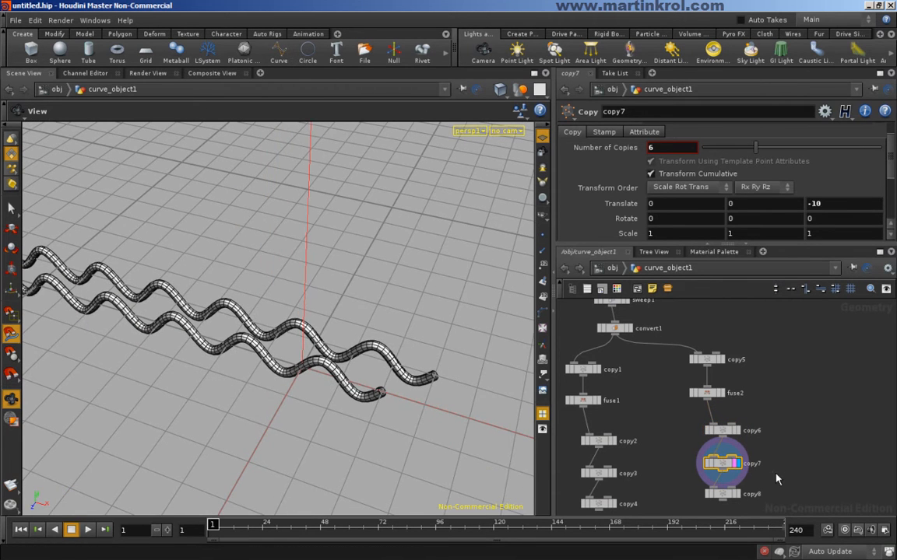
pyautogui.moveTo(452, 199); pyautogui.dragTo(160, 261, button='right')
pyautogui.moveTo(288, 241); pyautogui.dragTo(336, 263)
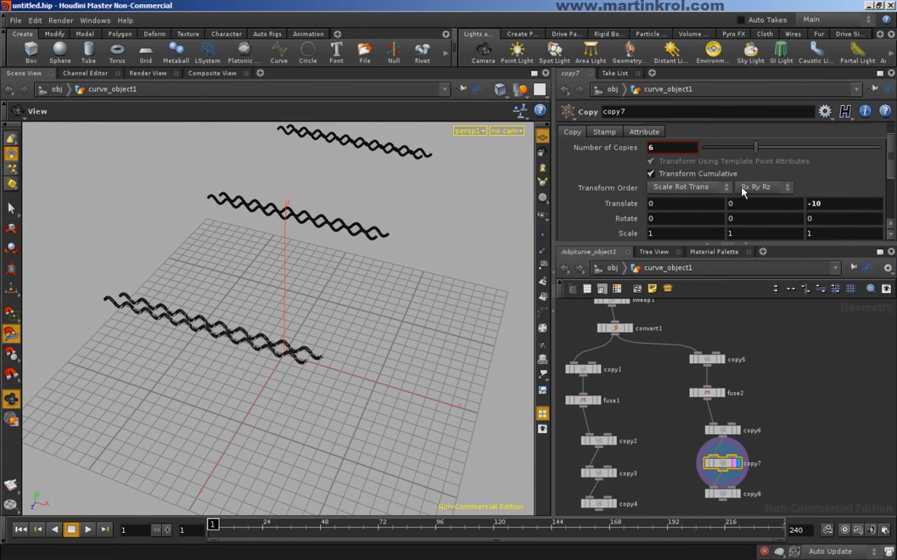
pyautogui.moveTo(809, 206); pyautogui.dragTo(849, 203, button='middle')
pyautogui.moveTo(156, 311); pyautogui.dragTo(188, 327)
pyautogui.moveTo(189, 327); pyautogui.dragTo(390, 298, button='right')
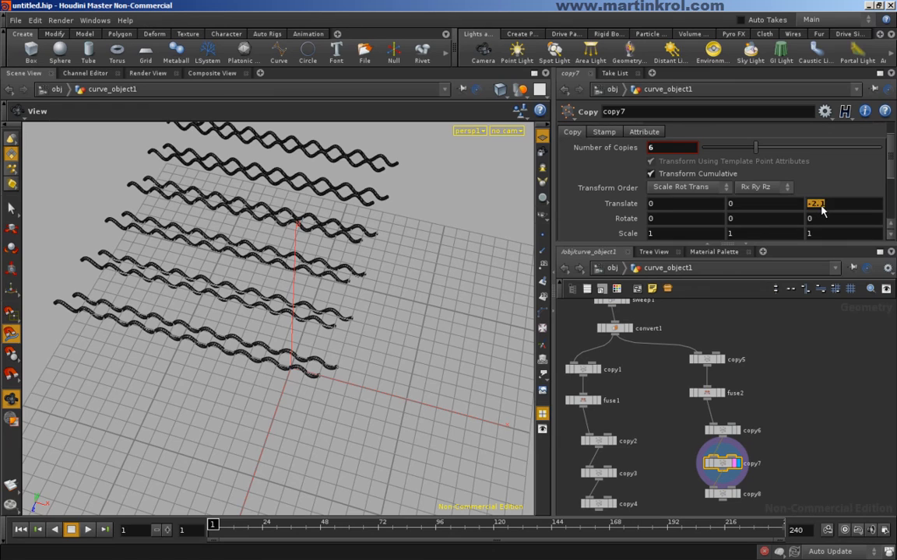
pyautogui.write('1')
pyautogui.press('Return')
pyautogui.moveTo(381, 270)
pyautogui.mouseDown()
pyautogui.moveTo(260, 314)
pyautogui.moveTo(304, 378)
pyautogui.moveTo(323, 354)
pyautogui.moveTo(360, 340)
pyautogui.moveTo(351, 343)
pyautogui.mouseUp()
# Step: Display the copy8 node and reset its X and Z translate values to 0
pyautogui.moveTo(841, 473); pyautogui.dragTo(840, 428, button='middle')
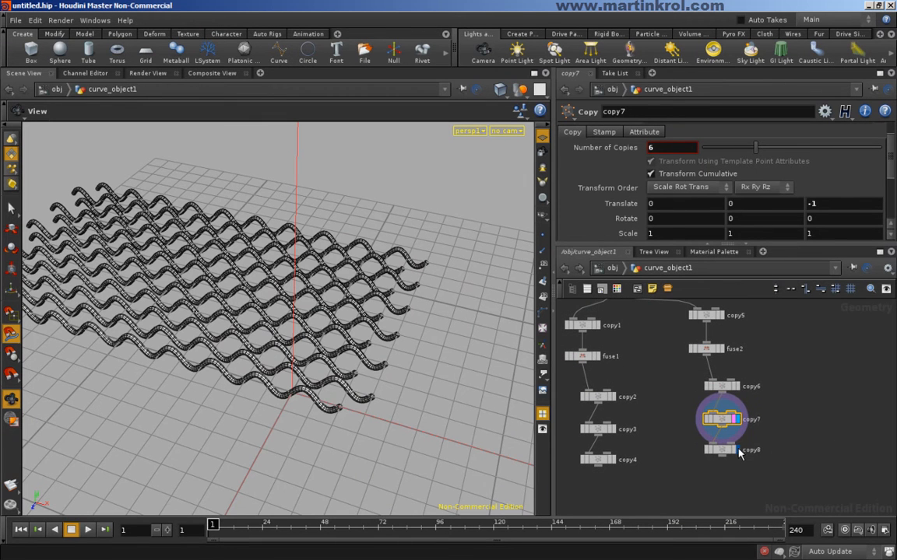
pyautogui.click(726, 452)
pyautogui.click(735, 452)
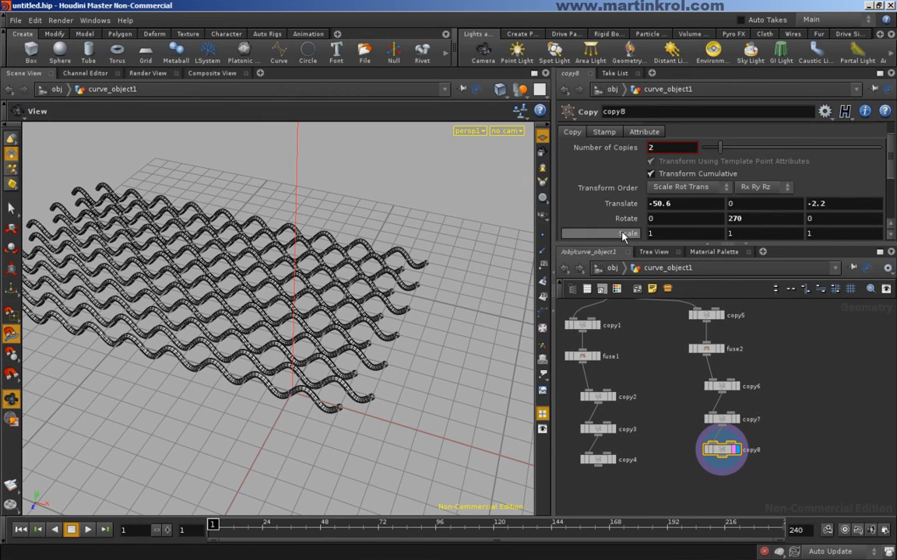
pyautogui.click(685, 209)
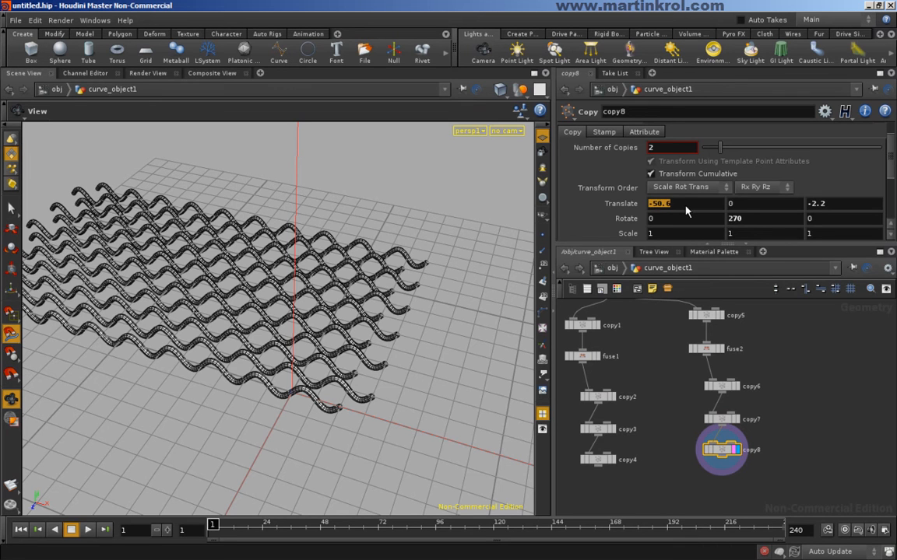
pyautogui.write('0')
pyautogui.press('Return')
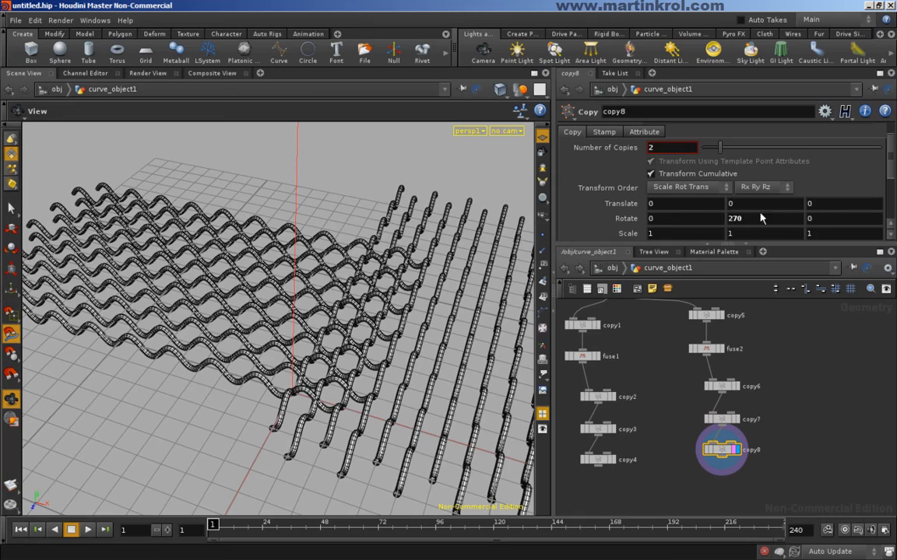
# Step: Set copy8's translate to -4.7 in X and -0.7 in Z so the rotated strands interlace with the originals
pyautogui.moveTo(325, 246); pyautogui.dragTo(294, 260)
pyautogui.moveTo(667, 203); pyautogui.dragTo(409, 200, button='middle')
pyautogui.moveTo(522, 355); pyautogui.dragTo(366, 333)
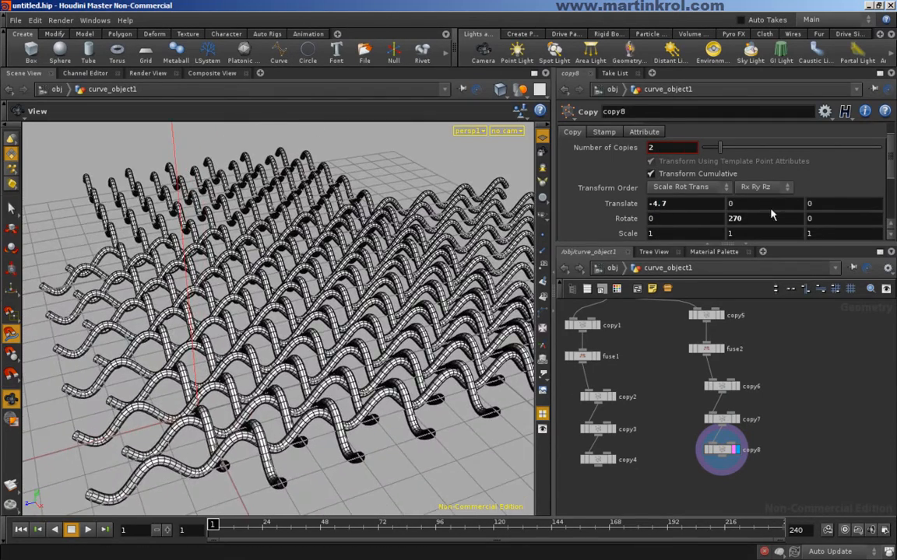
pyautogui.moveTo(822, 209); pyautogui.dragTo(745, 207, button='middle')
pyautogui.moveTo(272, 413); pyautogui.dragTo(420, 358)
pyautogui.moveTo(834, 207); pyautogui.dragTo(865, 204, button='middle')
pyautogui.moveTo(427, 363); pyautogui.dragTo(356, 347)
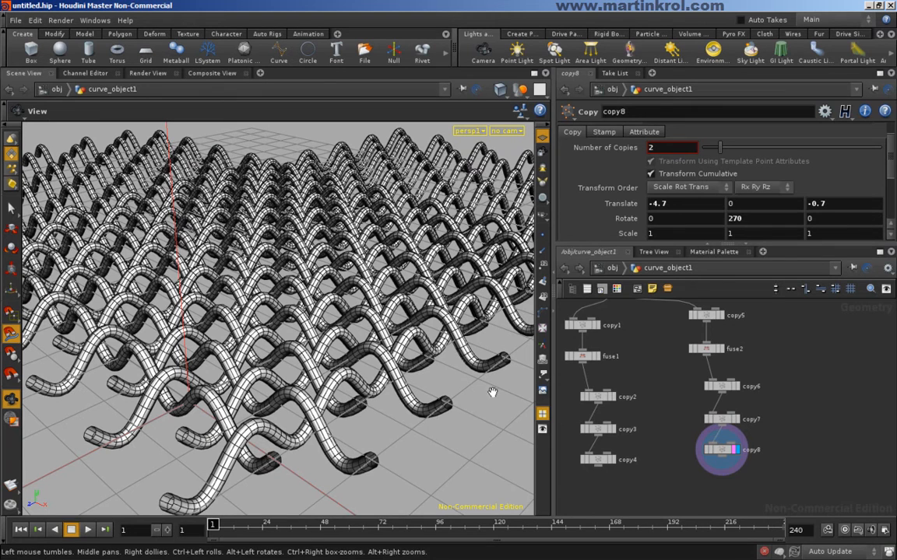
# Step: Flatten the wave by setting the Y scale of the xform2 node to 0.05, checking the weave from several angles
pyautogui.moveTo(765, 308); pyautogui.dragTo(783, 420, button='middle')
pyautogui.moveTo(772, 358); pyautogui.dragTo(742, 406, button='middle')
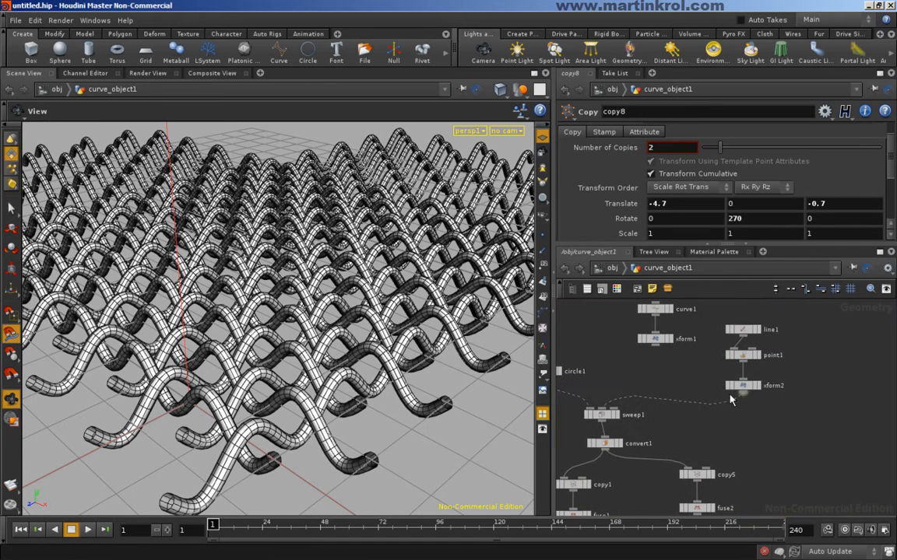
pyautogui.click(743, 385)
pyautogui.moveTo(745, 159); pyautogui.dragTo(724, 187, button='middle')
pyautogui.moveTo(212, 271); pyautogui.dragTo(288, 326)
pyautogui.moveTo(288, 327); pyautogui.dragTo(162, 353, button='right')
pyautogui.moveTo(282, 344); pyautogui.dragTo(294, 327)
pyautogui.moveTo(295, 326); pyautogui.dragTo(196, 343, button='right')
pyautogui.moveTo(197, 342); pyautogui.dragTo(302, 304)
pyautogui.moveTo(302, 305); pyautogui.dragTo(387, 330, button='right')
pyautogui.moveTo(386, 330); pyautogui.dragTo(356, 280)
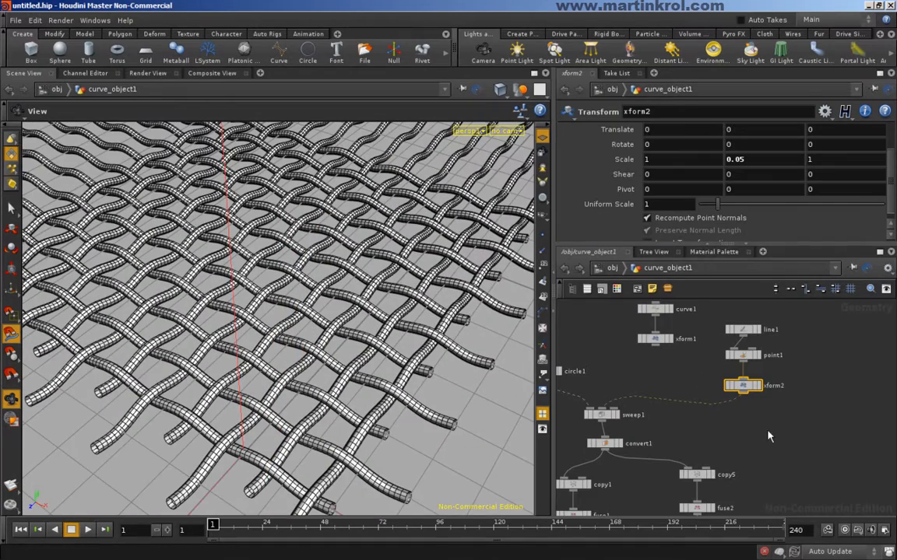
# Step: Thicken the strands by setting the Scale of the sweep1 node to 0.13
pyautogui.moveTo(773, 430); pyautogui.dragTo(792, 392, button='middle')
pyautogui.click(621, 375)
pyautogui.moveTo(621, 375); pyautogui.dragTo(636, 373, button='middle')
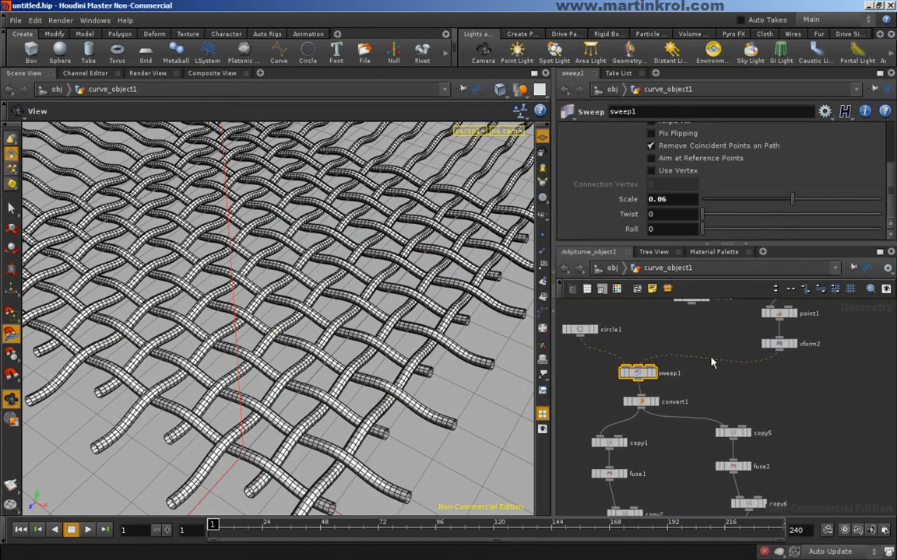
pyautogui.moveTo(793, 201); pyautogui.dragTo(753, 207)
pyautogui.moveTo(674, 199); pyautogui.dragTo(711, 217, button='middle')
pyautogui.moveTo(270, 286); pyautogui.dragTo(243, 271)
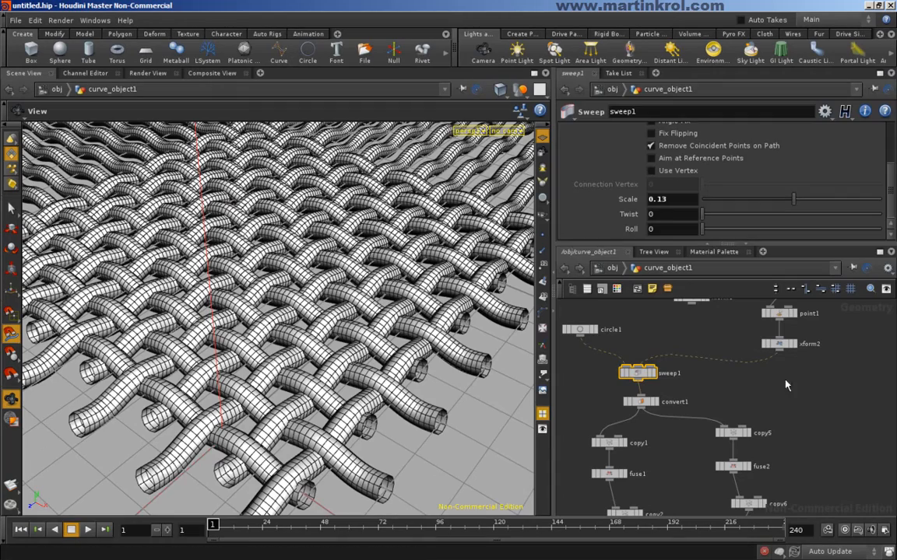
# Step: Set the Y scale of the xform2 node to 0.12 to adjust the wave height for the thicker strands
pyautogui.click(779, 343)
pyautogui.moveTo(743, 159); pyautogui.dragTo(722, 176, button='middle')
pyautogui.moveTo(257, 316); pyautogui.dragTo(338, 380)
# Step: Reduce the Number of Copies on the copy5 node to 7 to shorten the strands
pyautogui.moveTo(812, 453); pyautogui.dragTo(773, 367, button='middle')
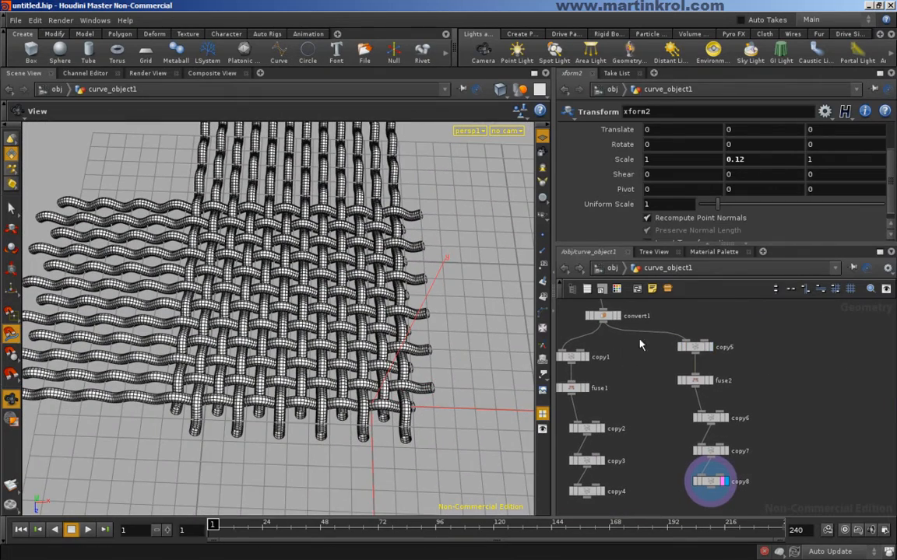
pyautogui.click(694, 347)
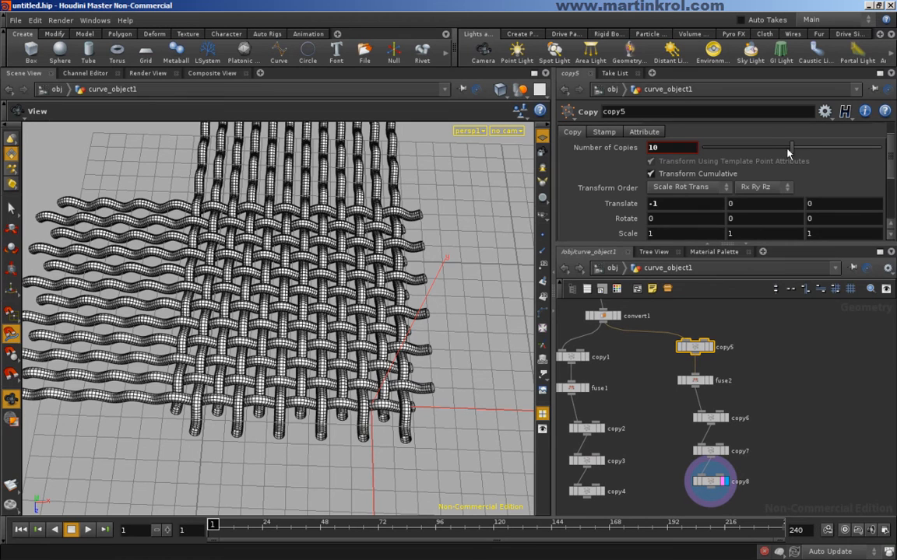
pyautogui.moveTo(796, 150); pyautogui.dragTo(768, 158)
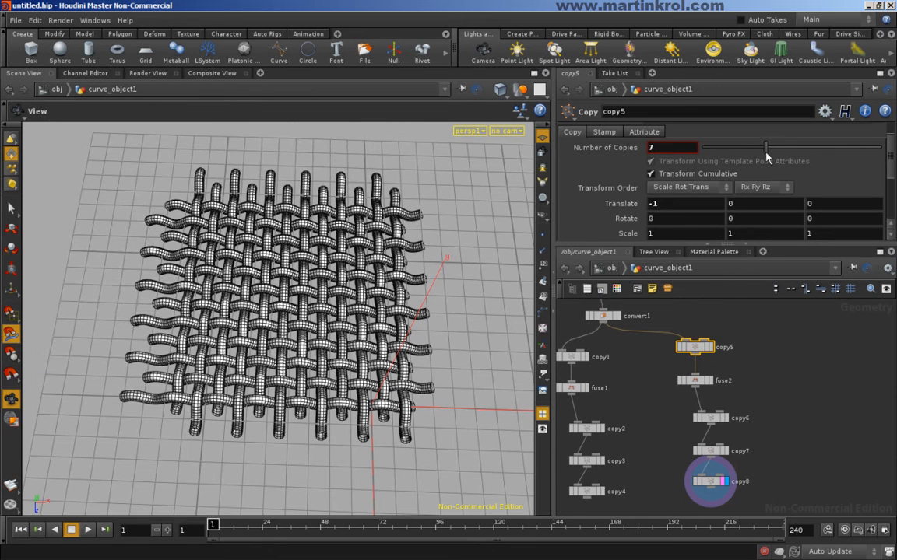
# Step: Examine the woven patch from several angles and distances, and check the end of the node chain
pyautogui.moveTo(273, 308); pyautogui.dragTo(288, 311)
pyautogui.moveTo(288, 311); pyautogui.dragTo(420, 320, button='right')
pyautogui.moveTo(420, 320); pyautogui.dragTo(357, 297, button='middle')
pyautogui.moveTo(357, 297); pyautogui.dragTo(401, 314, button='right')
pyautogui.moveTo(296, 253); pyautogui.dragTo(233, 257, button='right')
pyautogui.moveTo(299, 354); pyautogui.dragTo(274, 327)
pyautogui.moveTo(768, 491); pyautogui.dragTo(750, 417, button='middle')
pyautogui.scroll(2, 750, 416)
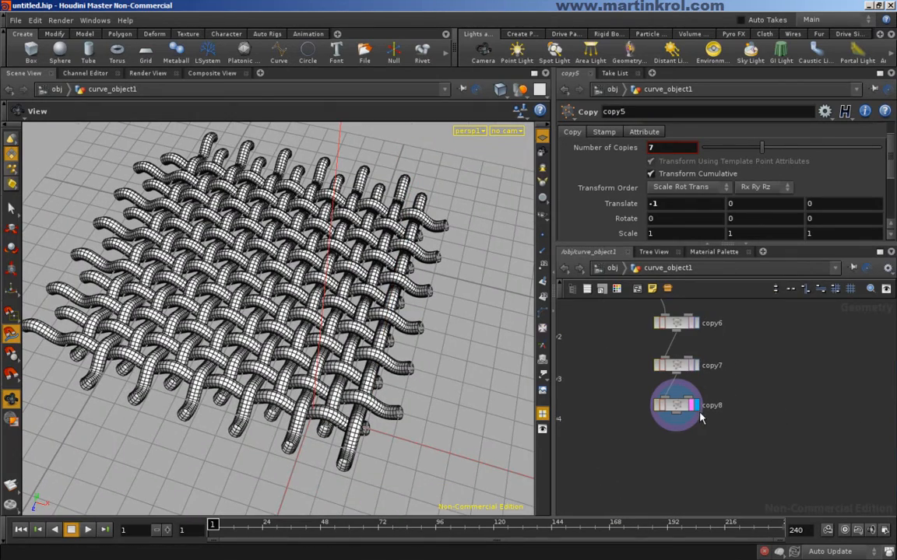
pyautogui.moveTo(333, 373); pyautogui.dragTo(403, 373, button='right')
pyautogui.moveTo(403, 374); pyautogui.dragTo(366, 349)
pyautogui.moveTo(372, 361); pyautogui.dragTo(423, 360, button='right')
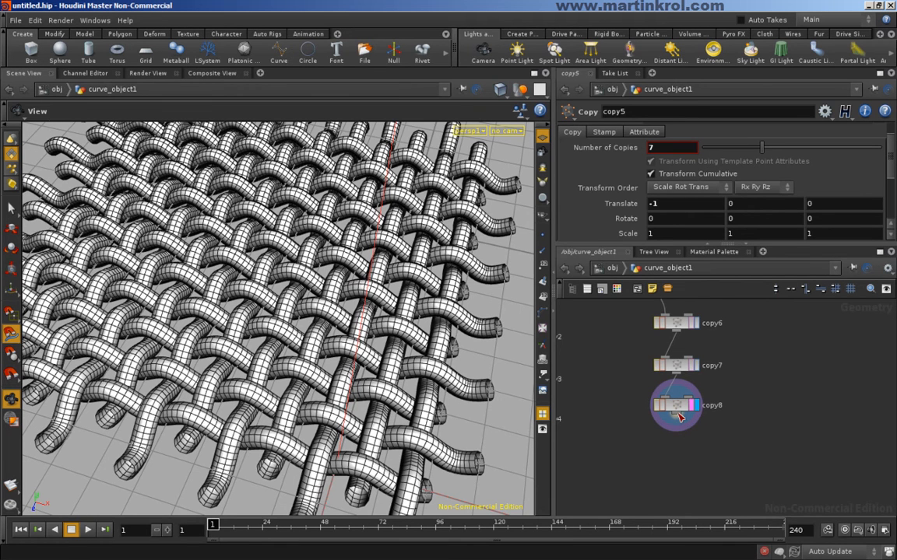
# Step: Start saving the copy8 node's geometry and bring up the available output file formats
pyautogui.press('Tab')
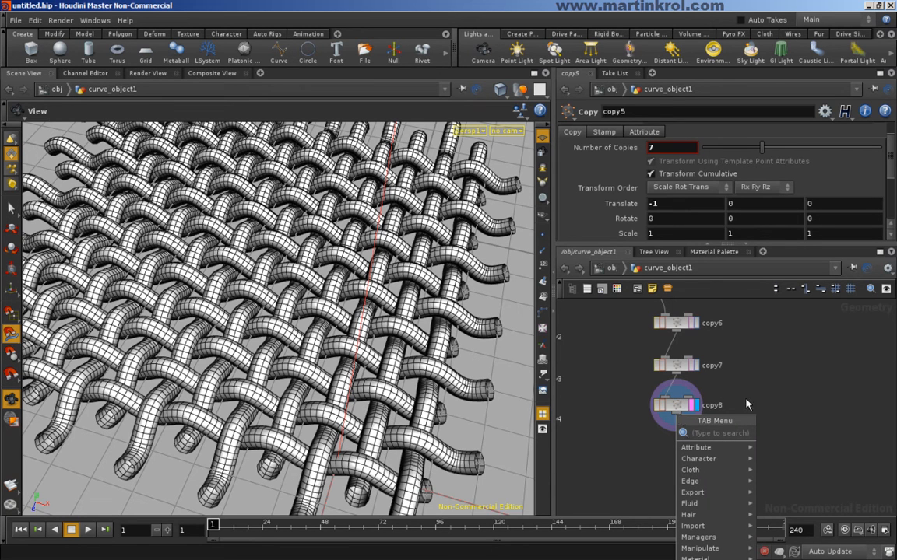
pyautogui.press('Escape')
pyautogui.click(681, 407)
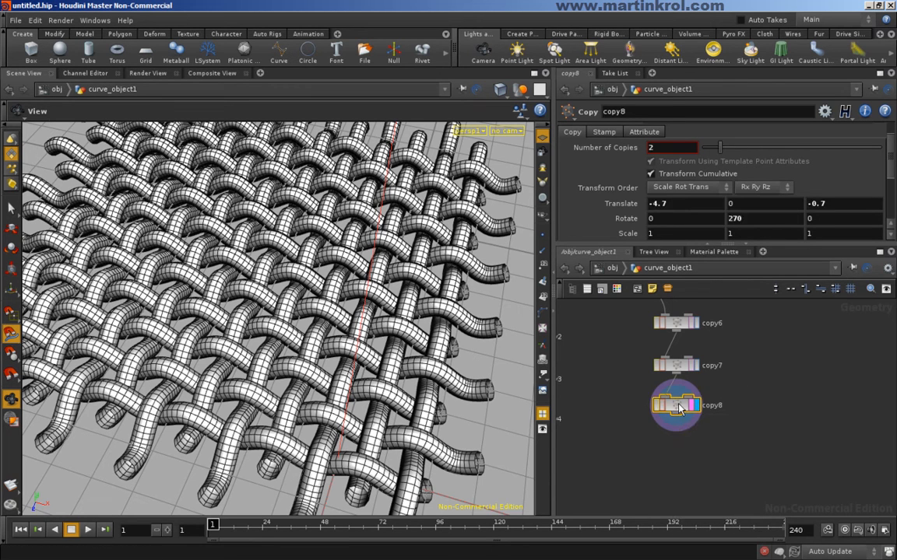
pyautogui.rightClick(681, 406)
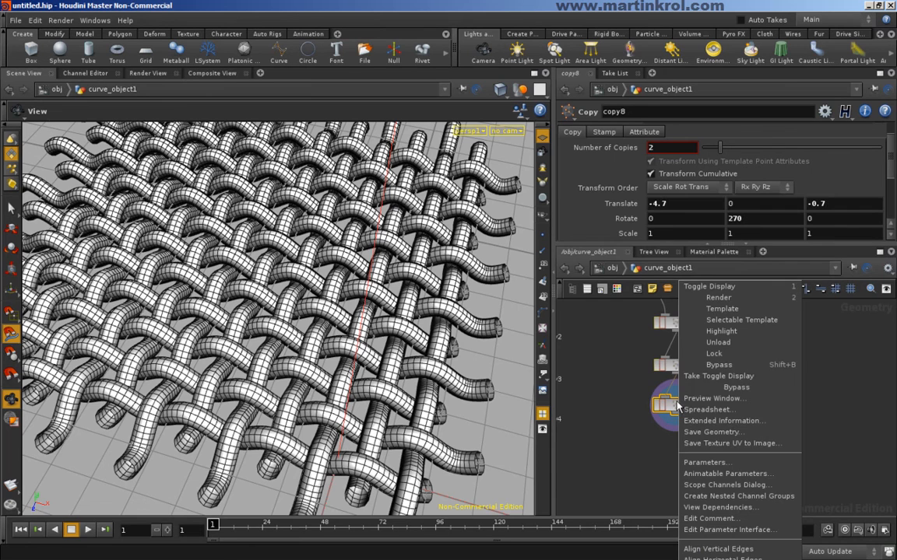
pyautogui.click(710, 432)
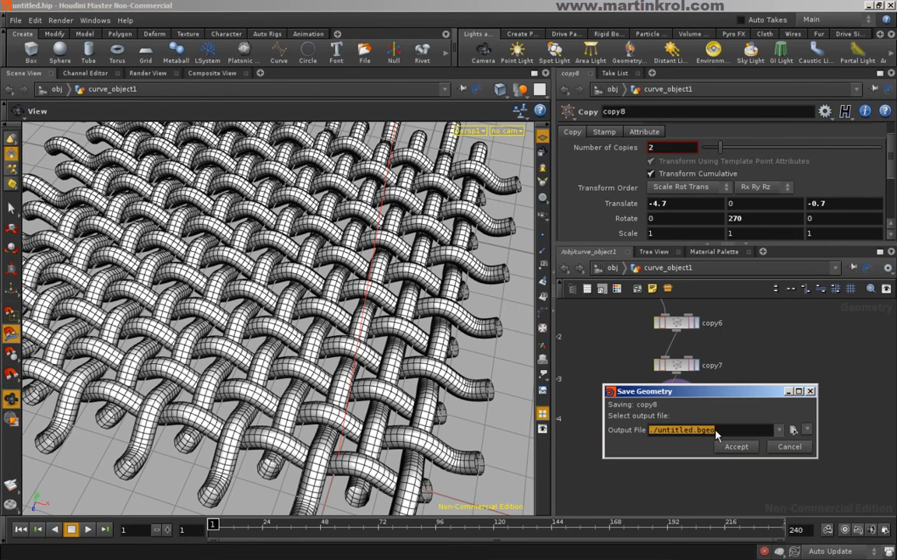
pyautogui.click(807, 430)
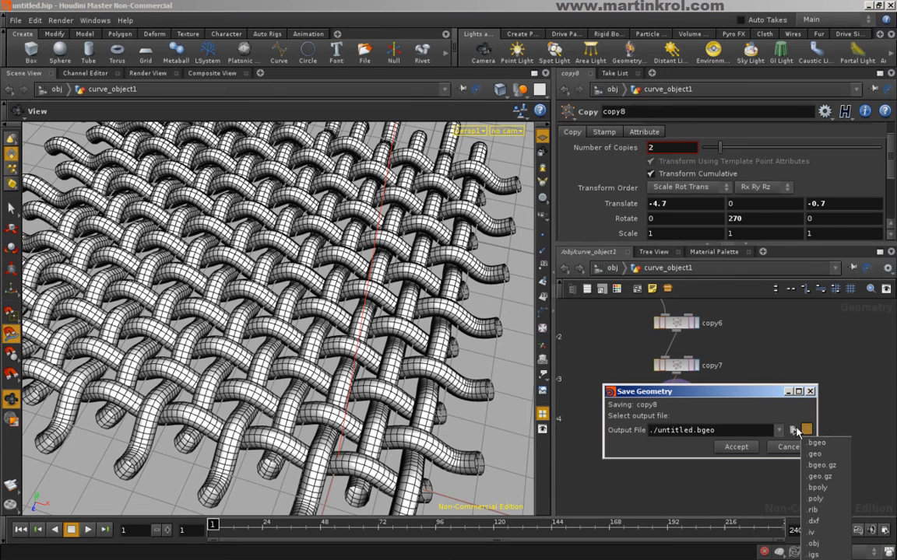
# Step: Browse the output file location to the E:/Project Directory/fabric folder
pyautogui.moveTo(735, 265); pyautogui.dragTo(647, 223)
pyautogui.click(497, 305)
pyautogui.click(493, 316)
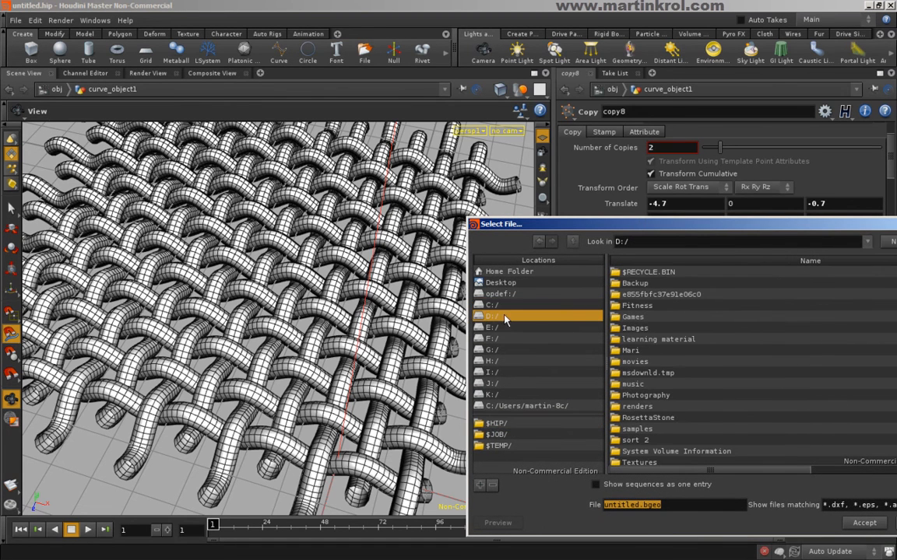
pyautogui.click(495, 328)
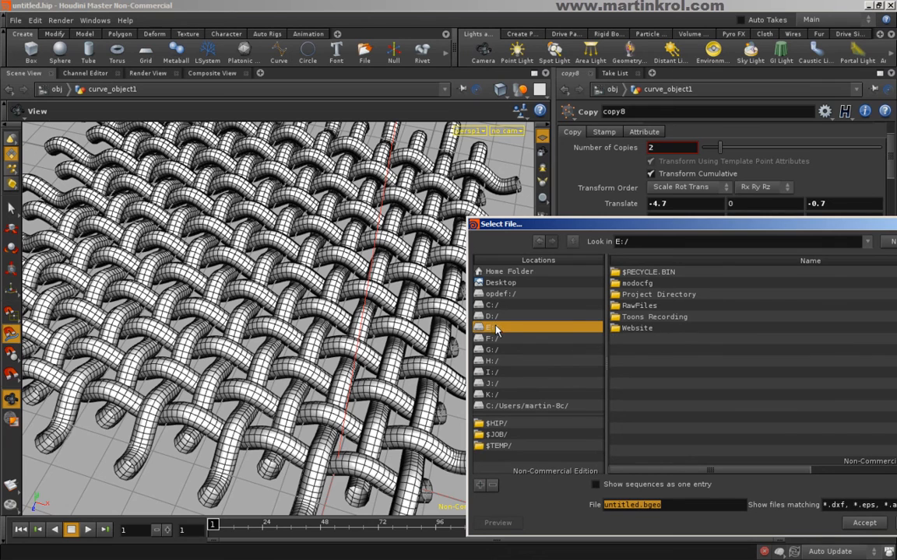
pyautogui.doubleClick(661, 296)
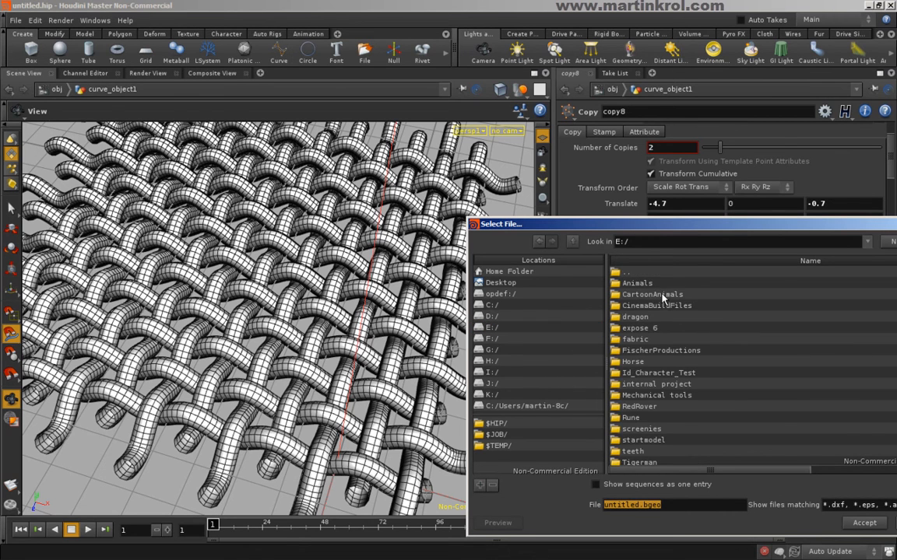
pyautogui.doubleClick(637, 341)
pyautogui.click(666, 507)
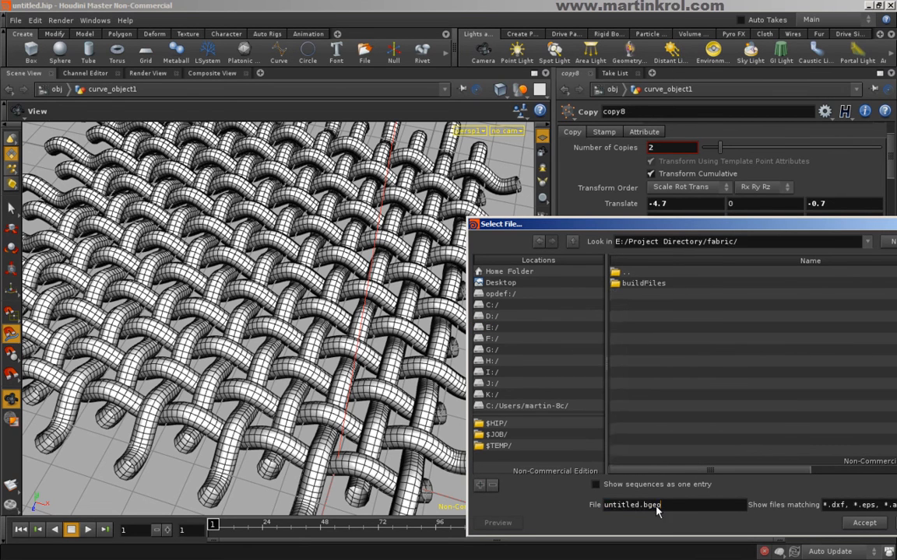
pyautogui.moveTo(759, 222); pyautogui.dragTo(583, 195)
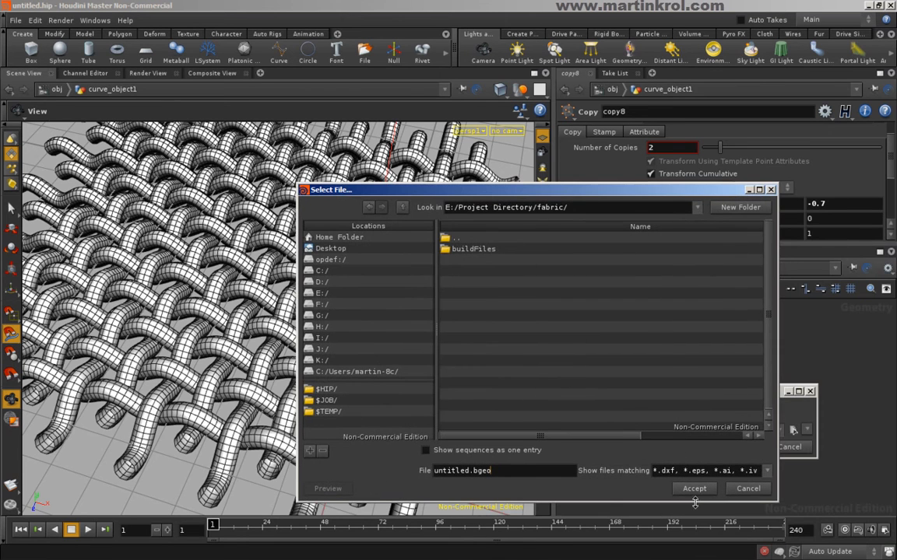
# Step: Filter the file types to *.obj and choose Weave_02 in the buildFiles subfolder as the output file
pyautogui.click(764, 472)
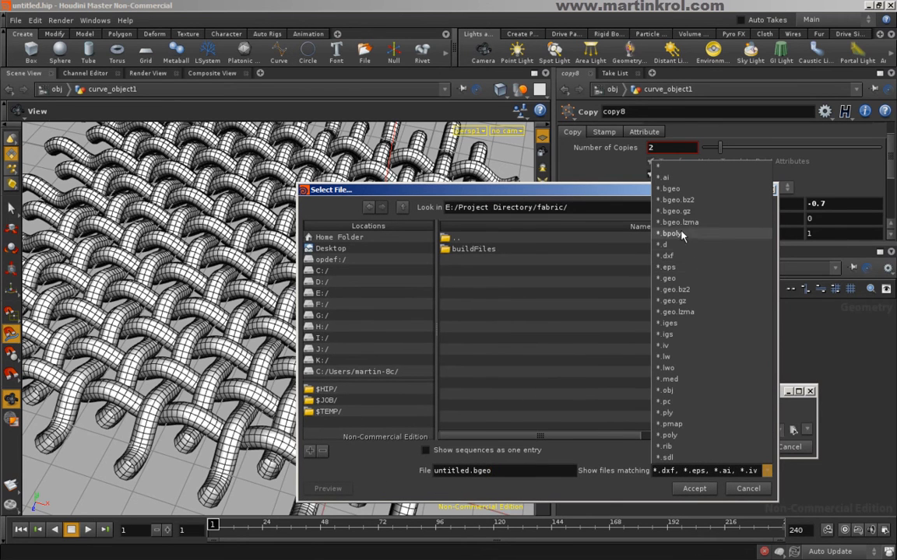
pyautogui.click(674, 391)
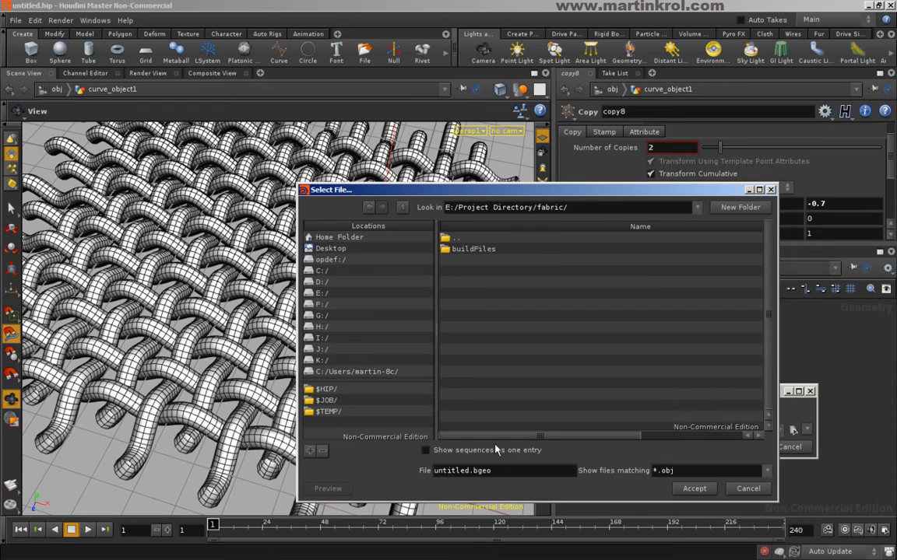
pyautogui.doubleClick(463, 471)
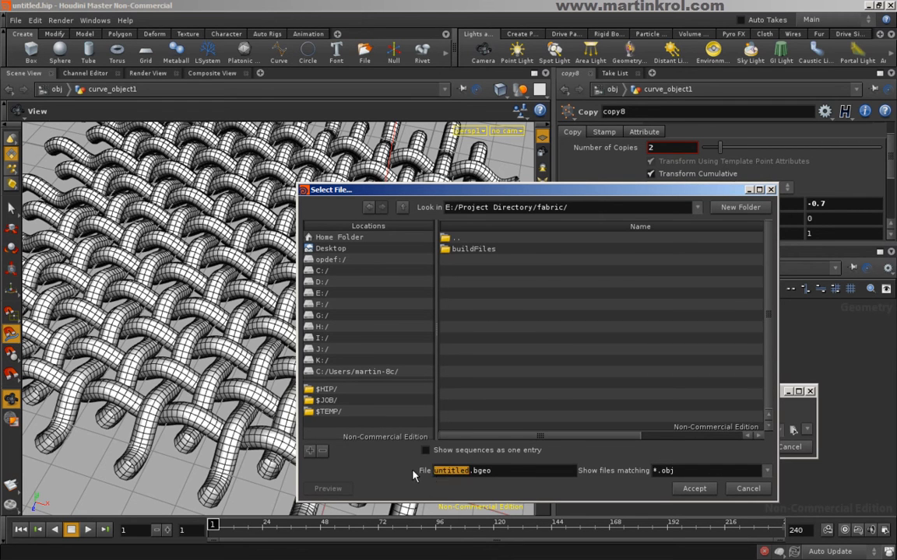
pyautogui.tripleClick(498, 475)
pyautogui.press('BackSpace')
pyautogui.write('Cros')
pyautogui.press('BackSpace')
pyautogui.press('BackSpace')
pyautogui.press('BackSpace')
pyautogui.press('BackSpace')
pyautogui.write('Weave_02')
pyautogui.doubleClick(474, 251)
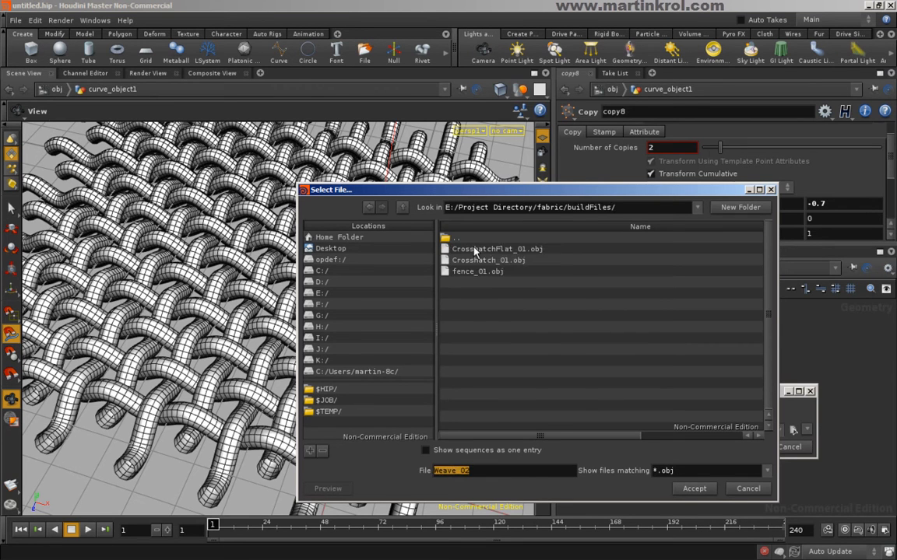
pyautogui.click(694, 489)
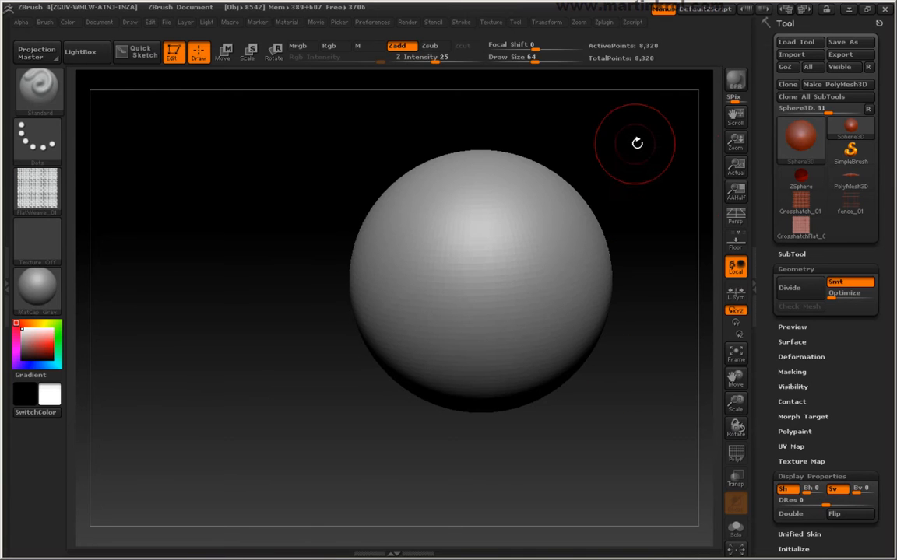
# Step: Switch to ZBrush, start a mesh import and browse to the buildFiles folder inside E: Project Directory/fabric
pyautogui.press('space')
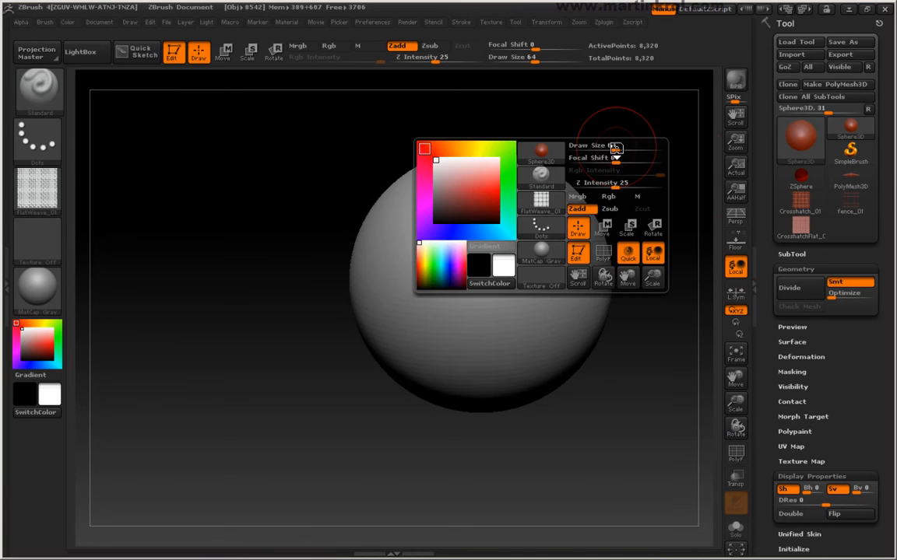
pyautogui.keyDown('alt'); pyautogui.moveTo(645, 141); pyautogui.dragTo(580, 157); pyautogui.keyUp('alt')
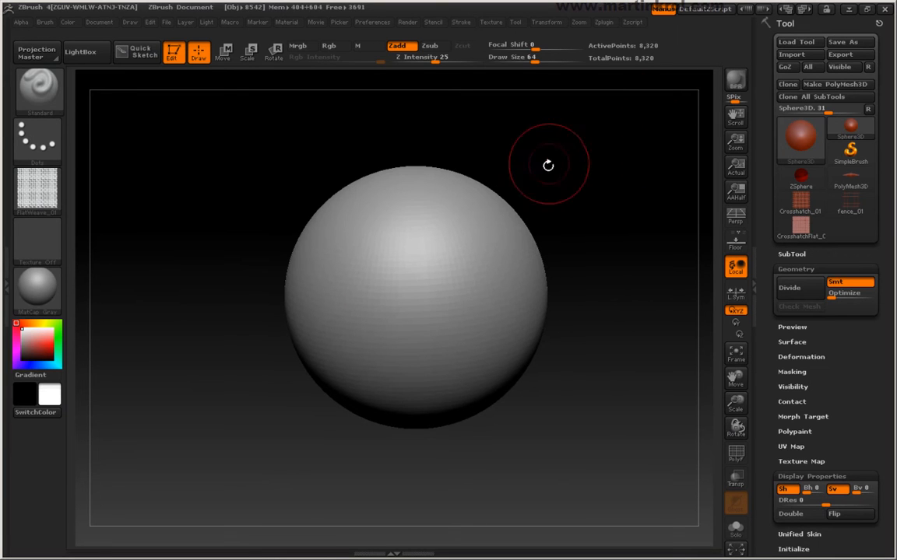
pyautogui.click(791, 54)
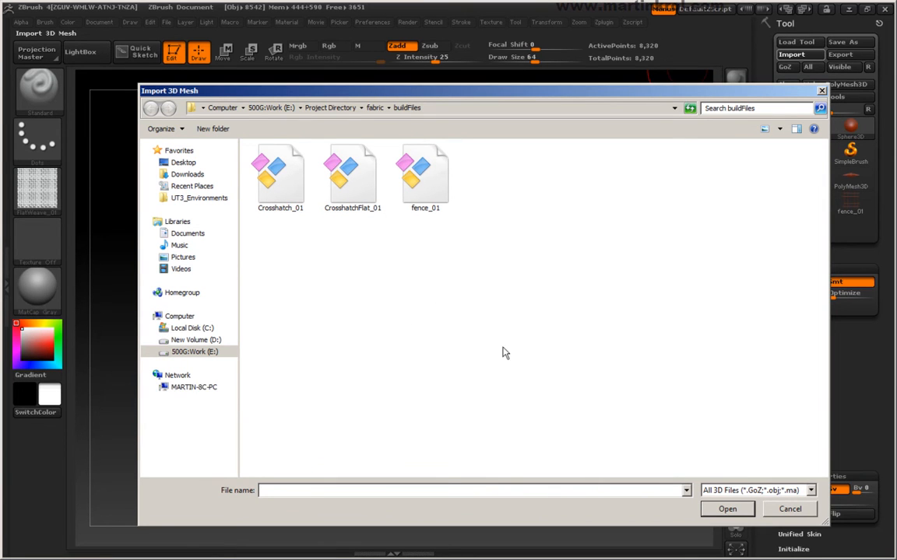
pyautogui.click(330, 108)
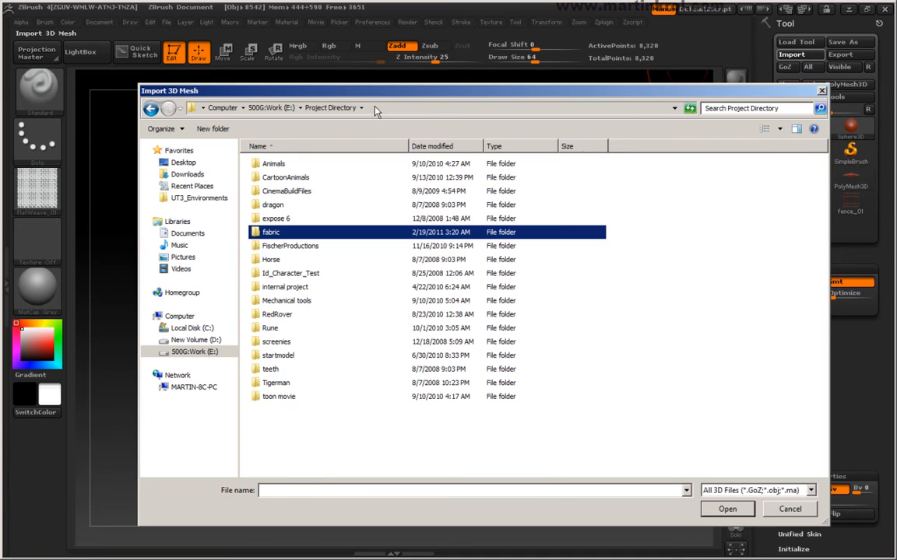
pyautogui.doubleClick(282, 232)
pyautogui.doubleClick(282, 165)
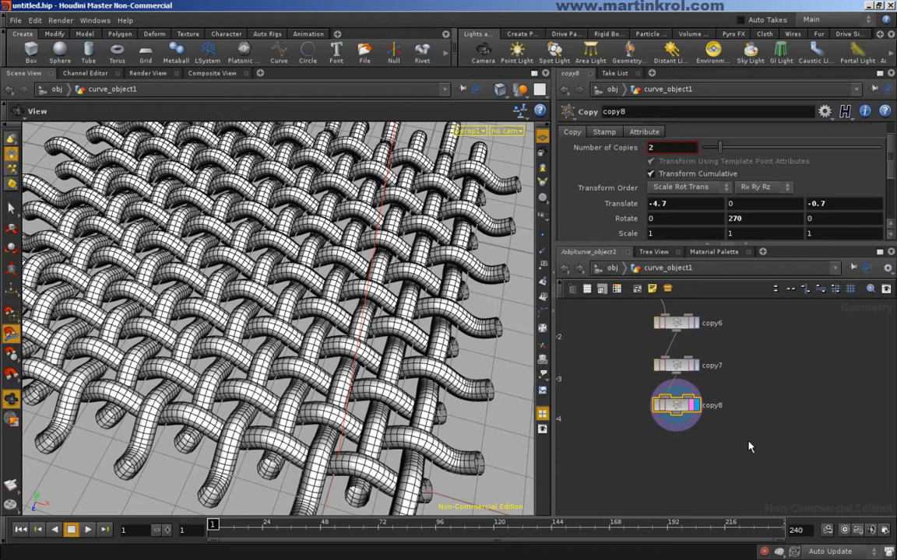
# Step: Switch back to Houdini and save the copy8 node's geometry as Weave_02.obj in the fabric/buildFiles folder
pyautogui.click(825, 473)
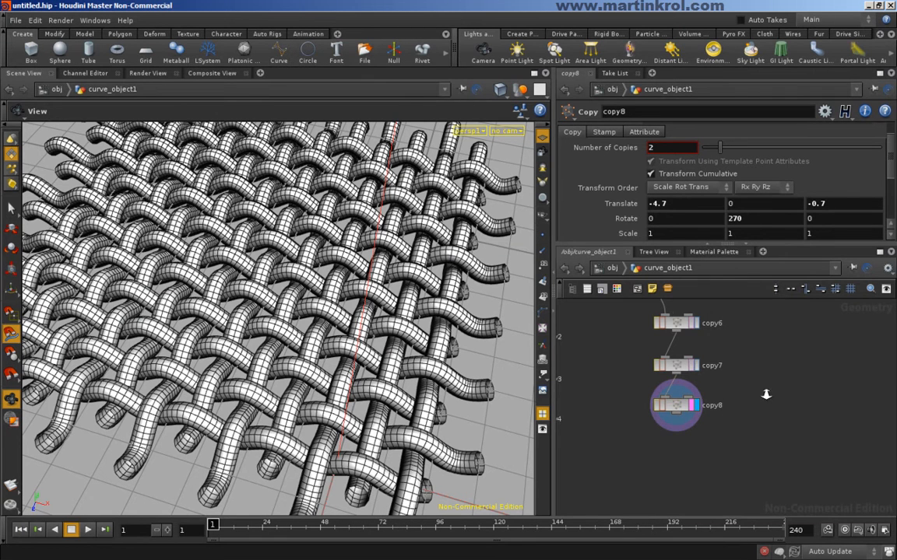
pyautogui.rightClick(692, 403)
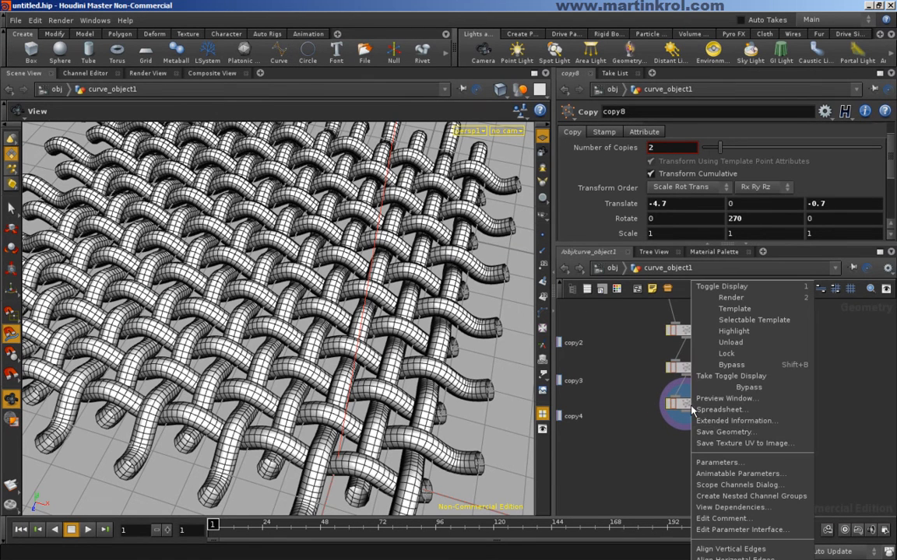
pyautogui.click(724, 432)
pyautogui.click(809, 432)
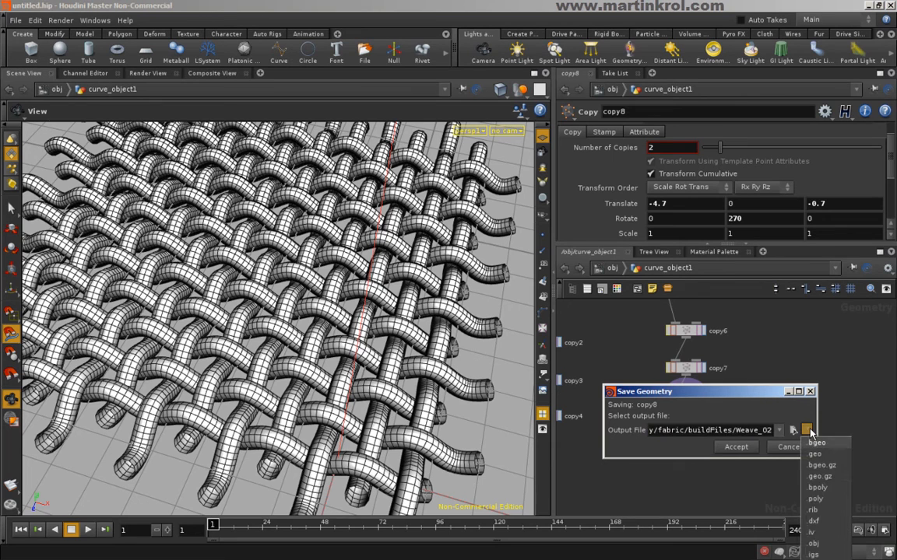
pyautogui.click(824, 549)
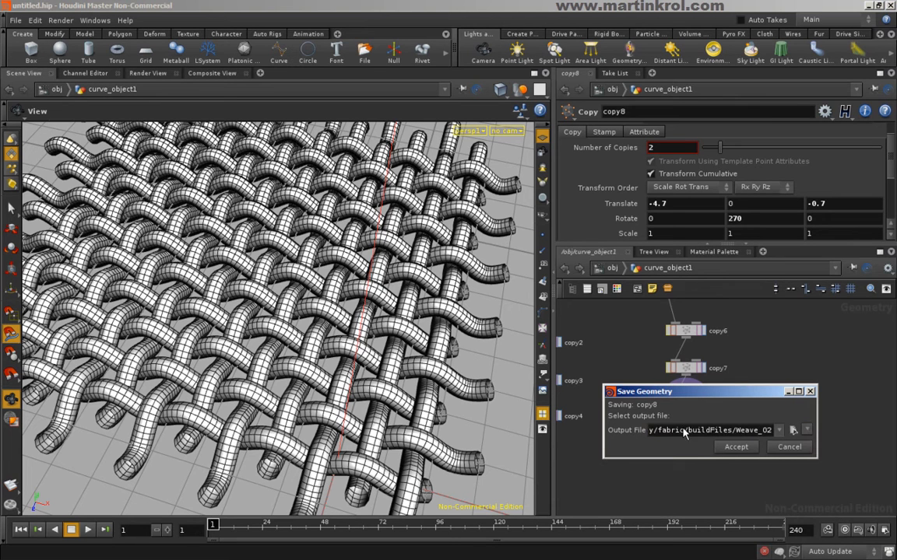
pyautogui.moveTo(688, 435); pyautogui.dragTo(542, 434)
pyautogui.moveTo(663, 429); pyautogui.dragTo(865, 429)
pyautogui.click(739, 450)
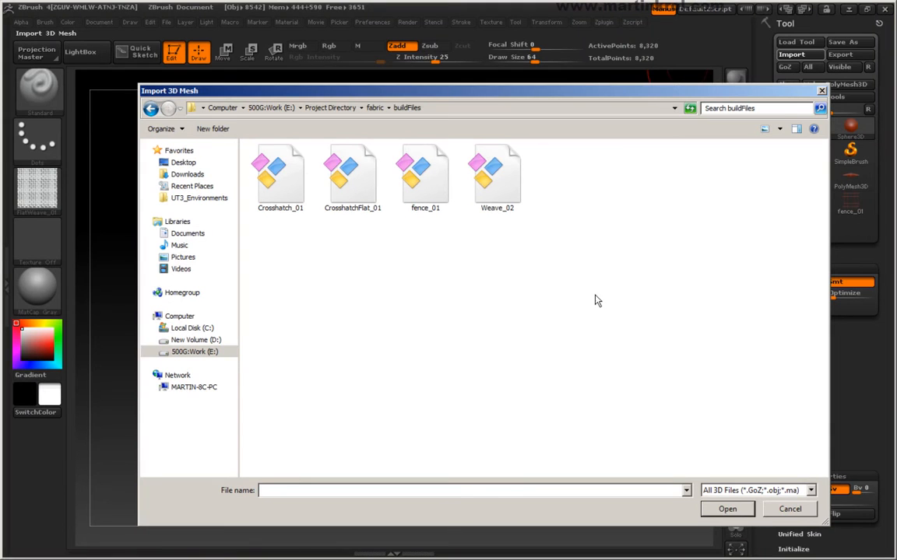
# Step: In ZBrush, import the Weave_02 mesh and flip its surface normals
pyautogui.click(506, 160)
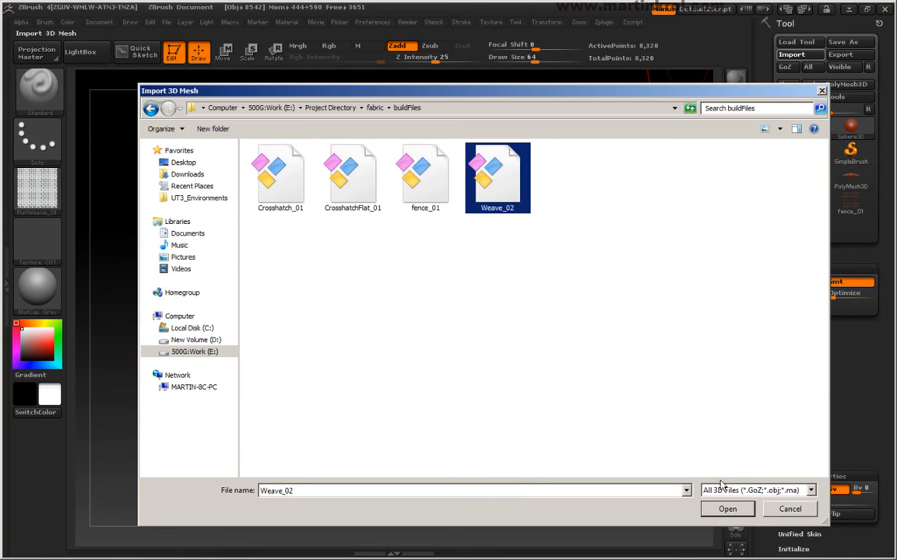
pyautogui.click(727, 509)
pyautogui.moveTo(585, 256); pyautogui.dragTo(617, 298)
pyautogui.moveTo(864, 532); pyautogui.dragTo(865, 400)
pyautogui.click(840, 377)
pyautogui.keyDown('shift'); pyautogui.moveTo(630, 316); pyautogui.dragTo(673, 340); pyautogui.keyUp('shift')
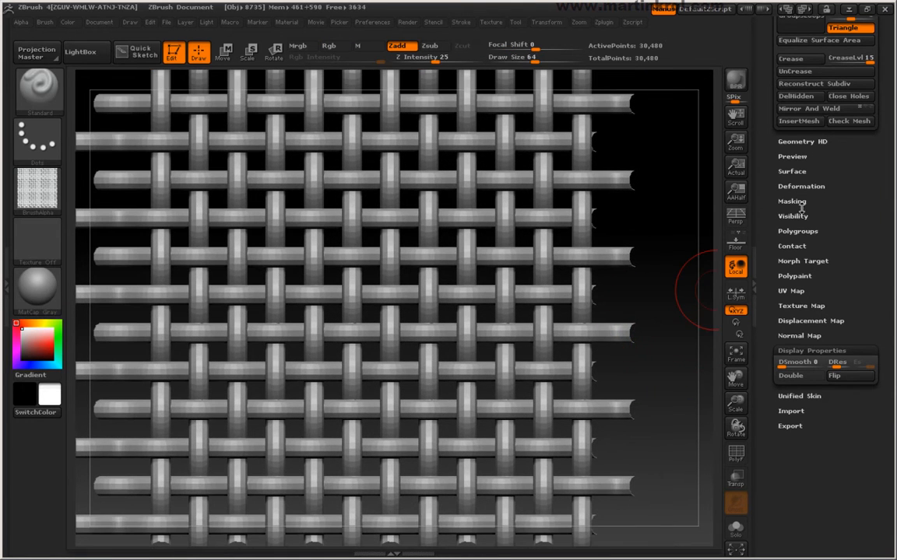
# Step: Subdivide the weave mesh up to subdivision level 4 to smooth the strands
pyautogui.click(792, 172)
pyautogui.scroll(5, 846, 228)
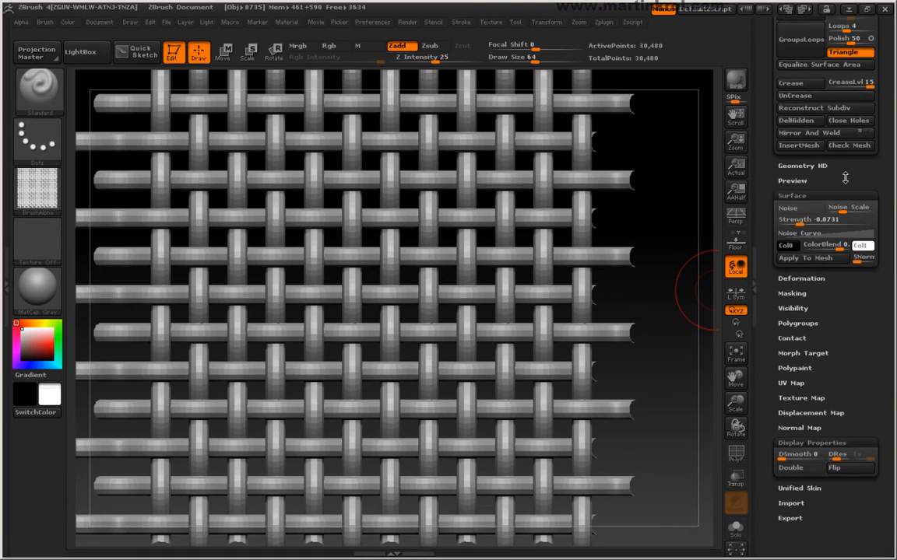
pyautogui.scroll(1, 846, 228)
pyautogui.click(790, 145)
pyautogui.click(790, 145)
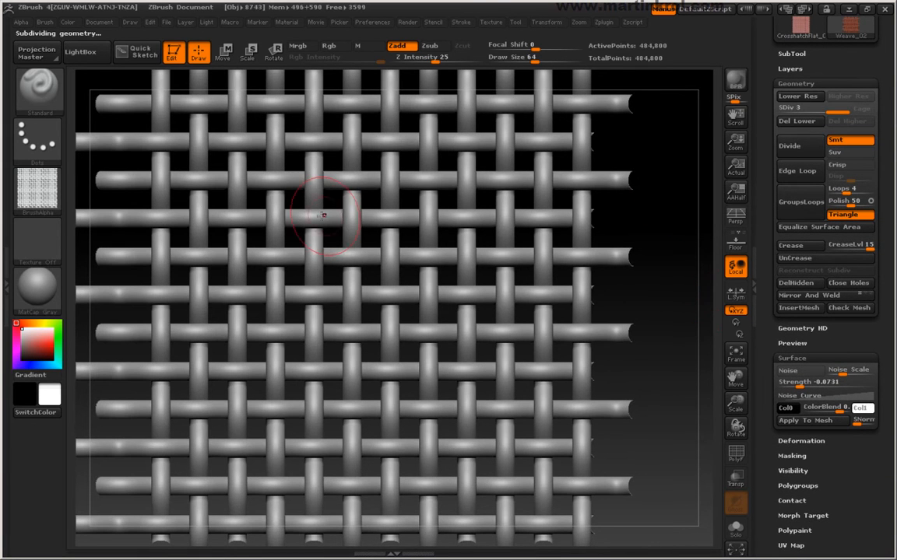
pyautogui.click(799, 147)
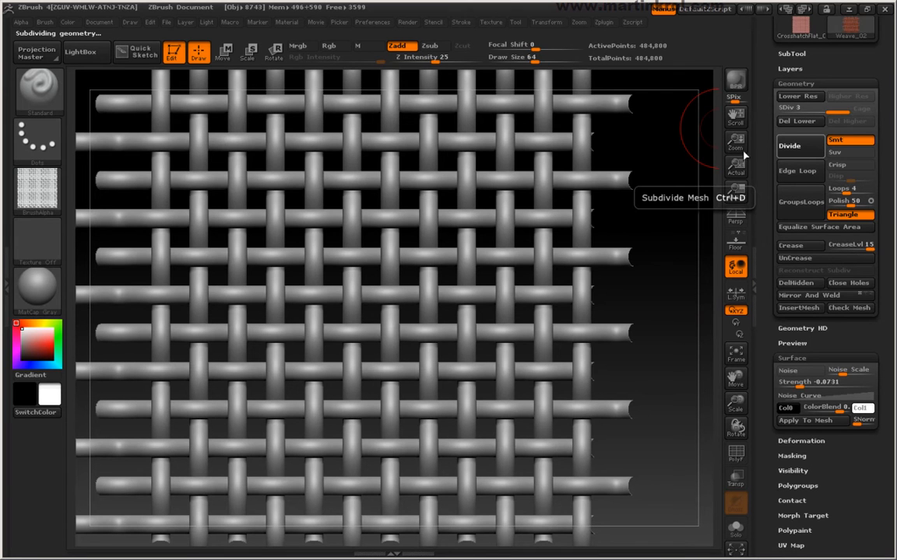
# Step: Grab an alpha from the document with the weave filling the whole canvas
pyautogui.keyDown('alt'); pyautogui.moveTo(661, 122); pyautogui.dragTo(711, 202); pyautogui.keyUp('alt')
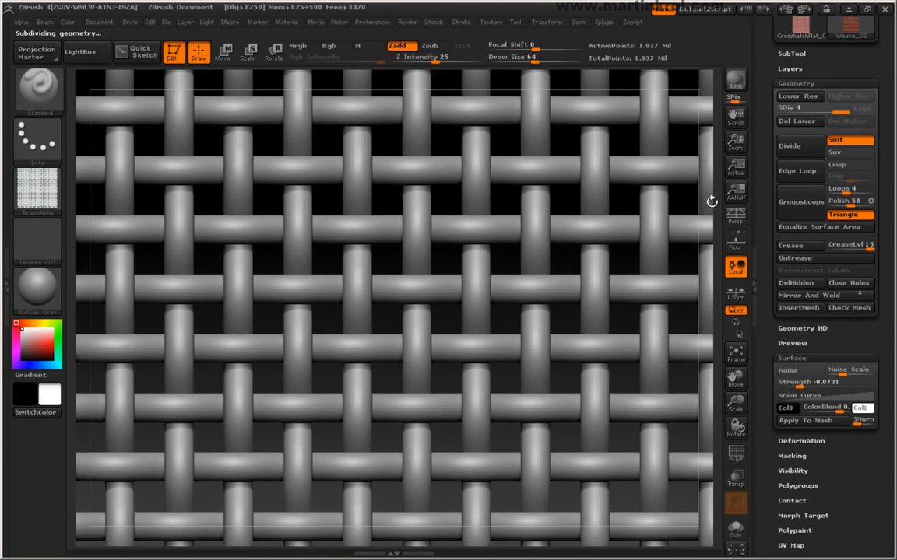
pyautogui.click(22, 22)
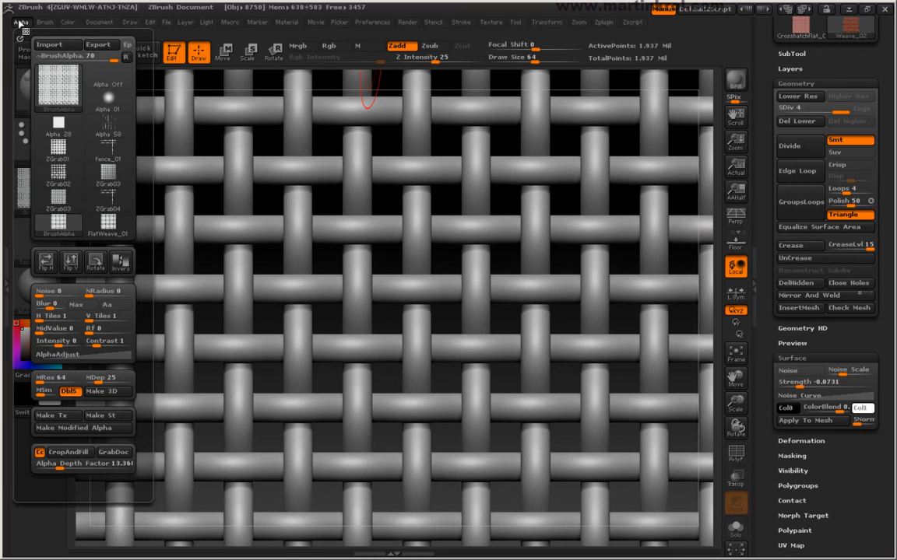
pyautogui.moveTo(97, 25)
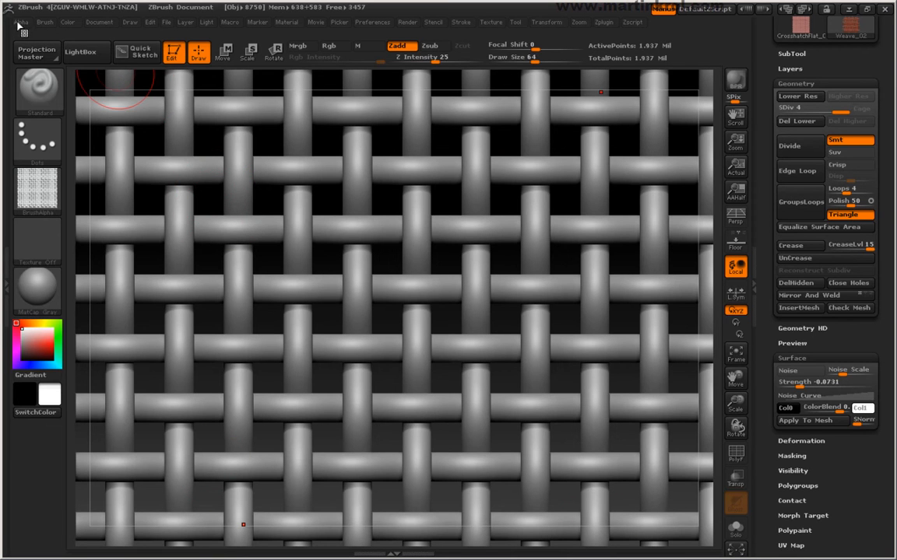
pyautogui.moveTo(21, 24)
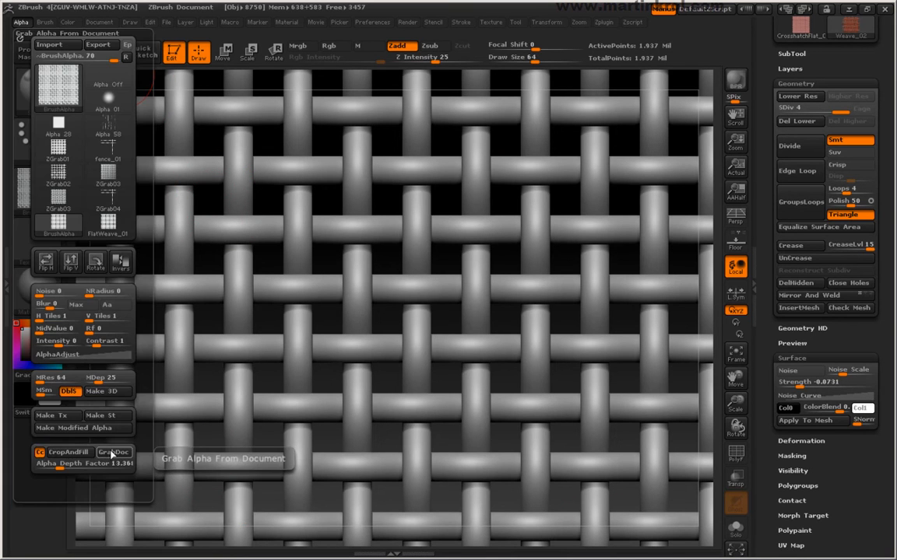
pyautogui.click(113, 453)
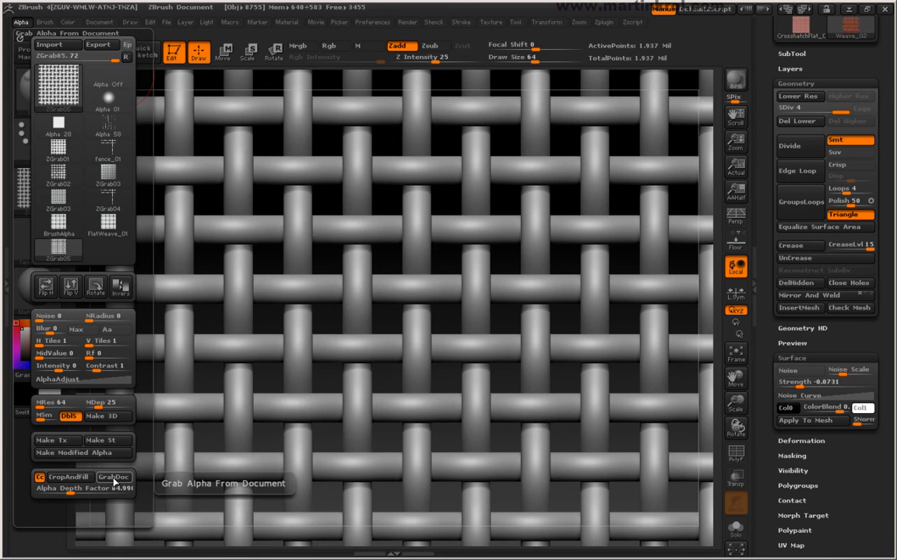
pyautogui.click(113, 479)
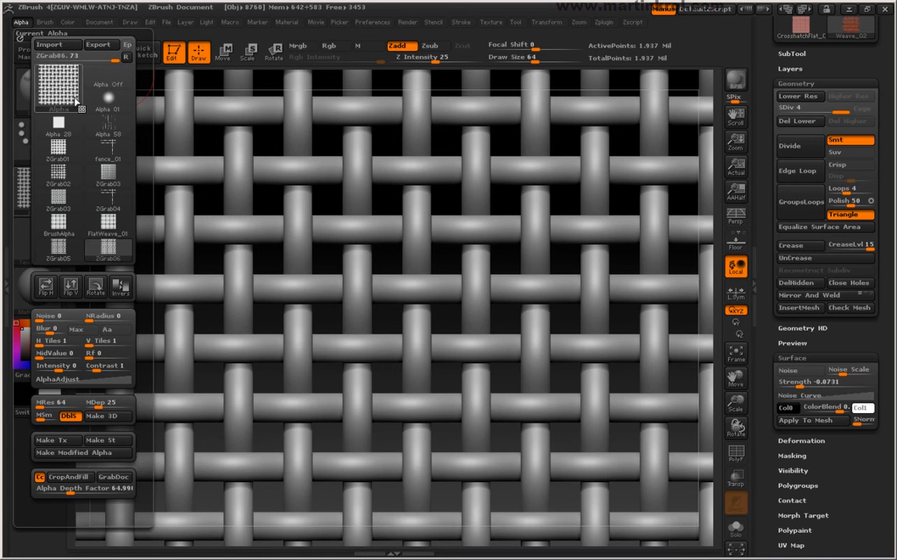
# Step: Export the grabbed weave alpha as a Photoshop PSD file named weave_05 in the buildFiles folder
pyautogui.click(95, 49)
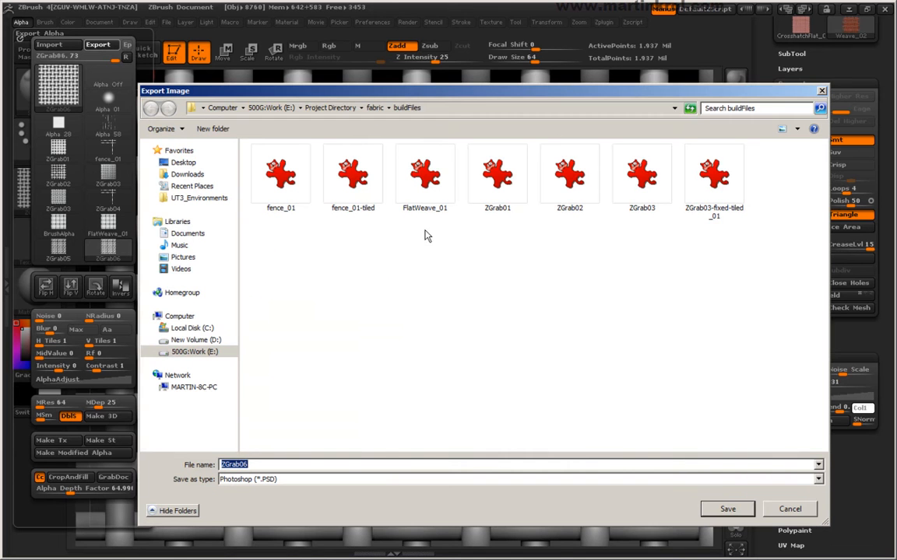
pyautogui.write('weave_')
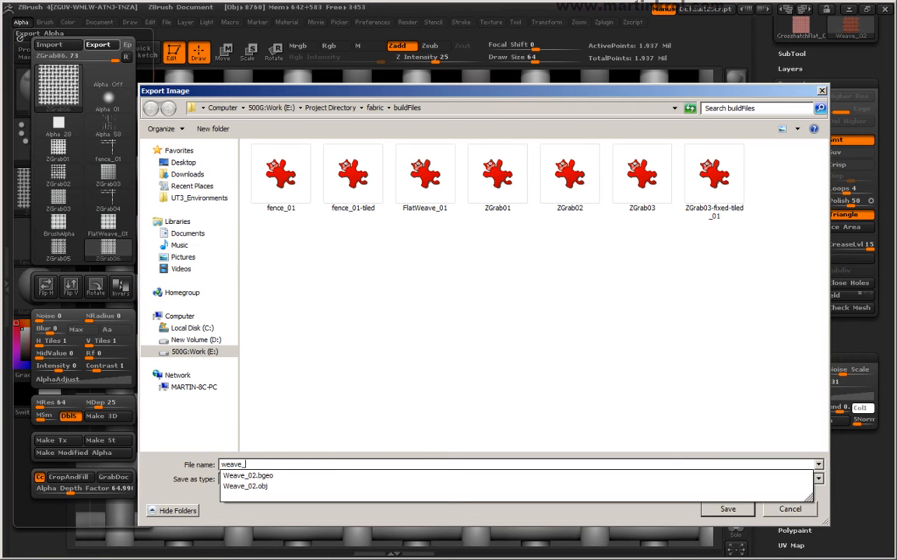
pyautogui.write('05')
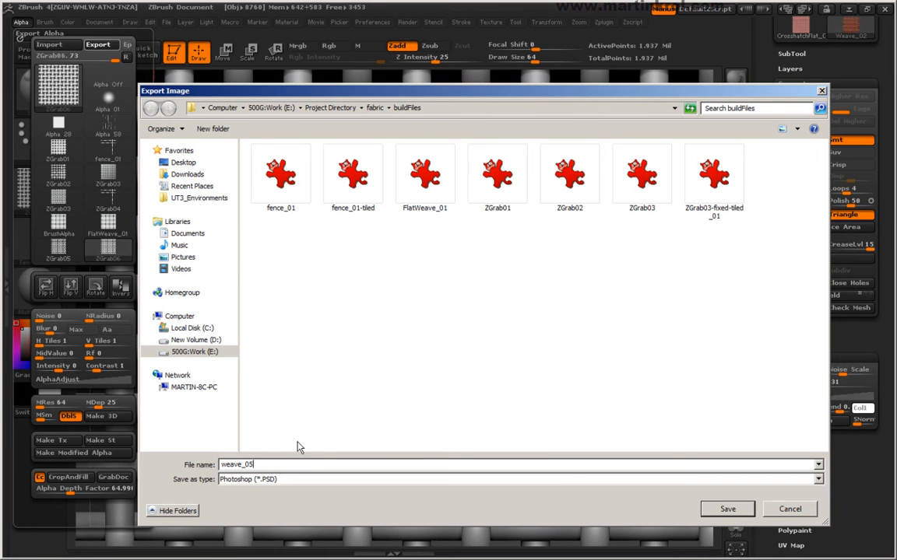
pyautogui.press('Return')
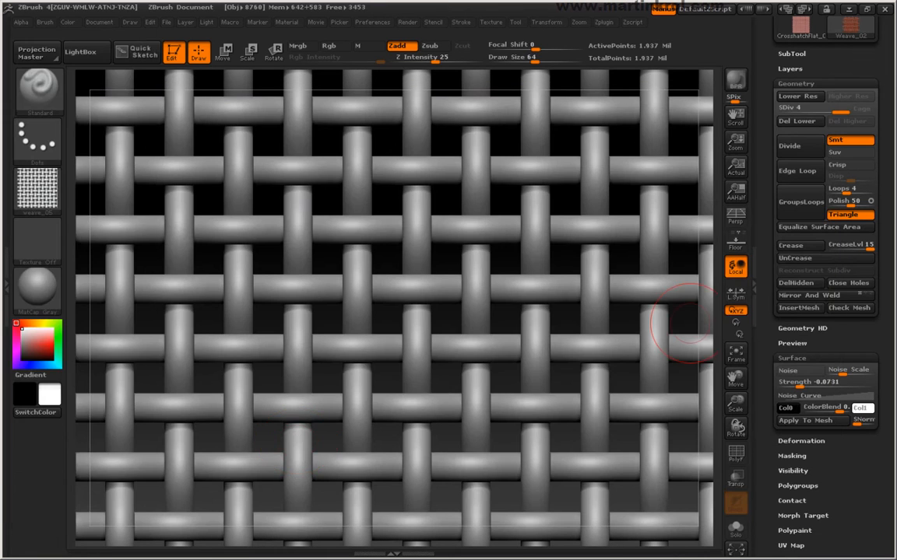
# Step: Switch to Photoshop and minimize every open document window, including the fence_01-tiled, ZGrab03-fixed-tiled_01 and untitled pattern files
pyautogui.hotkey('alt', 'Tab')
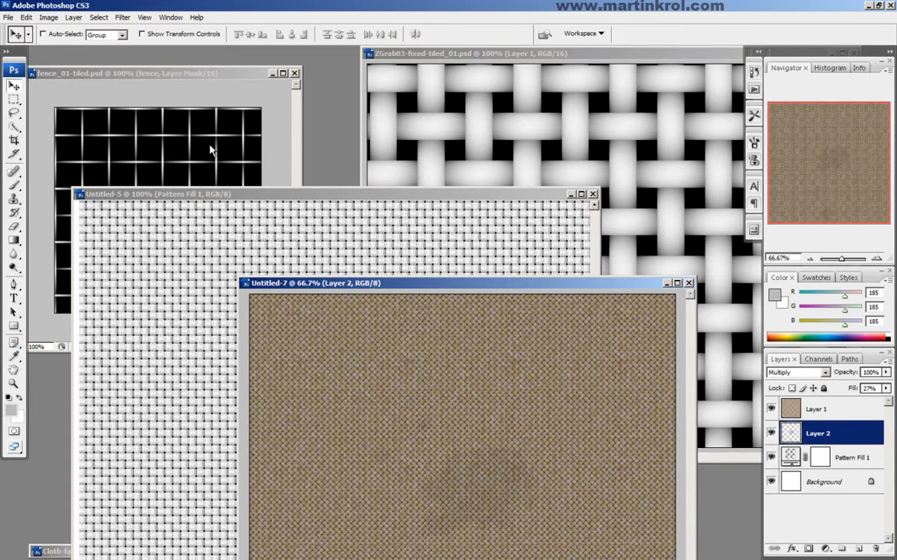
pyautogui.click(10, 18)
pyautogui.click(267, 74)
pyautogui.click(271, 74)
pyautogui.moveTo(734, 56); pyautogui.dragTo(521, 90)
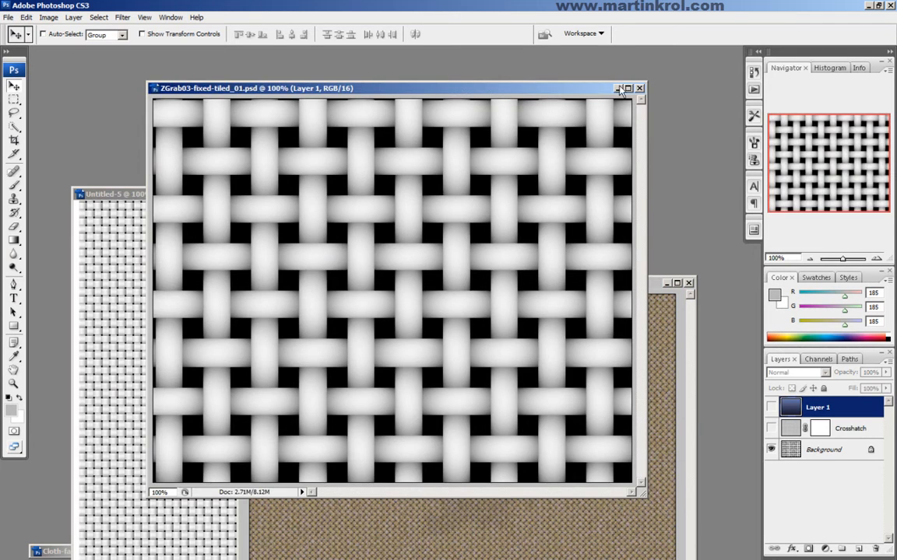
pyautogui.click(621, 87)
pyautogui.click(577, 194)
pyautogui.click(666, 283)
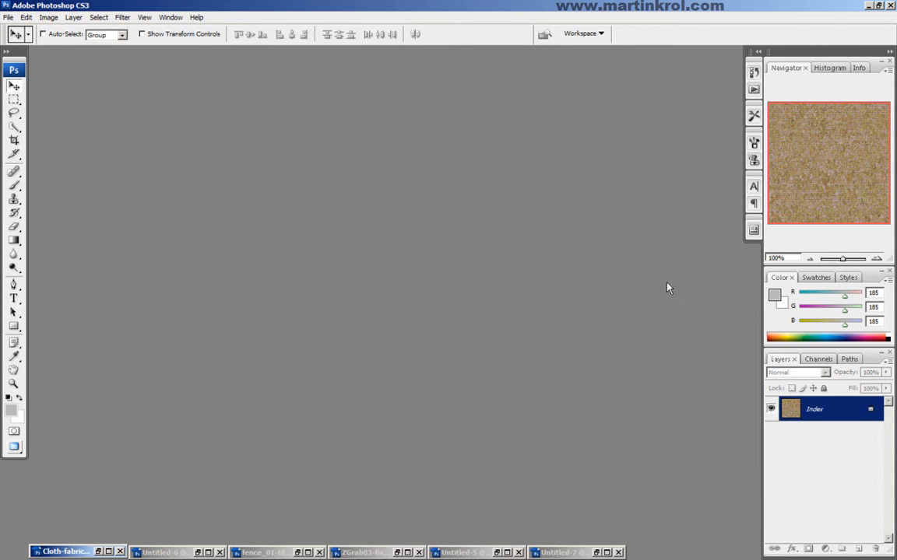
# Step: Browse for a file to open in the buildFiles folder of the fabric project on the 500G:Work (E:) drive
pyautogui.click(7, 17)
pyautogui.click(22, 35)
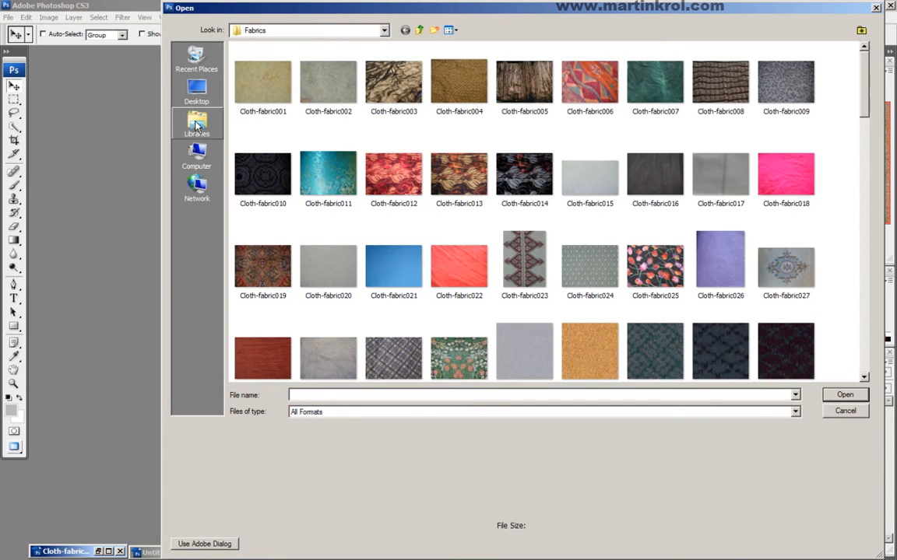
pyautogui.click(194, 154)
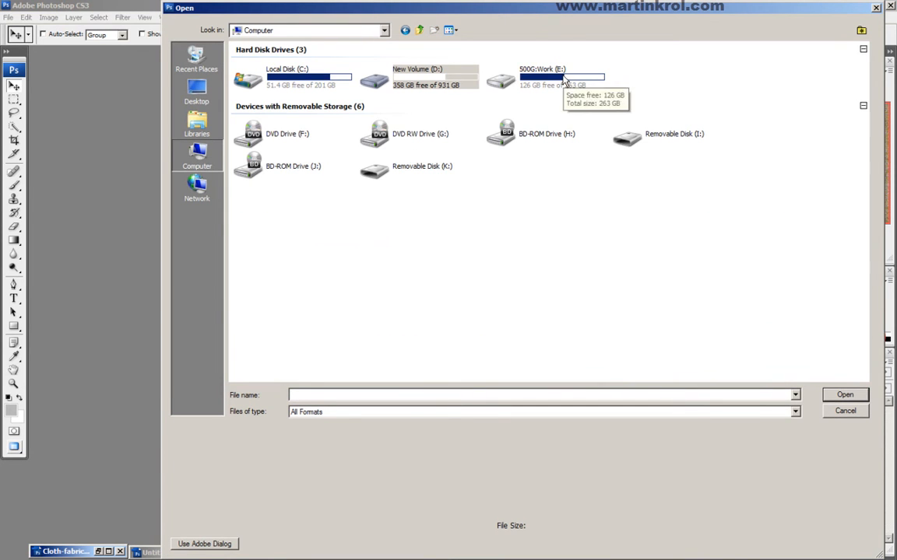
pyautogui.doubleClick(440, 79)
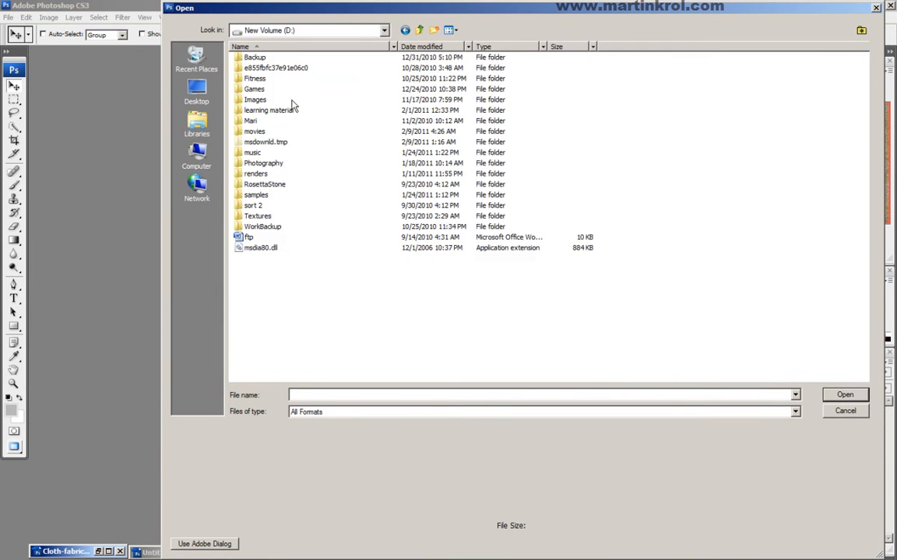
pyautogui.click(419, 29)
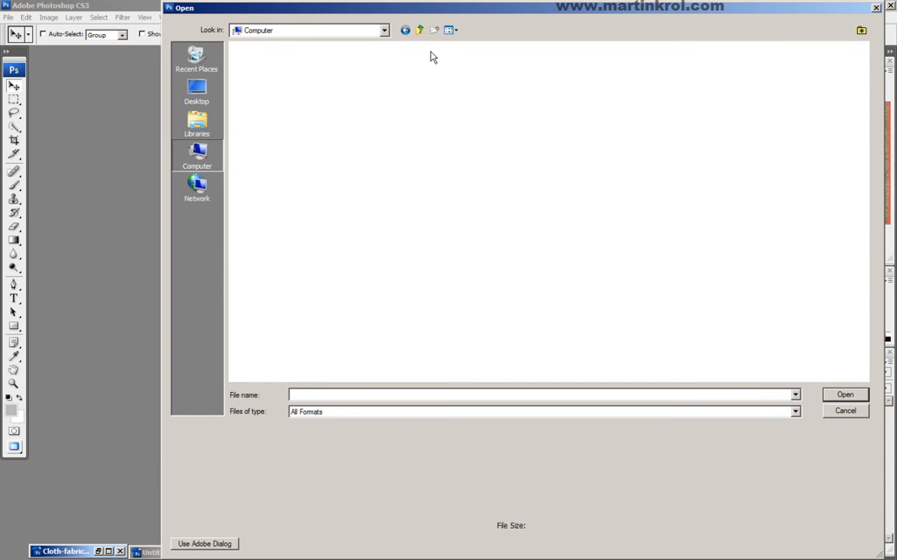
pyautogui.doubleClick(530, 81)
pyautogui.doubleClick(265, 68)
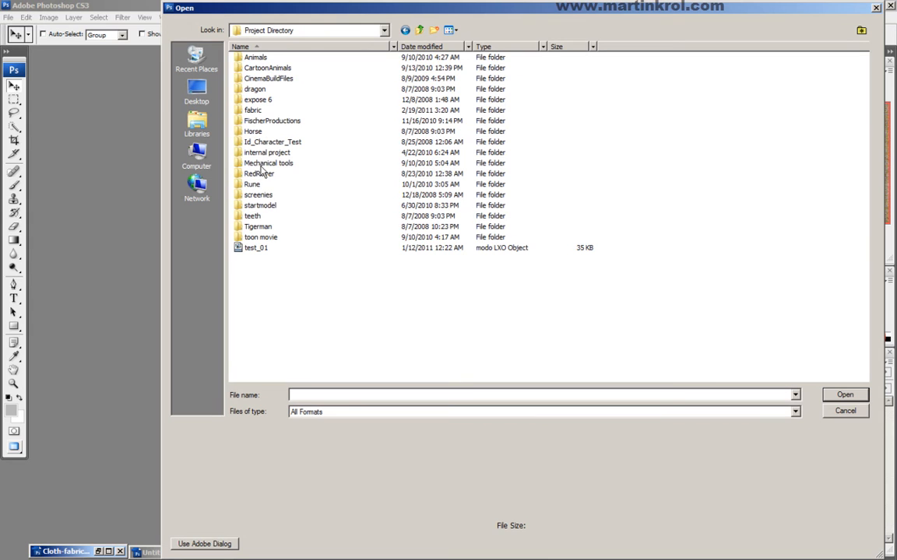
pyautogui.doubleClick(252, 111)
pyautogui.click(260, 59)
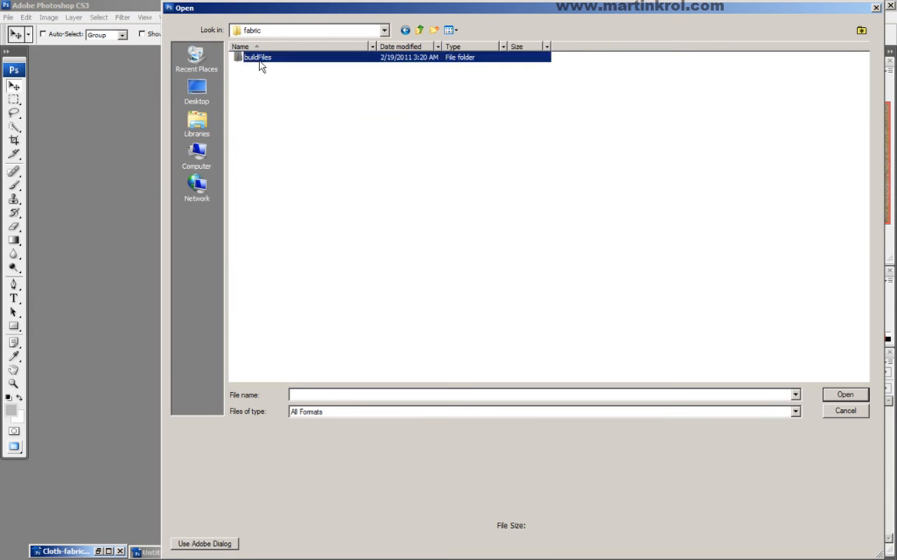
pyautogui.doubleClick(259, 62)
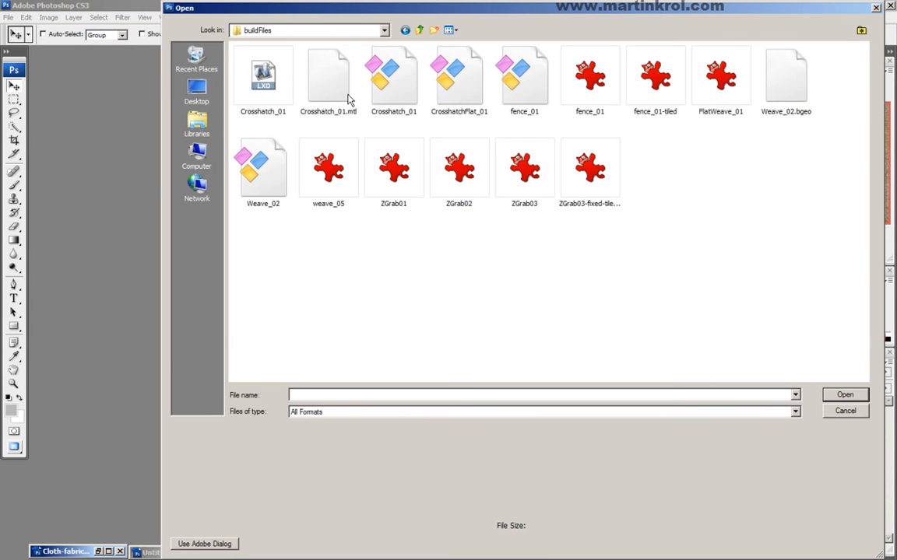
# Step: Open the weave_05 PSD and maximize its document window
pyautogui.click(308, 160)
pyautogui.click(846, 396)
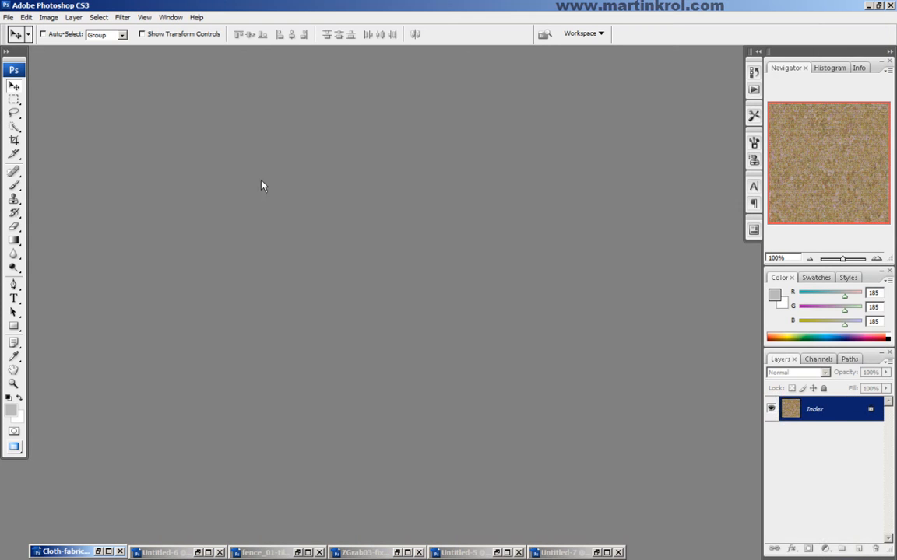
pyautogui.moveTo(645, 127); pyautogui.dragTo(253, 82)
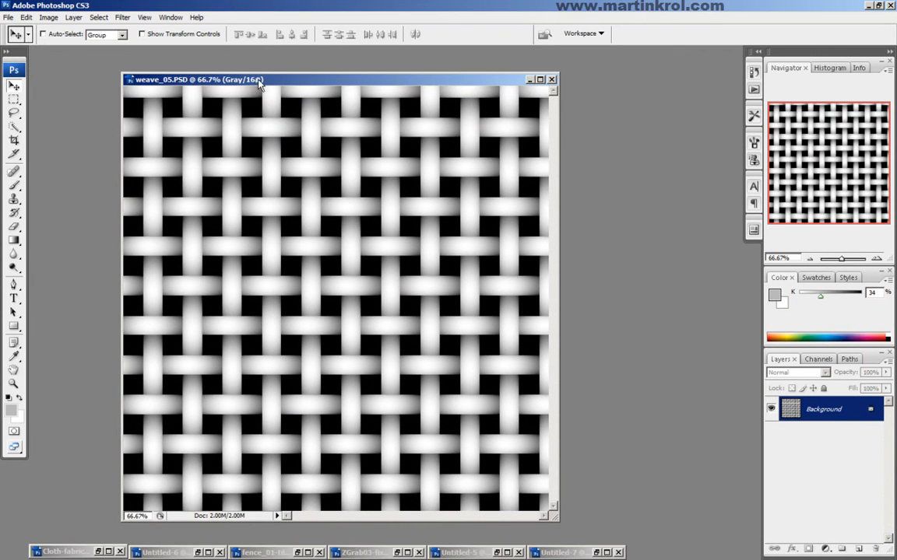
pyautogui.doubleClick(261, 81)
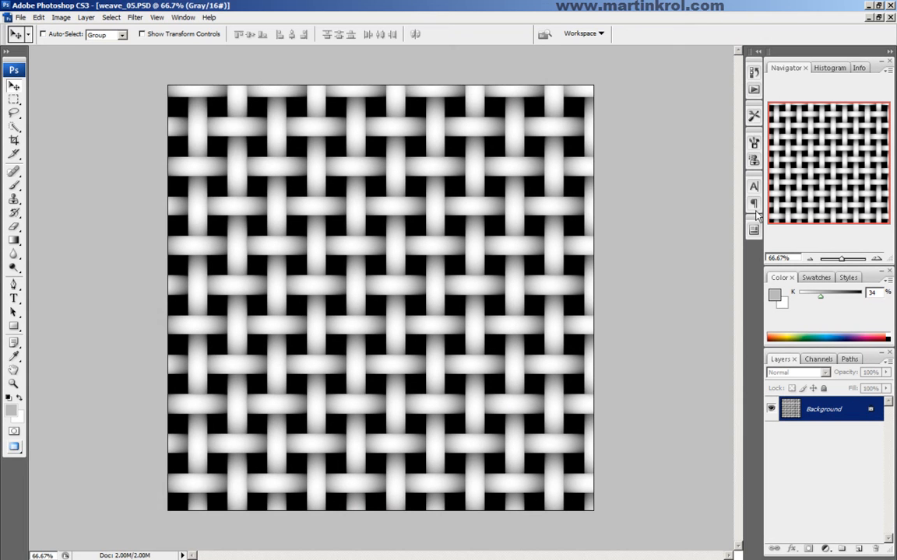
# Step: Try cropping the weave to a rectangular section three strands wide near the image centre, aligned to the strand edges
pyautogui.click(876, 257)
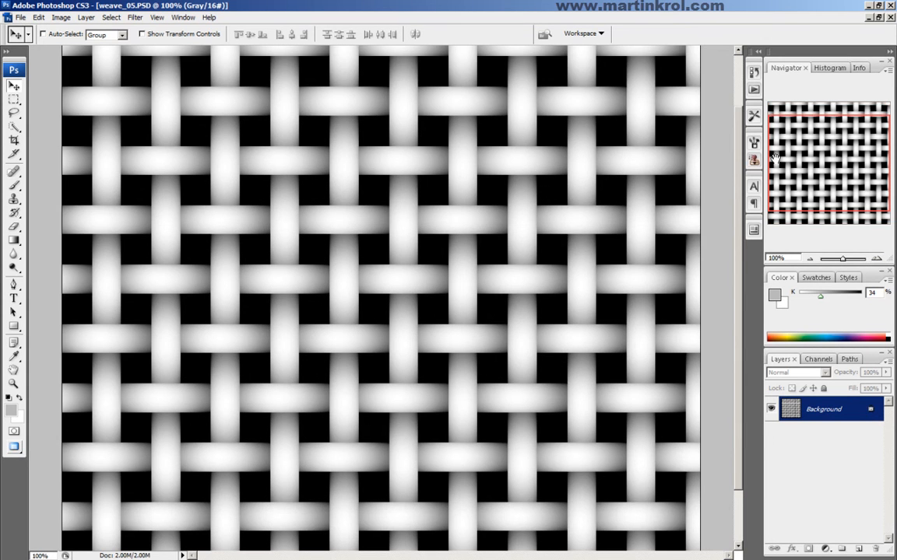
pyautogui.scroll(-5, 328, 294)
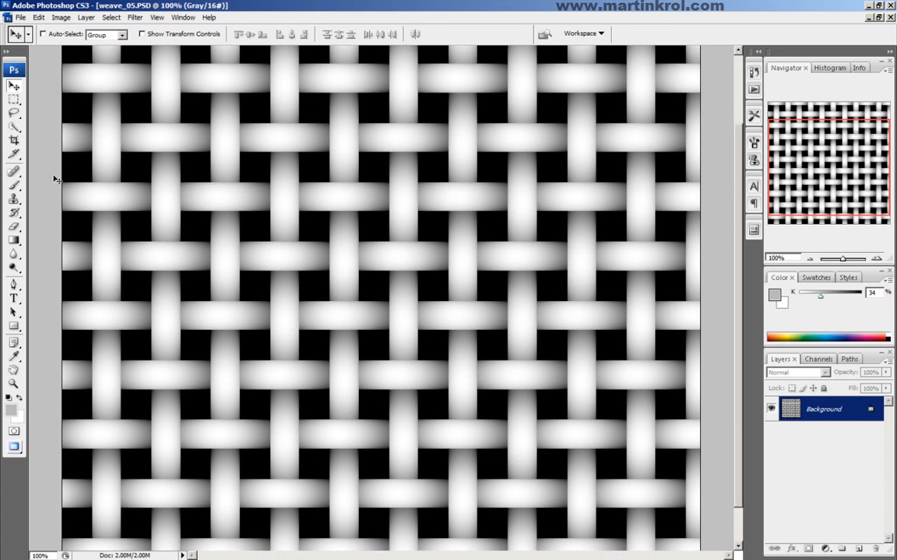
pyautogui.click(13, 141)
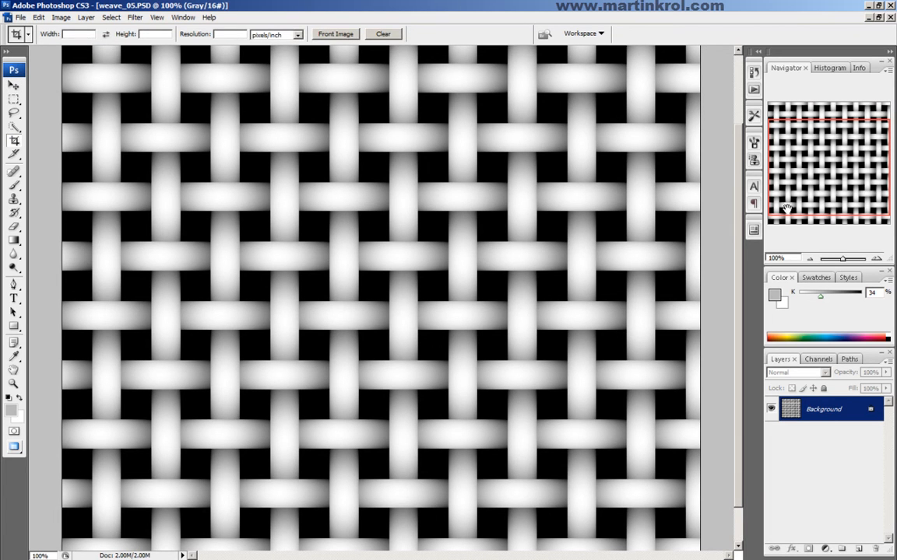
pyautogui.click(878, 258)
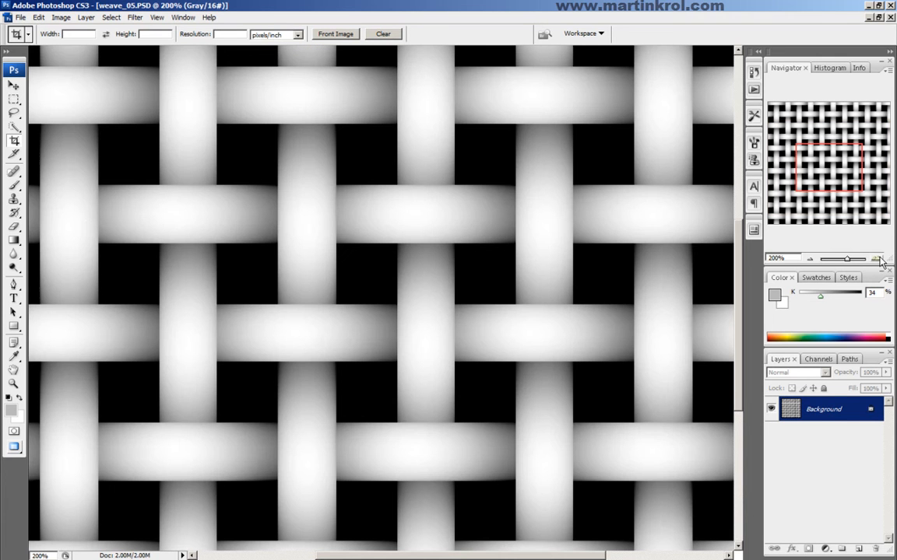
pyautogui.moveTo(218, 123); pyautogui.dragTo(538, 414)
pyautogui.moveTo(572, 422); pyautogui.dragTo(572, 422)
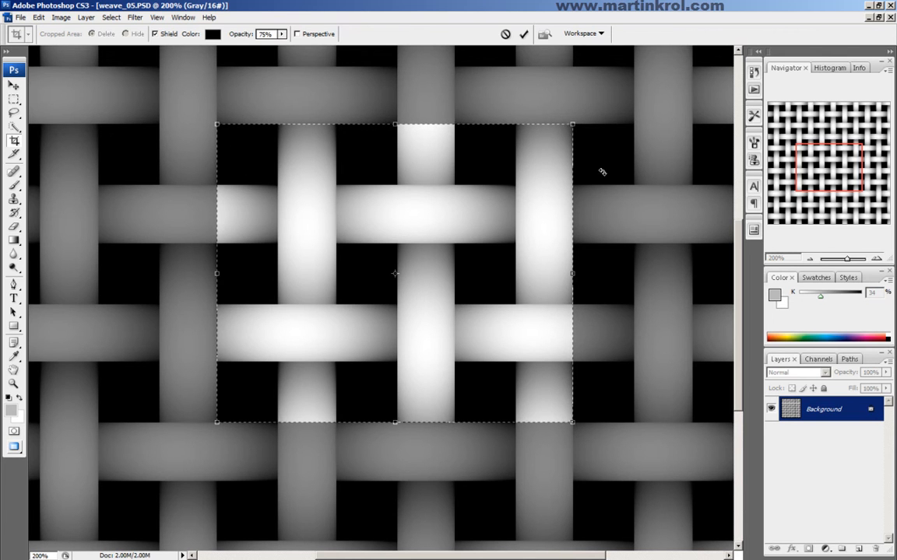
pyautogui.click(524, 34)
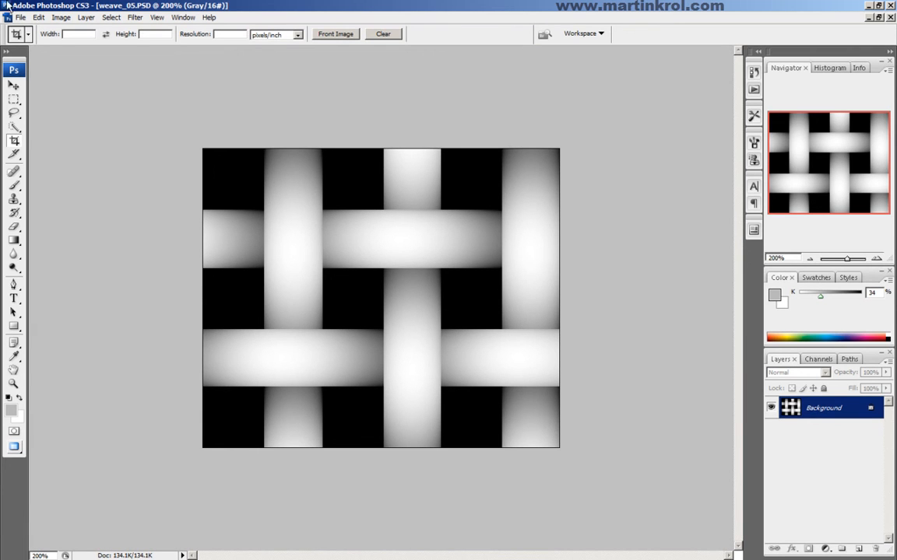
# Step: Test how the cropped section tiles using the Offset filter with Wrap Around and a horizontal shift of -98 pixels
pyautogui.click(39, 17)
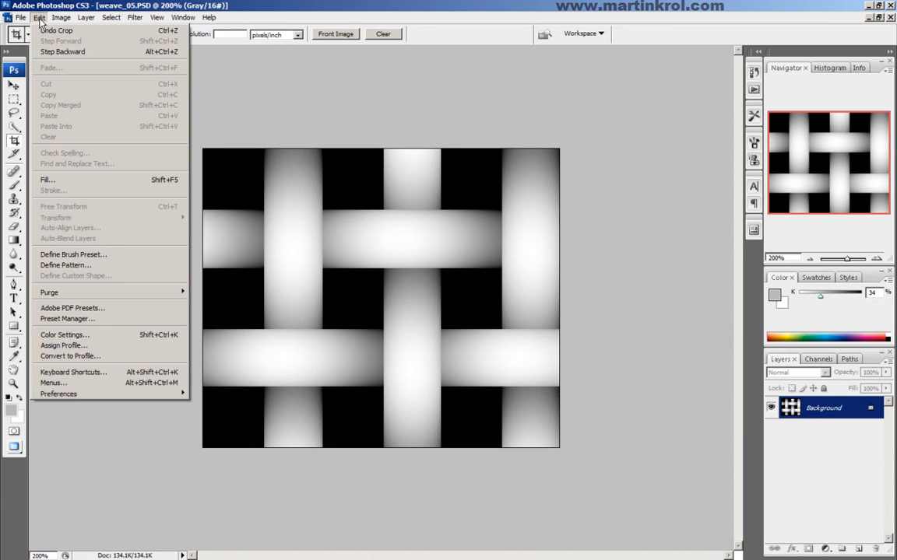
pyautogui.moveTo(134, 17)
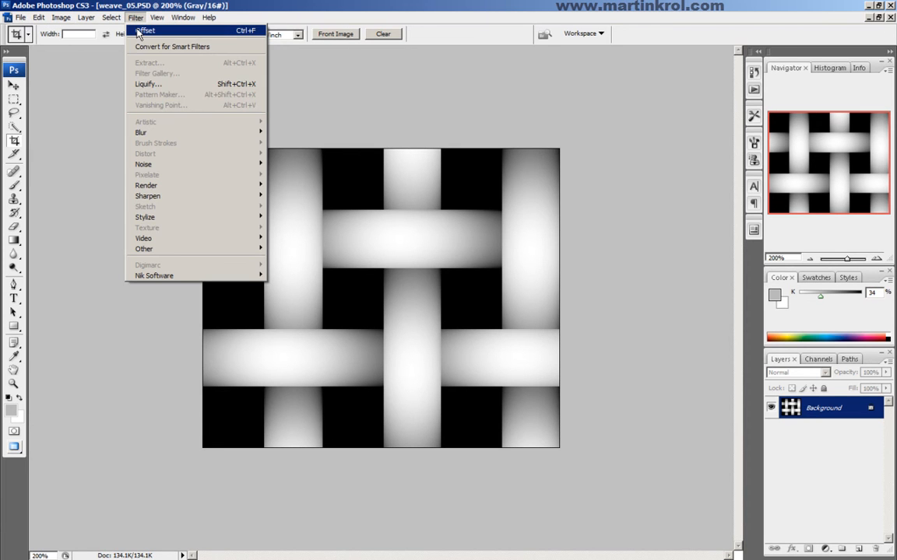
pyautogui.click(137, 24)
pyautogui.moveTo(148, 249)
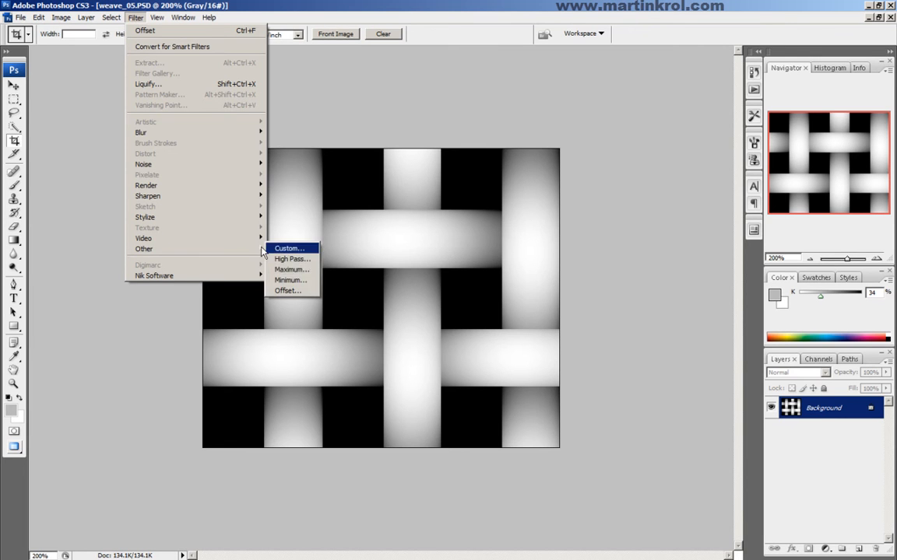
pyautogui.click(286, 290)
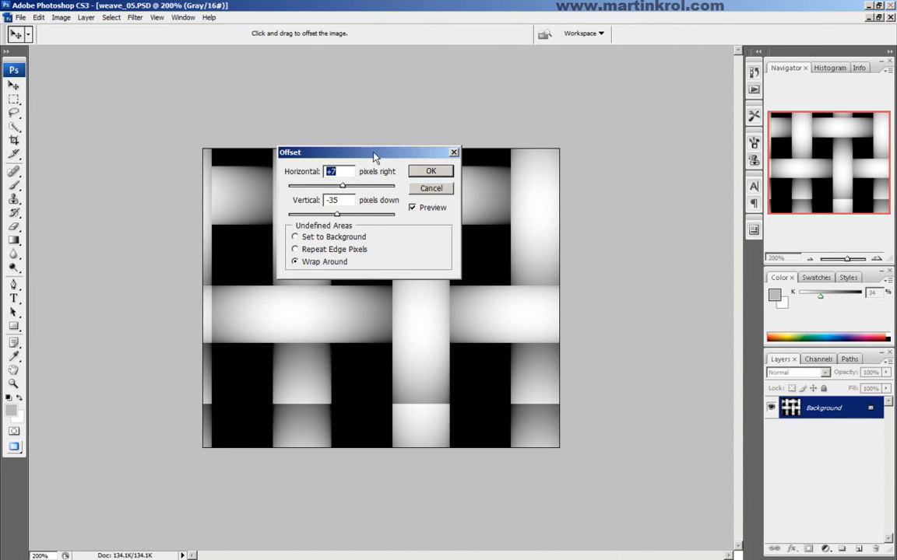
pyautogui.moveTo(370, 157); pyautogui.dragTo(664, 172)
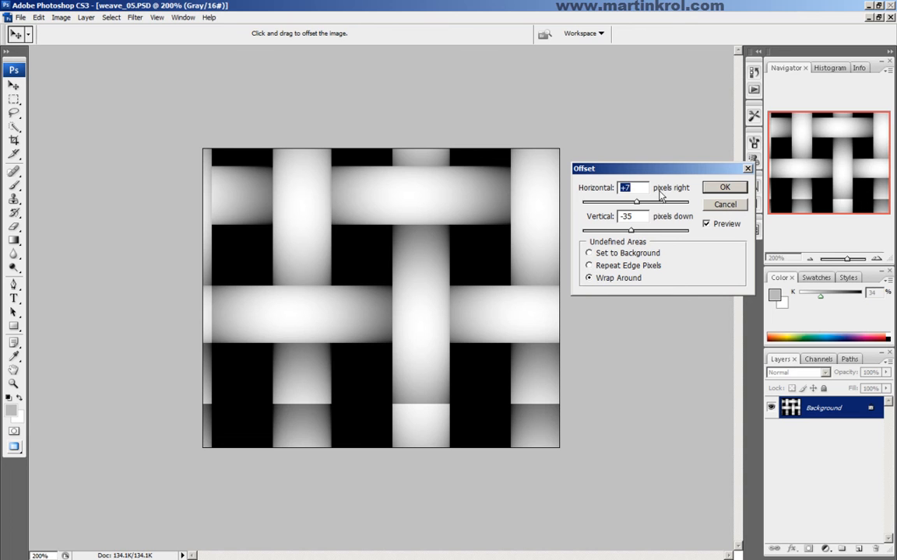
pyautogui.moveTo(638, 206); pyautogui.dragTo(626, 204)
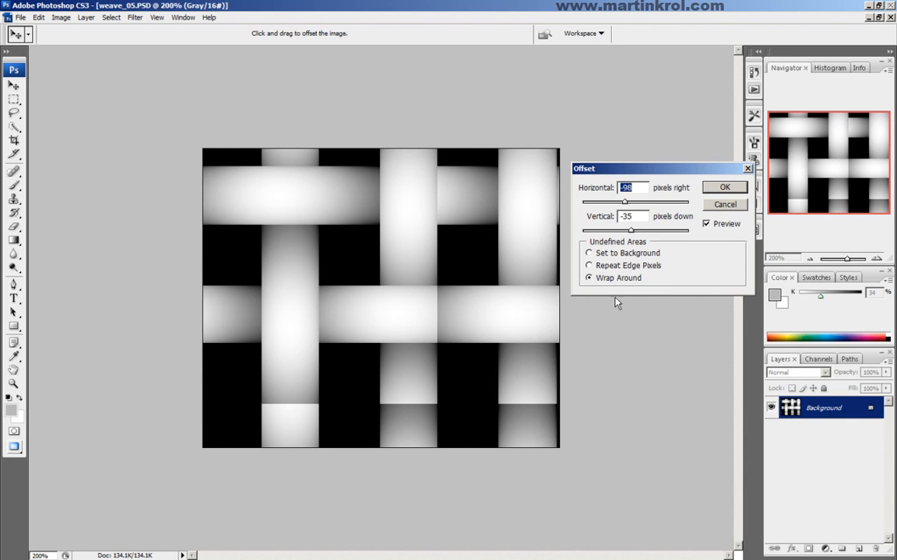
pyautogui.click(724, 205)
# Step: Crop the full weave to a square repeat unit two strands wide and two strands tall, aligned to the strand edges
pyautogui.press('c')
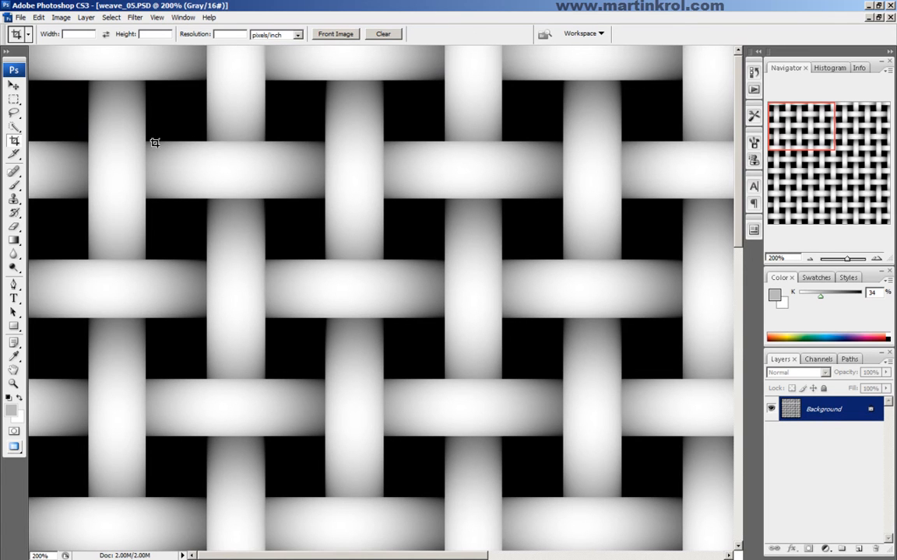
pyautogui.moveTo(344, 295); pyautogui.dragTo(382, 318)
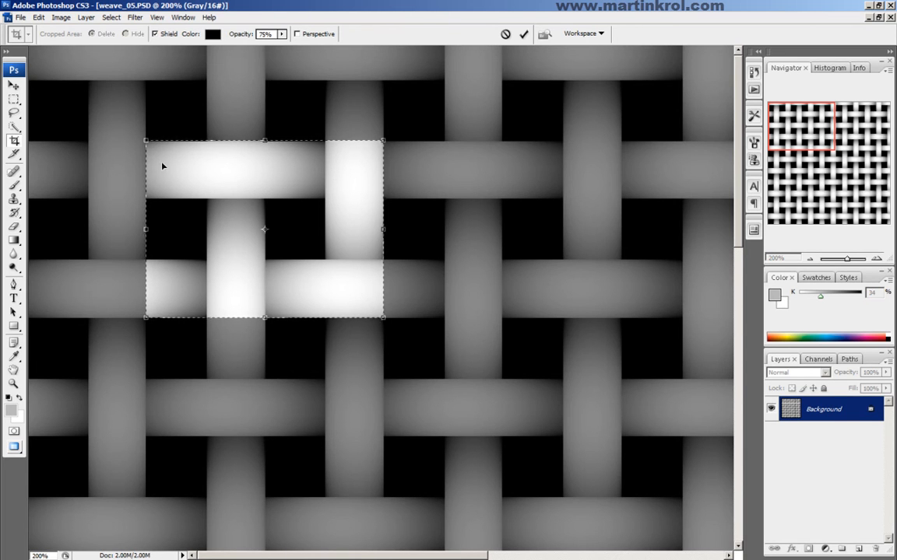
pyautogui.moveTo(265, 141); pyautogui.dragTo(264, 80)
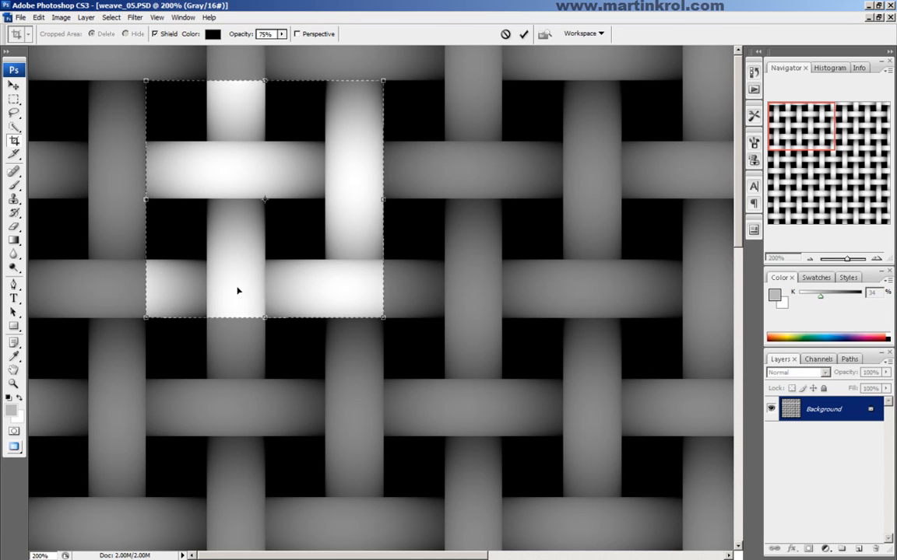
pyautogui.click(525, 36)
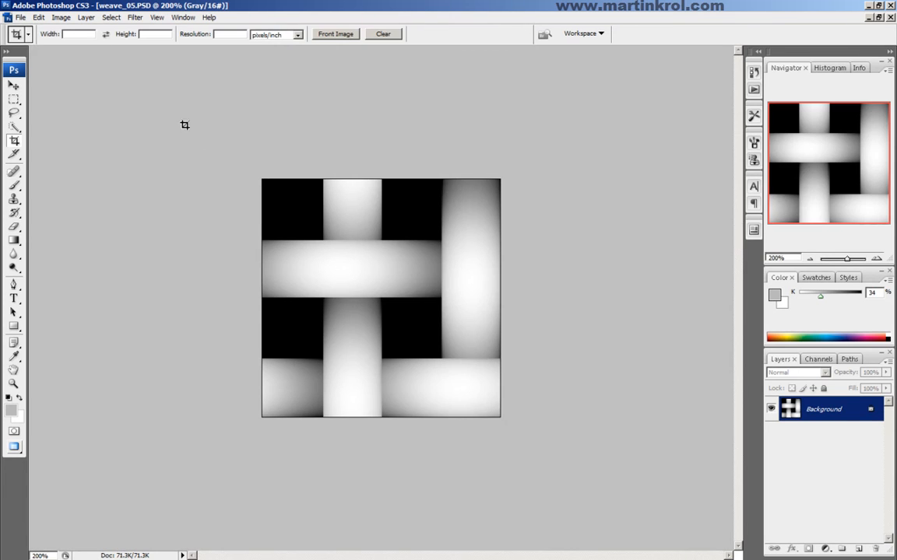
# Step: Test the square tile's seams with the Offset filter using Wrap Around, and return the horizontal and vertical offsets to 0
pyautogui.click(135, 17)
pyautogui.click(138, 26)
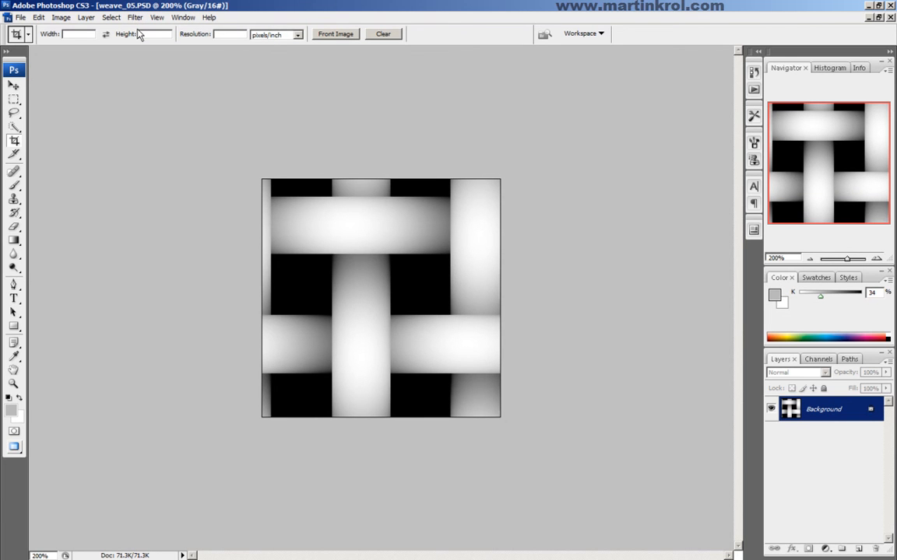
pyautogui.click(134, 18)
pyautogui.moveTo(164, 249)
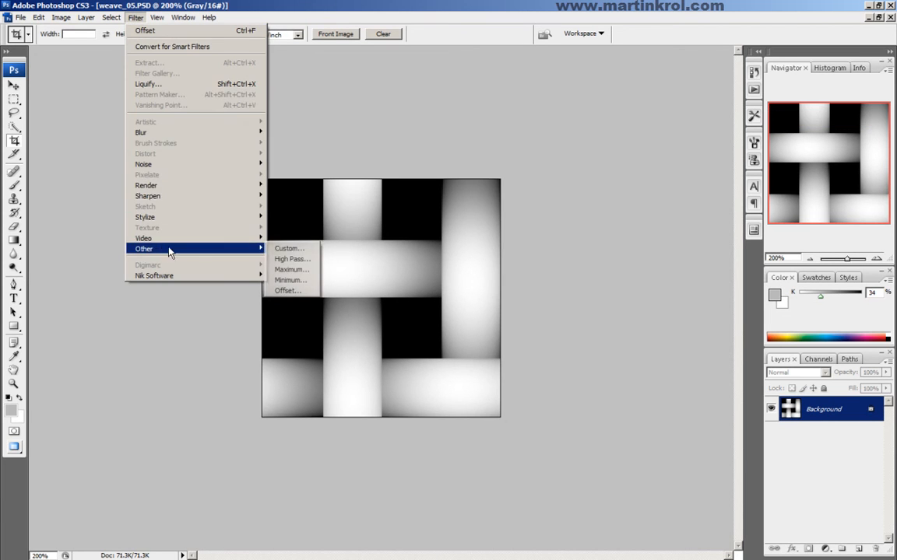
pyautogui.click(304, 290)
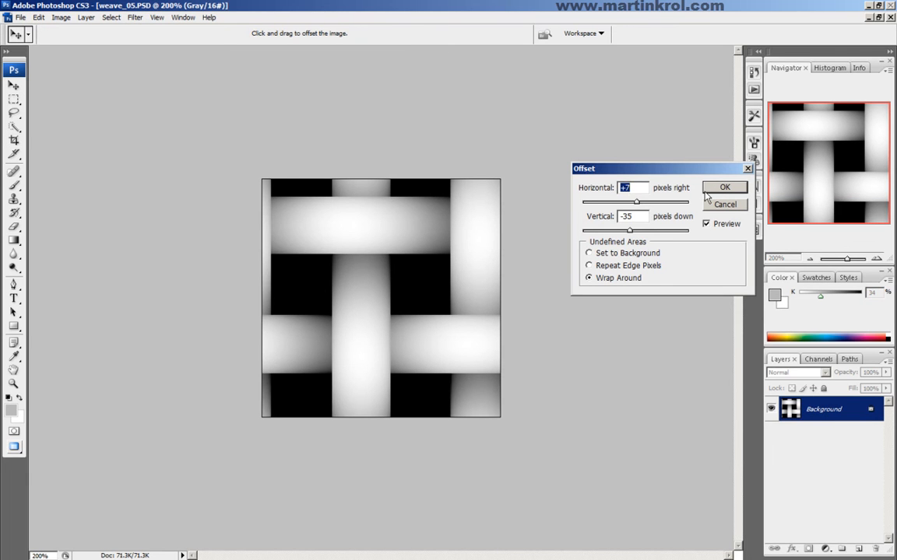
pyautogui.moveTo(636, 203); pyautogui.dragTo(659, 233)
pyautogui.click(631, 203)
pyautogui.moveTo(639, 188); pyautogui.dragTo(607, 220)
pyautogui.write('00')
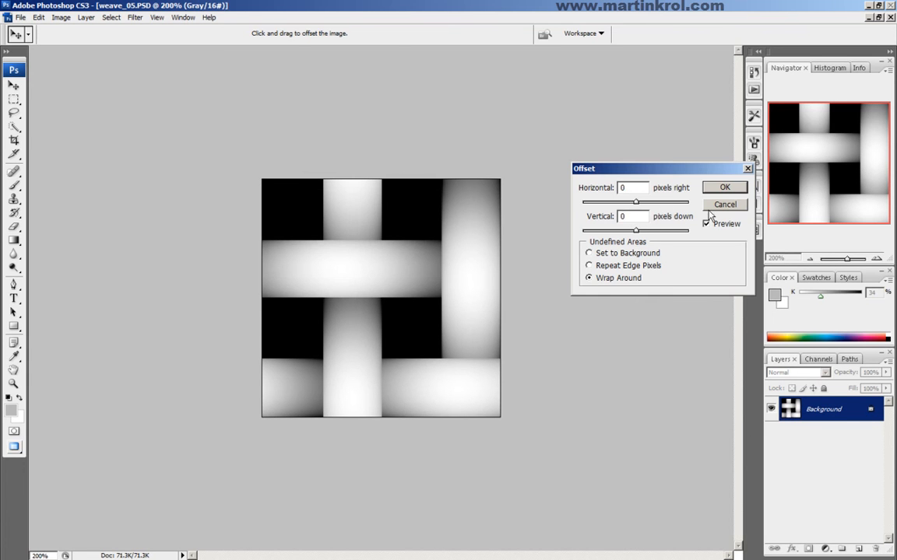
pyautogui.click(723, 206)
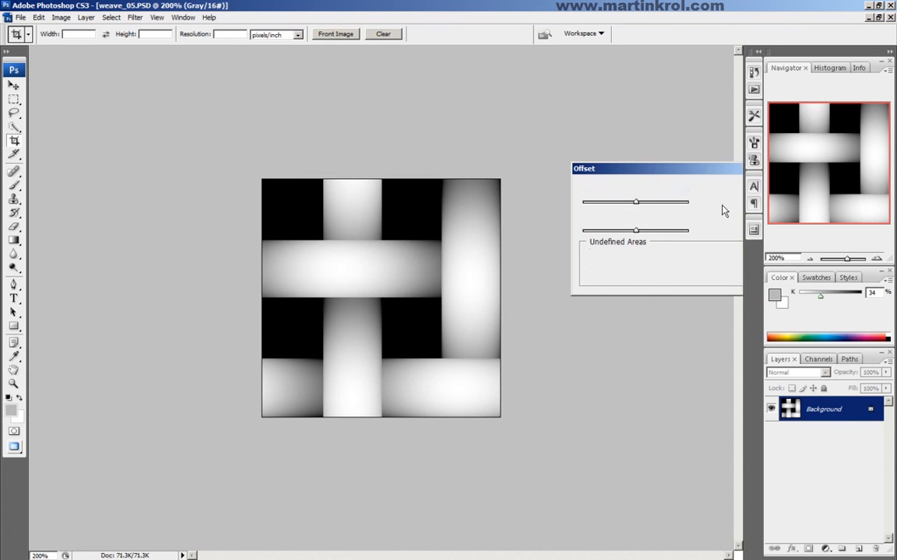
# Step: Define the square weave tile as a reusable pattern named weave_05.PSD
pyautogui.click(39, 17)
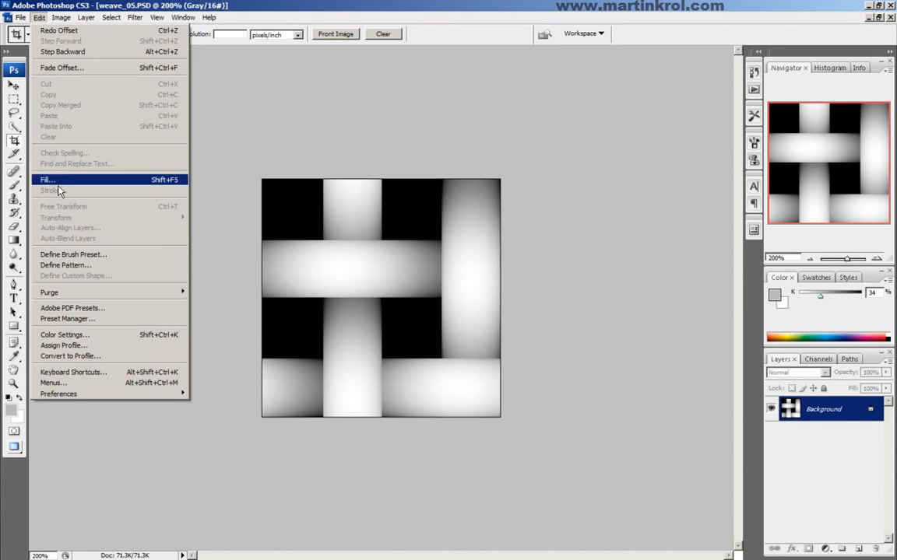
pyautogui.click(66, 266)
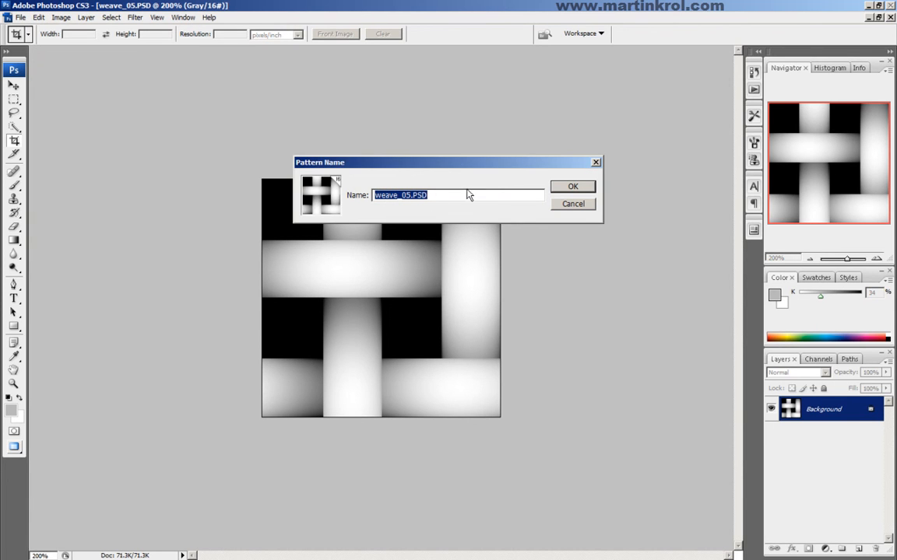
pyautogui.click(569, 187)
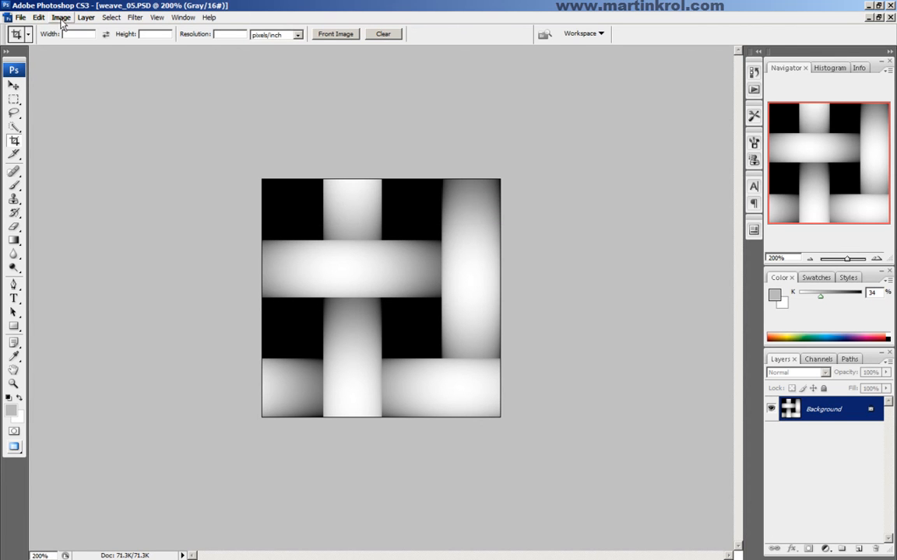
# Step: Create a new 1024 x 1024 pixel RGB document at 72 pixels/inch with a white background
pyautogui.click(21, 17)
pyautogui.click(33, 31)
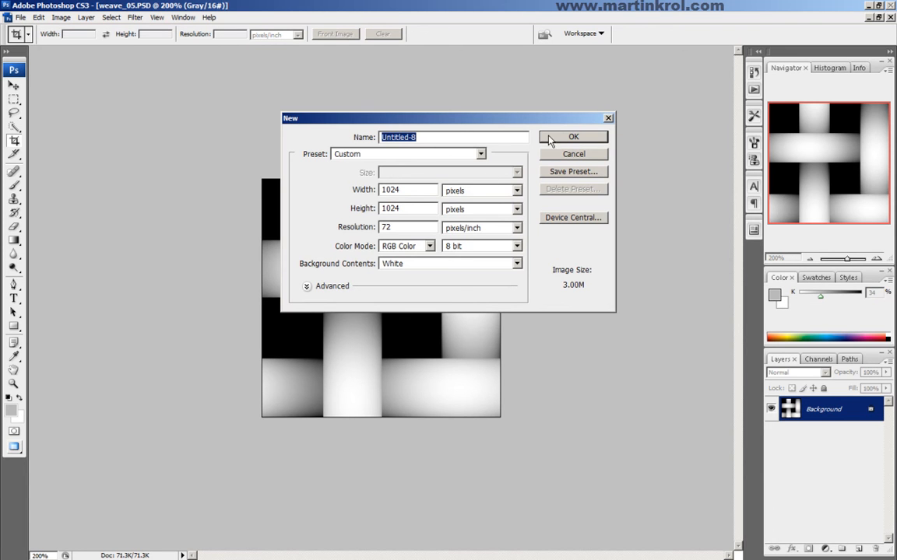
pyautogui.click(573, 136)
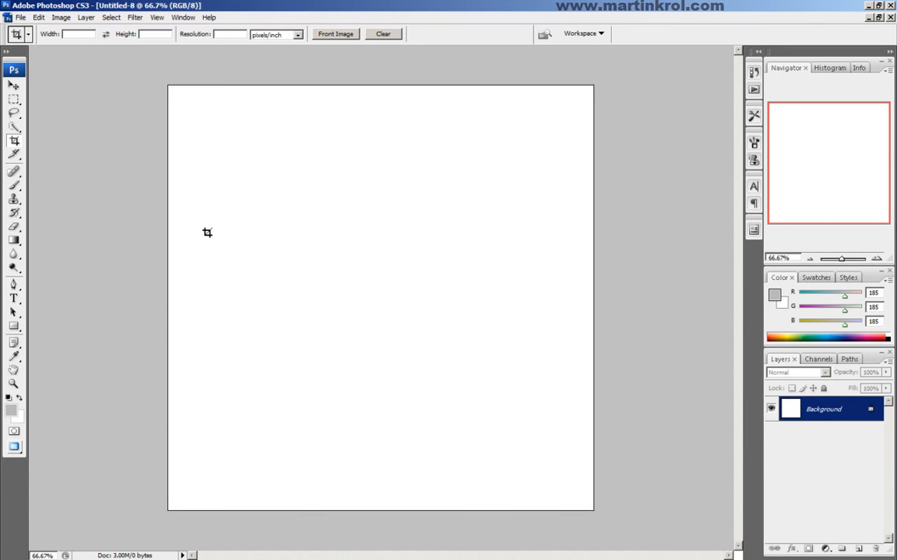
# Step: Add a pattern fill layer named weave that covers the canvas with the weave tile
pyautogui.click(86, 18)
pyautogui.moveTo(105, 106)
pyautogui.click(233, 129)
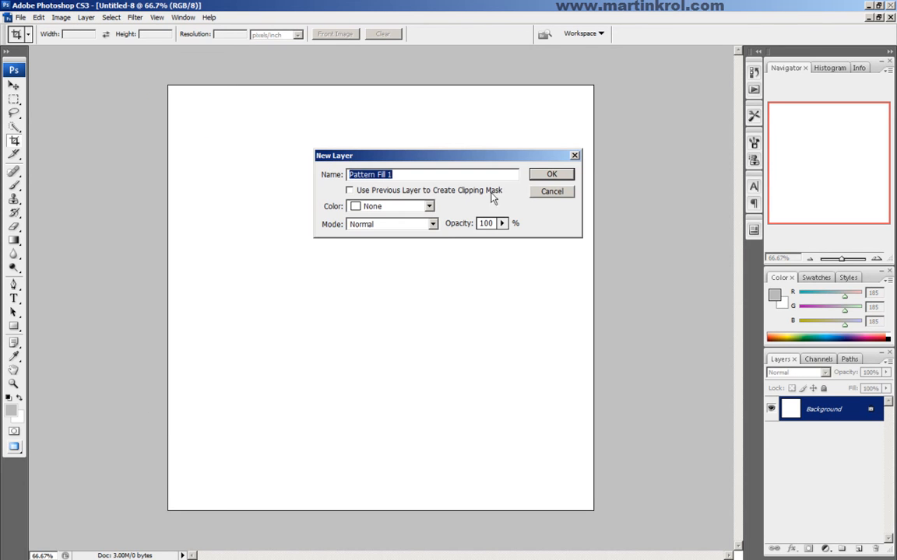
pyautogui.write('weave')
pyautogui.press('Return')
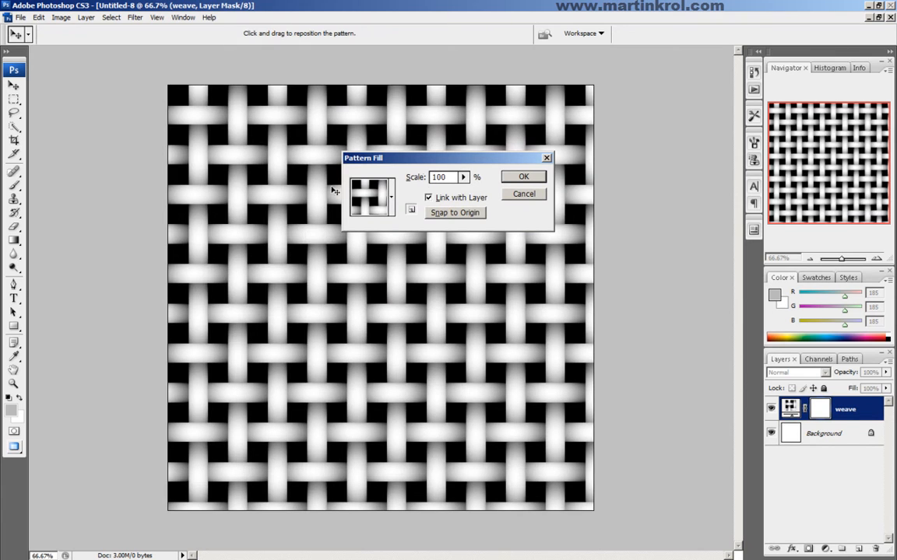
# Step: Shrink the weave fill's pattern scale to 7%, apply it, and readjust the scale to 9%
pyautogui.doubleClick(450, 176)
pyautogui.press('Down')
pyautogui.press('Down')
pyautogui.press('Down')
pyautogui.press('Down')
pyautogui.press('Down')
pyautogui.press('Down')
pyautogui.press('Down')
pyautogui.press('Down')
pyautogui.press('Down')
pyautogui.press('Down')
pyautogui.press('Down')
pyautogui.press('Down')
pyautogui.press('Down')
pyautogui.press('Down')
pyautogui.press('Down')
pyautogui.press('Down')
pyautogui.press('Down')
pyautogui.press('Down')
pyautogui.press('Down')
pyautogui.press('Down')
pyautogui.press('Down')
pyautogui.press('Down')
pyautogui.press('Down')
pyautogui.press('Down')
pyautogui.press('Down')
pyautogui.press('Down')
pyautogui.press('Down')
pyautogui.press('Down')
pyautogui.press('Down')
pyautogui.press('Down')
pyautogui.press('Down')
pyautogui.press('Down')
pyautogui.press('Down')
pyautogui.press('Down')
pyautogui.press('Down')
pyautogui.press('Down')
pyautogui.press('Down')
pyautogui.press('Down')
pyautogui.press('Down')
pyautogui.press('Down')
pyautogui.press('Down')
pyautogui.press('Down')
pyautogui.press('Down')
pyautogui.press('Down')
pyautogui.press('Down')
pyautogui.press('Down')
pyautogui.press('Down')
pyautogui.press('Down')
pyautogui.press('Down')
pyautogui.press('Down')
pyautogui.press('Down')
pyautogui.press('Down')
pyautogui.press('Down')
pyautogui.press('Down')
pyautogui.press('Down')
pyautogui.press('Down')
pyautogui.press('Down')
pyautogui.press('Up')
pyautogui.press('Up')
pyautogui.press('Up')
pyautogui.press('Up')
pyautogui.press('Up')
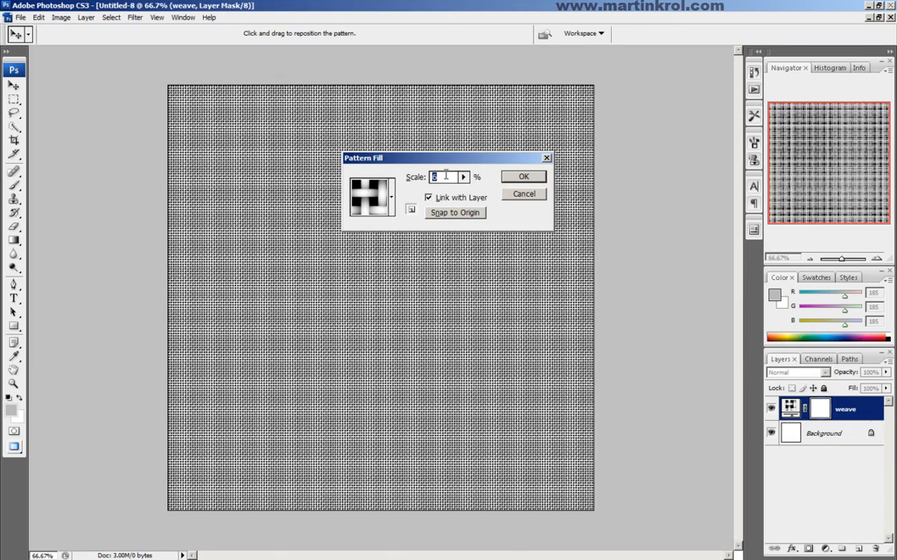
pyautogui.press('Up')
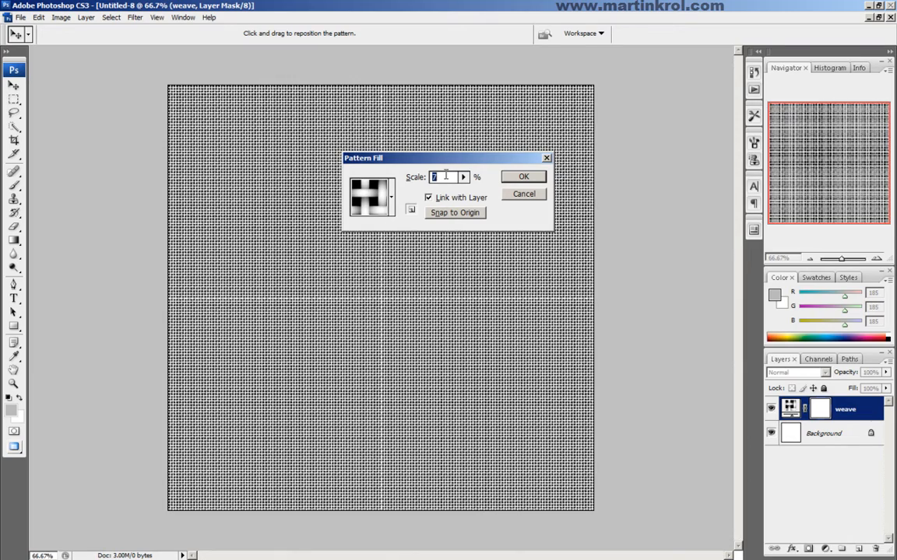
pyautogui.click(524, 177)
pyautogui.press('c')
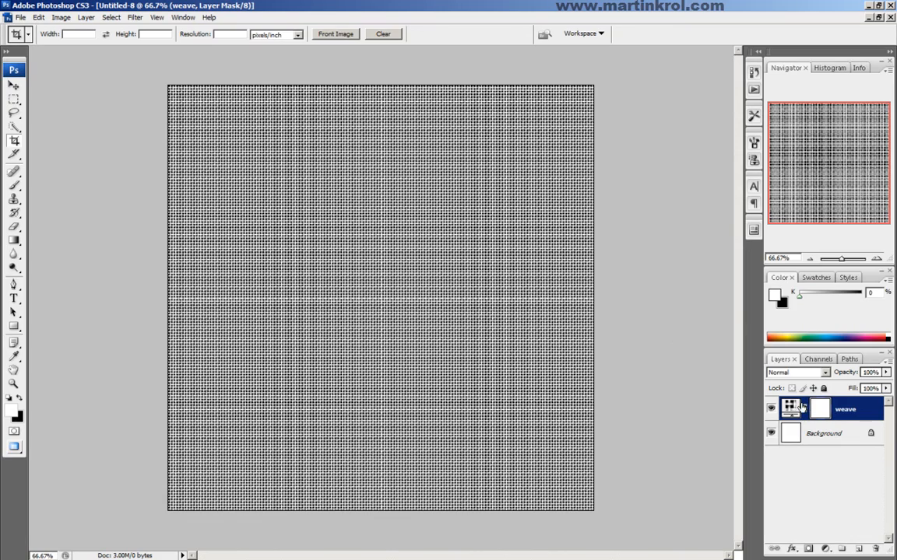
pyautogui.doubleClick(791, 406)
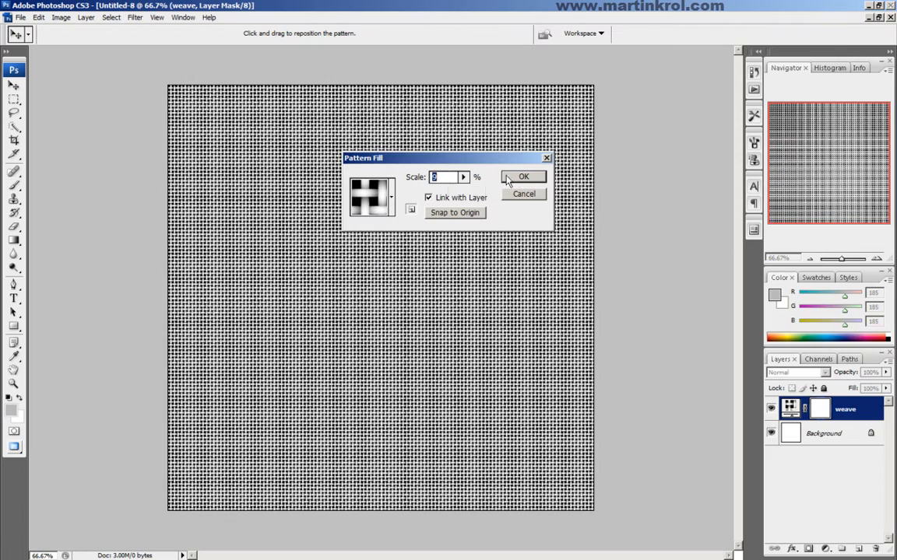
pyautogui.click(523, 177)
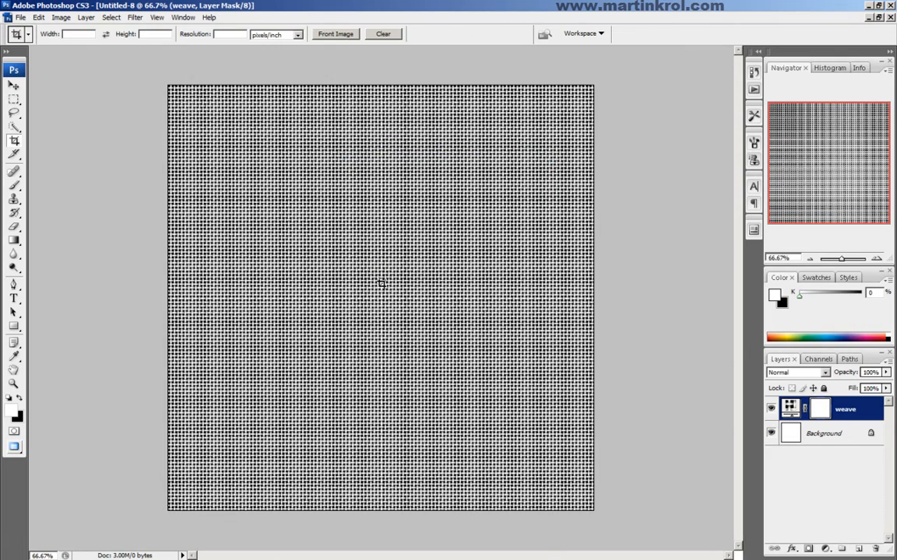
# Step: Add an empty layer above the weave fill and browse to the Fabrics folder within Textures on drive D to open an image
pyautogui.click(13, 83)
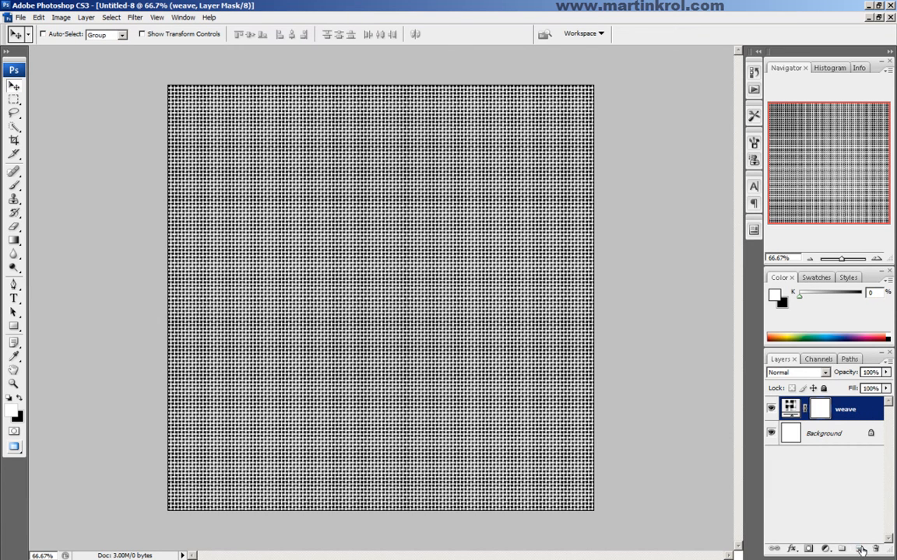
pyautogui.click(859, 550)
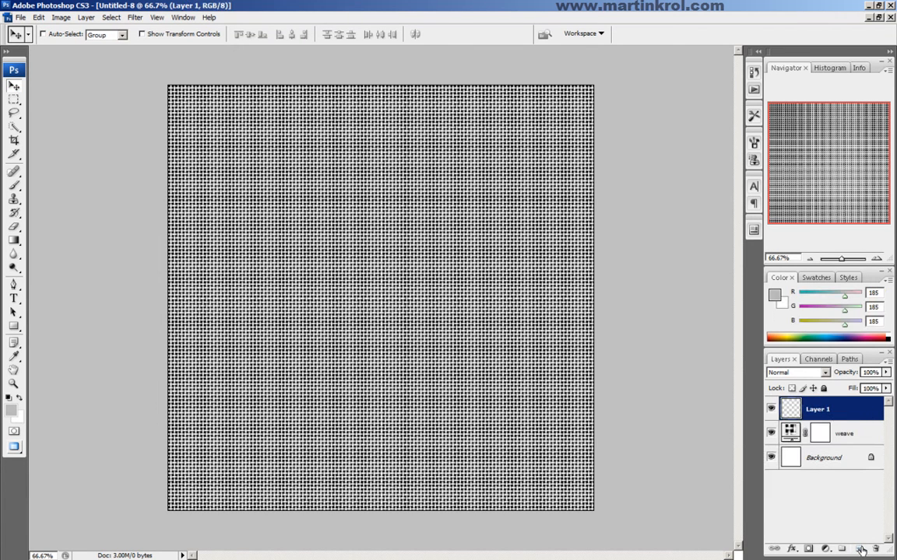
pyautogui.click(20, 16)
pyautogui.click(35, 37)
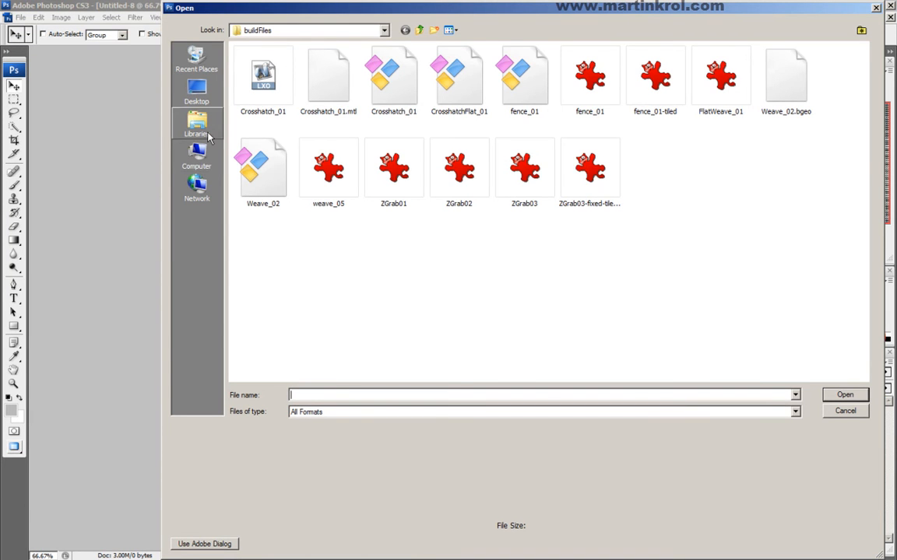
pyautogui.click(191, 156)
pyautogui.doubleClick(425, 80)
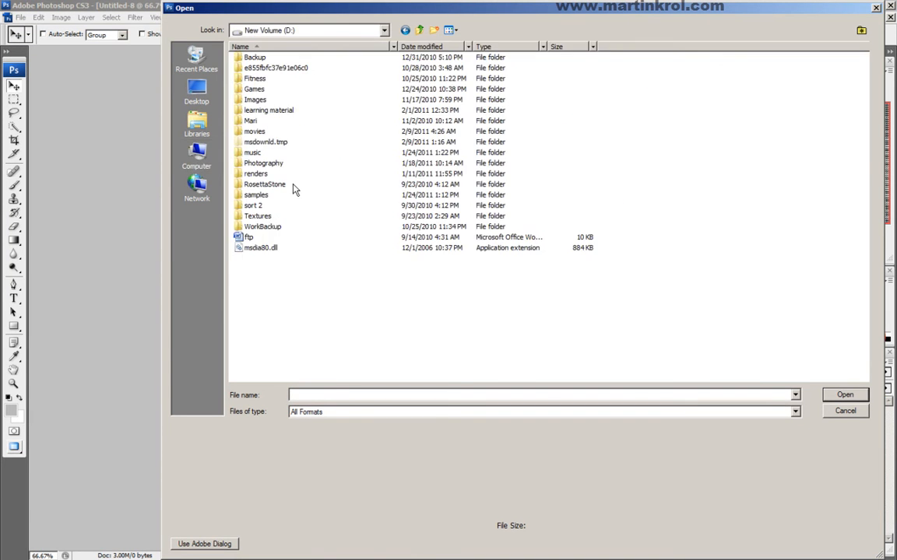
pyautogui.doubleClick(258, 217)
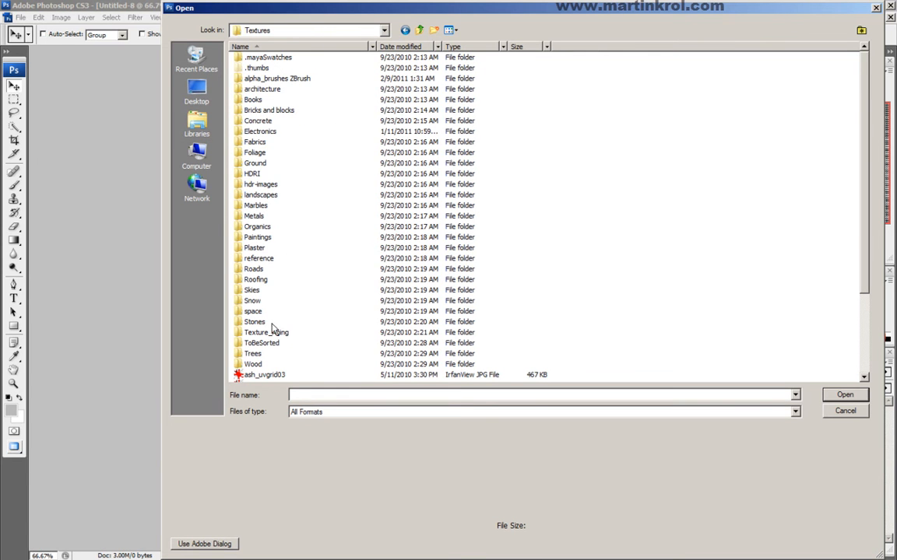
pyautogui.doubleClick(255, 142)
# Step: Look through the fabric textures and open the brown speckled Cloth-fabric074 image
pyautogui.scroll(-3, 446, 143)
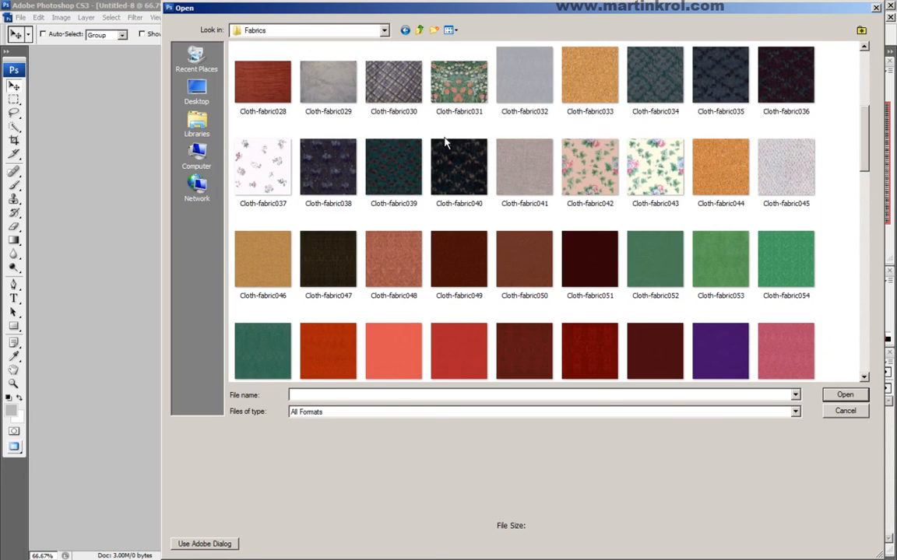
pyautogui.scroll(-6, 446, 143)
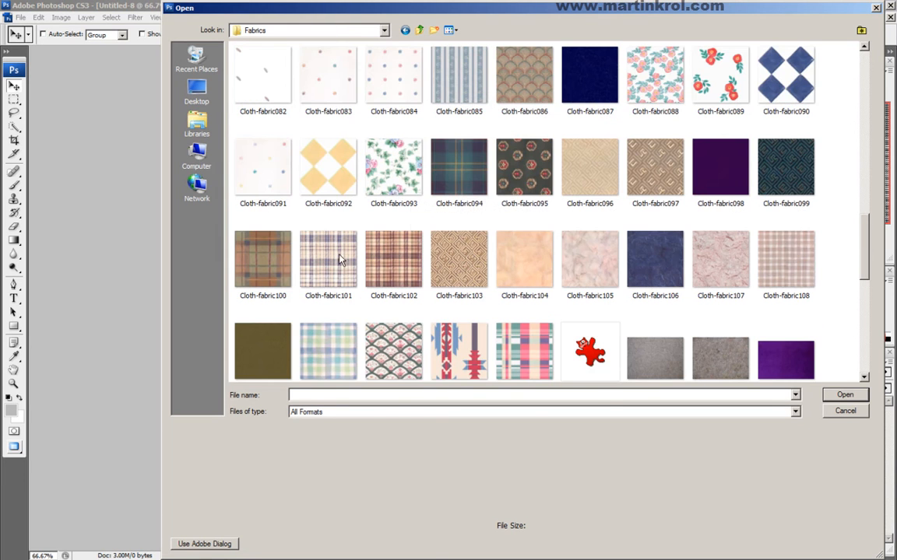
pyautogui.scroll(-1, 335, 225)
pyautogui.scroll(-2, 545, 230)
pyautogui.scroll(-2, 603, 217)
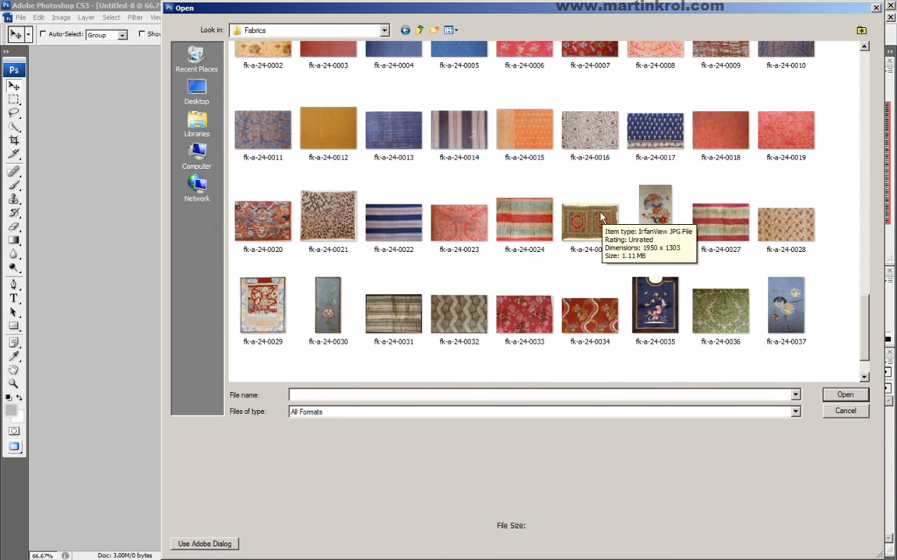
pyautogui.scroll(-1, 500, 271)
pyautogui.scroll(15, 510, 295)
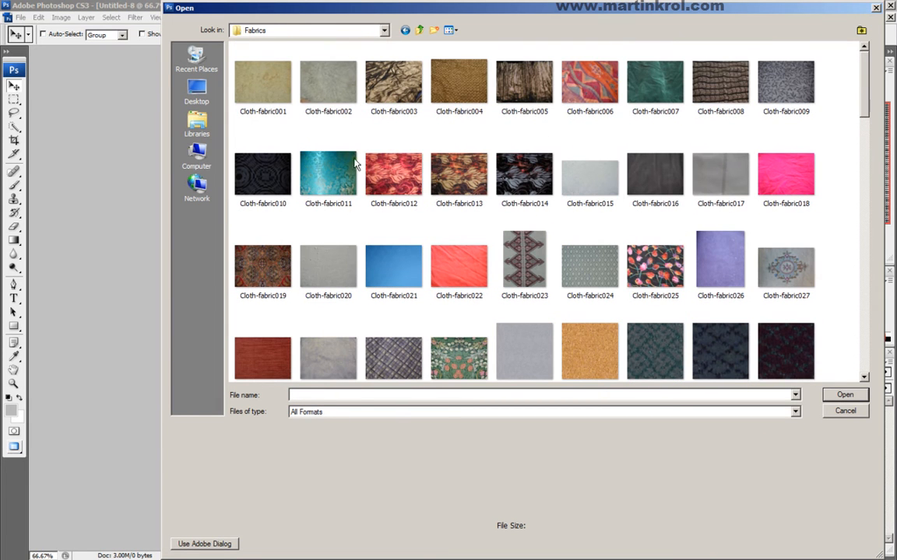
pyautogui.scroll(-6, 576, 231)
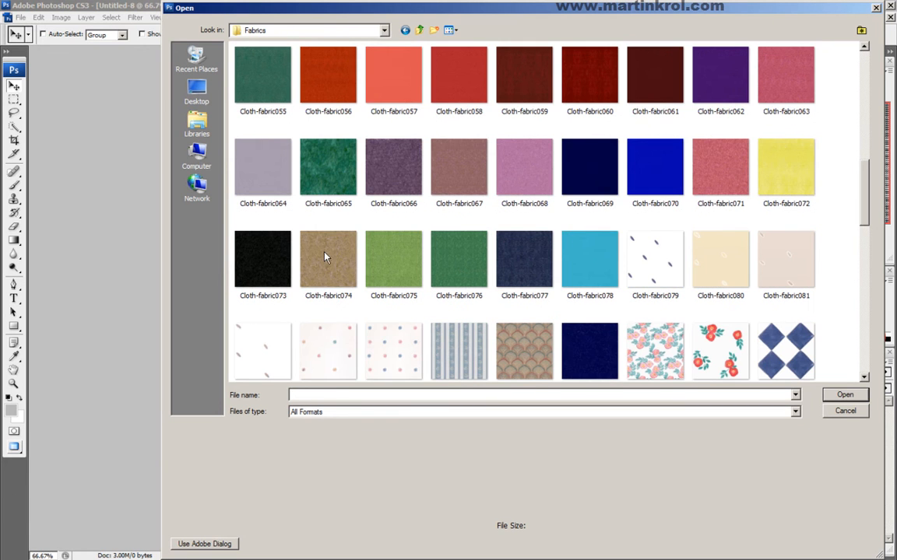
pyautogui.click(326, 258)
pyautogui.click(844, 395)
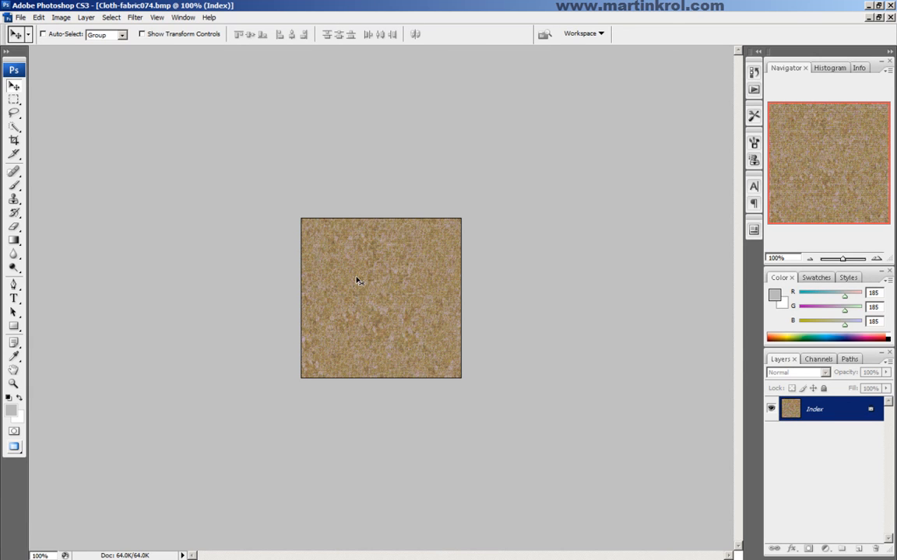
# Step: Copy the entire fabric image into the weave document and place it in the canvas's lower-right corner
pyautogui.hotkey('ctrl', 'a')
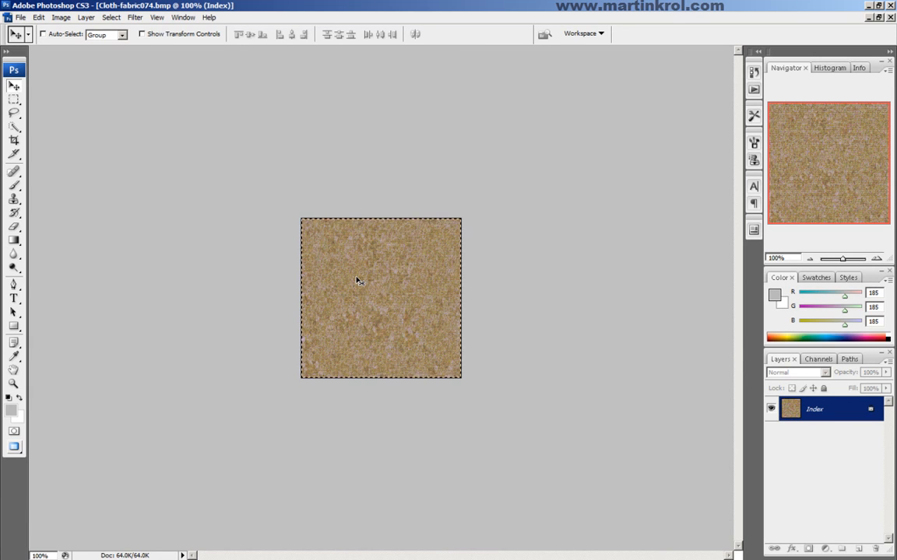
pyautogui.click(868, 18)
pyautogui.hotkey('ctrl', 'v')
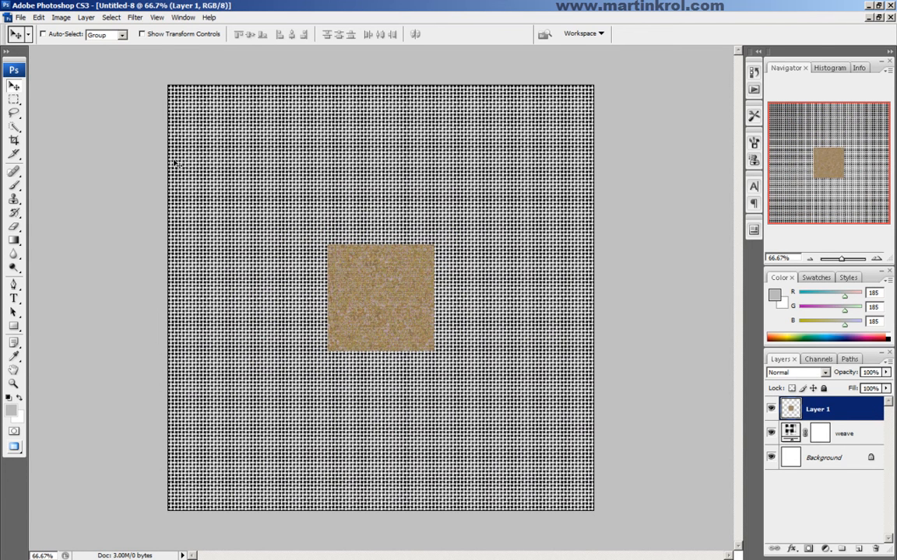
pyautogui.moveTo(411, 305); pyautogui.dragTo(569, 464)
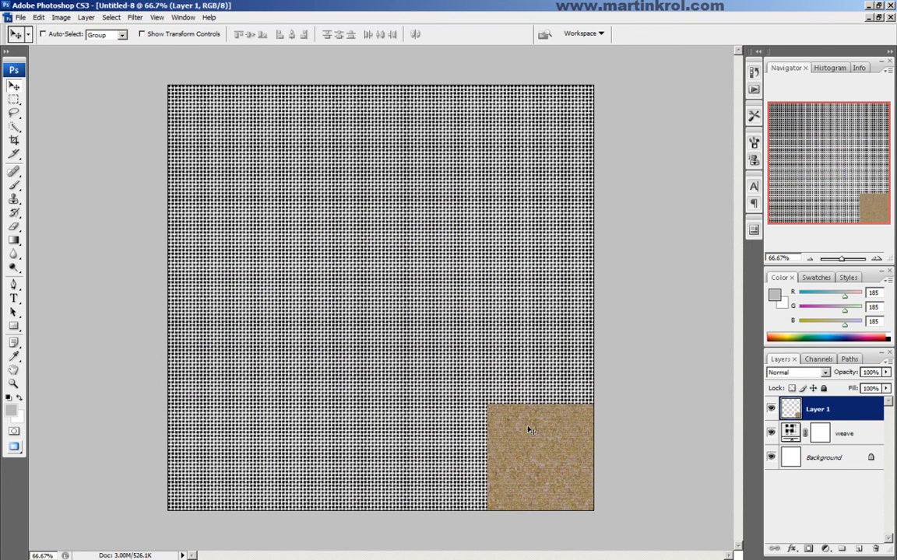
# Step: Paste three more fabric copies side by side to complete the canvas's bottom row, and merge the four into one layer
pyautogui.hotkey('ctrl', 'v')
pyautogui.moveTo(432, 306); pyautogui.dragTo(486, 468)
pyautogui.hotkey('ctrl', 'v')
pyautogui.moveTo(427, 309); pyautogui.dragTo(374, 470)
pyautogui.hotkey('ctrl', 'v')
pyautogui.moveTo(366, 282); pyautogui.dragTo(206, 442)
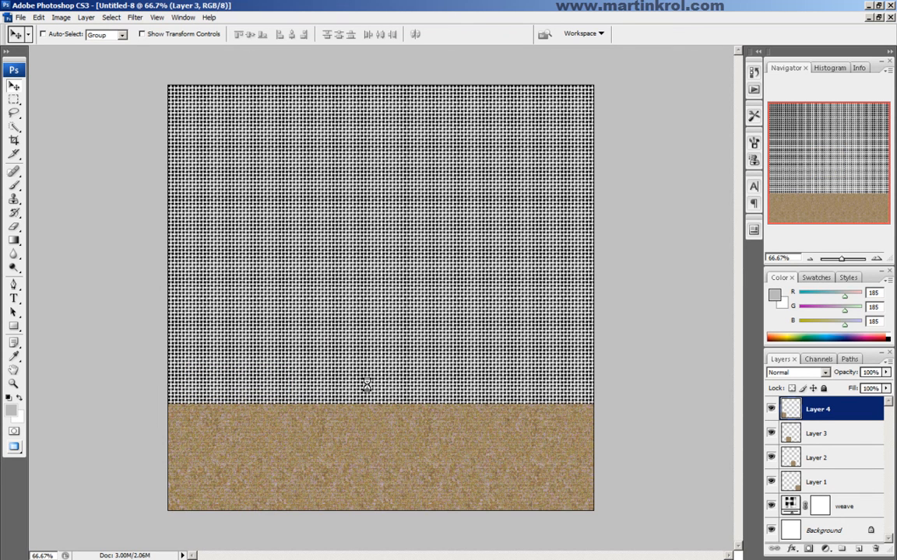
pyautogui.hotkey('ctrl', 'e')
pyautogui.hotkey('ctrl', 'e')
pyautogui.hotkey('ctrl', 'e')
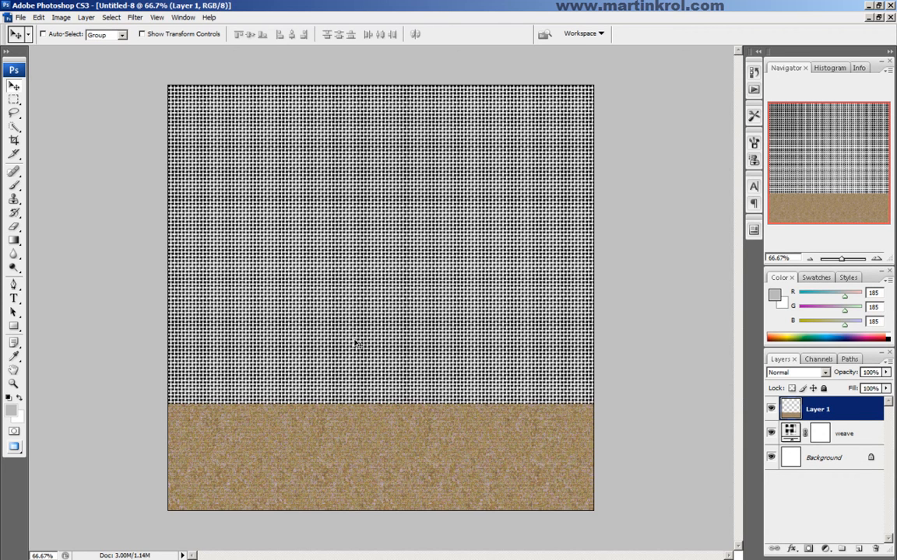
# Step: Stack three copies of the fabric strip above the bottom row to cover the canvas, and merge them into one layer
pyautogui.hotkey('ctrl', 'a')
pyautogui.hotkey('ctrl', 'c')
pyautogui.hotkey('ctrl', 'v')
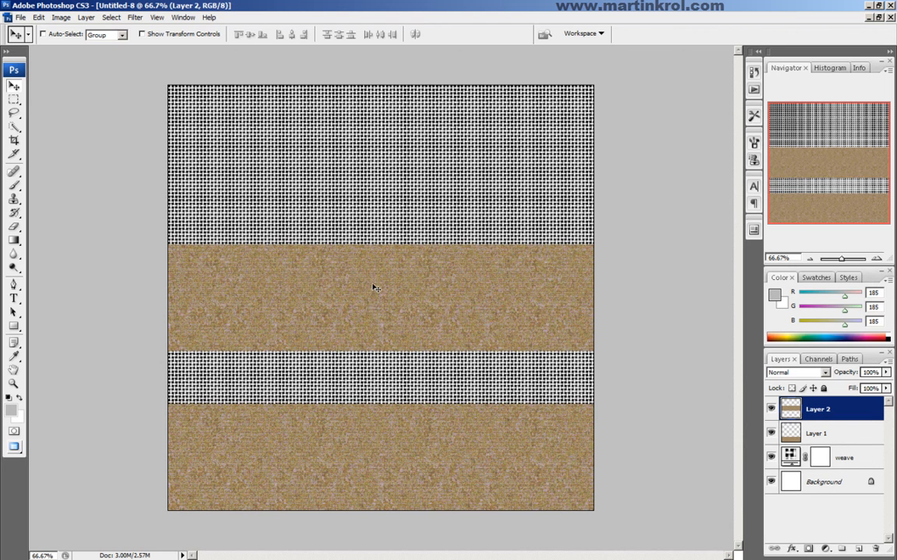
pyautogui.moveTo(376, 282); pyautogui.dragTo(375, 147)
pyautogui.hotkey('ctrl', 'v')
pyautogui.hotkey('ctrl', 'v')
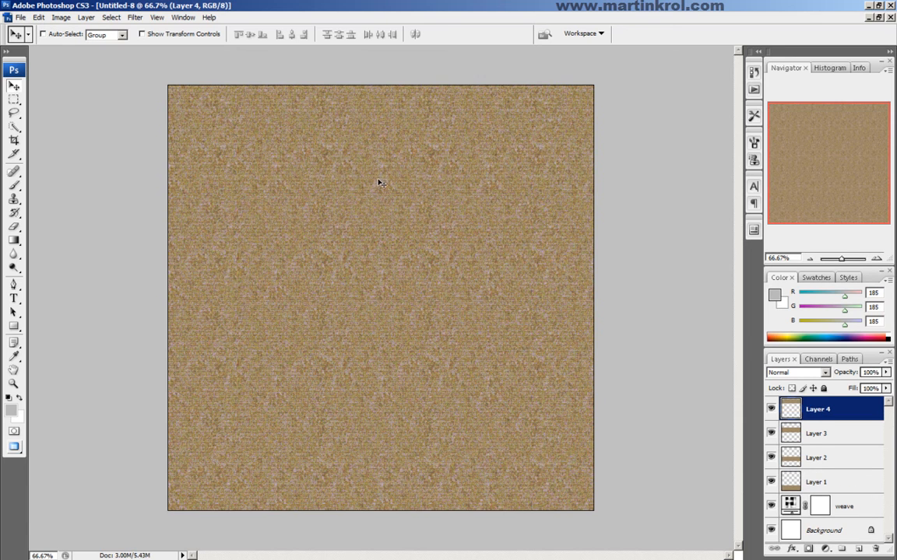
pyautogui.hotkey('ctrl', 'e')
pyautogui.hotkey('ctrl', 'e')
pyautogui.hotkey('ctrl', 'e')
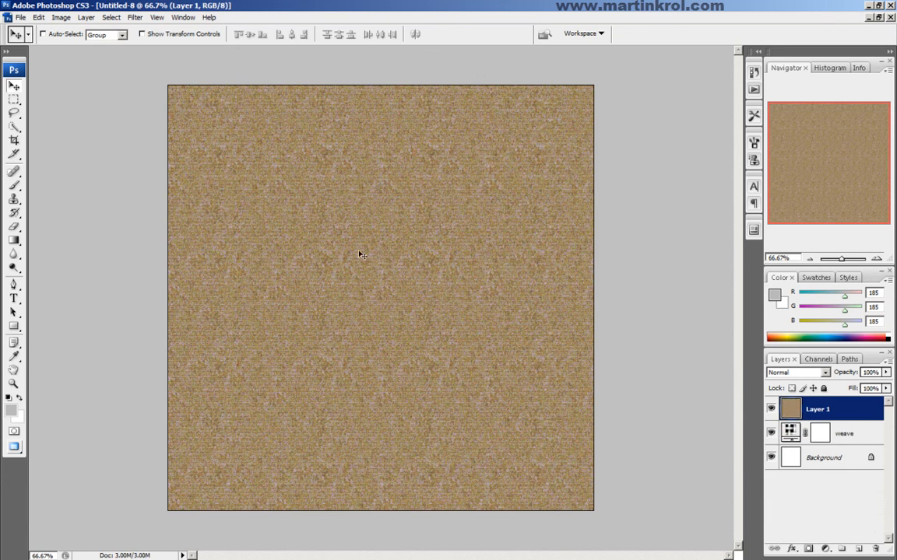
# Step: Set the merged fabric layer's blend mode to Multiply over the weave and lower its fill to 92%
pyautogui.click(799, 374)
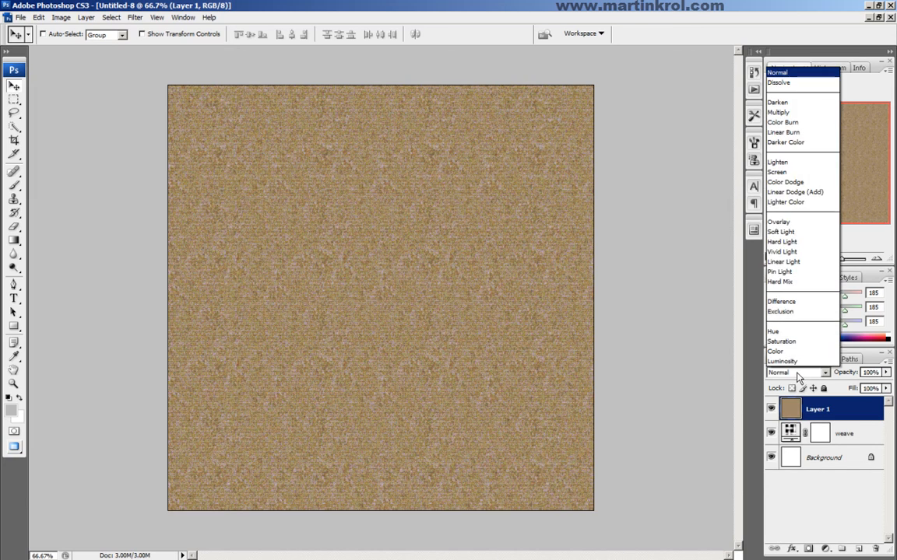
pyautogui.click(787, 377)
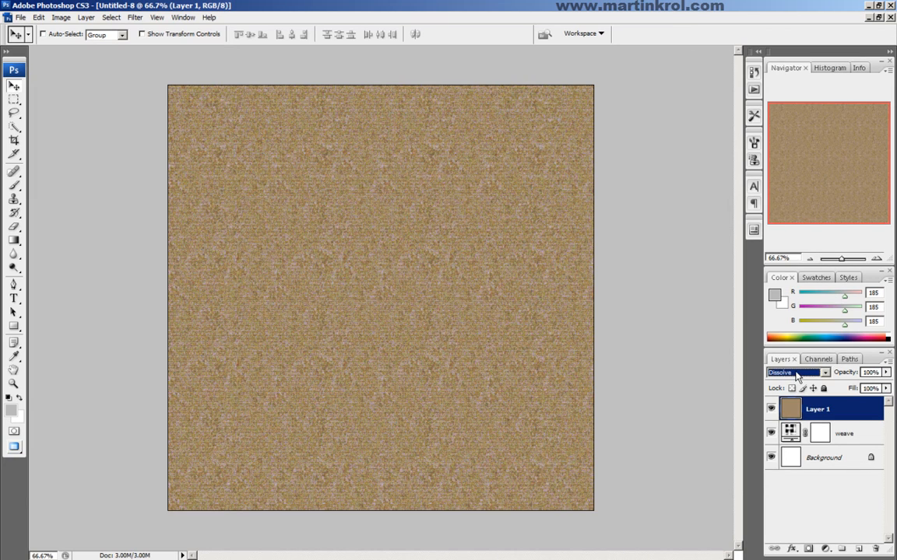
pyautogui.press('Down')
pyautogui.press('Down')
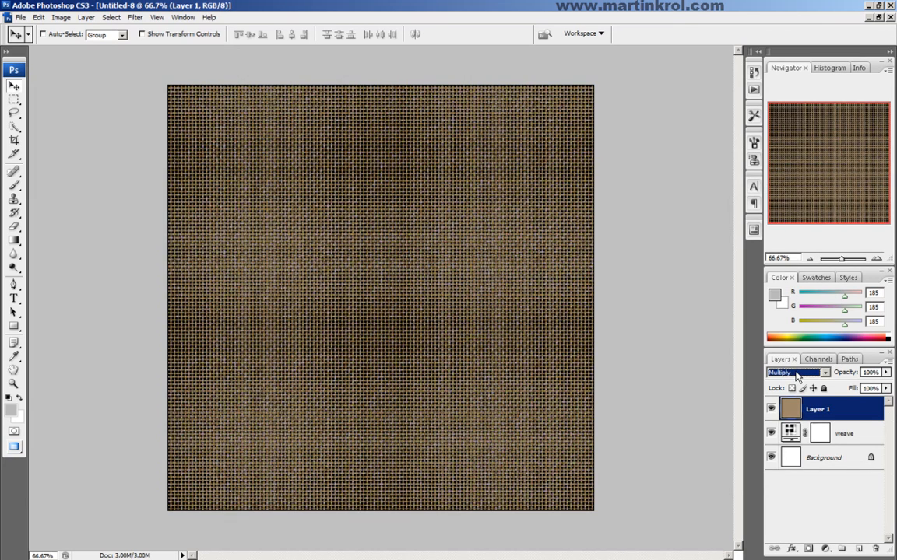
pyautogui.click(885, 388)
pyautogui.moveTo(884, 401)
pyautogui.mouseDown()
pyautogui.moveTo(868, 400)
pyautogui.moveTo(882, 401)
pyautogui.mouseUp()
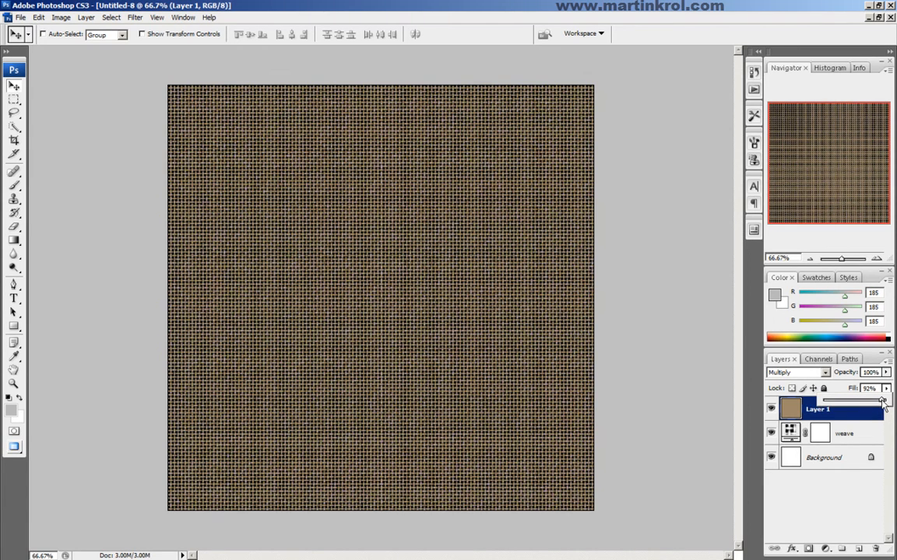
pyautogui.click(820, 471)
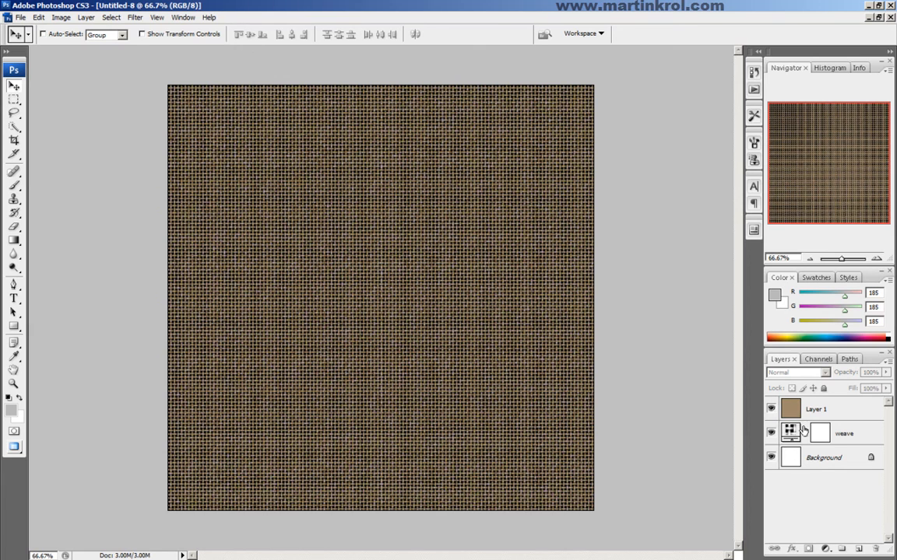
# Step: Add a new layer above the fabric and paint a light grey patch near the canvas centre with a 54 px soft brush
pyautogui.click(860, 549)
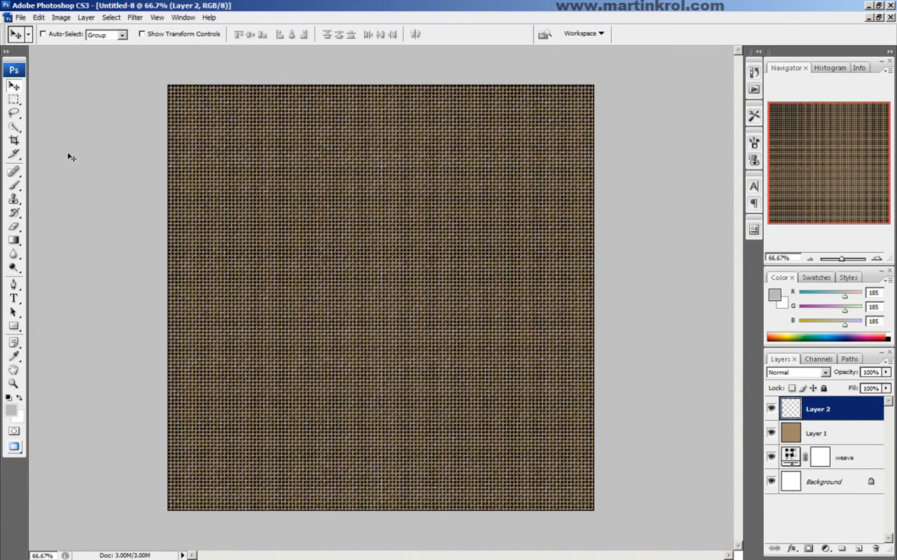
pyautogui.click(16, 186)
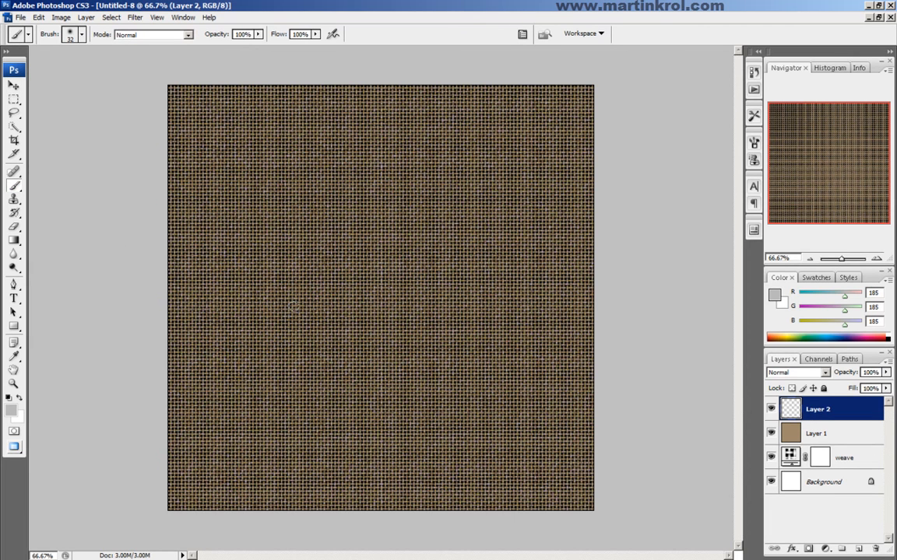
pyautogui.rightClick(353, 284)
pyautogui.moveTo(382, 304); pyautogui.dragTo(388, 304)
pyautogui.click(351, 224)
pyautogui.moveTo(336, 227)
pyautogui.mouseDown()
pyautogui.moveTo(348, 225)
pyautogui.moveTo(354, 280)
pyautogui.moveTo(341, 249)
pyautogui.moveTo(360, 294)
pyautogui.mouseUp()
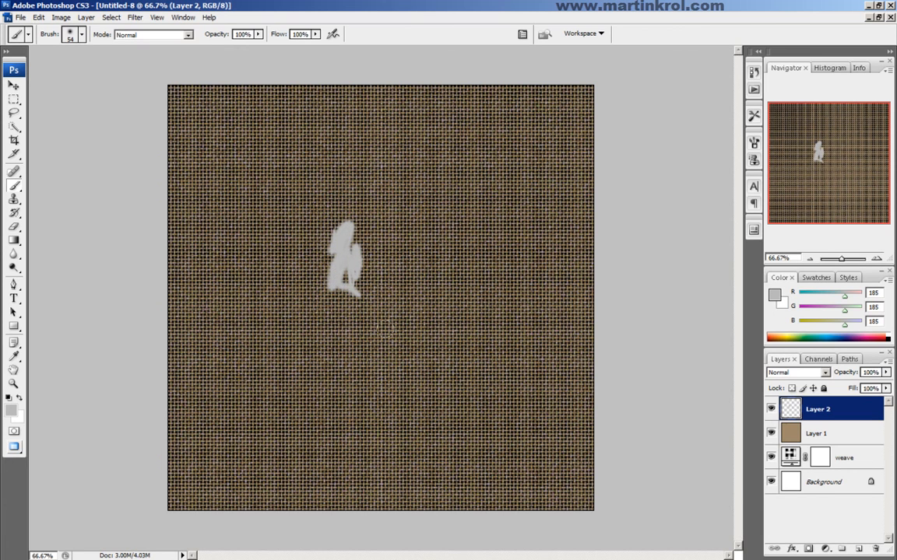
# Step: Set the painted layer's blend mode to Multiply and add a thin vertical stroke below the canvas centre
pyautogui.click(806, 373)
pyautogui.press('Down')
pyautogui.press('Down')
pyautogui.press('Down')
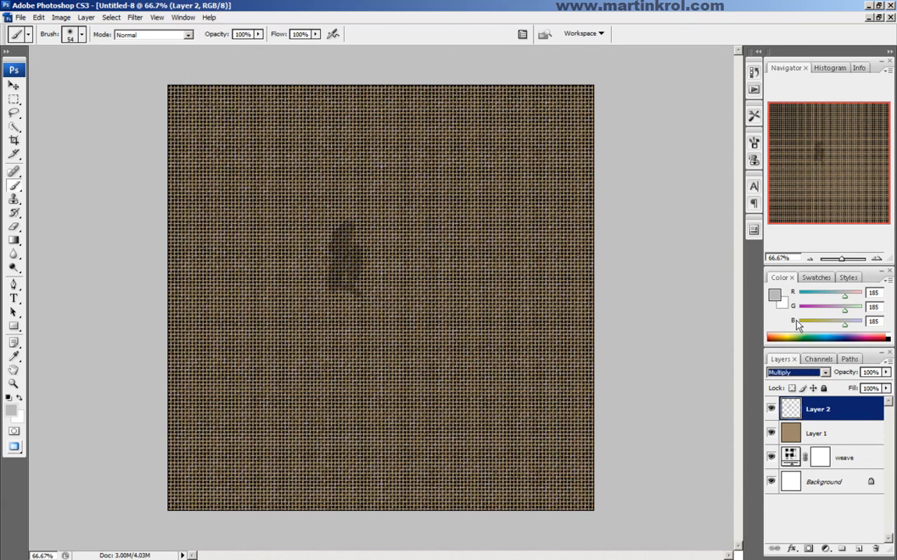
pyautogui.moveTo(411, 322); pyautogui.dragTo(412, 416)
# Step: Enlarge the soft brush to 300 px and paint a broad dark stain over the thin stroke in the canvas's lower centre
pyautogui.rightClick(429, 344)
pyautogui.moveTo(476, 371); pyautogui.dragTo(493, 372)
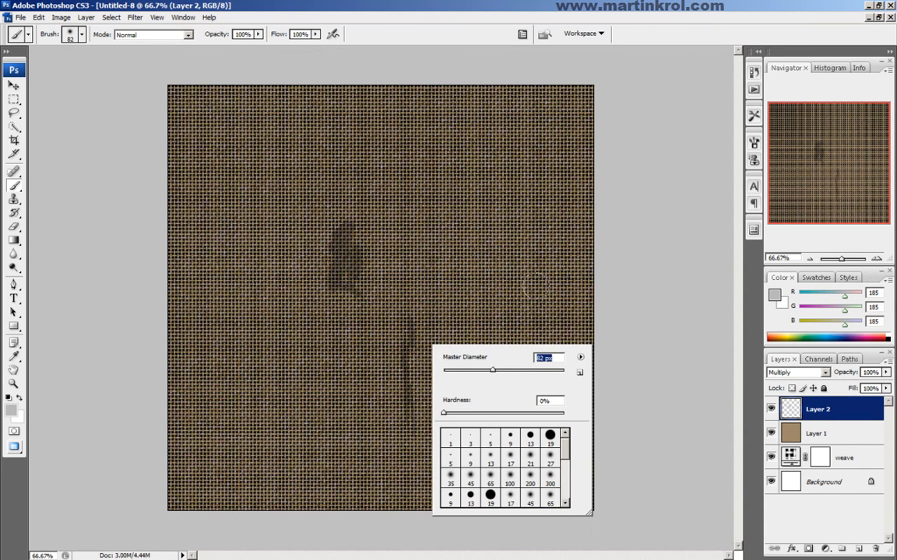
pyautogui.press('Return')
pyautogui.rightClick(423, 301)
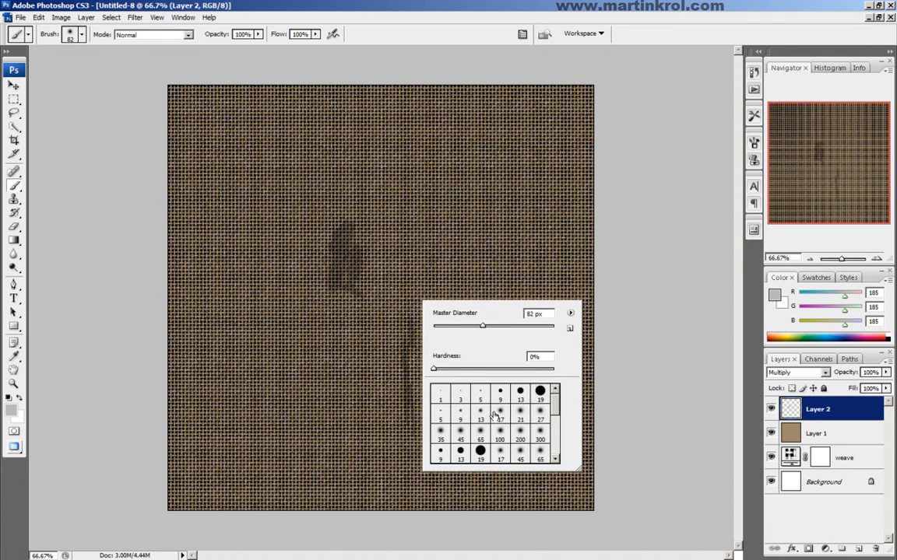
pyautogui.click(540, 433)
pyautogui.press('Return')
pyautogui.moveTo(424, 362)
pyautogui.mouseDown()
pyautogui.moveTo(397, 358)
pyautogui.moveTo(413, 350)
pyautogui.moveTo(401, 425)
pyautogui.moveTo(410, 381)
pyautogui.moveTo(389, 295)
pyautogui.mouseUp()
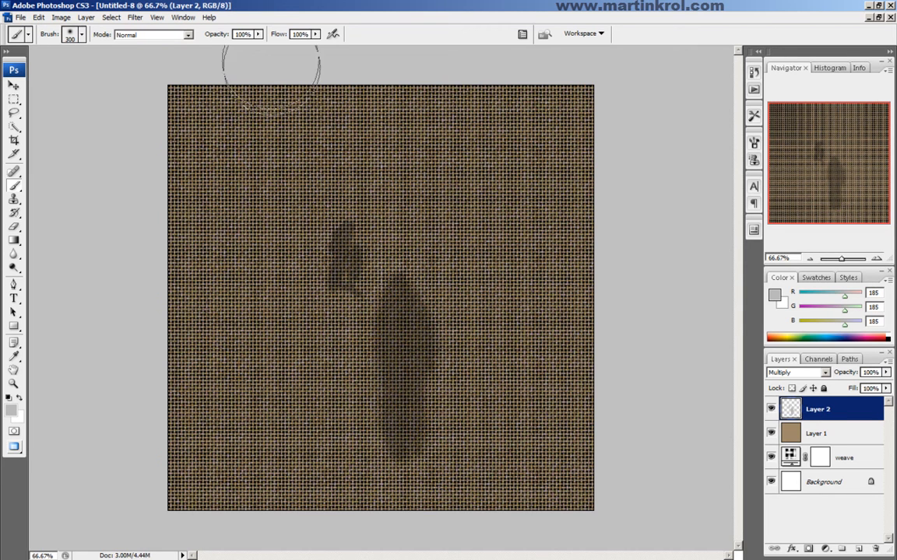
# Step: Lower the brush opacity to 26%, spread faint stains around the centre and upper-left of the cloth, and reduce the brush to 56 px
pyautogui.click(258, 35)
pyautogui.moveTo(229, 46); pyautogui.dragTo(212, 46)
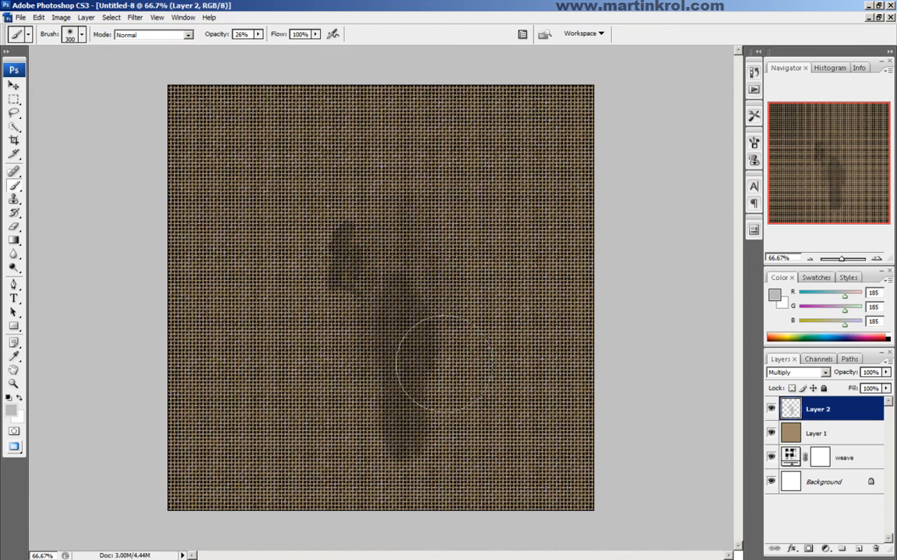
pyautogui.moveTo(323, 241)
pyautogui.mouseDown()
pyautogui.moveTo(341, 292)
pyautogui.moveTo(342, 222)
pyautogui.mouseUp()
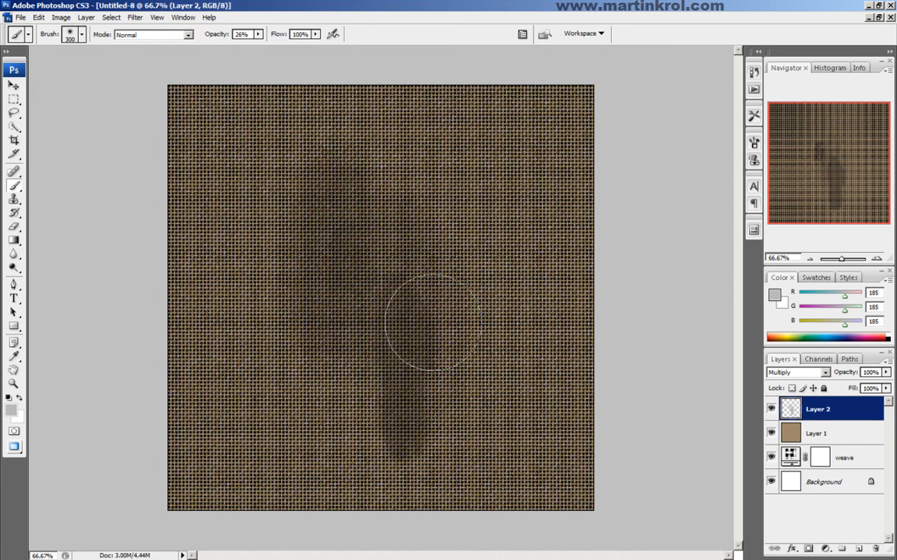
pyautogui.moveTo(490, 284); pyautogui.dragTo(490, 350)
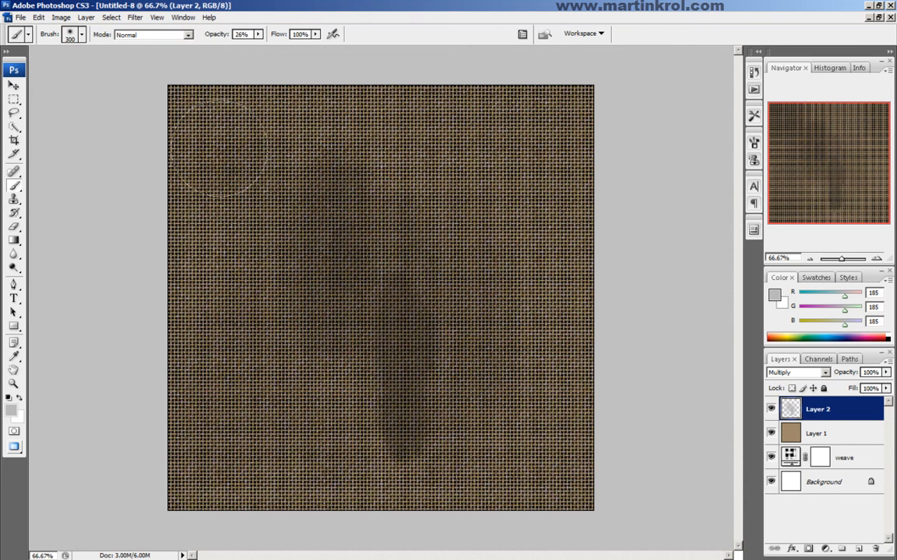
pyautogui.rightClick(326, 205)
pyautogui.moveTo(381, 195); pyautogui.dragTo(315, 195)
pyautogui.press('Return')
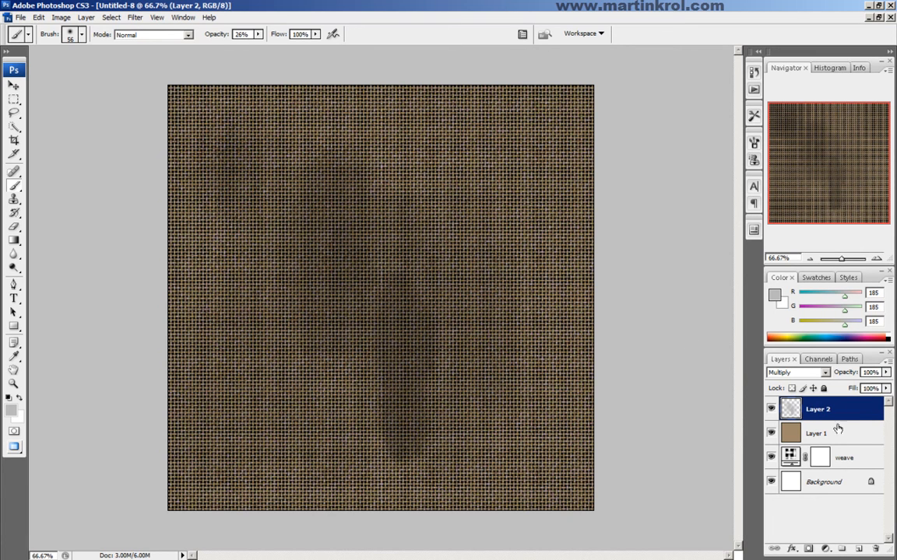
# Step: Set the weave pattern fill's scale to 7% and reset the painting colours to their defaults
pyautogui.doubleClick(789, 456)
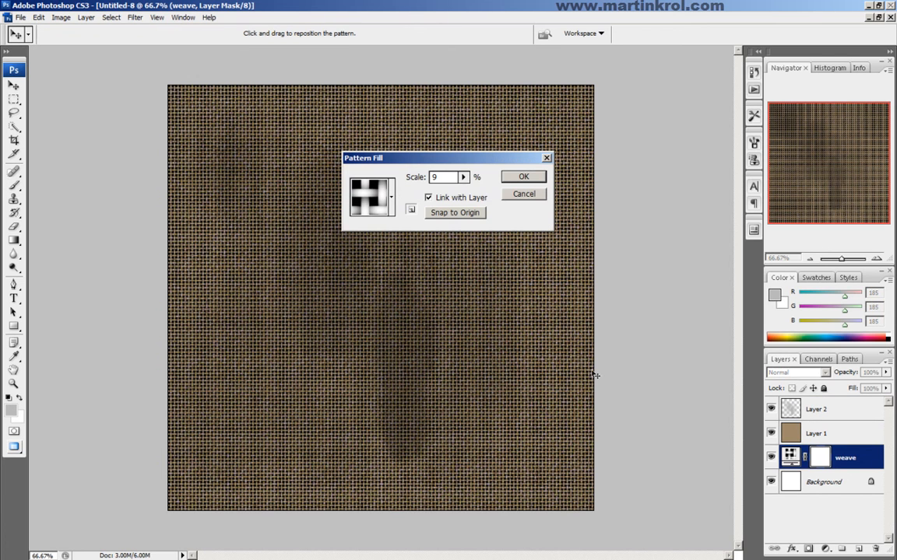
pyautogui.click(464, 178)
pyautogui.moveTo(467, 190); pyautogui.dragTo(446, 183)
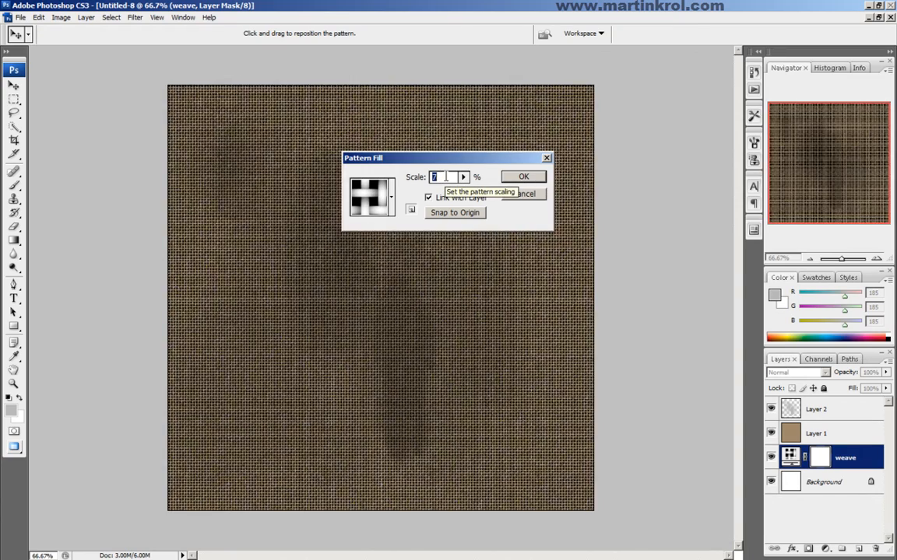
pyautogui.click(519, 178)
pyautogui.press('b')
pyautogui.press('d')
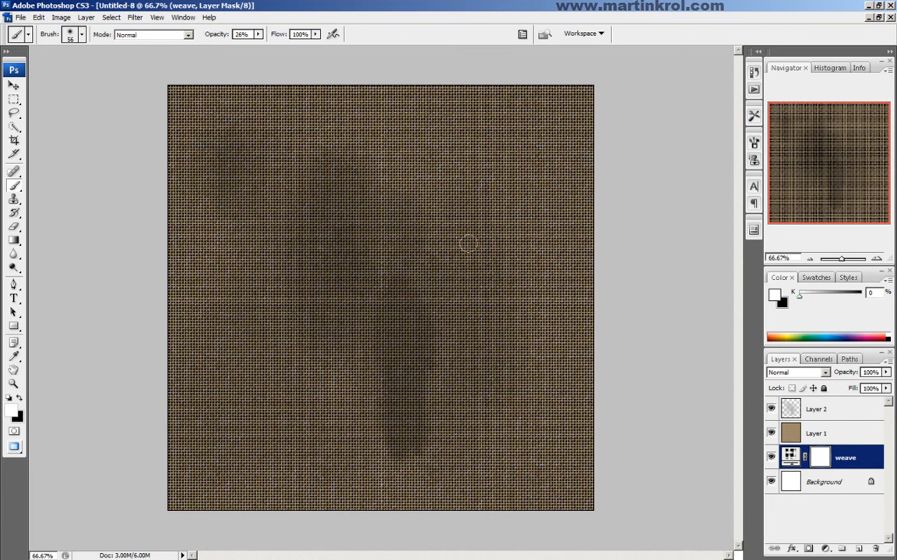
# Step: Switch to Houdini and select the circle1 node that feeds sweep1 in the weave's node network
pyautogui.click(868, 6)
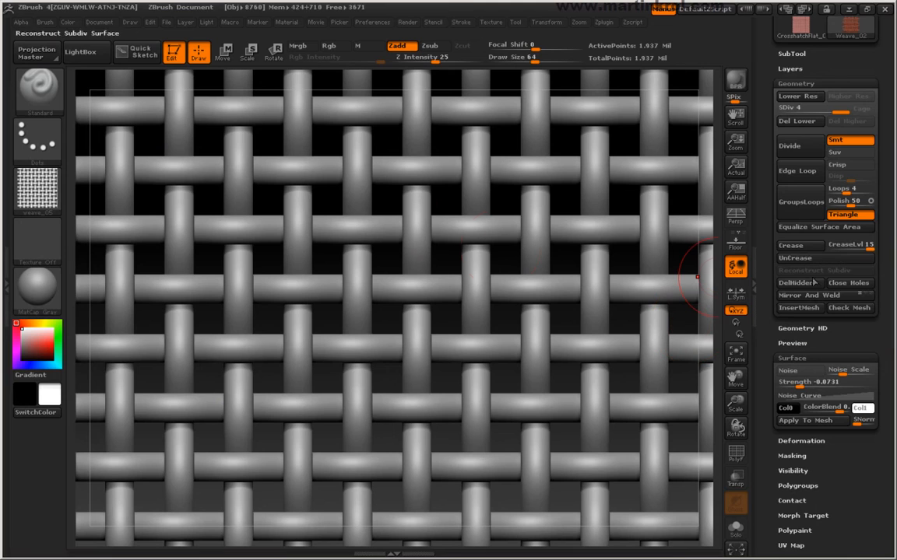
pyautogui.hotkey('alt', 'Tab')
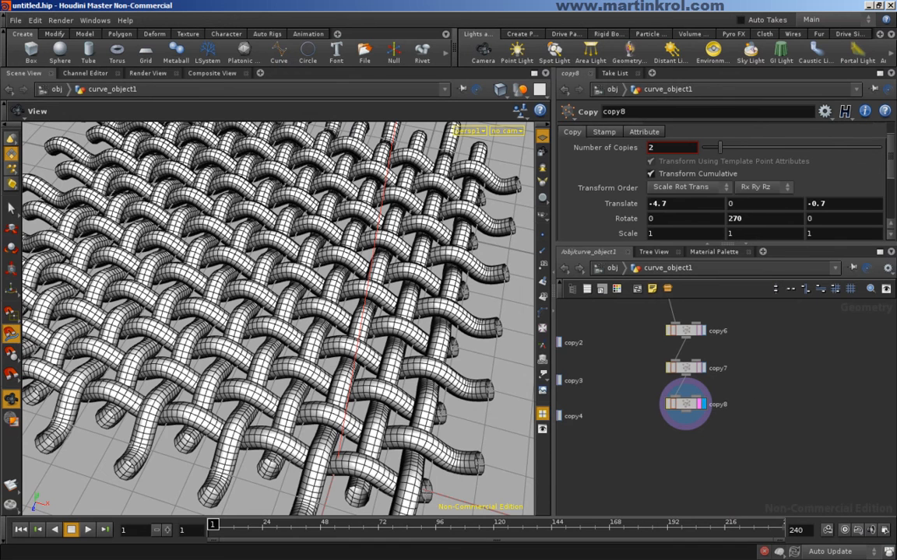
pyautogui.moveTo(313, 243); pyautogui.dragTo(306, 264)
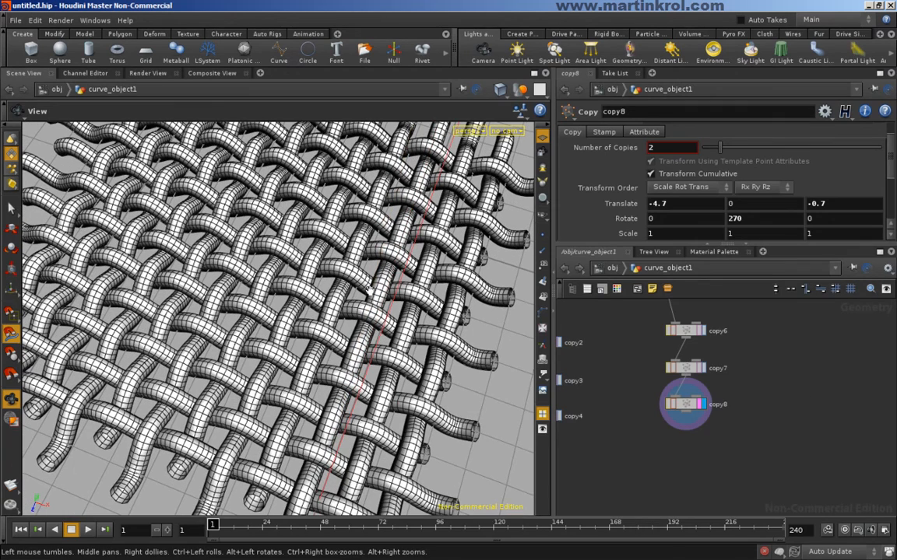
pyautogui.scroll(-2, 783, 343)
pyautogui.moveTo(783, 343); pyautogui.dragTo(807, 466, button='middle')
pyautogui.scroll(-1, 792, 439)
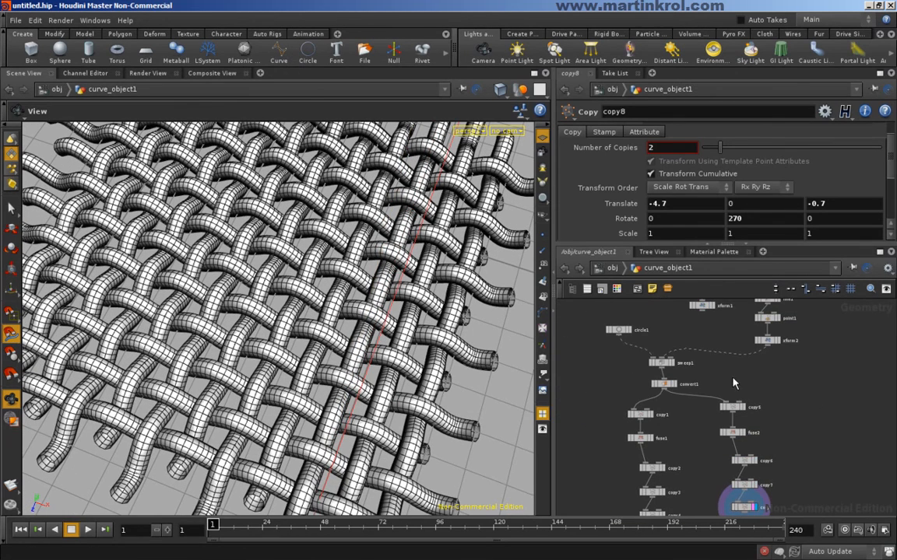
pyautogui.scroll(1, 600, 347)
pyautogui.moveTo(600, 347); pyautogui.dragTo(626, 390, button='middle')
pyautogui.scroll(1, 622, 378)
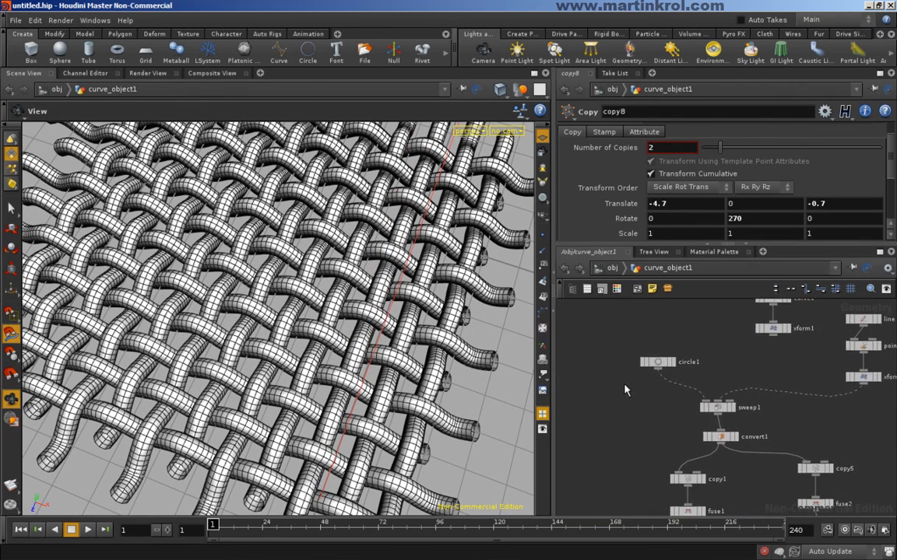
pyautogui.scroll(1, 627, 390)
pyautogui.click(662, 357)
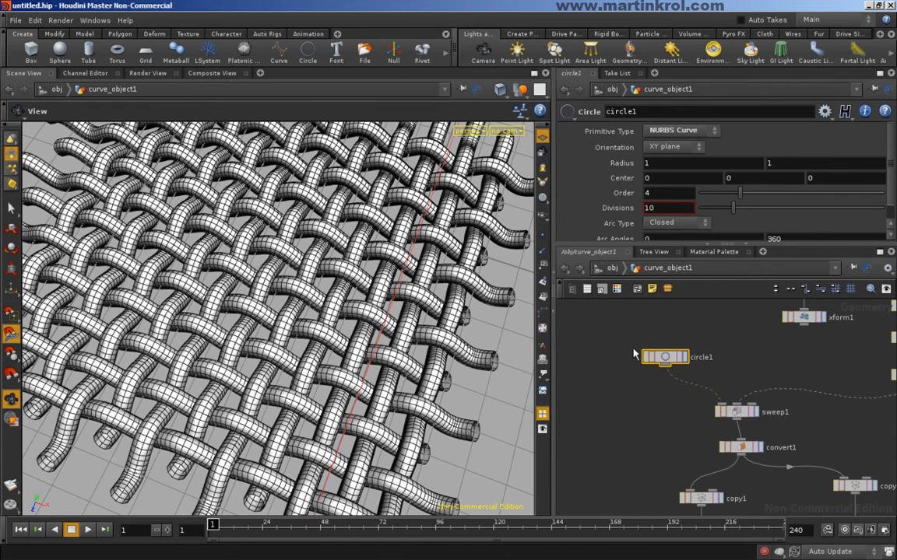
# Step: Display the circle1 profile in the viewport, viewed front-on, with NURBS Curve as its primitive type
pyautogui.click(684, 356)
pyautogui.moveTo(344, 400); pyautogui.dragTo(311, 279)
pyautogui.click(681, 350)
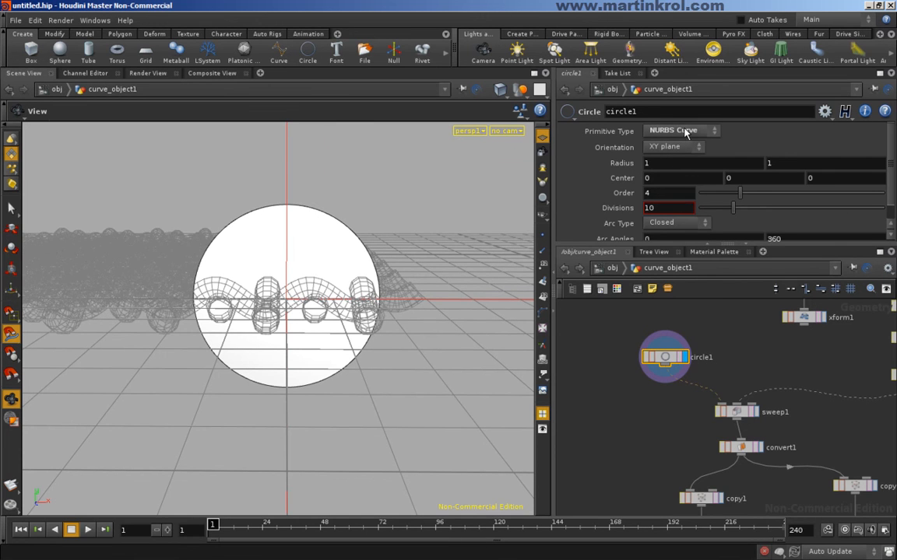
pyautogui.click(684, 132)
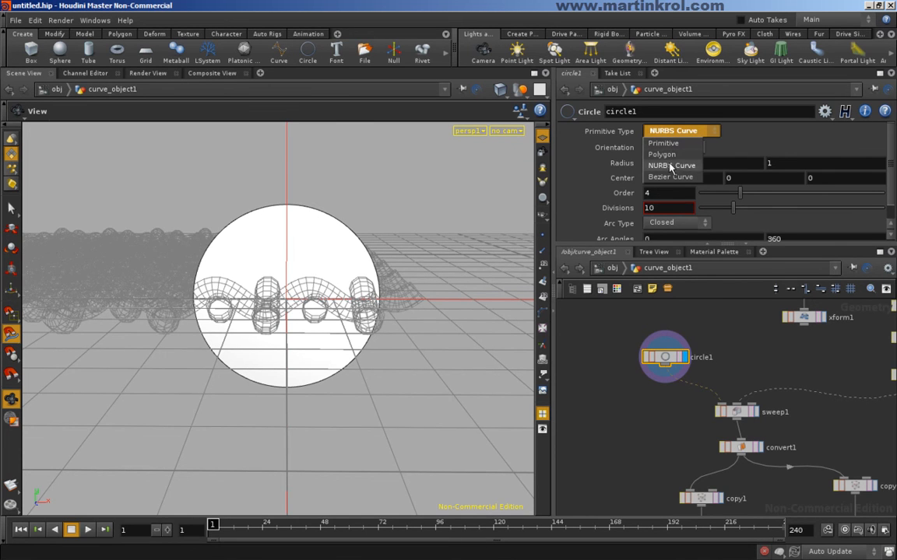
pyautogui.click(668, 167)
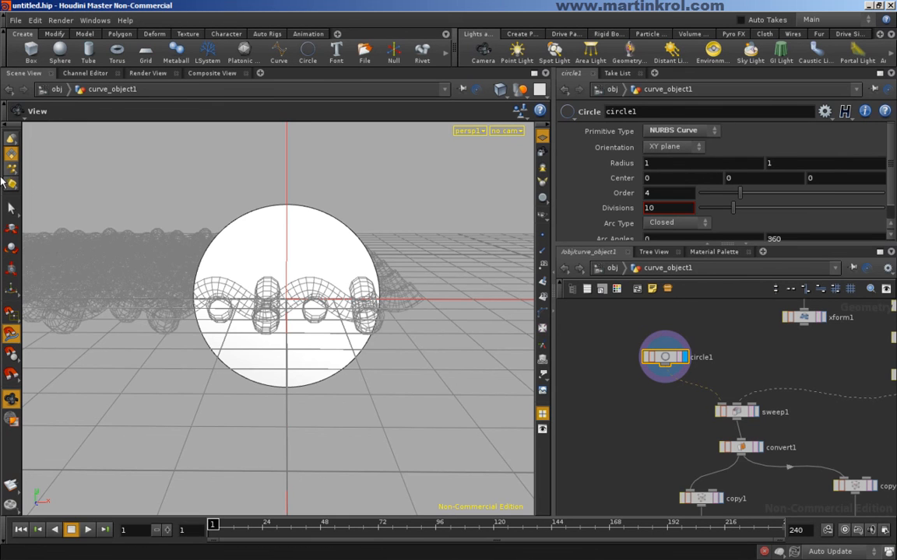
# Step: Set the selection mode to points and select the two uppermost control points of the circle
pyautogui.click(12, 209)
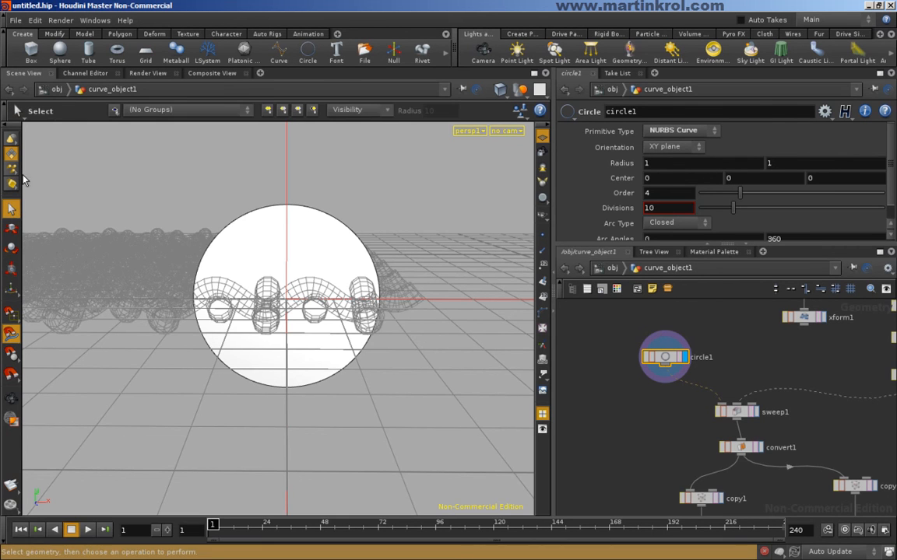
pyautogui.moveTo(88, 214); pyautogui.dragTo(148, 209)
pyautogui.rightClick(10, 159)
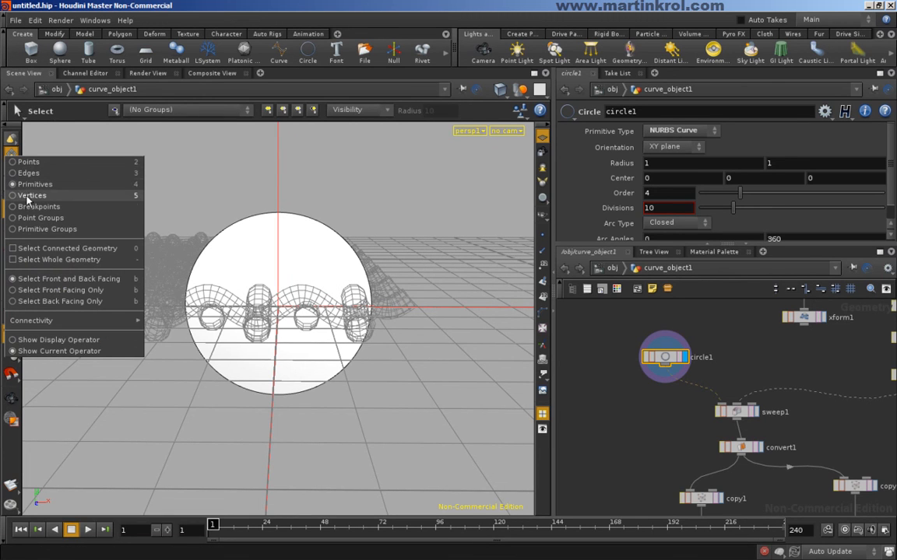
pyautogui.click(26, 162)
pyautogui.moveTo(330, 232); pyautogui.dragTo(327, 228)
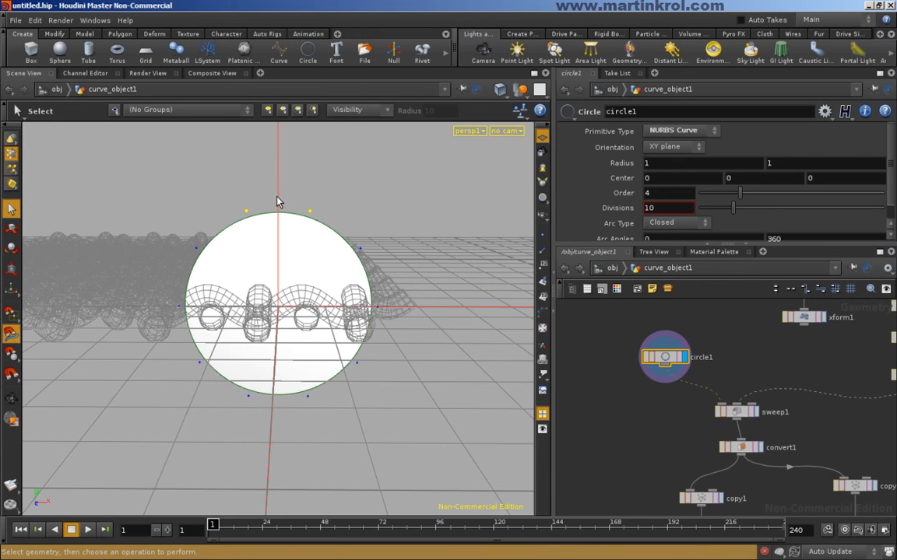
# Step: Apply an Edit operation to the two selected points and move them down about 0.4 units to flatten the circle's top
pyautogui.press('Tab')
pyautogui.write('e')
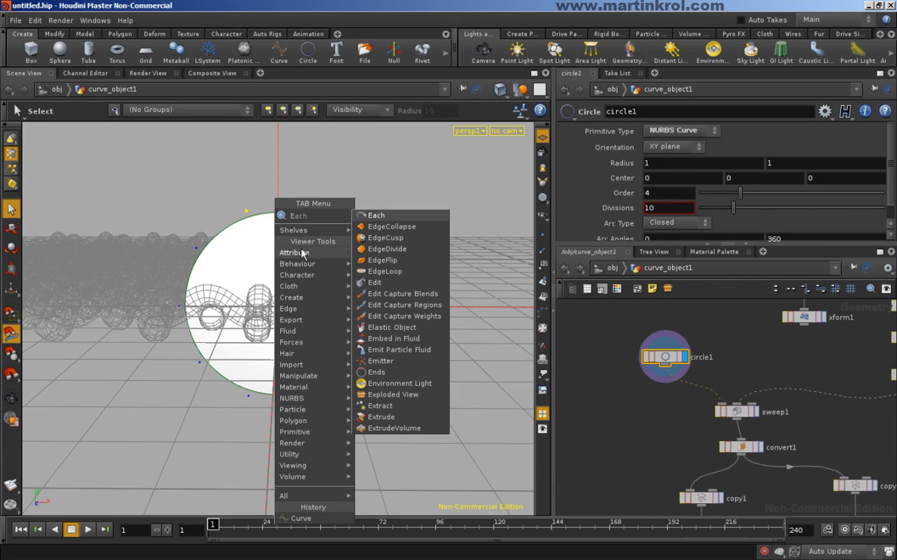
pyautogui.click(375, 282)
pyautogui.moveTo(281, 175); pyautogui.dragTo(282, 200)
pyautogui.press('Escape')
pyautogui.moveTo(333, 188); pyautogui.dragTo(232, 187)
pyautogui.press('Return')
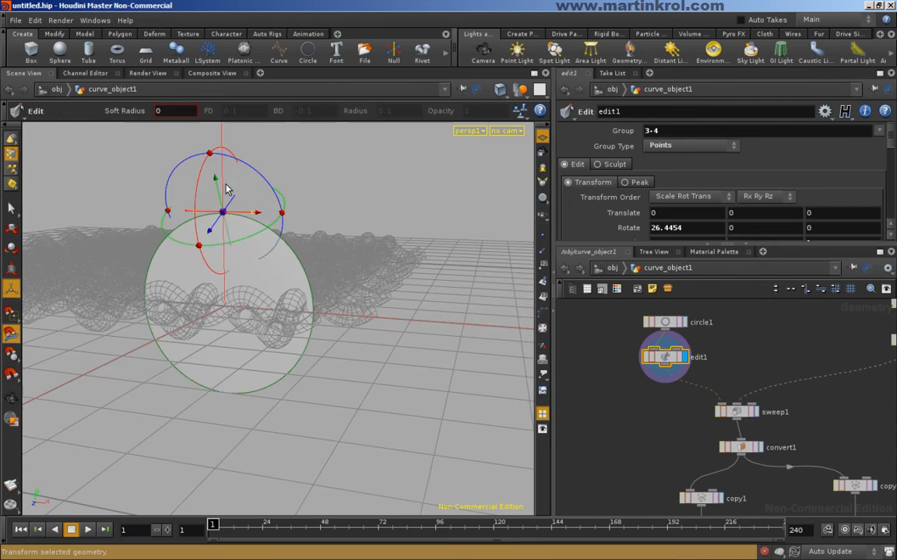
pyautogui.hotkey('ctrl', 'z')
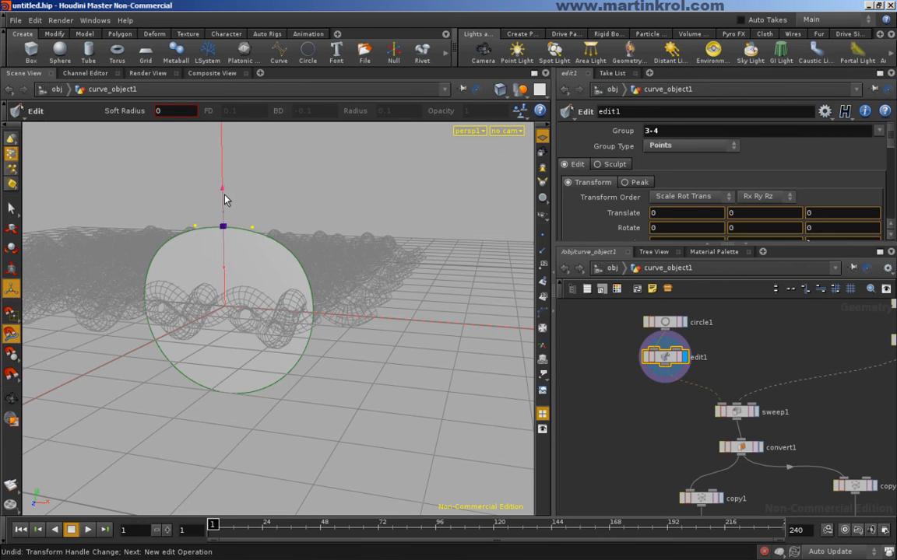
pyautogui.moveTo(224, 208); pyautogui.dragTo(225, 217)
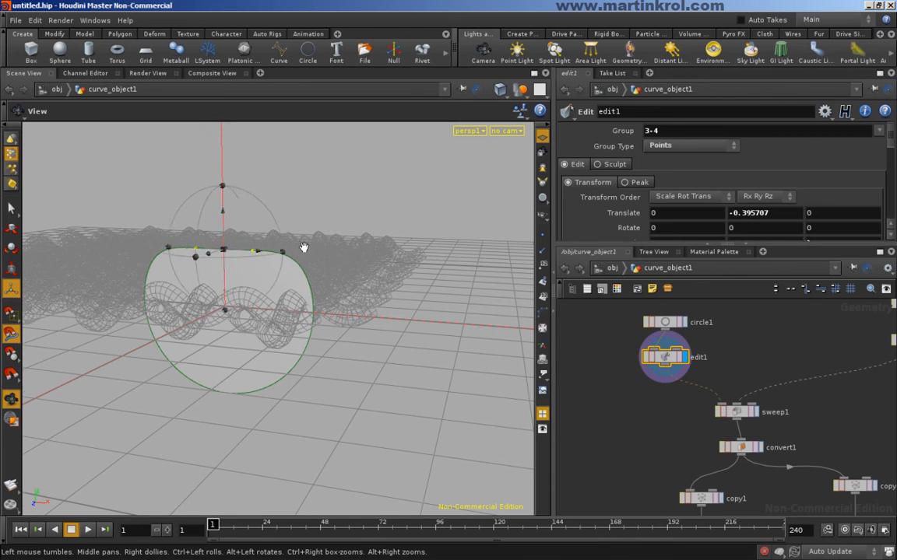
# Step: Raise the circle's bottom control points to flatten its underside, moving point 0 up by about 0.03 units
pyautogui.keyDown('alt'); pyautogui.moveTo(301, 252); pyautogui.dragTo(364, 281); pyautogui.keyUp('alt')
pyautogui.moveTo(188, 374); pyautogui.dragTo(239, 402)
pyautogui.moveTo(249, 362); pyautogui.dragTo(250, 322)
pyautogui.keyDown('alt'); pyautogui.moveTo(277, 255); pyautogui.dragTo(327, 312); pyautogui.keyUp('alt')
pyautogui.keyDown('alt'); pyautogui.moveTo(357, 350); pyautogui.dragTo(320, 385); pyautogui.keyUp('alt')
pyautogui.moveTo(339, 351)
pyautogui.mouseDown()
pyautogui.moveTo(334, 321)
pyautogui.moveTo(337, 358)
pyautogui.moveTo(336, 346)
pyautogui.mouseUp()
pyautogui.moveTo(262, 322)
pyautogui.keyDown('alt'); pyautogui.mouseDown()
pyautogui.moveTo(382, 331)
pyautogui.moveTo(269, 328)
pyautogui.mouseUp(); pyautogui.keyUp('alt')
# Step: Display the swept thread from sweep1 and the full weave from copy8 to inspect the flattened profile
pyautogui.moveTo(661, 414); pyautogui.dragTo(614, 331, button='middle')
pyautogui.scroll(-2, 628, 362)
pyautogui.click(687, 354)
pyautogui.keyDown('alt'); pyautogui.moveTo(420, 343); pyautogui.dragTo(326, 343); pyautogui.keyUp('alt')
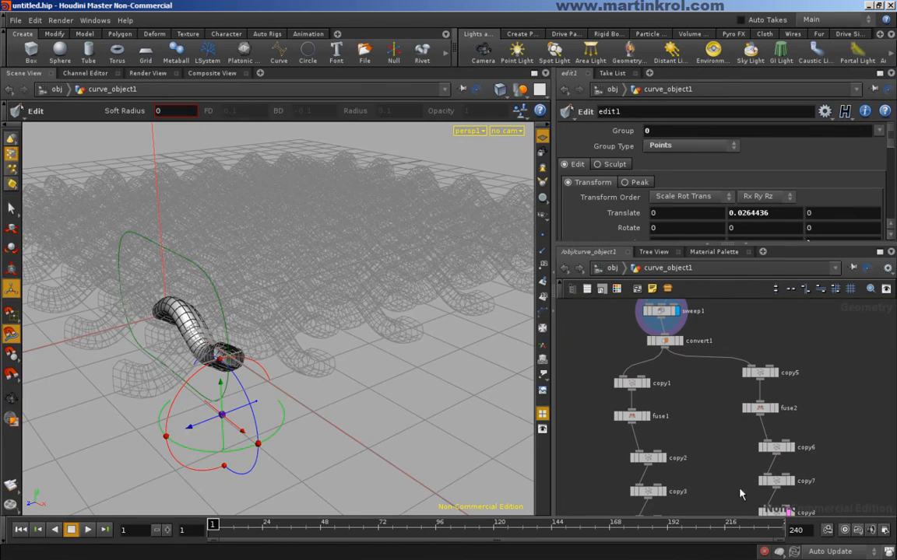
pyautogui.moveTo(776, 484); pyautogui.dragTo(774, 360, button='middle')
pyautogui.click(792, 388)
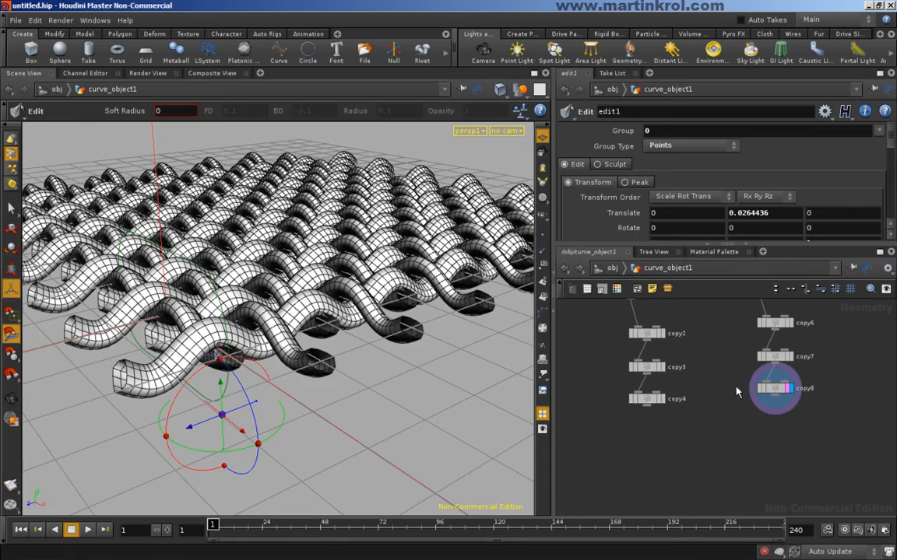
pyautogui.moveTo(247, 315)
pyautogui.keyDown('alt'); pyautogui.mouseDown()
pyautogui.moveTo(359, 361)
pyautogui.moveTo(373, 319)
pyautogui.mouseUp(); pyautogui.keyUp('alt')
pyautogui.keyDown('alt'); pyautogui.moveTo(373, 319); pyautogui.dragTo(316, 290, button='right'); pyautogui.keyUp('alt')
pyautogui.keyDown('alt'); pyautogui.moveTo(316, 291); pyautogui.dragTo(281, 312); pyautogui.keyUp('alt')
# Step: Set the Roll of sweep1 to 39 to turn the flattened profile along the threads
pyautogui.moveTo(709, 354); pyautogui.dragTo(708, 453, button='middle')
pyautogui.moveTo(670, 354); pyautogui.dragTo(671, 392, button='middle')
pyautogui.moveTo(618, 344); pyautogui.dragTo(619, 370, button='middle')
pyautogui.click(659, 352)
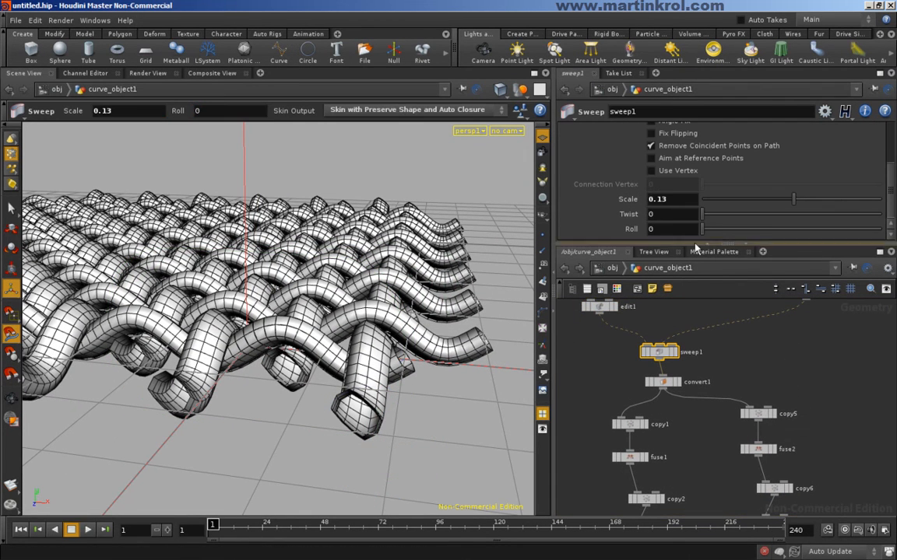
pyautogui.moveTo(703, 231); pyautogui.dragTo(722, 229)
pyautogui.keyDown('alt'); pyautogui.moveTo(329, 278); pyautogui.dragTo(364, 333); pyautogui.keyUp('alt')
# Step: Display the edit1 profile in the viewport and select its node for further point editing
pyautogui.moveTo(613, 360); pyautogui.dragTo(658, 422, button='middle')
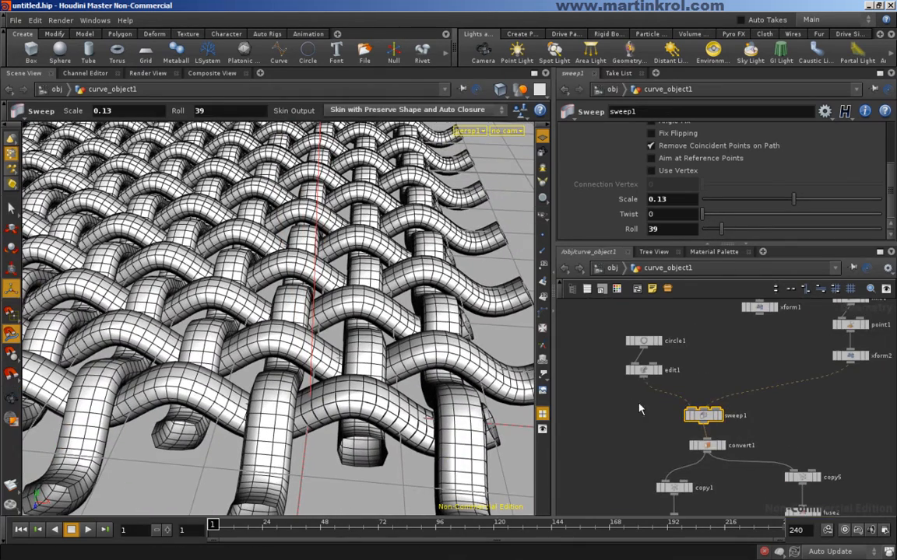
pyautogui.click(658, 372)
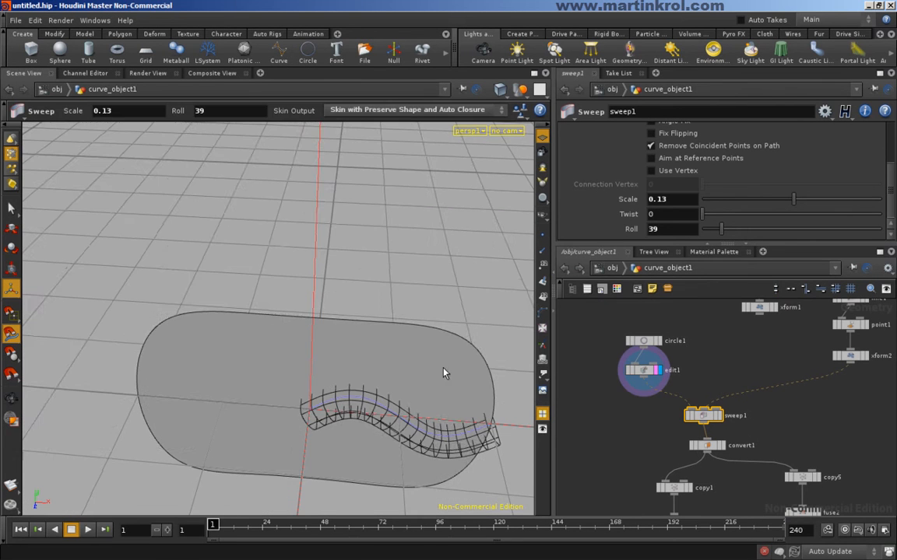
pyautogui.press('Escape')
pyautogui.click(645, 371)
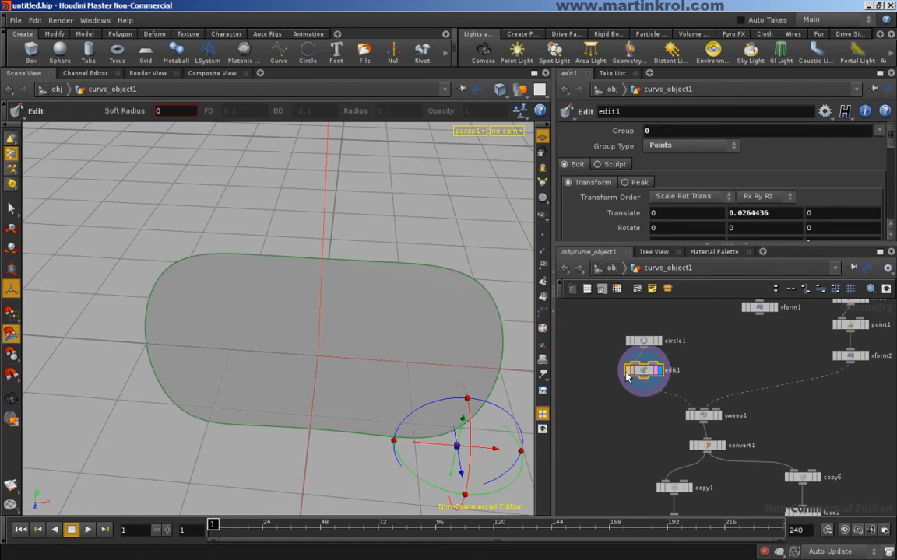
pyautogui.scroll(-5, 319, 407)
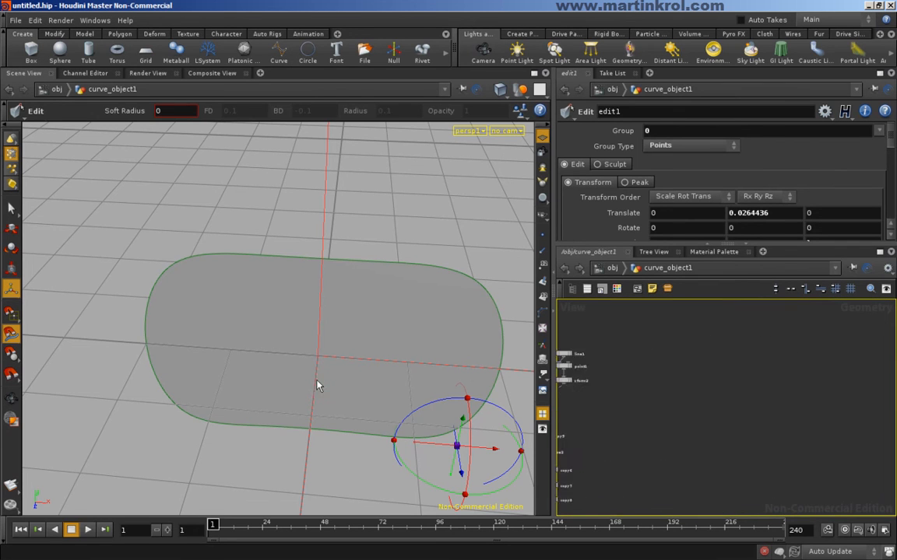
pyautogui.press('h')
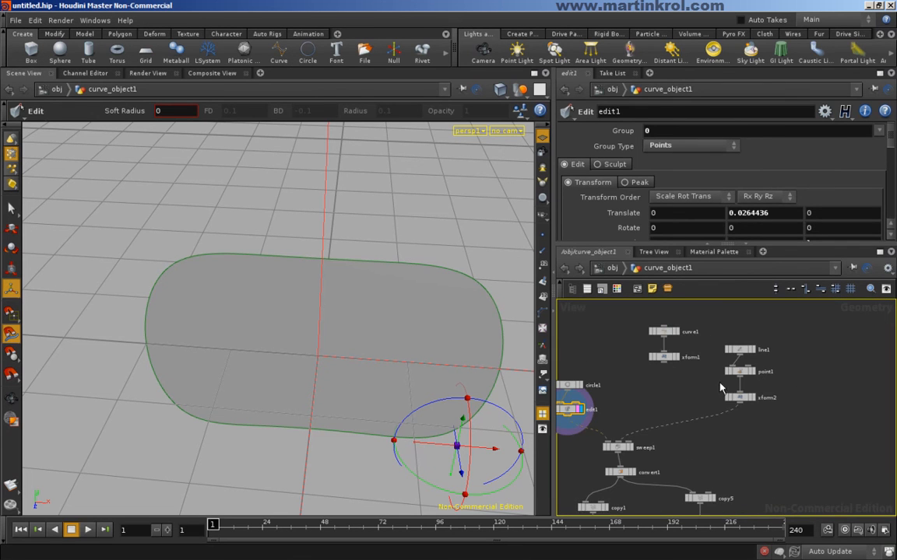
# Step: Raise a control point on the profile's bottom edge and the two lower-right points, 0 and 9
pyautogui.rightClick(273, 384)
pyautogui.click(247, 379)
pyautogui.keyDown('alt'); pyautogui.moveTo(223, 402); pyautogui.dragTo(278, 409); pyautogui.keyUp('alt')
pyautogui.press('s')
pyautogui.moveTo(276, 363); pyautogui.dragTo(275, 348)
pyautogui.press('s')
pyautogui.moveTo(414, 381); pyautogui.dragTo(444, 402)
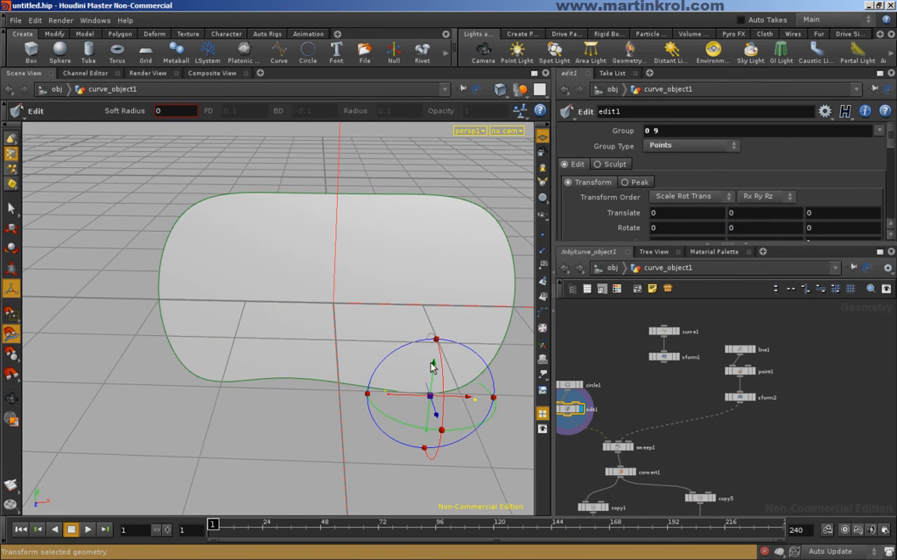
pyautogui.moveTo(432, 365); pyautogui.dragTo(434, 348)
# Step: Raise the profile's two lower-left control points, 7 and 8, and adjust the corner to level the bottom edge
pyautogui.keyDown('alt'); pyautogui.moveTo(360, 397); pyautogui.dragTo(354, 368); pyautogui.keyUp('alt')
pyautogui.press('s')
pyautogui.moveTo(144, 385); pyautogui.dragTo(302, 471)
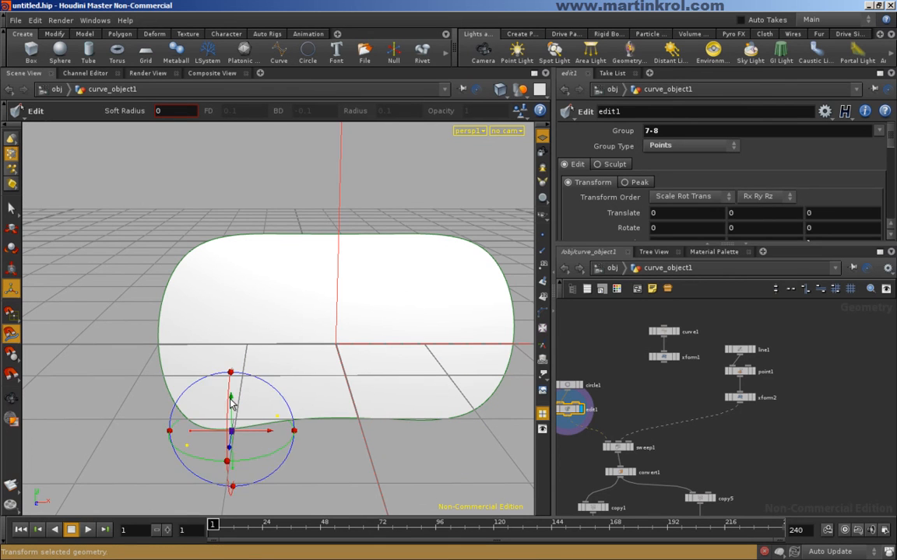
pyautogui.moveTo(232, 401); pyautogui.dragTo(233, 384)
pyautogui.moveTo(173, 427); pyautogui.dragTo(158, 410)
pyautogui.press('s')
pyautogui.moveTo(124, 378); pyautogui.dragTo(269, 459)
pyautogui.moveTo(180, 410); pyautogui.dragTo(172, 384)
# Step: Spread the profile's lower control points outward on both sides to square off the bottom corners
pyautogui.press('s')
pyautogui.moveTo(430, 372); pyautogui.dragTo(485, 379)
pyautogui.moveTo(436, 400); pyautogui.dragTo(475, 400)
pyautogui.press('s')
pyautogui.moveTo(351, 375); pyautogui.dragTo(478, 381)
pyautogui.moveTo(302, 371); pyautogui.dragTo(231, 423)
pyautogui.moveTo(300, 399); pyautogui.dragTo(217, 396)
# Step: Pull the profile's upper-left points 4 and 5 and the upper-right points outward to sharpen the top corners
pyautogui.moveTo(328, 186); pyautogui.dragTo(198, 284)
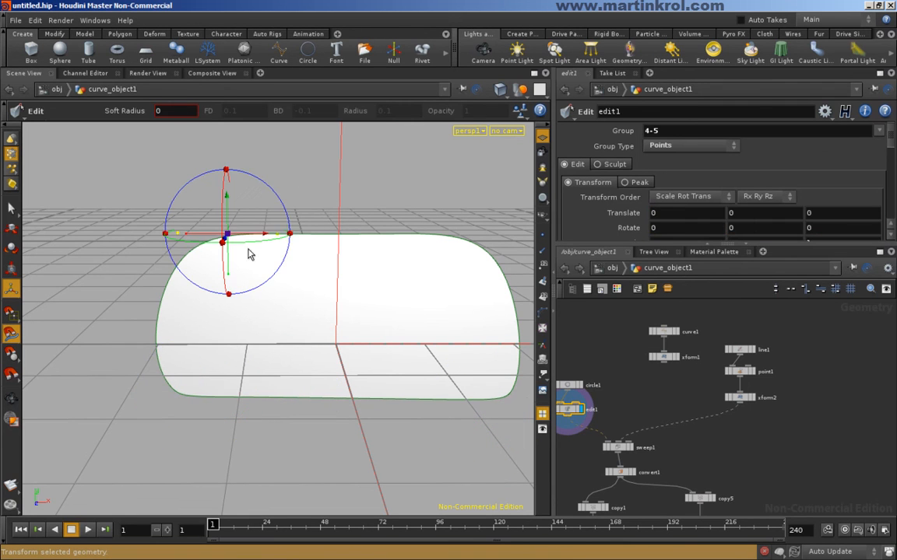
pyautogui.moveTo(286, 233); pyautogui.dragTo(268, 230)
pyautogui.moveTo(391, 193); pyautogui.dragTo(461, 313)
pyautogui.moveTo(425, 231); pyautogui.dragTo(495, 238)
# Step: Move side point 1 inward by about 0.096 units and side point 6 inward by about 0.138 units
pyautogui.keyDown('alt'); pyautogui.moveTo(473, 310); pyautogui.dragTo(448, 303, button='right'); pyautogui.keyUp('alt')
pyautogui.keyDown('alt'); pyautogui.moveTo(447, 302); pyautogui.dragTo(333, 313, button='middle'); pyautogui.keyUp('alt')
pyautogui.moveTo(465, 299); pyautogui.dragTo(351, 359)
pyautogui.moveTo(423, 351); pyautogui.dragTo(408, 351)
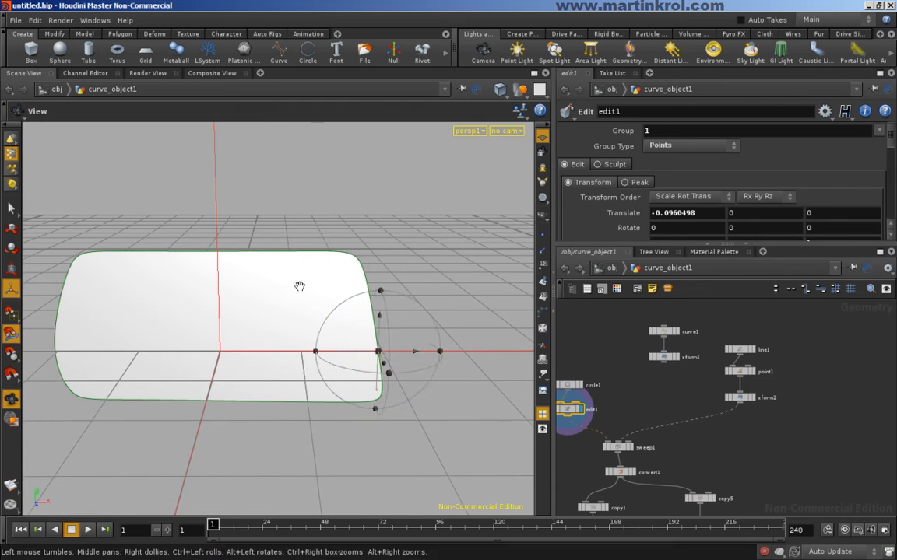
pyautogui.keyDown('alt'); pyautogui.moveTo(329, 290); pyautogui.dragTo(441, 295, button='middle'); pyautogui.keyUp('alt')
pyautogui.moveTo(105, 315); pyautogui.dragTo(215, 356)
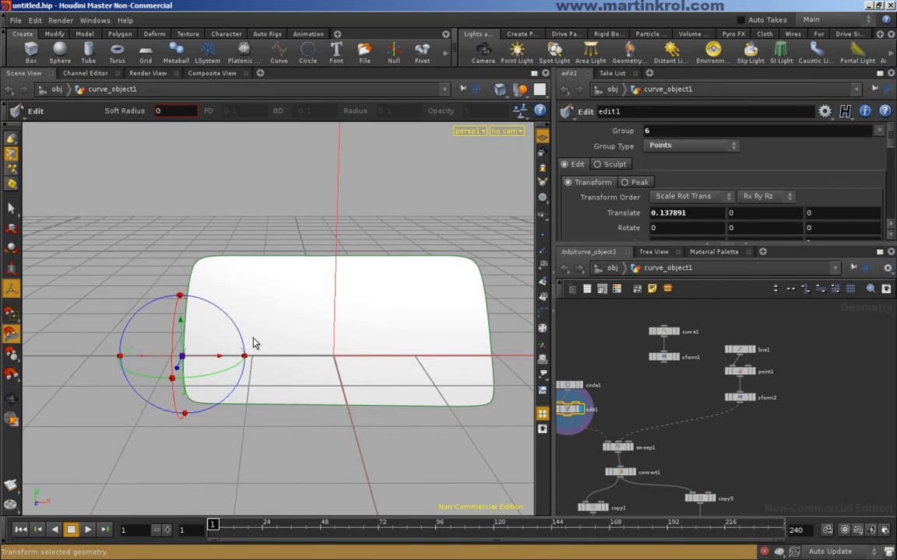
# Step: Display the single thread from sweep1 and the whole weave from copy8 to check the squared profile
pyautogui.keyDown('alt'); pyautogui.moveTo(342, 340); pyautogui.dragTo(250, 344); pyautogui.keyUp('alt')
pyautogui.keyDown('alt'); pyautogui.moveTo(250, 344); pyautogui.dragTo(155, 340, button='right'); pyautogui.keyUp('alt')
pyautogui.keyDown('alt'); pyautogui.moveTo(155, 340); pyautogui.dragTo(229, 350, button='middle'); pyautogui.keyUp('alt')
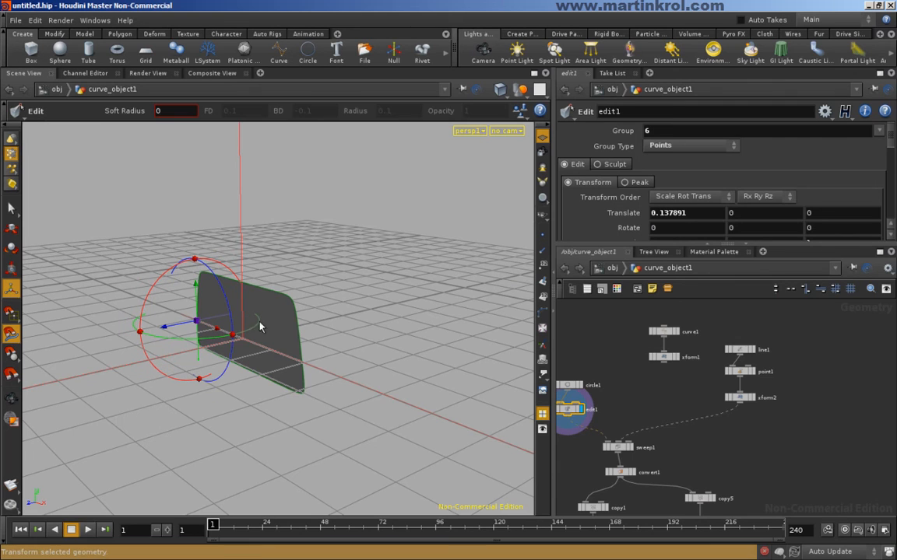
pyautogui.moveTo(598, 340); pyautogui.dragTo(650, 326, button='middle')
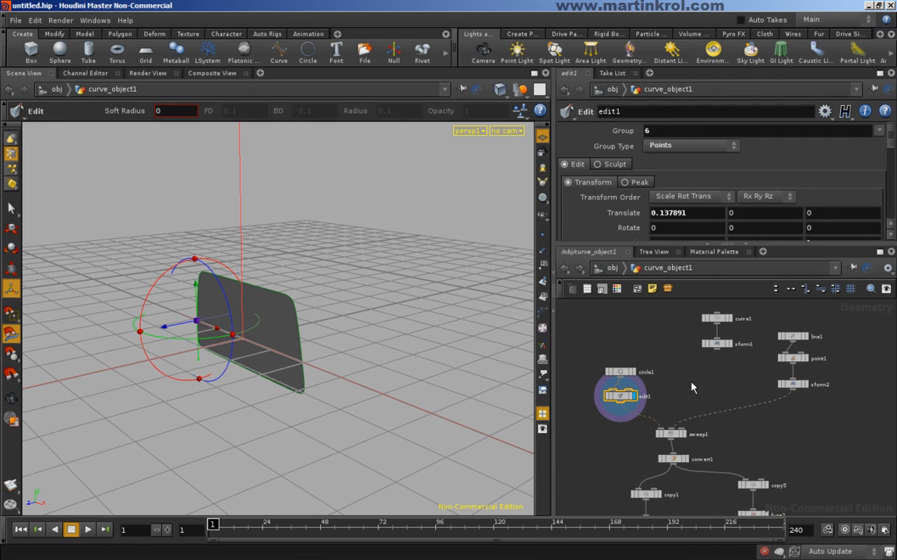
pyautogui.moveTo(692, 388); pyautogui.dragTo(728, 356, button='middle')
pyautogui.click(721, 403)
pyautogui.moveTo(785, 406); pyautogui.dragTo(764, 321, button='middle')
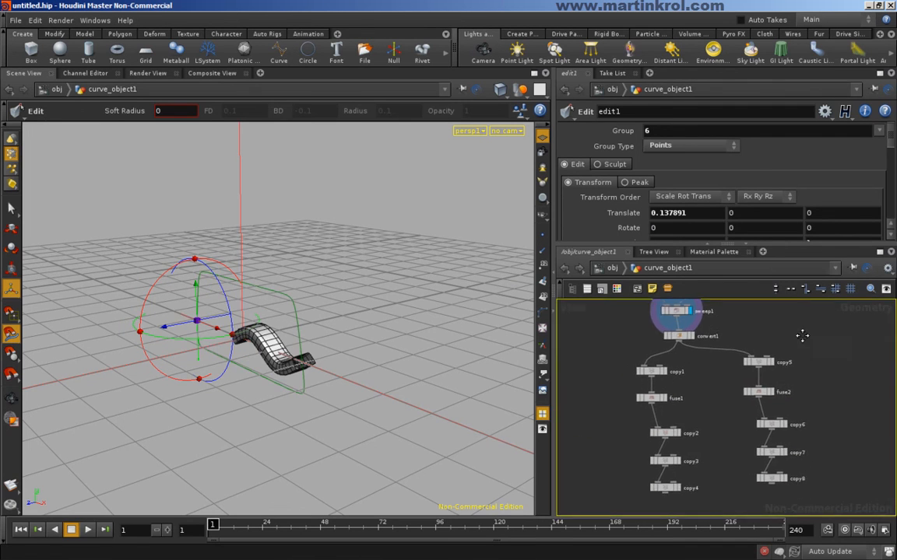
pyautogui.moveTo(819, 354); pyautogui.dragTo(766, 328, button='middle')
pyautogui.click(743, 461)
pyautogui.keyDown('alt'); pyautogui.moveTo(245, 285); pyautogui.dragTo(286, 190); pyautogui.keyUp('alt')
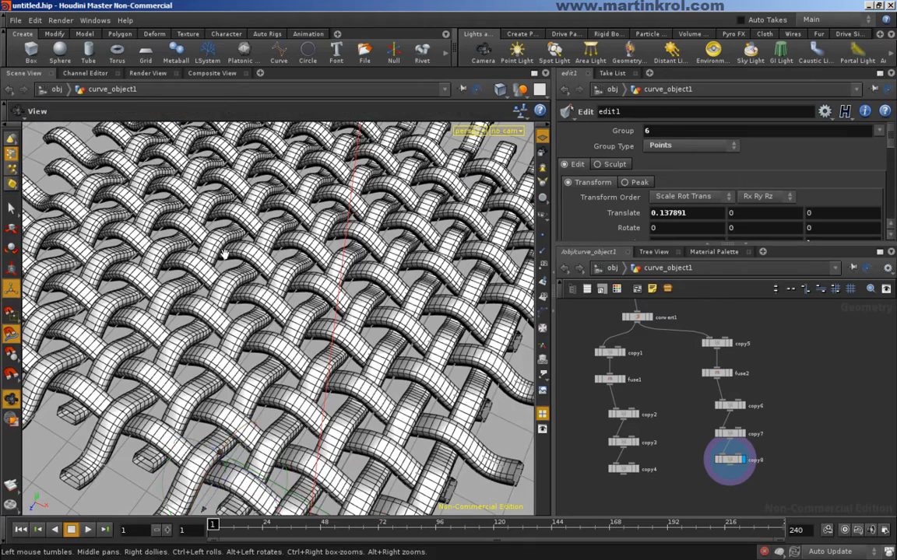
pyautogui.moveTo(229, 247); pyautogui.dragTo(278, 246)
# Step: Select the circle1 node to review its parameters against the weave
pyautogui.scroll(1, 680, 372)
pyautogui.moveTo(682, 372); pyautogui.dragTo(746, 402, button='middle')
pyautogui.moveTo(633, 345); pyautogui.dragTo(655, 387, button='middle')
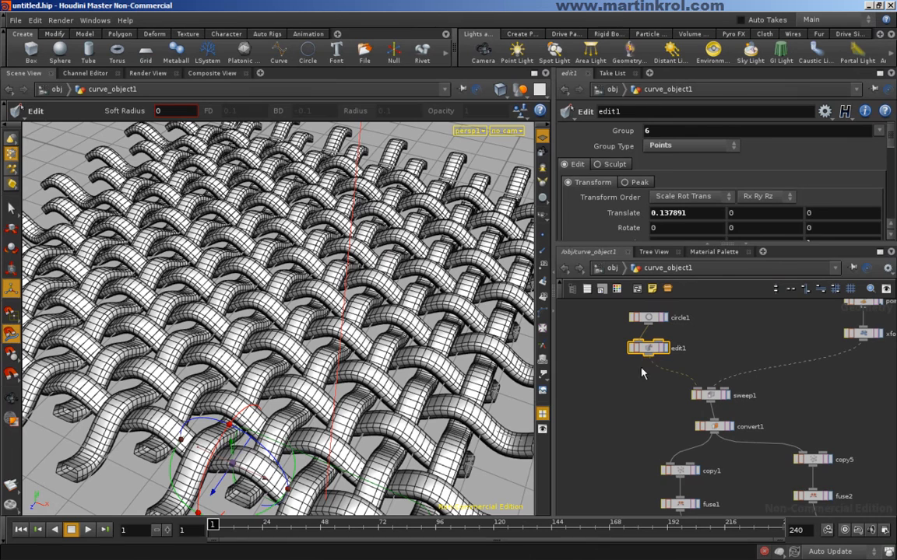
pyautogui.moveTo(668, 345); pyautogui.dragTo(667, 359, button='middle')
pyautogui.click(647, 331)
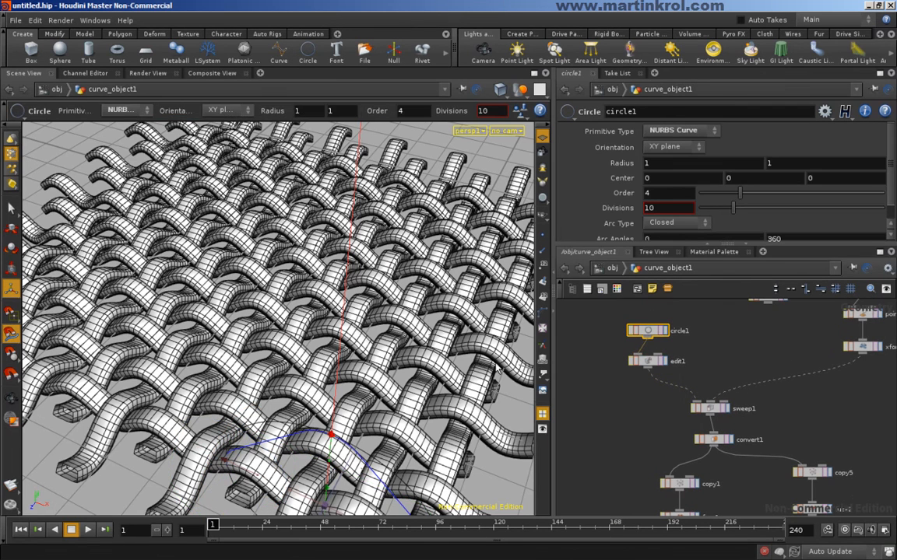
pyautogui.keyDown('alt'); pyautogui.moveTo(297, 471); pyautogui.dragTo(260, 406, button='middle'); pyautogui.keyUp('alt')
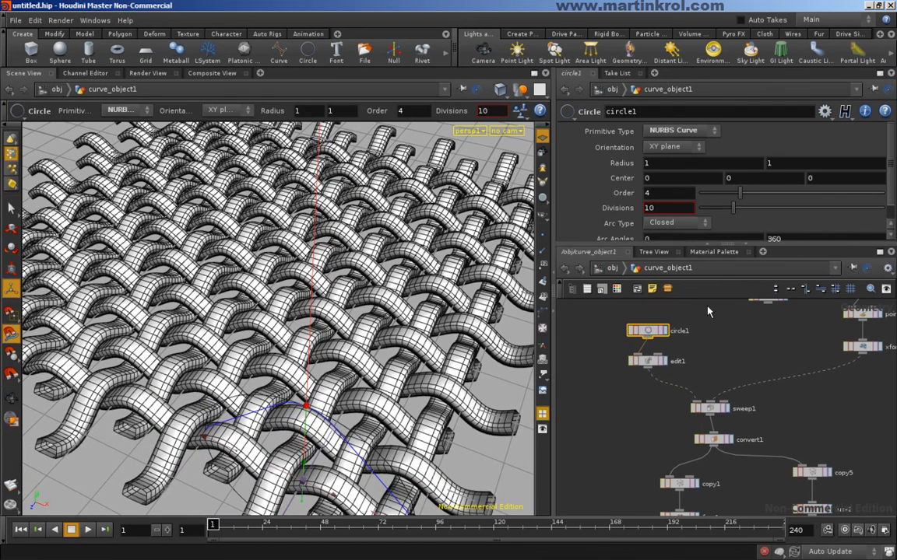
pyautogui.click(647, 361)
pyautogui.press('Tab')
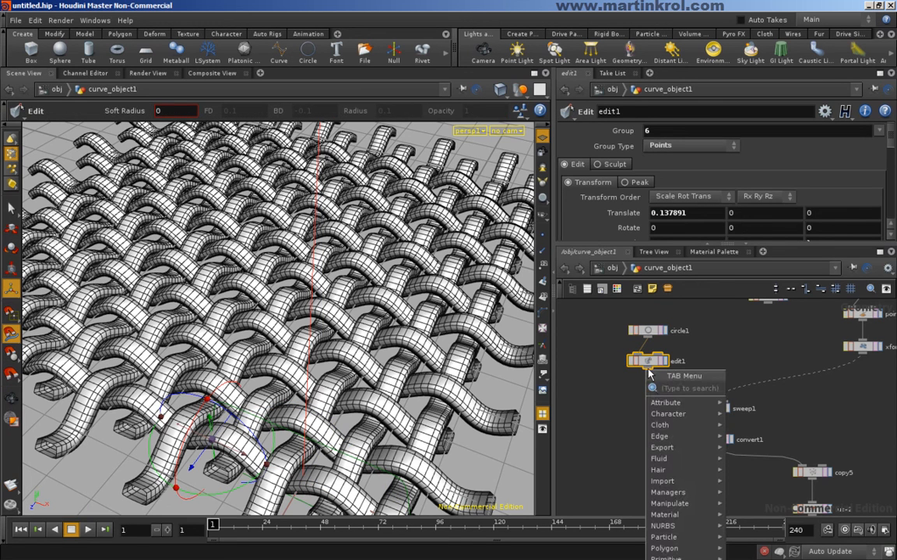
pyautogui.press('Escape')
pyautogui.press('t')
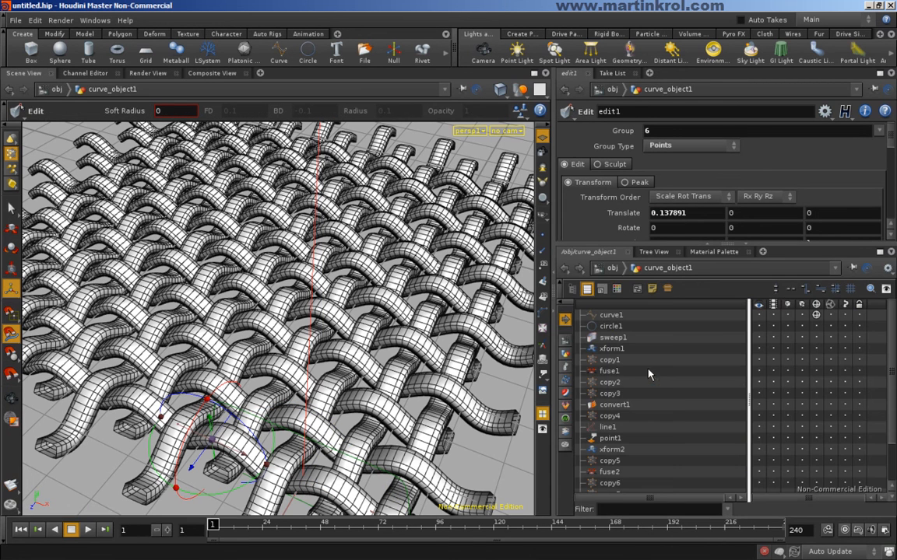
pyautogui.press('Tab')
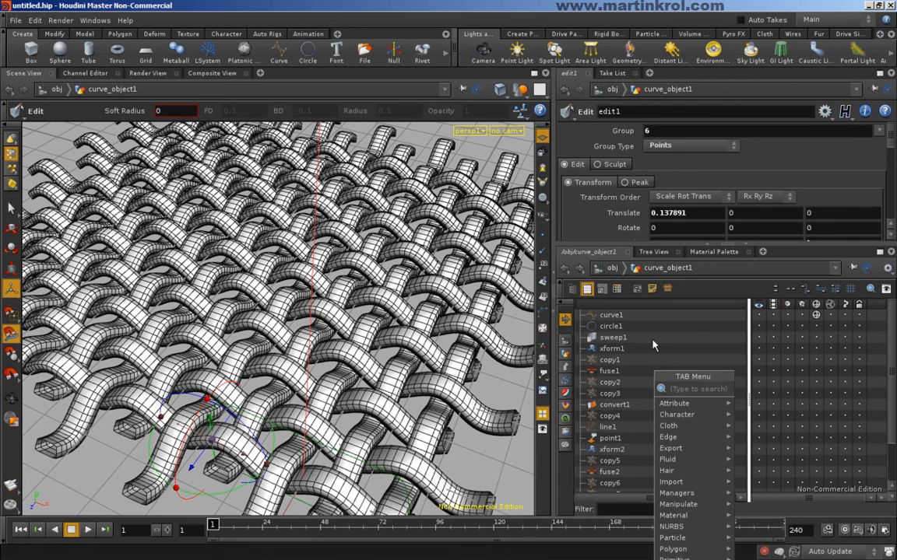
pyautogui.press('Escape')
pyautogui.press('t')
# Step: Insert a Transform node between edit1 and sweep1 and space edit1 away from it
pyautogui.rightClick(645, 389)
pyautogui.click(623, 385)
pyautogui.press('Tab')
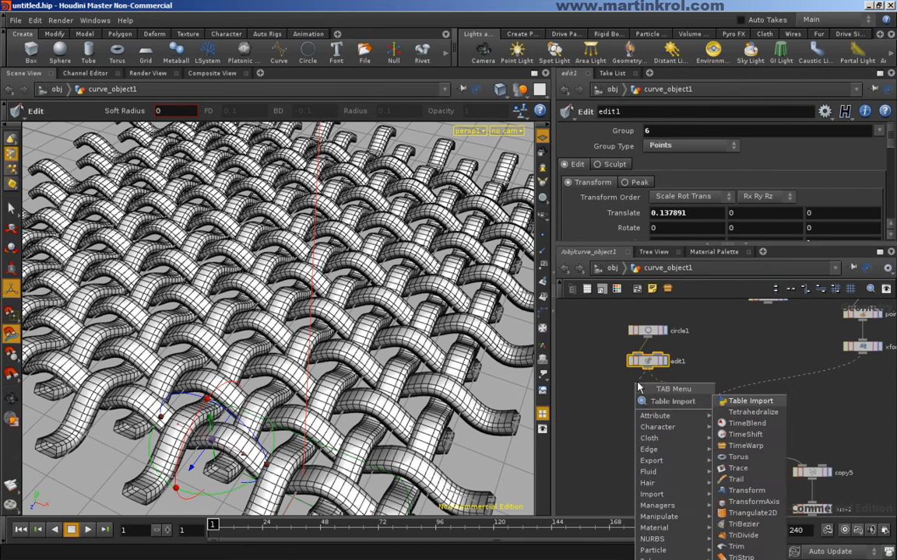
pyautogui.write('race')
pyautogui.click(745, 424)
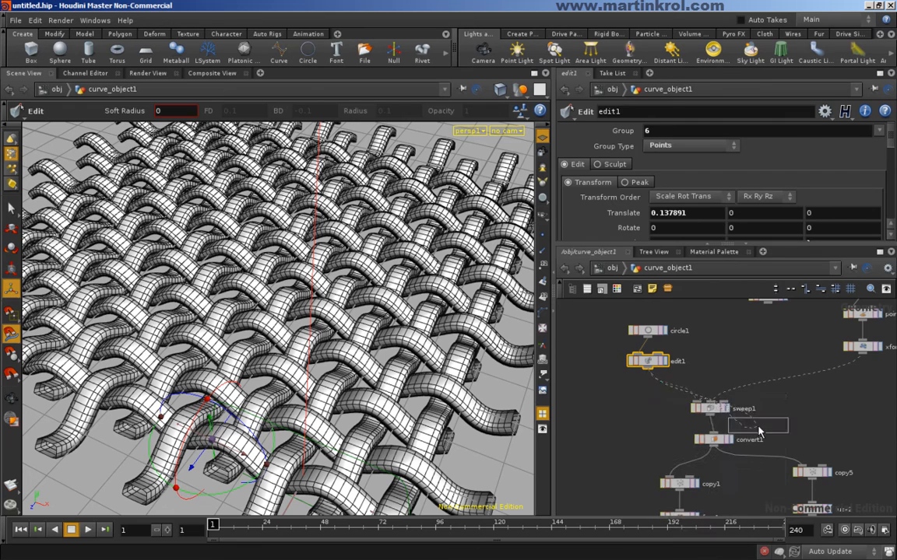
pyautogui.click(650, 383)
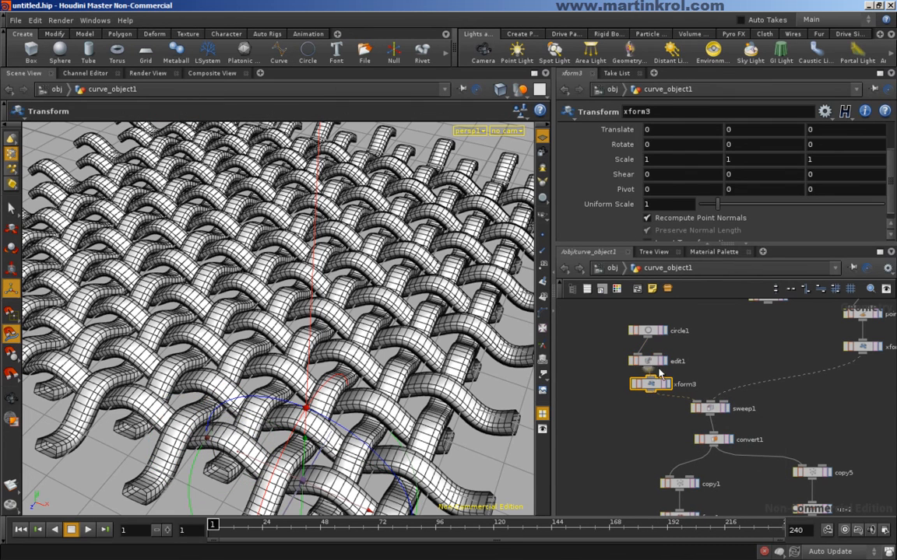
pyautogui.moveTo(654, 362); pyautogui.dragTo(654, 354)
# Step: Set the Y scale of xform3 to 0.56 and increase its X scale to make the threads flatter and wider
pyautogui.moveTo(740, 165); pyautogui.dragTo(511, 174, button='middle')
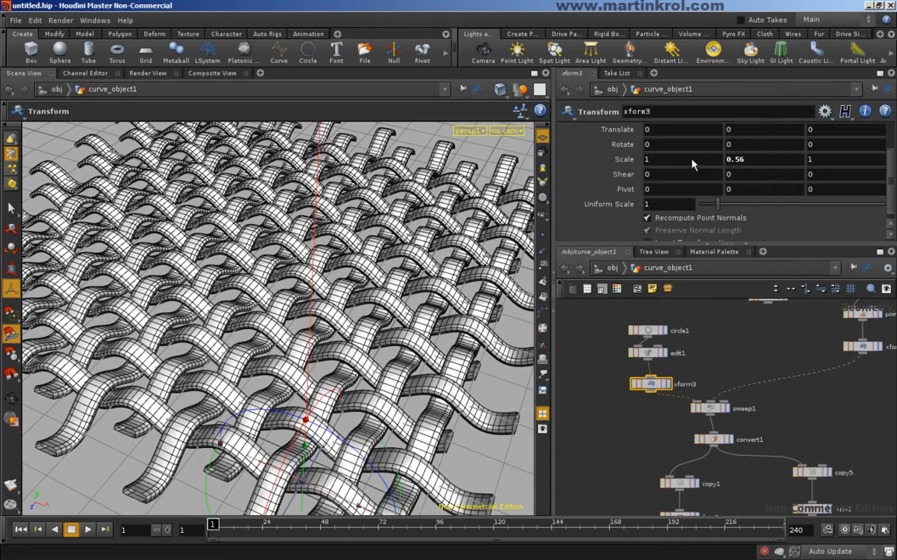
pyautogui.moveTo(676, 159)
pyautogui.mouseDown(button='middle')
pyautogui.moveTo(675, 177)
pyautogui.moveTo(861, 185)
pyautogui.moveTo(724, 179)
pyautogui.moveTo(676, 164)
pyautogui.mouseUp(button='middle')
pyautogui.keyDown('alt'); pyautogui.moveTo(326, 273); pyautogui.dragTo(292, 242); pyautogui.keyUp('alt')
# Step: Set the Y scale of xform2 to 0.07 to lower the waves of the thread path
pyautogui.moveTo(754, 347); pyautogui.dragTo(634, 377, button='middle')
pyautogui.click(744, 377)
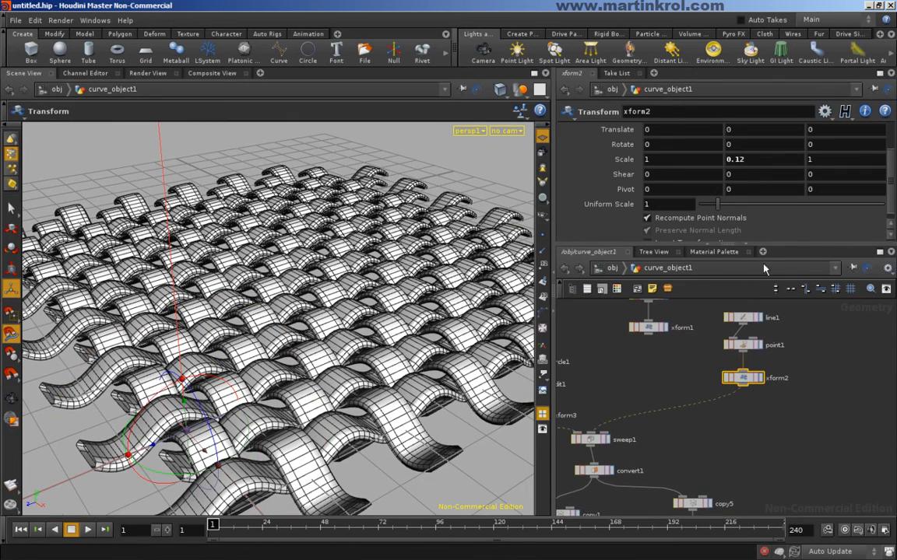
pyautogui.moveTo(753, 167); pyautogui.dragTo(721, 184, button='middle')
pyautogui.moveTo(374, 467); pyautogui.dragTo(361, 407)
pyautogui.moveTo(360, 407); pyautogui.dragTo(413, 375, button='right')
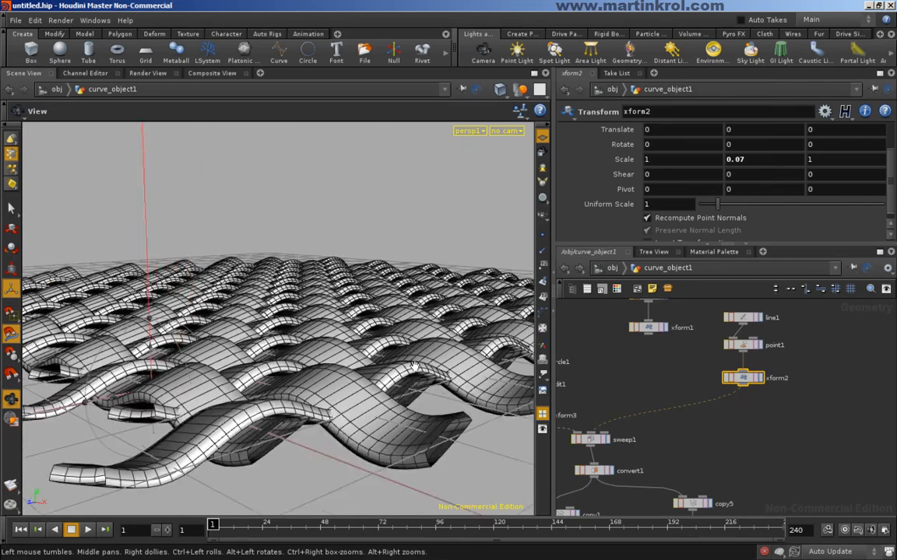
pyautogui.moveTo(413, 376); pyautogui.dragTo(388, 391)
# Step: Set the Roll of sweep1 to 30.7 to realign the flat threads
pyautogui.moveTo(679, 438); pyautogui.dragTo(748, 419, button='middle')
pyautogui.click(660, 421)
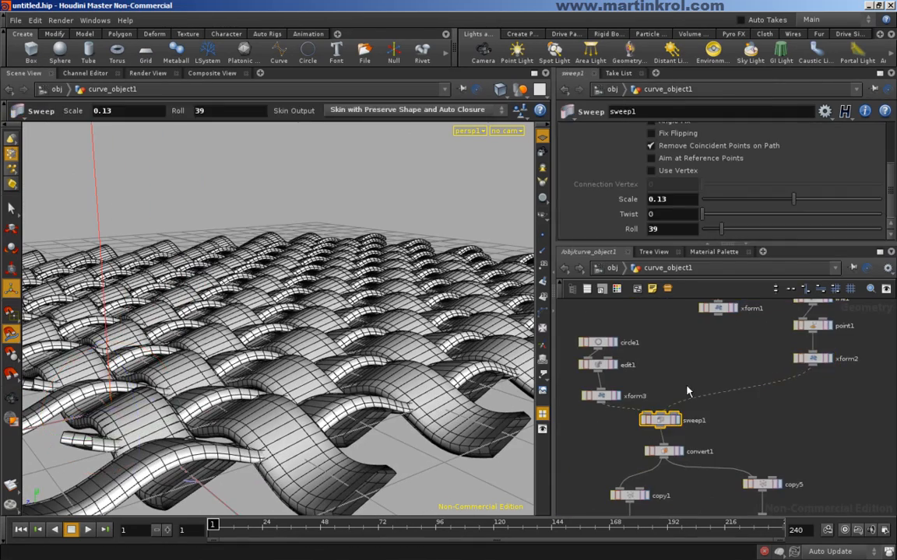
pyautogui.moveTo(674, 229); pyautogui.dragTo(543, 299, button='middle')
pyautogui.press('s')
pyautogui.moveTo(397, 320); pyautogui.dragTo(462, 270)
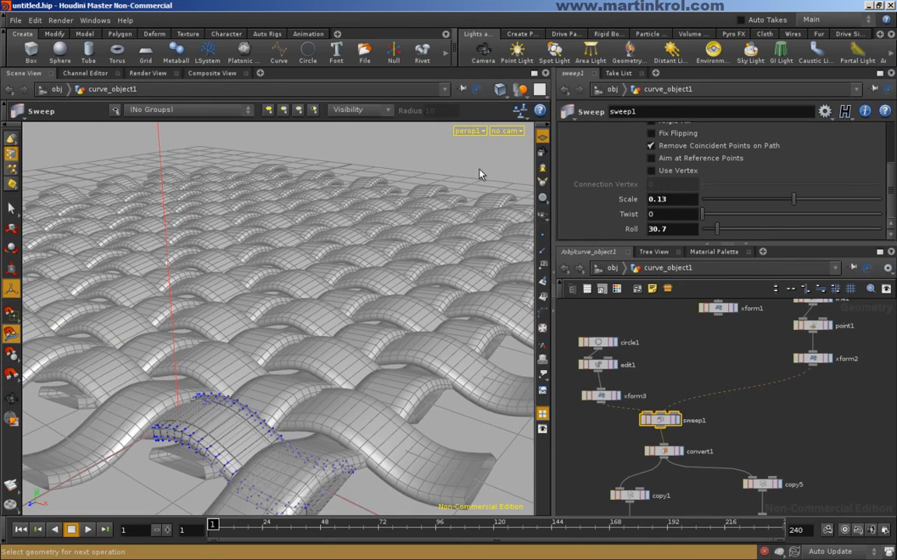
pyautogui.click(680, 395)
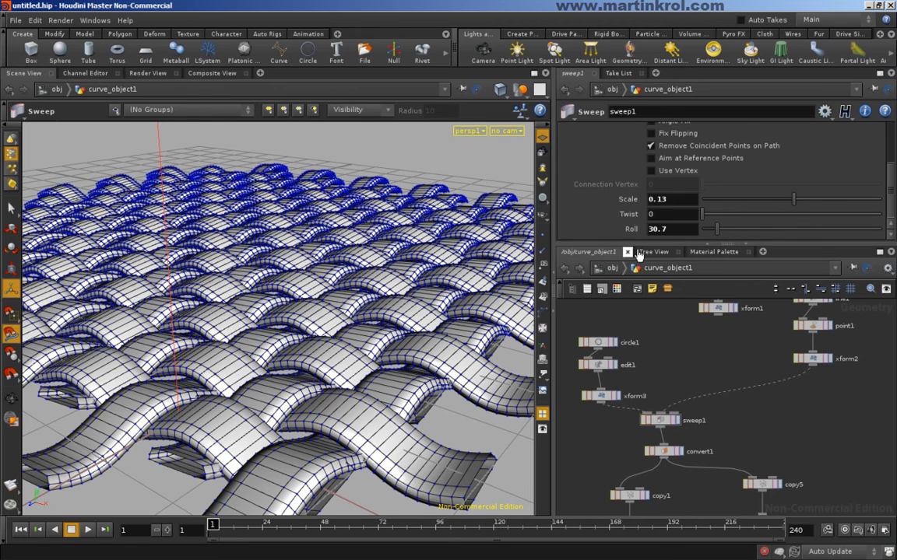
pyautogui.moveTo(459, 160); pyautogui.dragTo(462, 168)
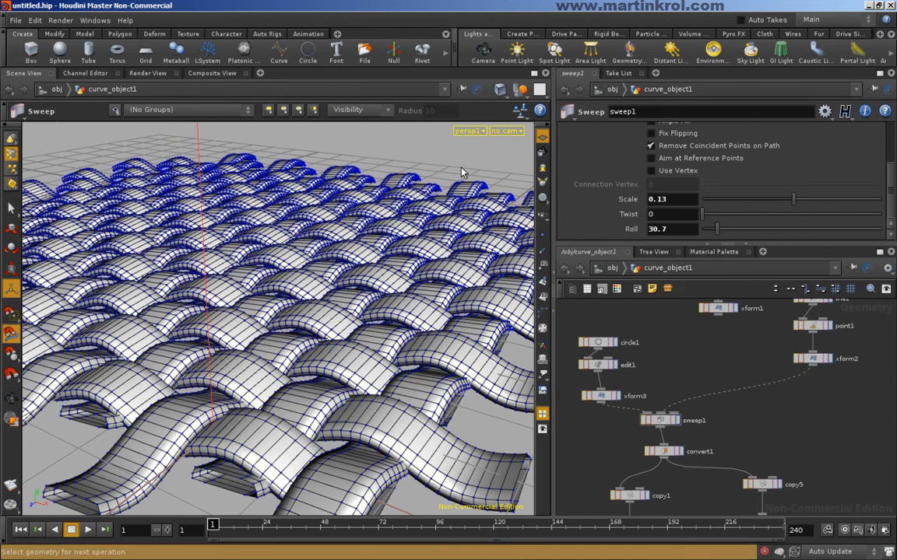
# Step: Display the sweep1 thread on its own and return to the complete copy8 weave to examine the result
pyautogui.click(667, 424)
pyautogui.click(681, 421)
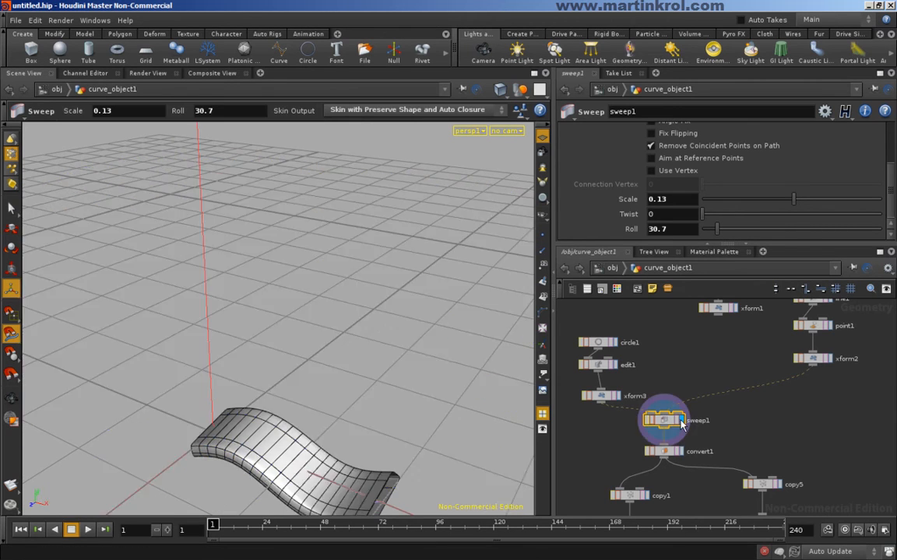
pyautogui.moveTo(724, 433); pyautogui.dragTo(732, 408, button='middle')
pyautogui.keyDown('alt'); pyautogui.moveTo(402, 389); pyautogui.dragTo(405, 319, button='right'); pyautogui.keyUp('alt')
pyautogui.moveTo(831, 510); pyautogui.dragTo(784, 344, button='middle')
pyautogui.click(753, 436)
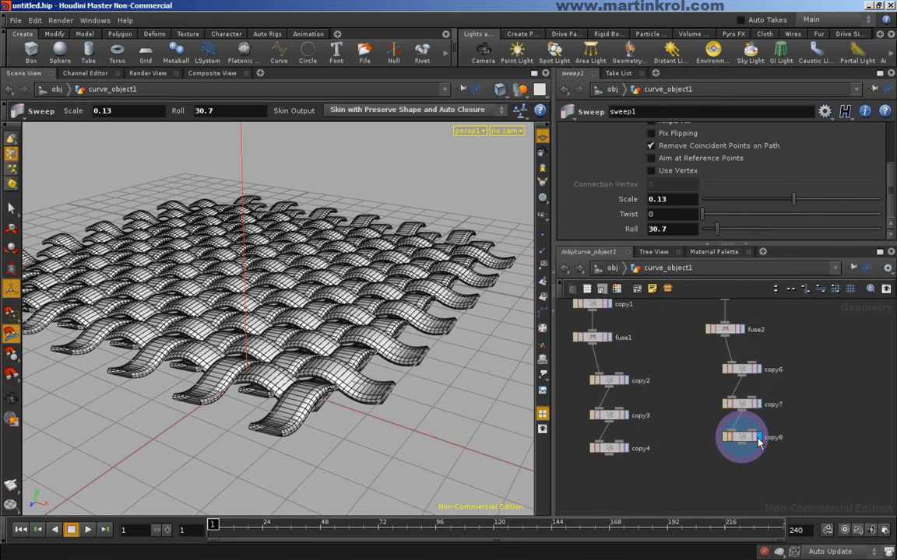
# Step: Set the Roll of sweep1 to 25.9 to level the flat threads
pyautogui.moveTo(685, 338); pyautogui.dragTo(713, 421, button='middle')
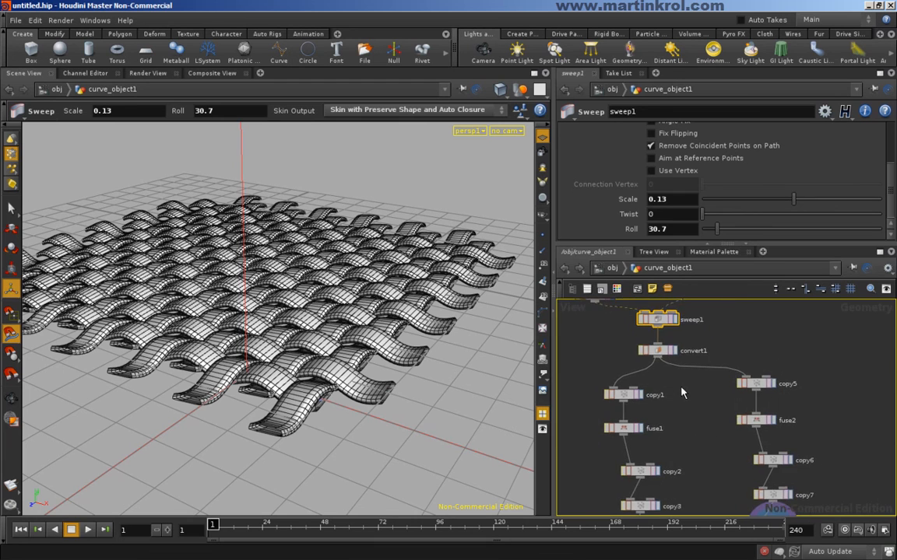
pyautogui.moveTo(678, 392); pyautogui.dragTo(706, 449, button='middle')
pyautogui.moveTo(664, 229); pyautogui.dragTo(545, 230, button='middle')
# Step: Examine the flattened weave from directly above, at low angles and along its open edges
pyautogui.moveTo(456, 275); pyautogui.dragTo(476, 339)
pyautogui.moveTo(441, 325); pyautogui.dragTo(367, 372, button='right')
pyautogui.moveTo(366, 372); pyautogui.dragTo(320, 360)
pyautogui.moveTo(321, 361); pyautogui.dragTo(350, 334, button='right')
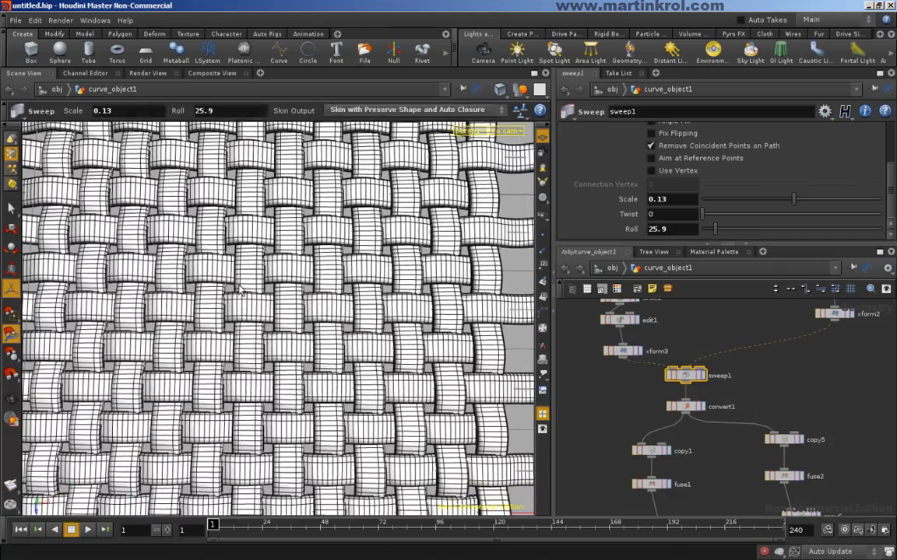
pyautogui.moveTo(317, 352); pyautogui.dragTo(246, 287)
pyautogui.moveTo(244, 351); pyautogui.dragTo(163, 312)
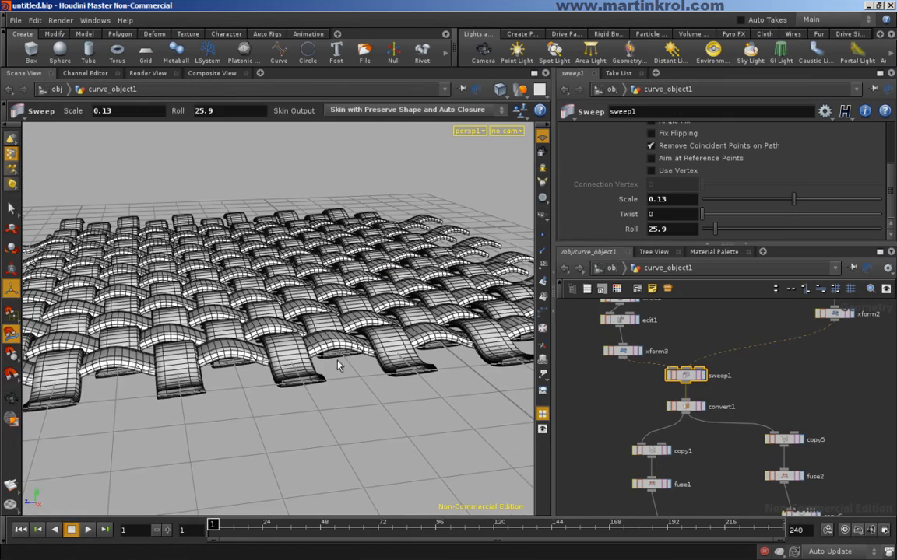
pyautogui.moveTo(464, 323); pyautogui.dragTo(348, 330)
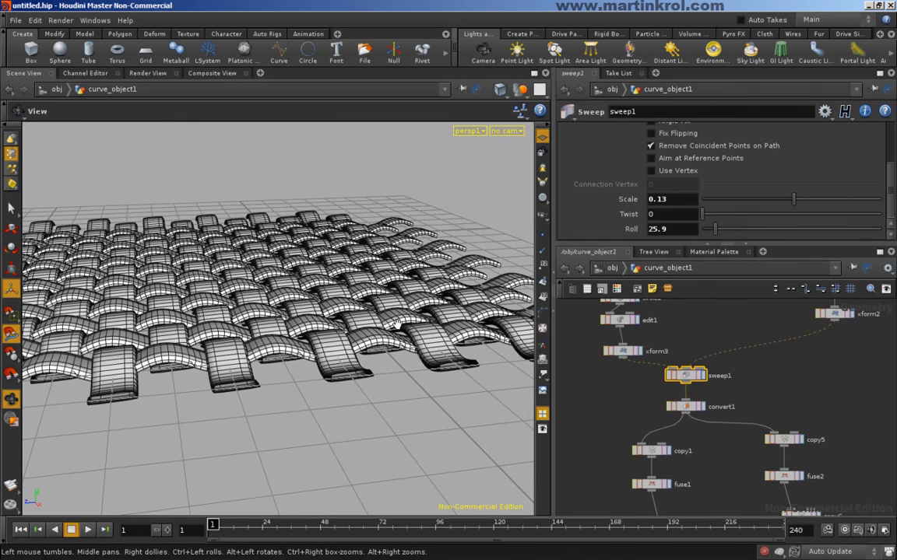
pyautogui.moveTo(362, 282); pyautogui.dragTo(362, 311)
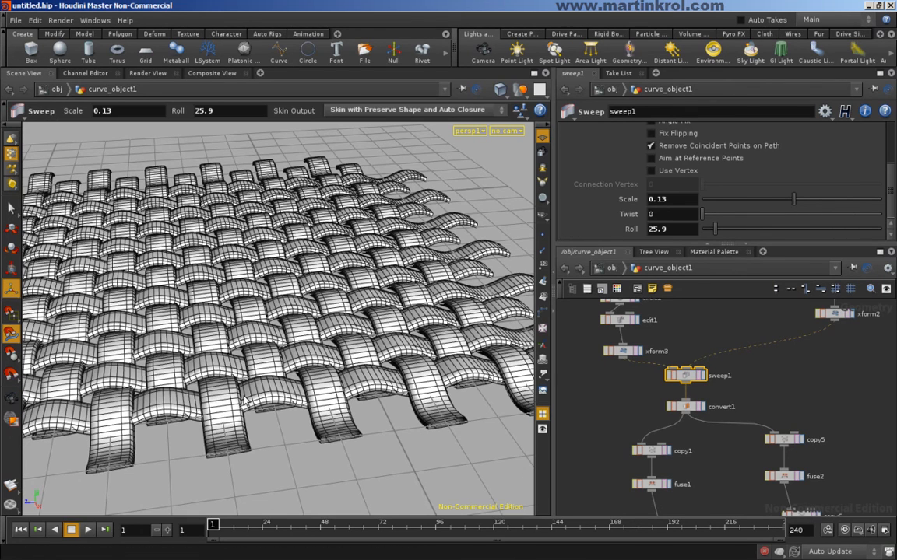
pyautogui.moveTo(237, 385); pyautogui.dragTo(251, 329)
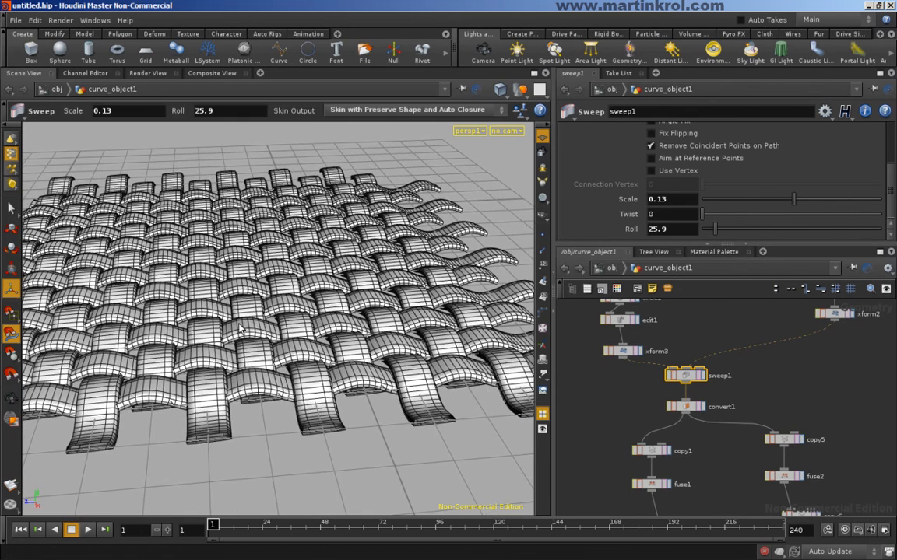
pyautogui.keyDown('alt'); pyautogui.moveTo(246, 404); pyautogui.dragTo(411, 344); pyautogui.keyUp('alt')
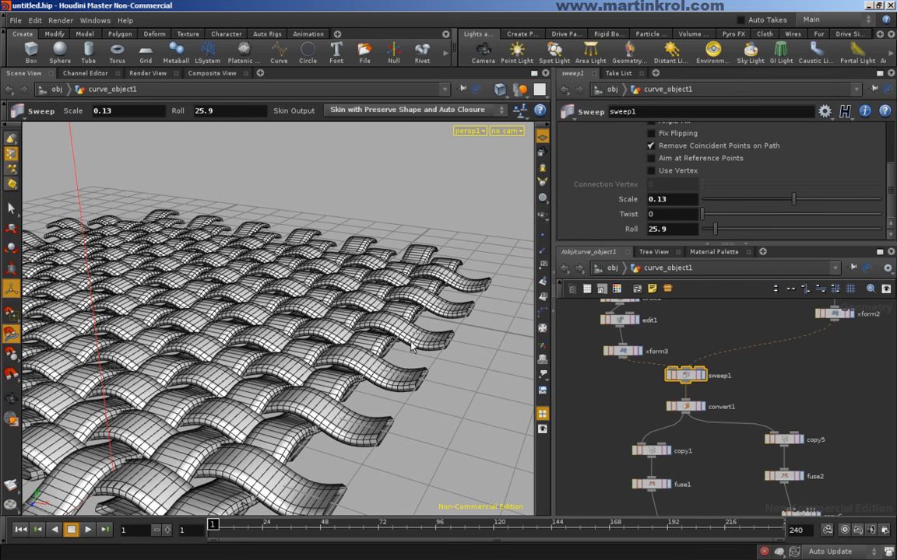
pyautogui.keyDown('alt'); pyautogui.moveTo(389, 308); pyautogui.dragTo(311, 299); pyautogui.keyUp('alt')
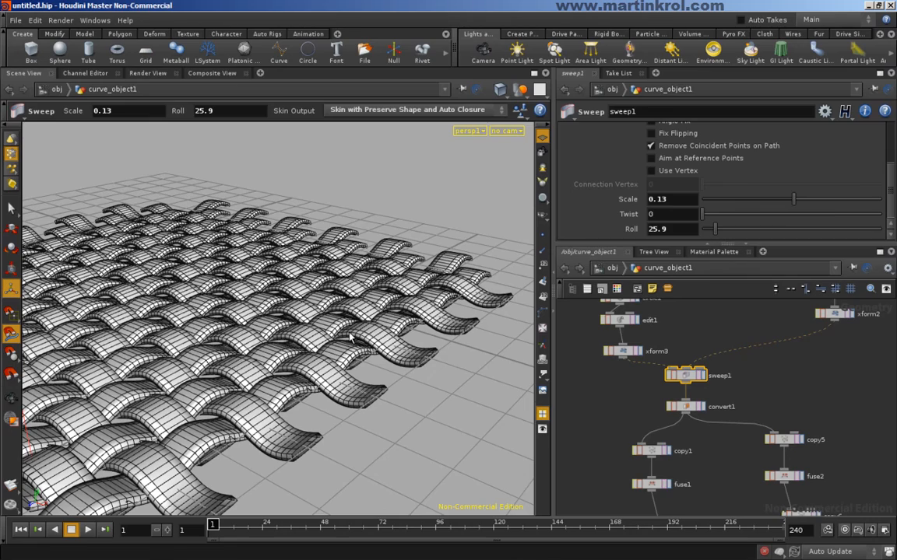
pyautogui.keyDown('alt'); pyautogui.moveTo(393, 257); pyautogui.dragTo(335, 343); pyautogui.keyUp('alt')
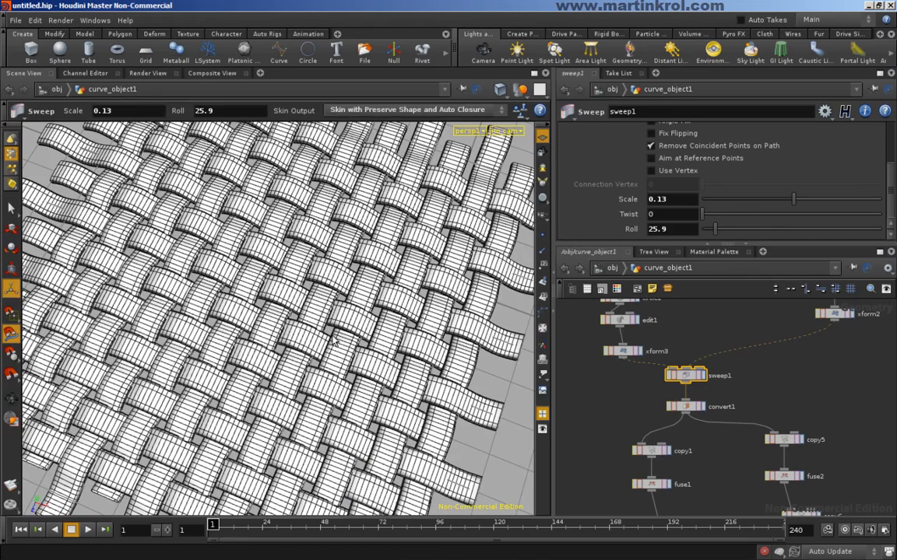
# Step: Review the complete curve_object1 node network, from the source curves through the sweep to both copy branches
pyautogui.click(786, 350)
pyautogui.scroll(-5, 786, 352)
pyautogui.moveTo(813, 360); pyautogui.dragTo(760, 383, button='middle')
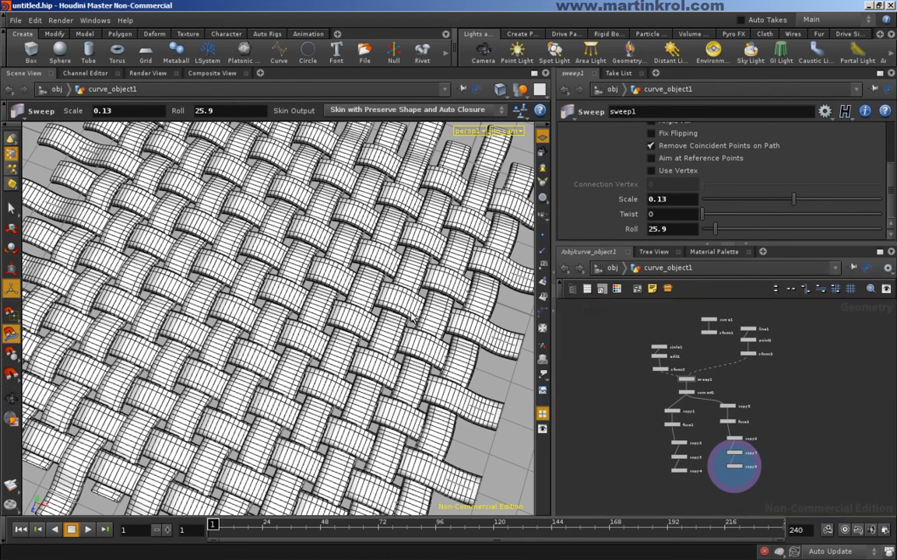
pyautogui.moveTo(839, 445); pyautogui.dragTo(839, 445)
pyautogui.scroll(1, 811, 424)
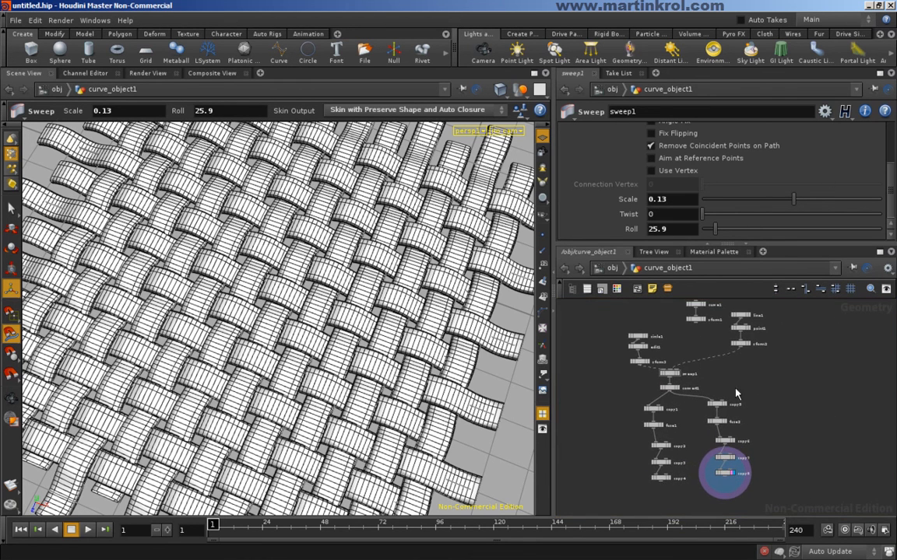
pyautogui.moveTo(772, 394); pyautogui.dragTo(776, 409, button='middle')
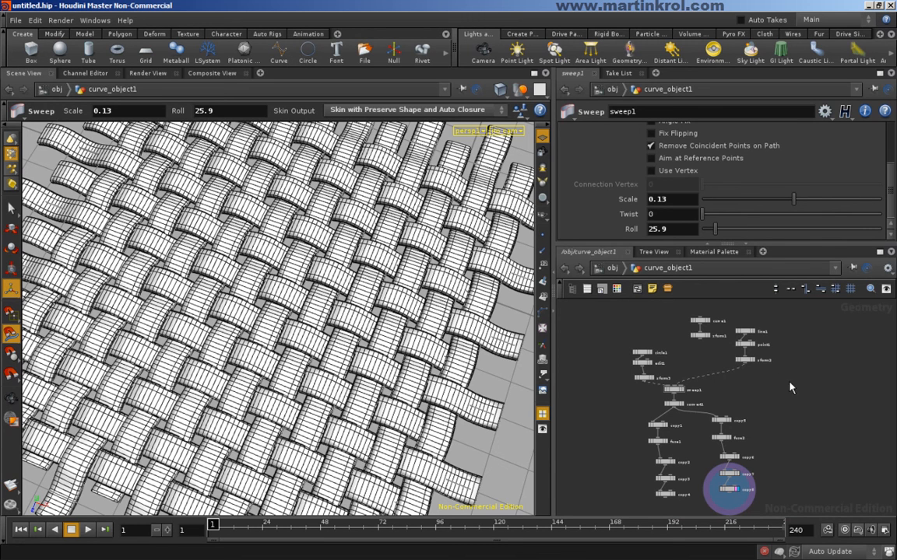
# Step: Switch to Photoshop and make Layer 2 of the Untitled-8 cloth map active
pyautogui.click(872, 6)
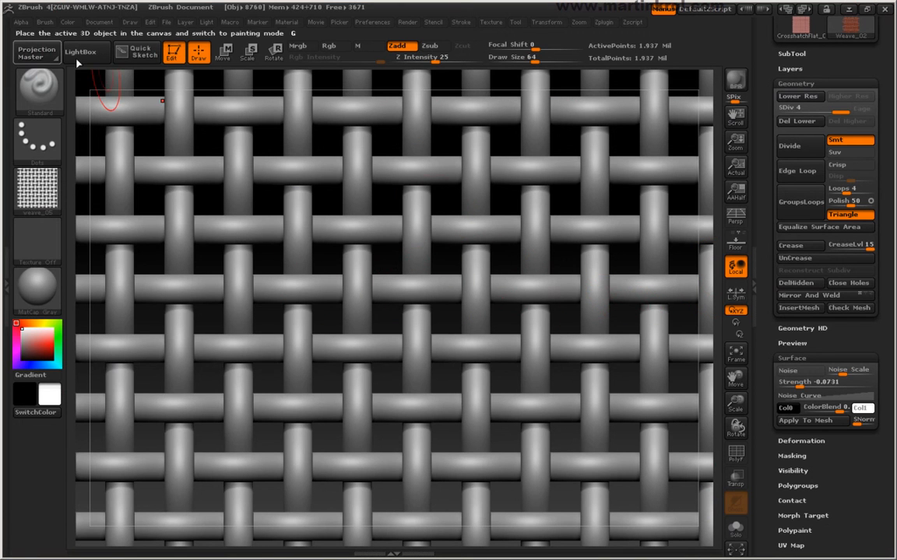
pyautogui.click(21, 22)
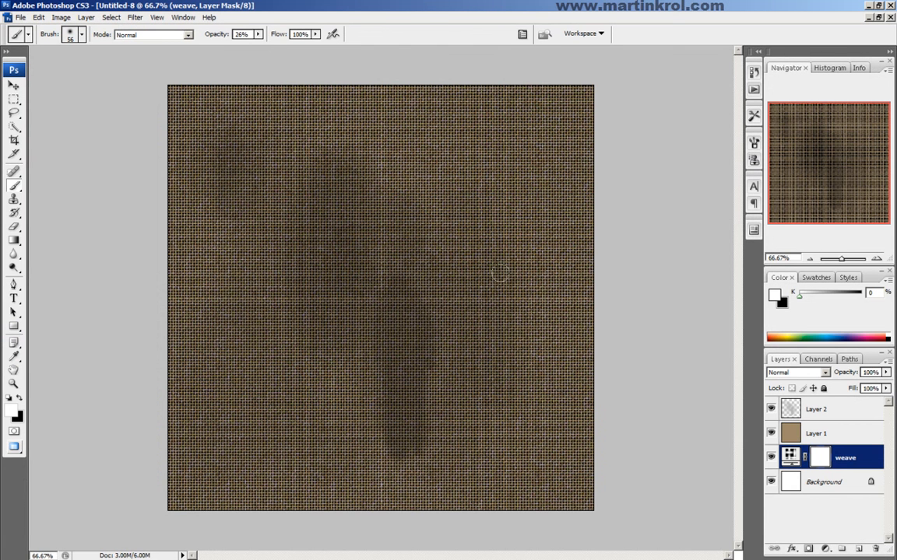
pyautogui.click(824, 405)
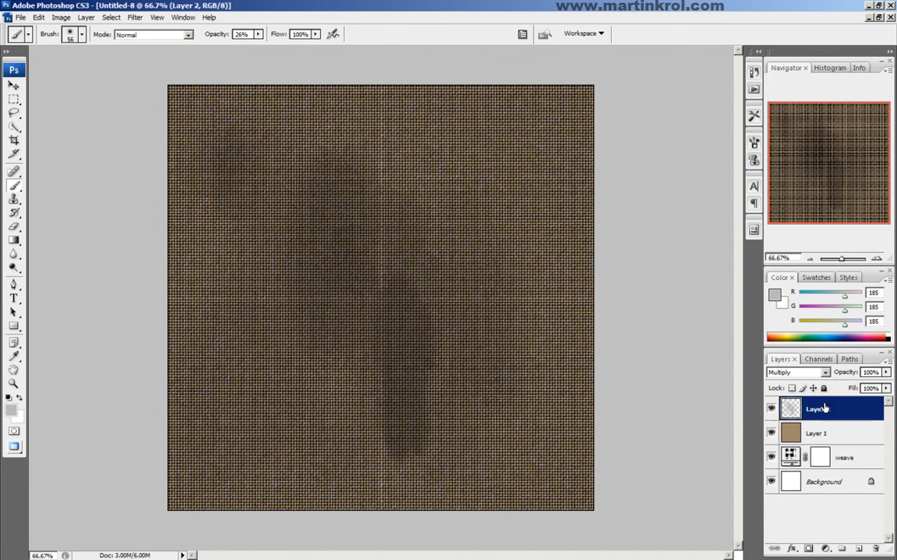
pyautogui.moveTo(422, 243)
pyautogui.mouseDown()
pyautogui.moveTo(437, 327)
pyautogui.moveTo(502, 270)
pyautogui.moveTo(503, 373)
pyautogui.mouseUp()
# Step: Bring up weave_05.PSD as a floating document window and reposition it in the workspace
pyautogui.hotkey('ctrl', 'Tab')
pyautogui.hotkey('ctrl', 'Tab')
pyautogui.click(878, 17)
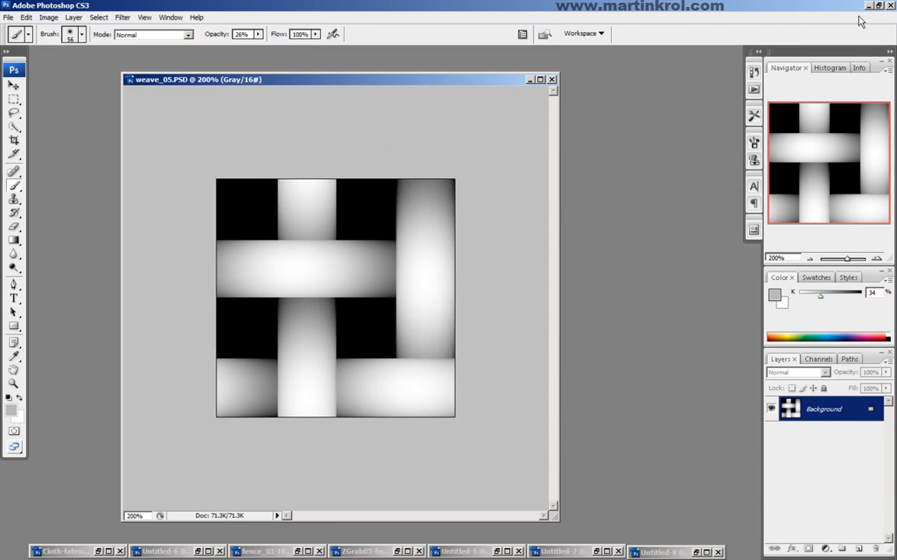
pyautogui.moveTo(429, 77); pyautogui.dragTo(525, 56)
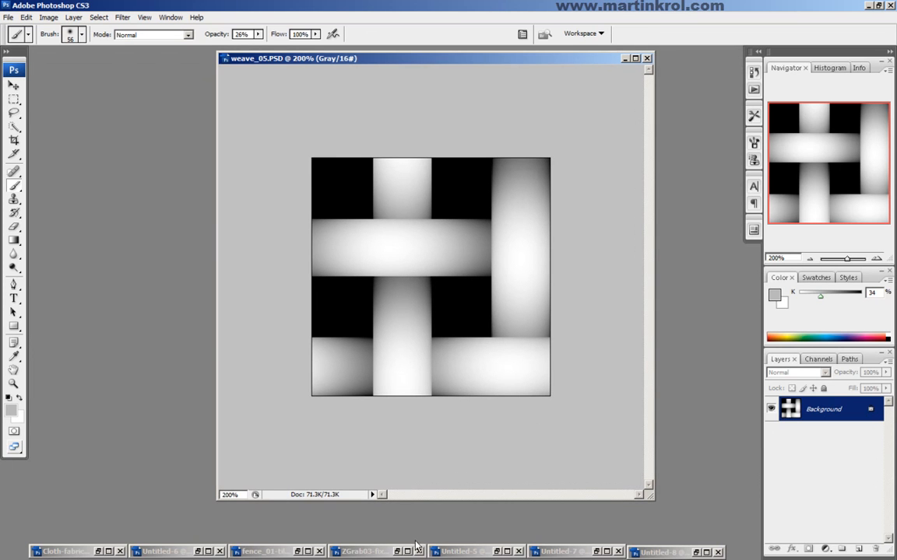
# Step: Restore the fence_01-tiled.psd, ZGrab03-fixed-tiled_01.psd and Untitled-5 documents and arrange their windows so the patterns can be compared
pyautogui.click(297, 552)
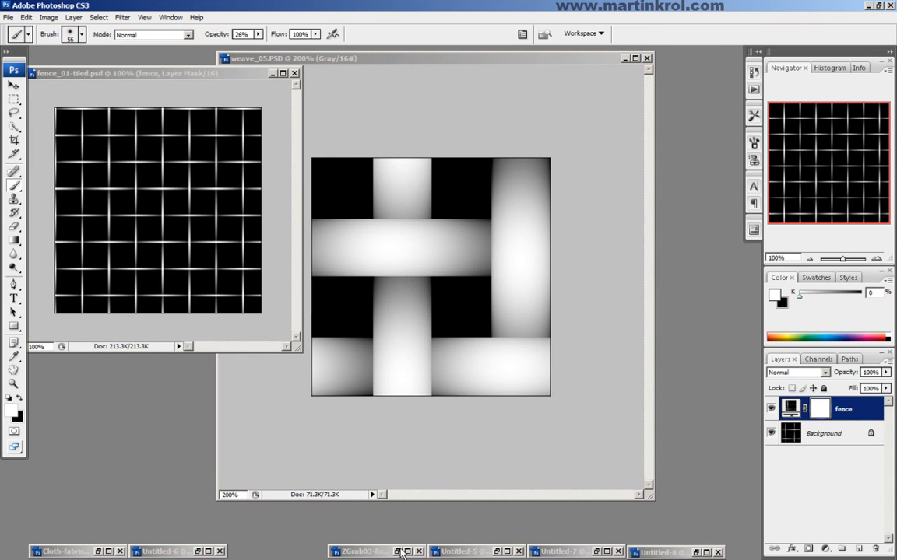
pyautogui.click(404, 551)
pyautogui.click(497, 552)
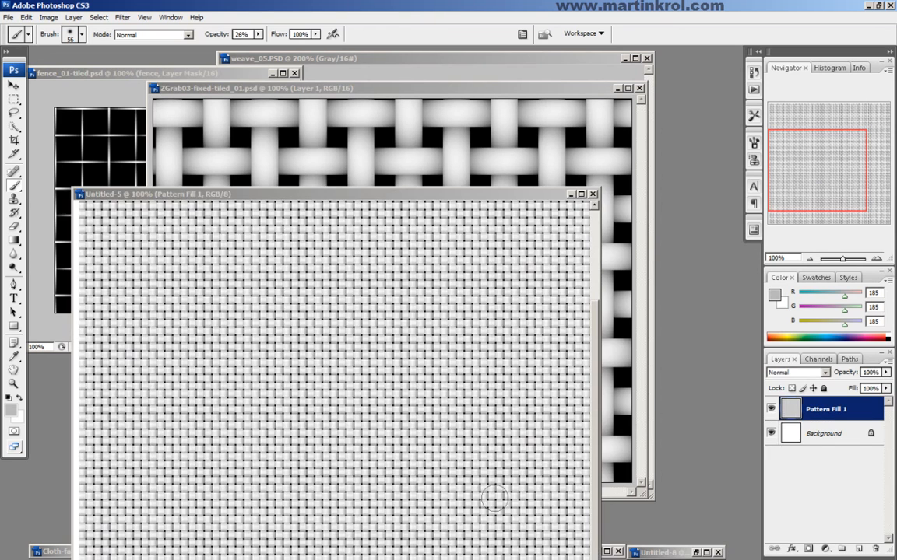
pyautogui.moveTo(410, 197); pyautogui.dragTo(555, 302)
pyautogui.moveTo(365, 91); pyautogui.dragTo(348, 130)
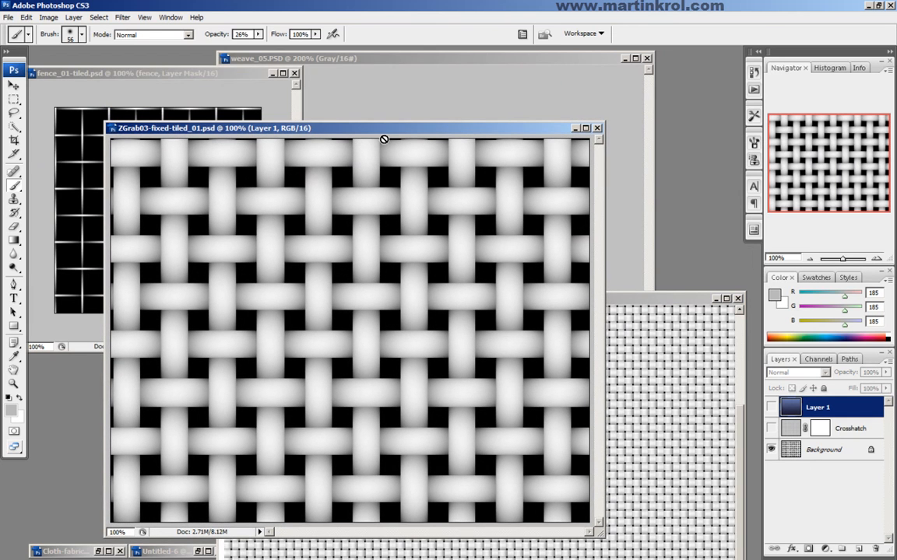